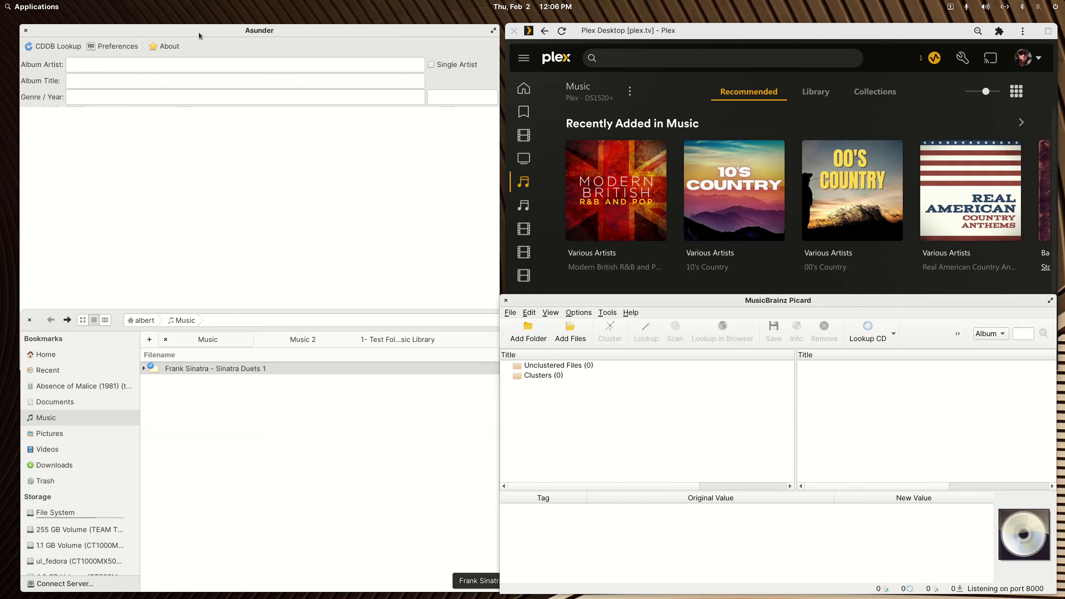
# Examine the contents of the Frank Sinatra - Sinatra Duets 1 folder and the custom mix folder inside Music 2
pyautogui.doubleClick(224, 369)
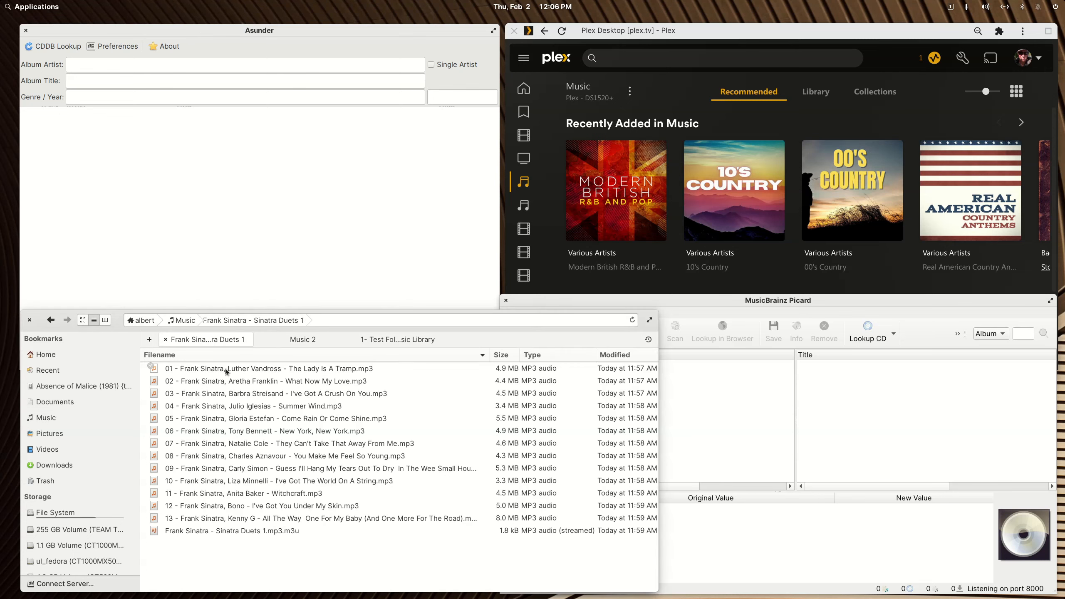
pyautogui.click(50, 318)
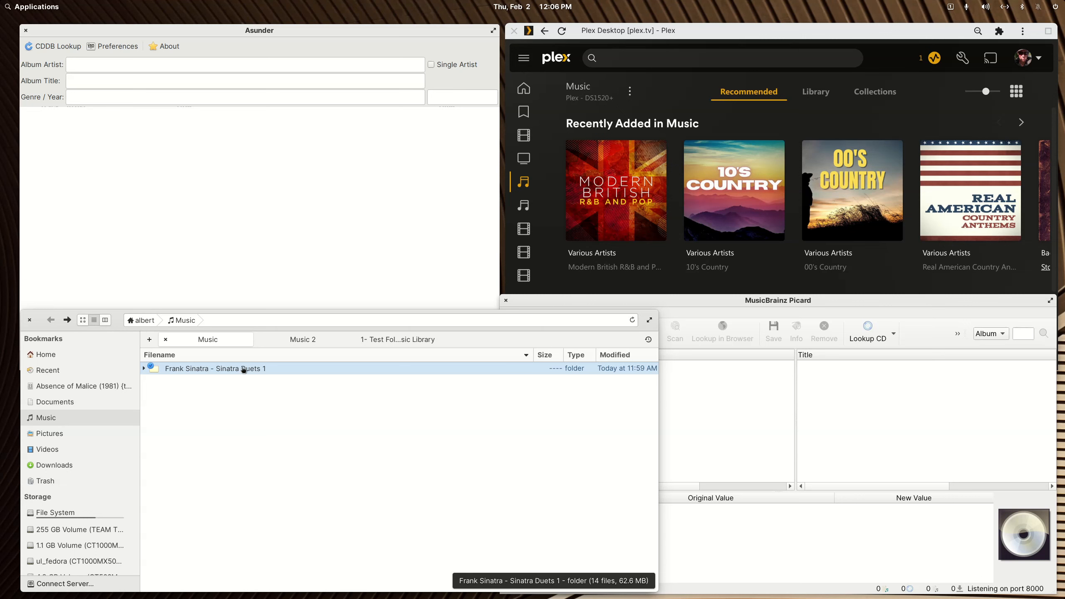
pyautogui.click(292, 340)
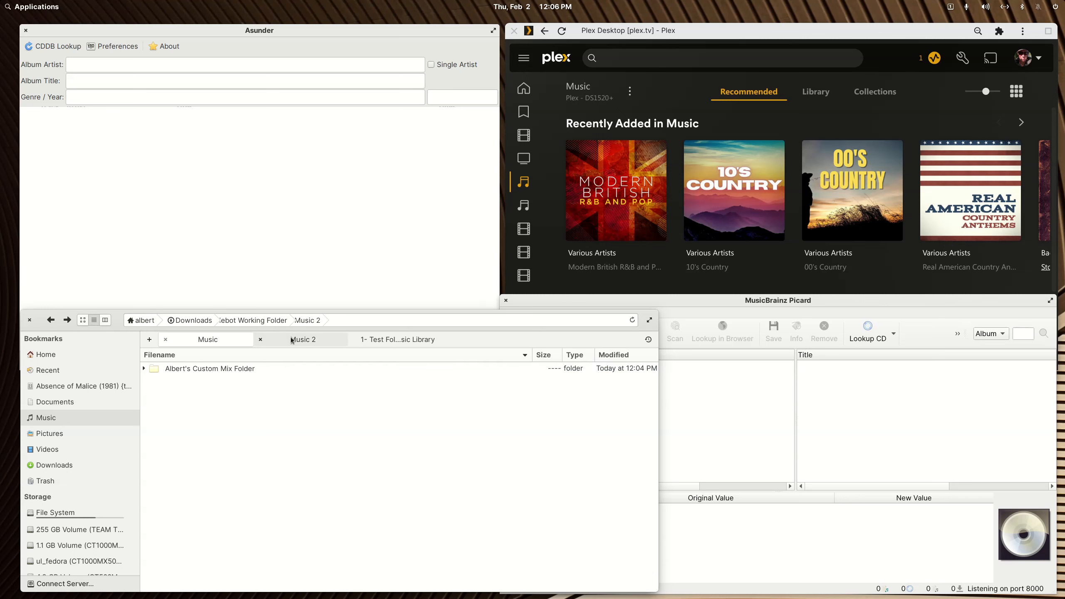
pyautogui.click(229, 343)
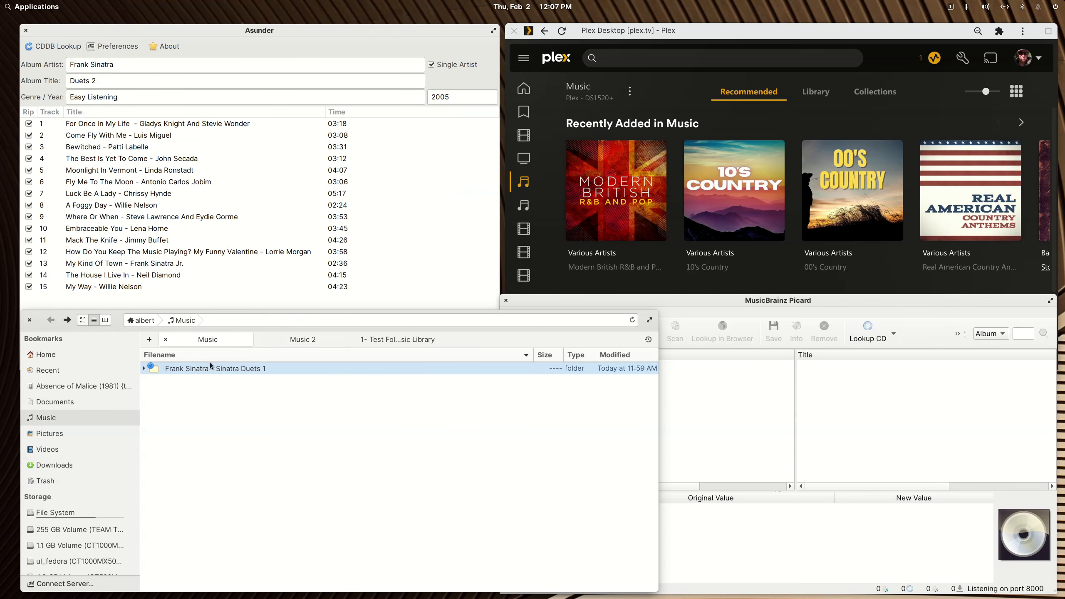
pyautogui.click(318, 342)
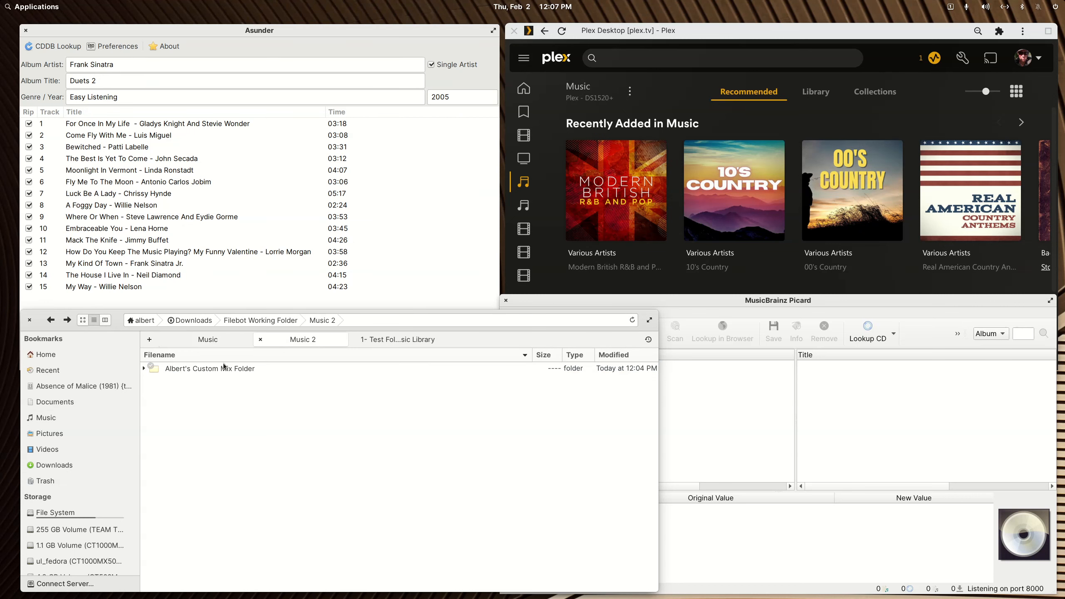
pyautogui.click(211, 369)
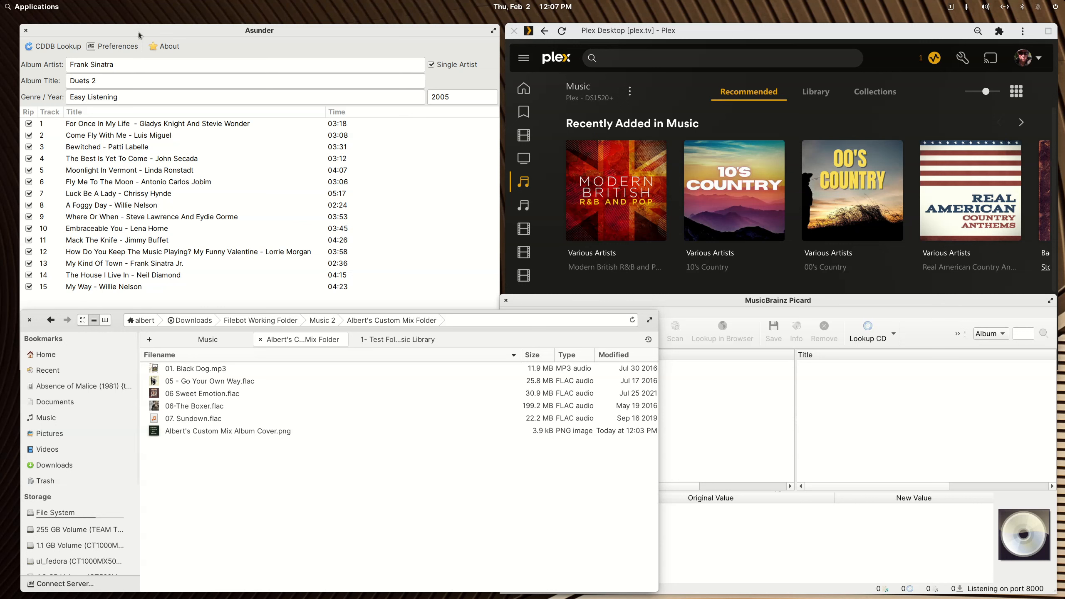
# Switch to Asunder and start ripping all tracks of the Frank Sinatra Duets 2 CD
pyautogui.click(117, 63)
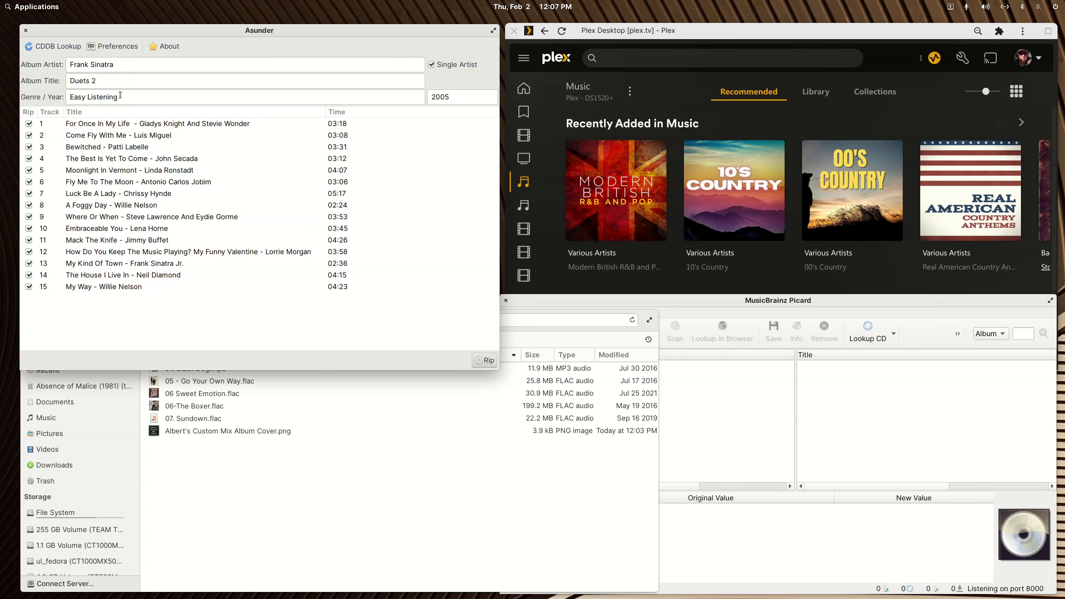
pyautogui.click(488, 361)
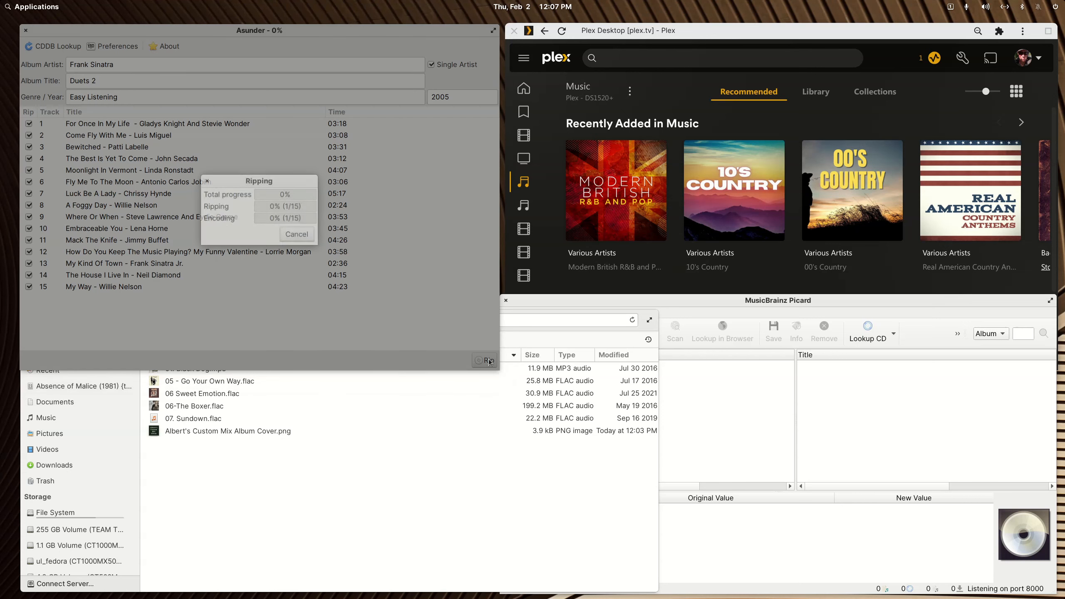
# Add the Frank Sinatra - Sinatra Duets 1 folder from the Music folder to MusicBrainz Picard
pyautogui.click(333, 460)
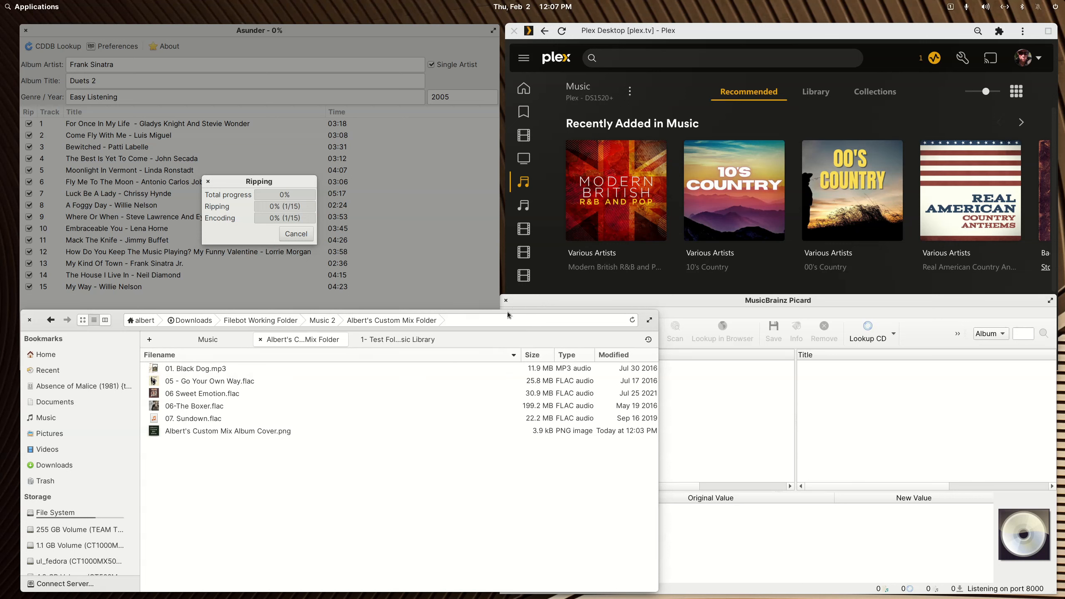
pyautogui.click(207, 340)
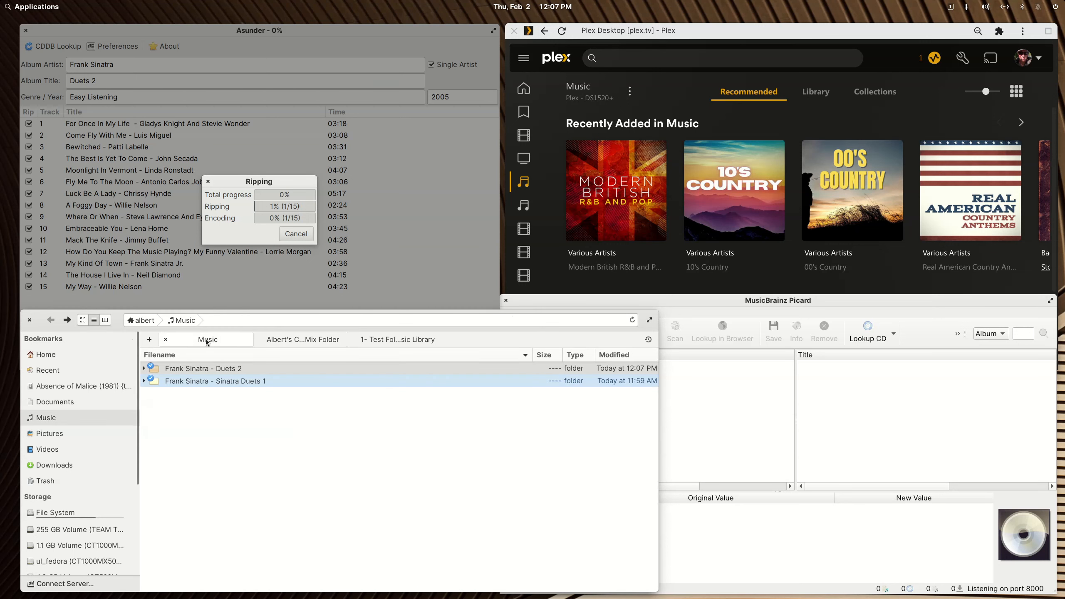
pyautogui.click(209, 406)
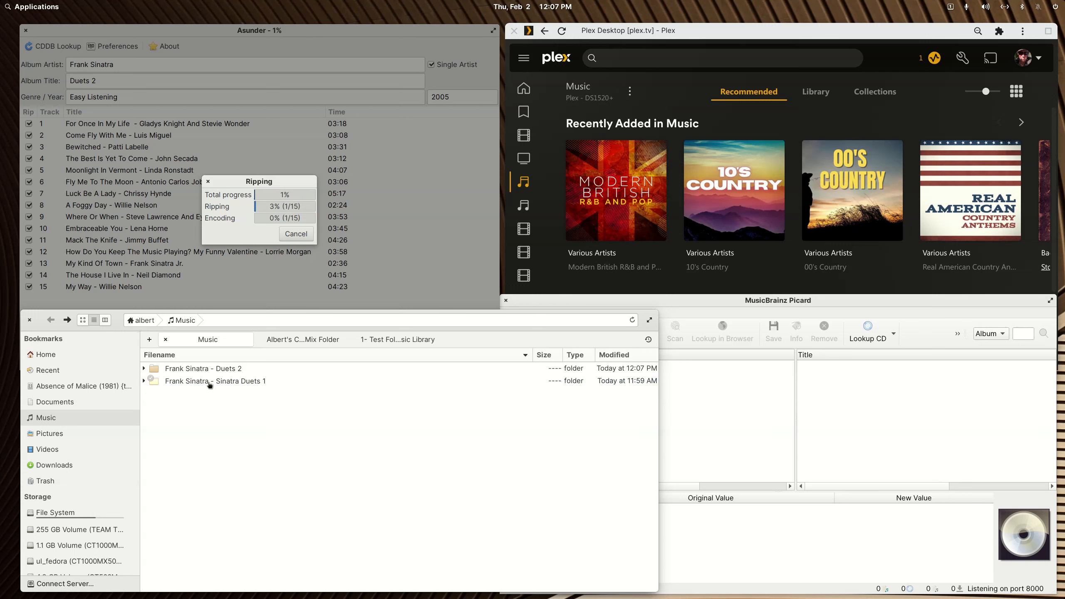
pyautogui.moveTo(209, 384); pyautogui.dragTo(734, 445)
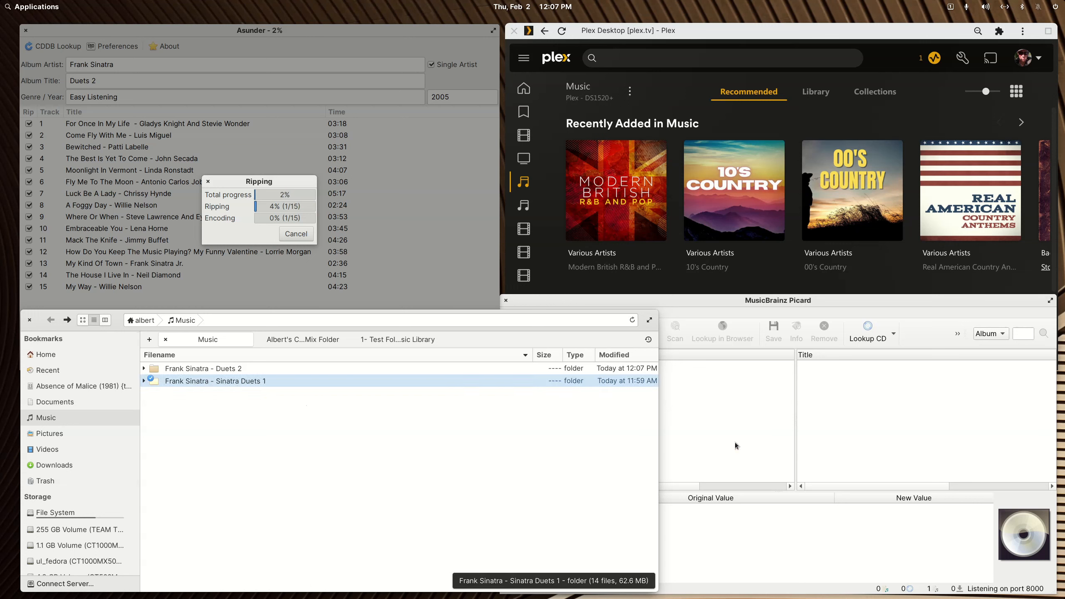
# Switch to MusicBrainz Picard, enlarge its window over most of the desktop, and show the tags of What Now My Love
pyautogui.click(732, 300)
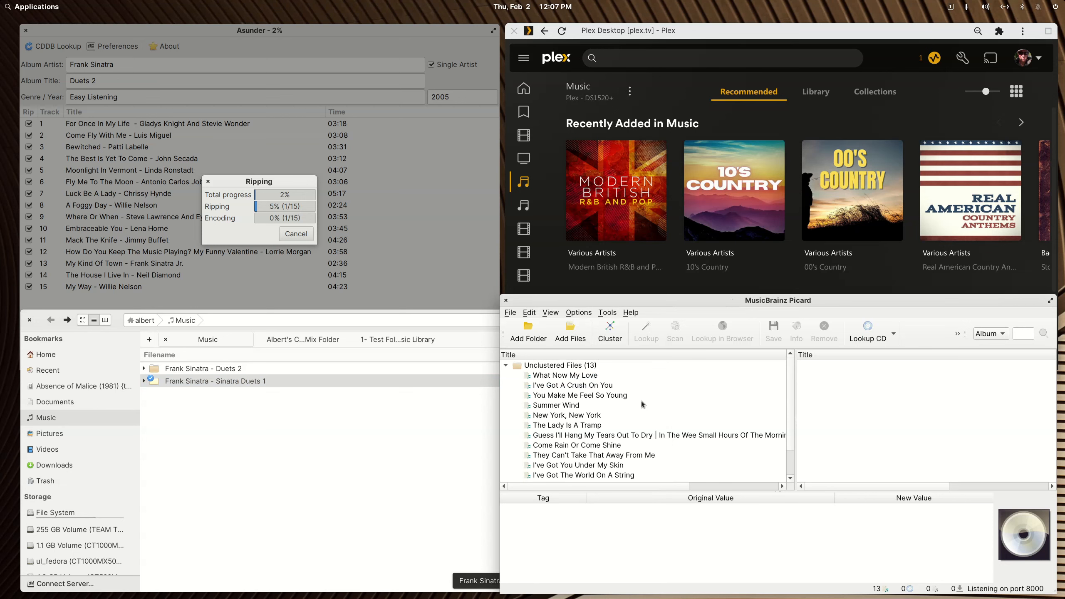
pyautogui.moveTo(498, 295); pyautogui.dragTo(22, 52)
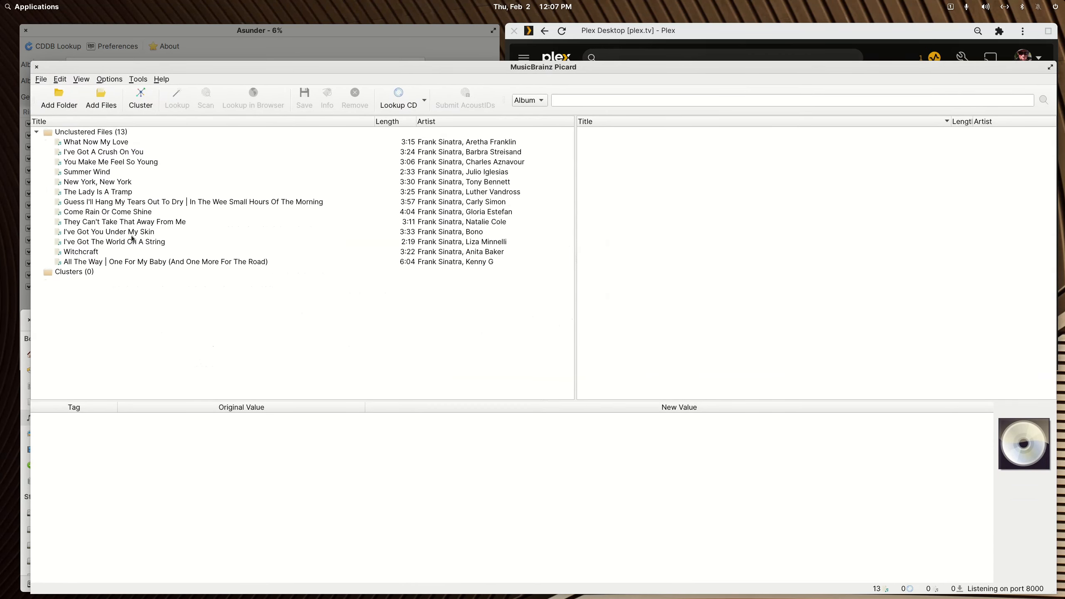
pyautogui.click(83, 143)
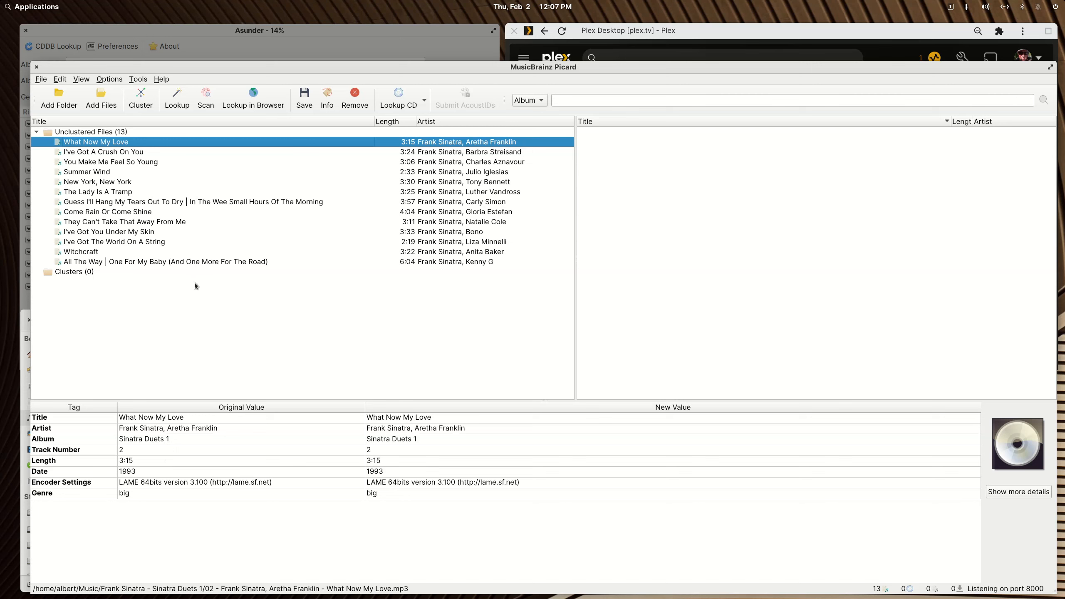
# Cluster the unclustered files, then scan the Sinatra Duets 1 cluster to match its tracks to an album and list them
pyautogui.click(103, 133)
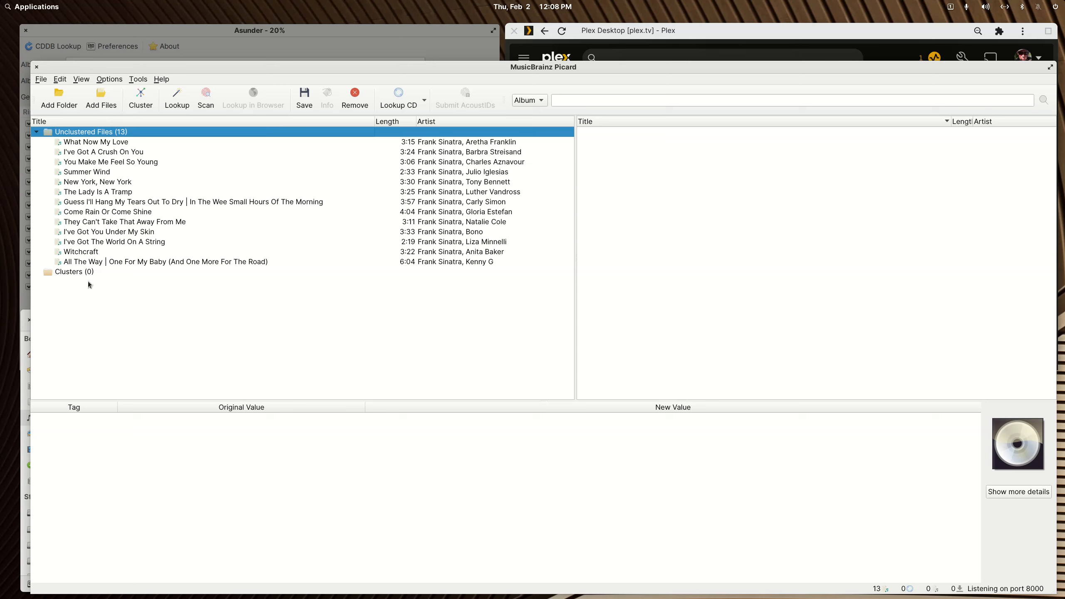
pyautogui.click(141, 99)
pyautogui.click(96, 152)
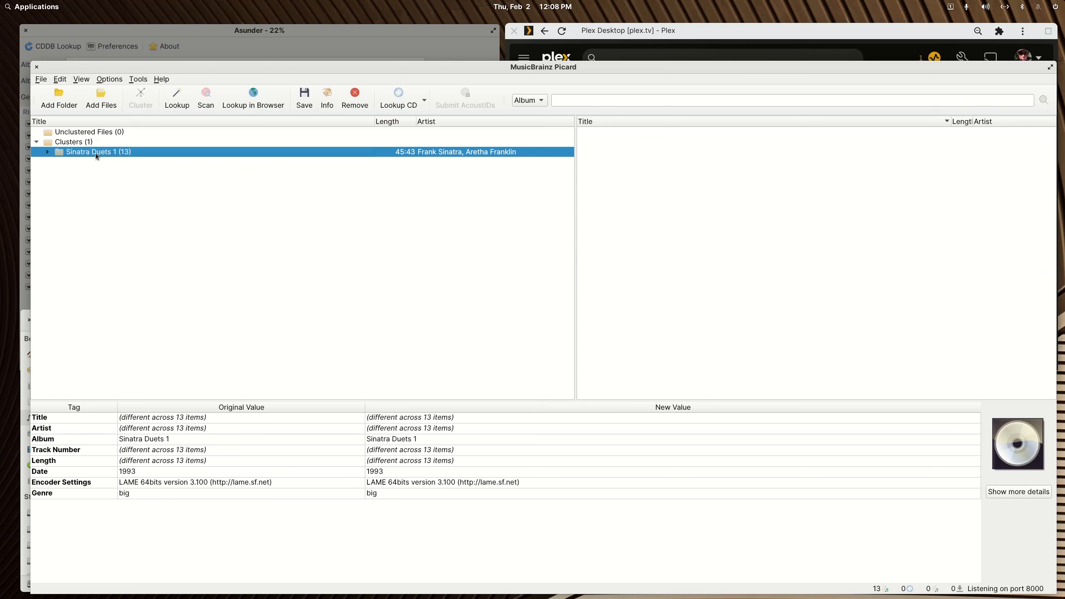
pyautogui.click(203, 104)
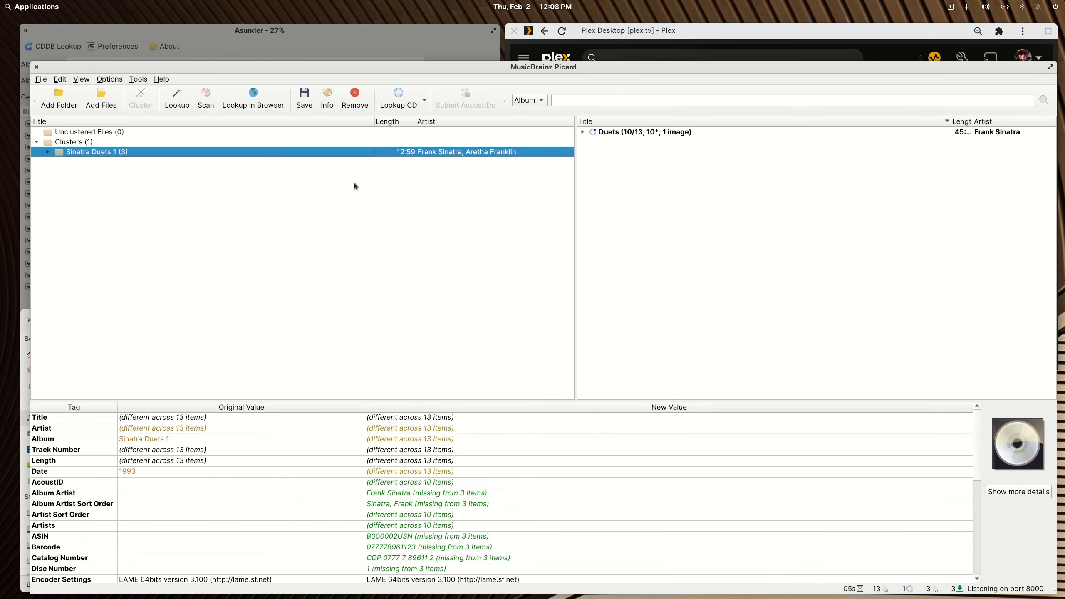
pyautogui.click(582, 132)
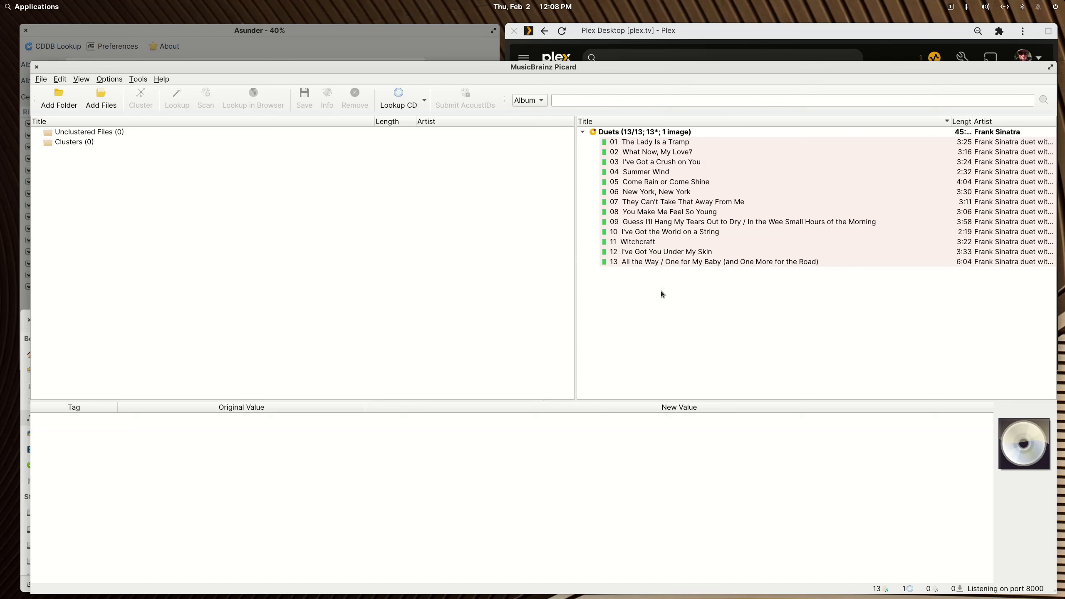
# Search MusicBrainz albums for "duets", look through the results, and close them without loading any
pyautogui.click(594, 101)
pyautogui.write('duets')
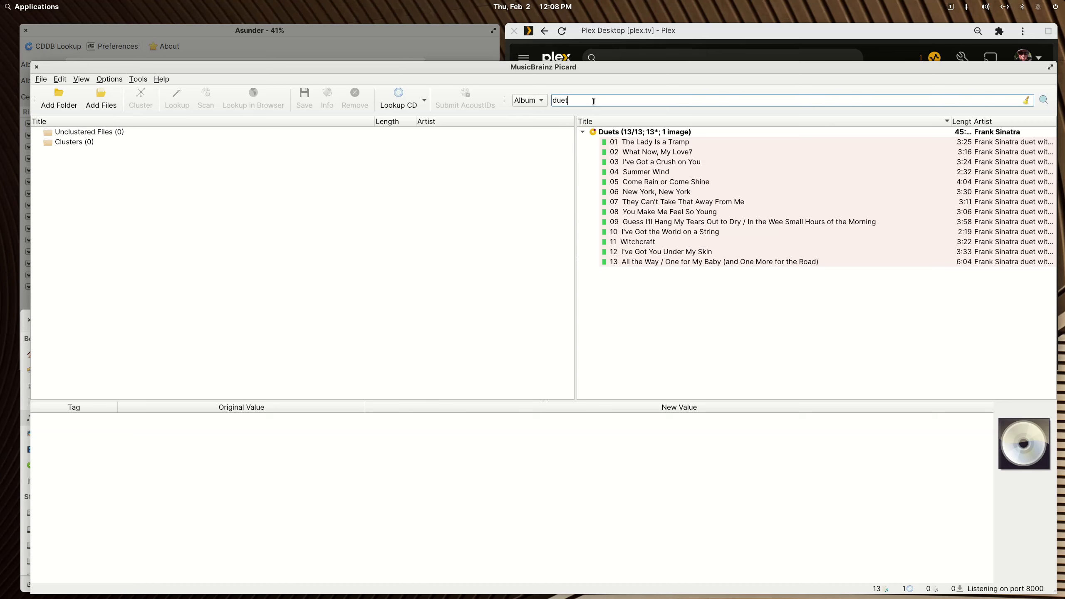
pyautogui.press('Return')
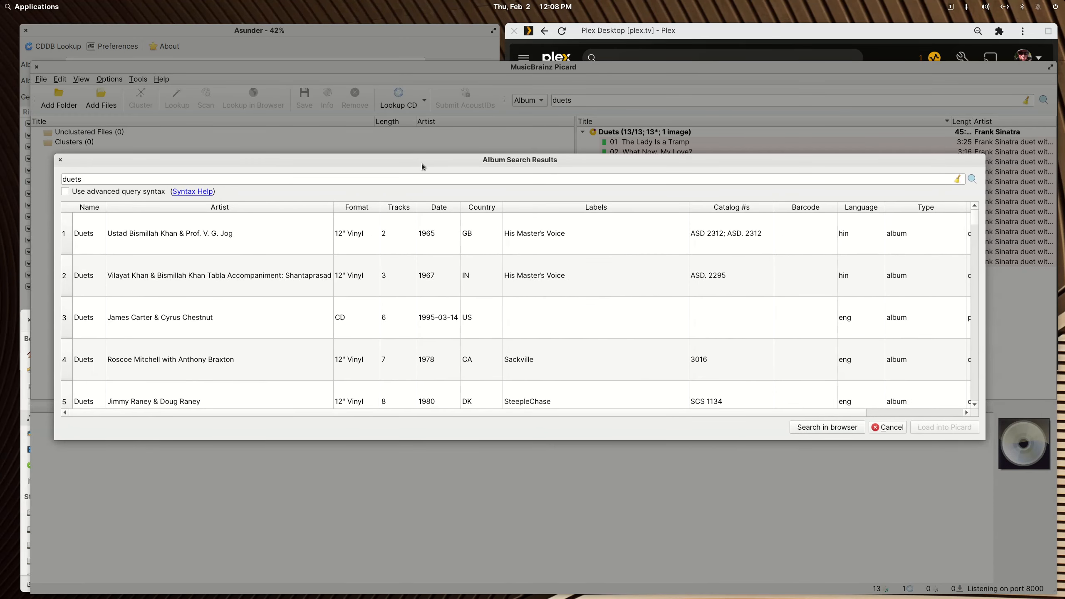
pyautogui.scroll(-10, 399, 252)
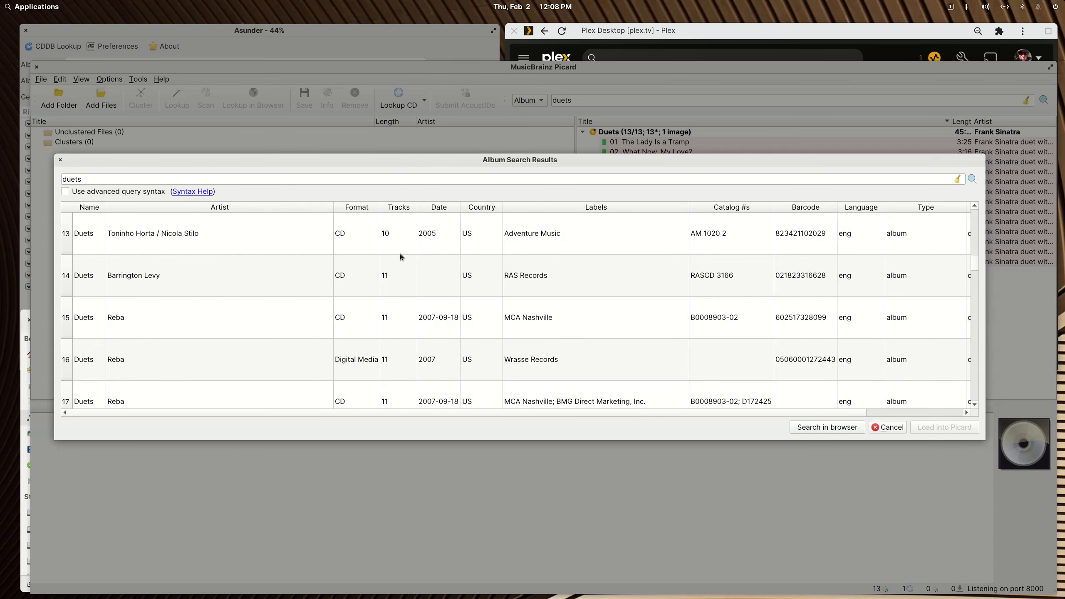
pyautogui.click(60, 159)
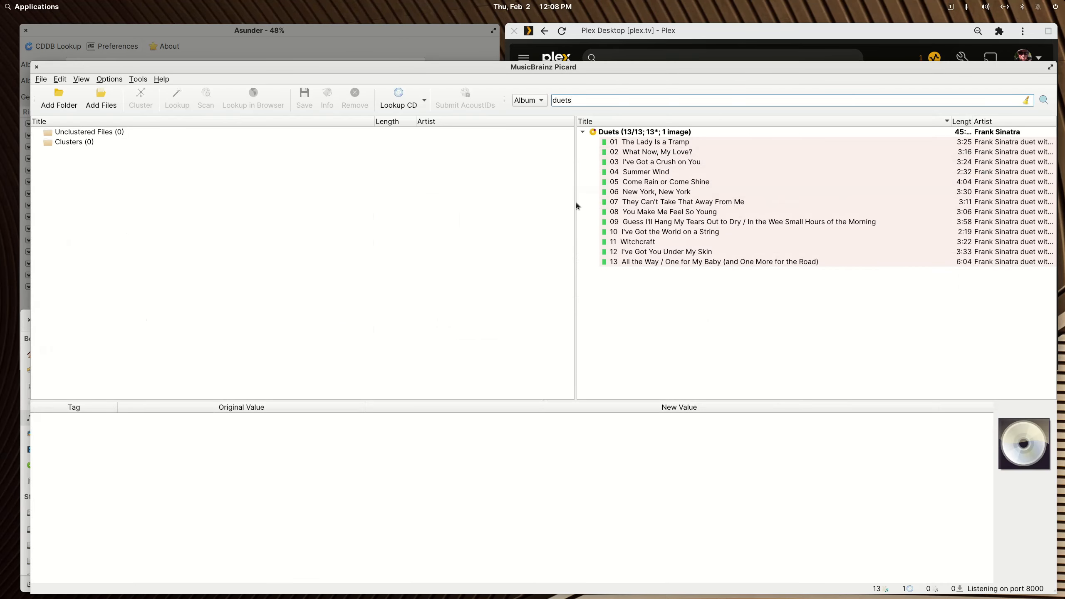
# Review the original and new tag values and the cover art of the matched Duets album
pyautogui.click(583, 132)
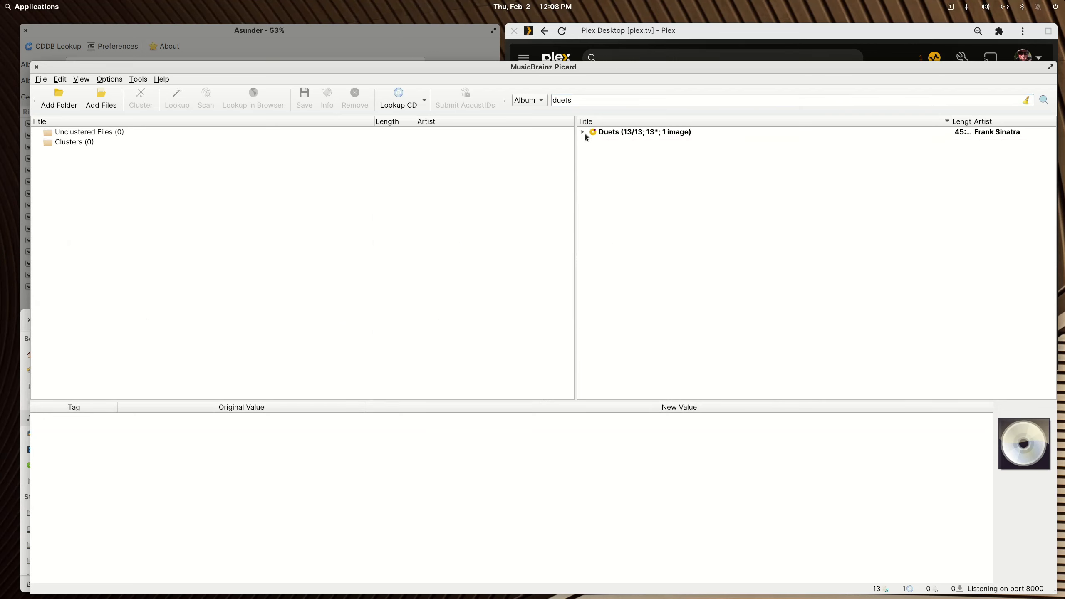
pyautogui.click(607, 133)
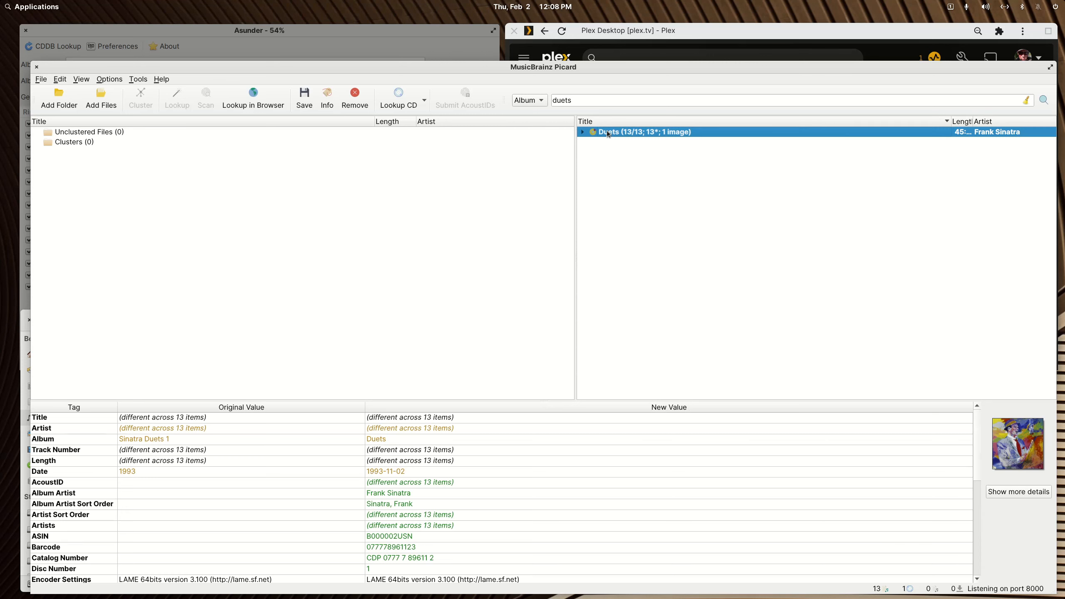
pyautogui.moveTo(608, 133)
pyautogui.mouseDown()
pyautogui.moveTo(593, 159)
pyautogui.moveTo(607, 133)
pyautogui.mouseUp()
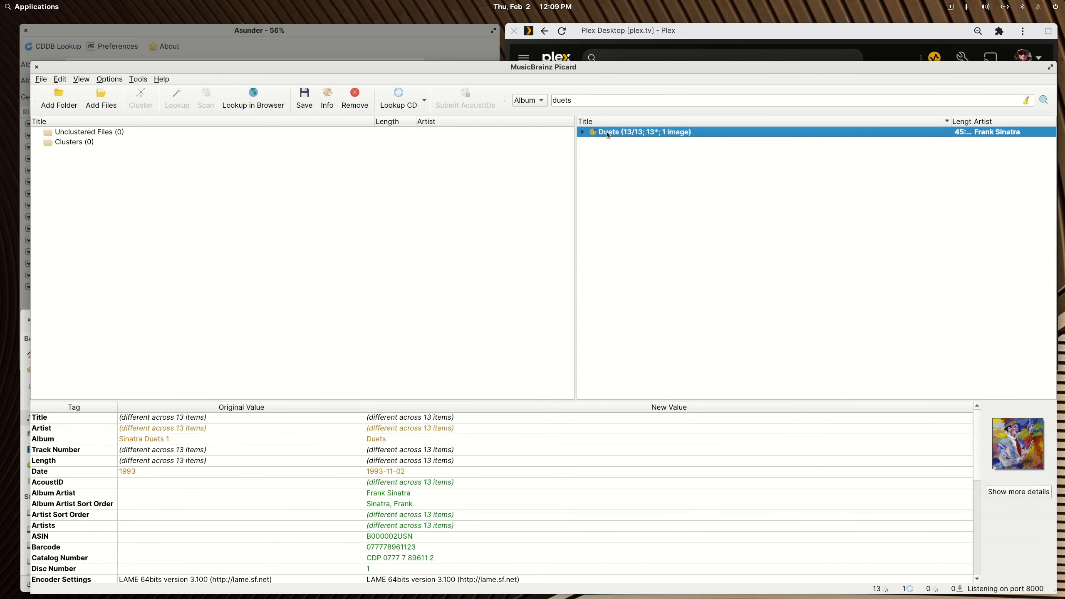
pyautogui.click(582, 131)
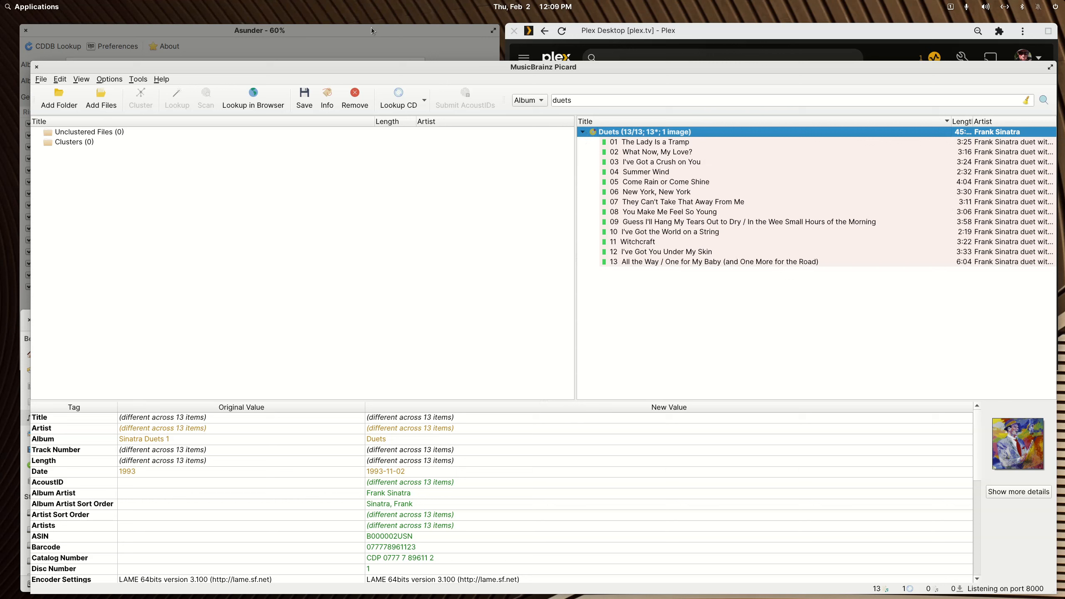
# Examine the full list of original and new tags for the track The Lady Is a Tramp
pyautogui.click(634, 143)
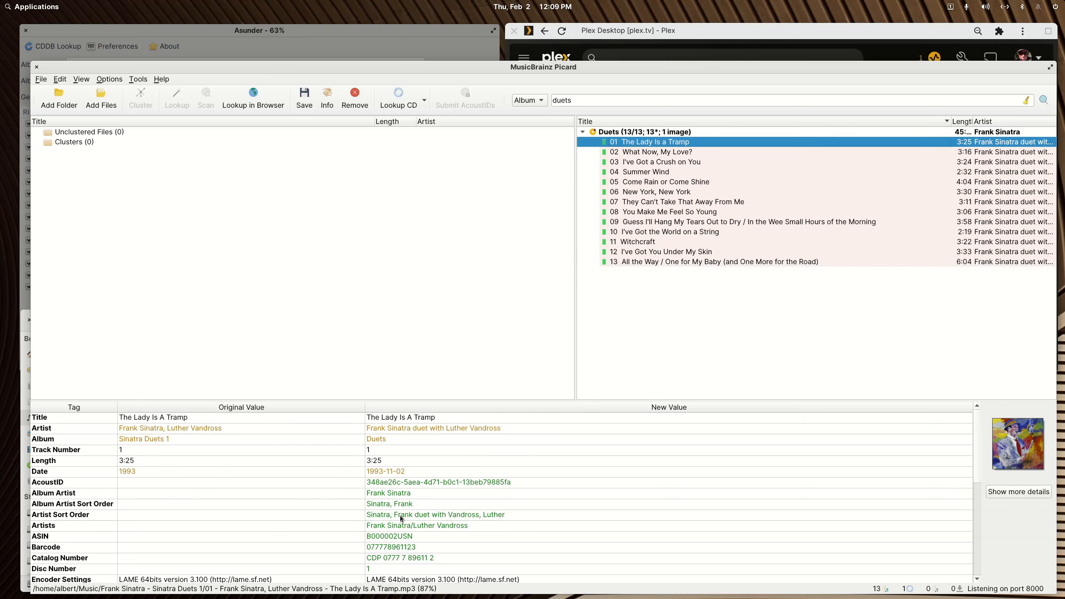
pyautogui.scroll(-3, 399, 515)
pyautogui.scroll(-3, 398, 514)
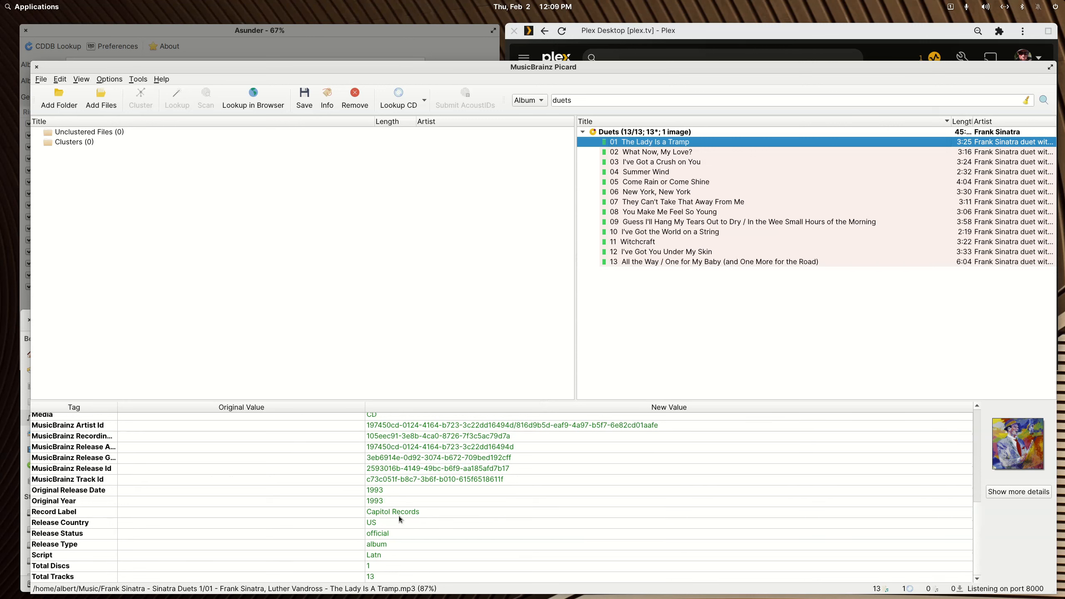
pyautogui.scroll(6, 394, 522)
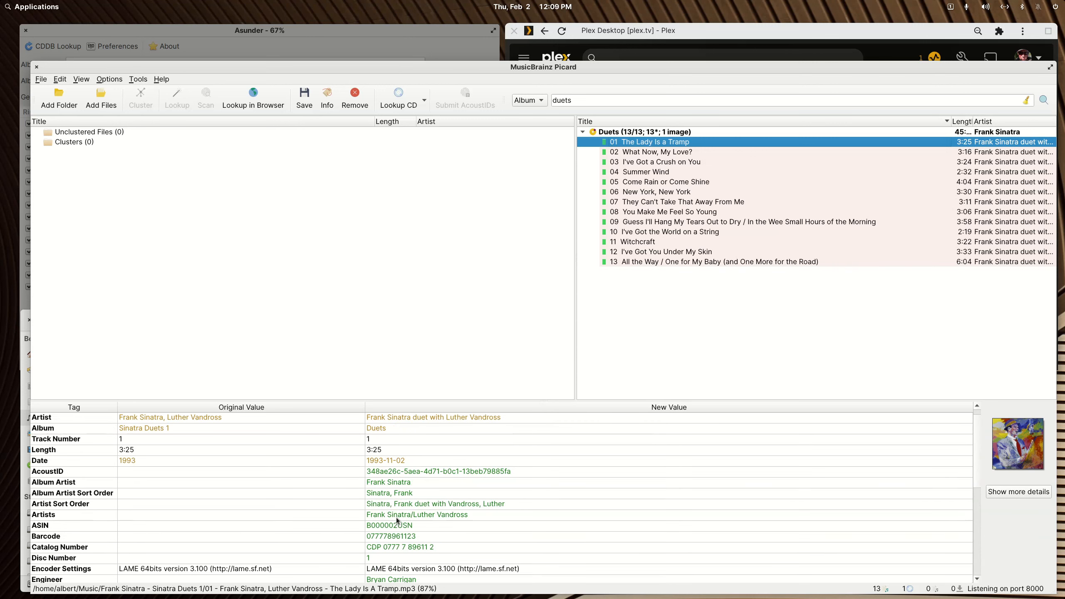
# Review the whole Duets album's tags and track list again, and check the ripping progress in Asunder
pyautogui.click(583, 132)
pyautogui.click(597, 132)
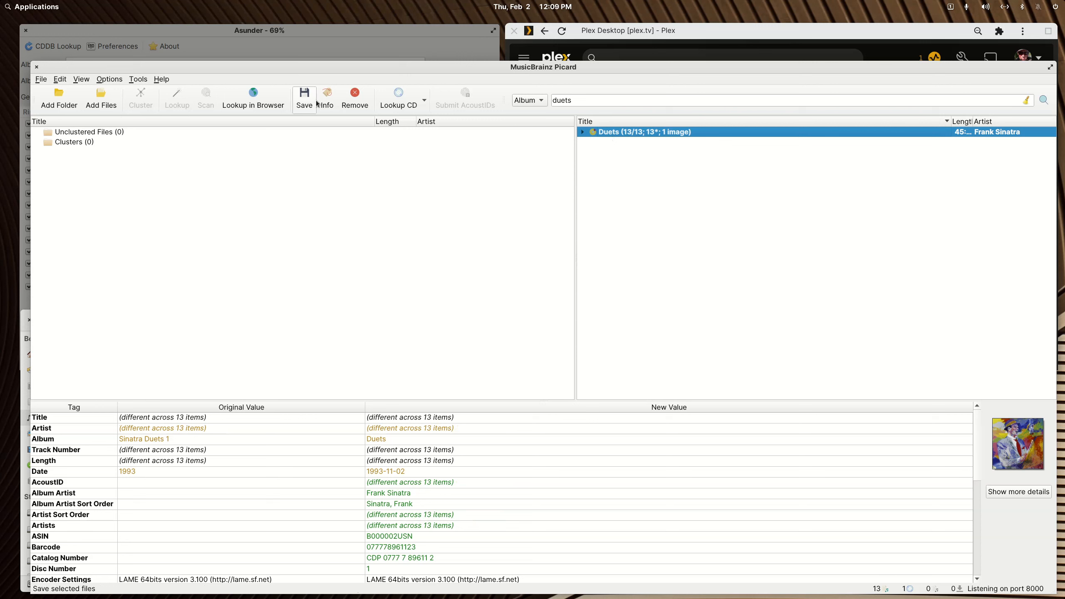
pyautogui.click(582, 132)
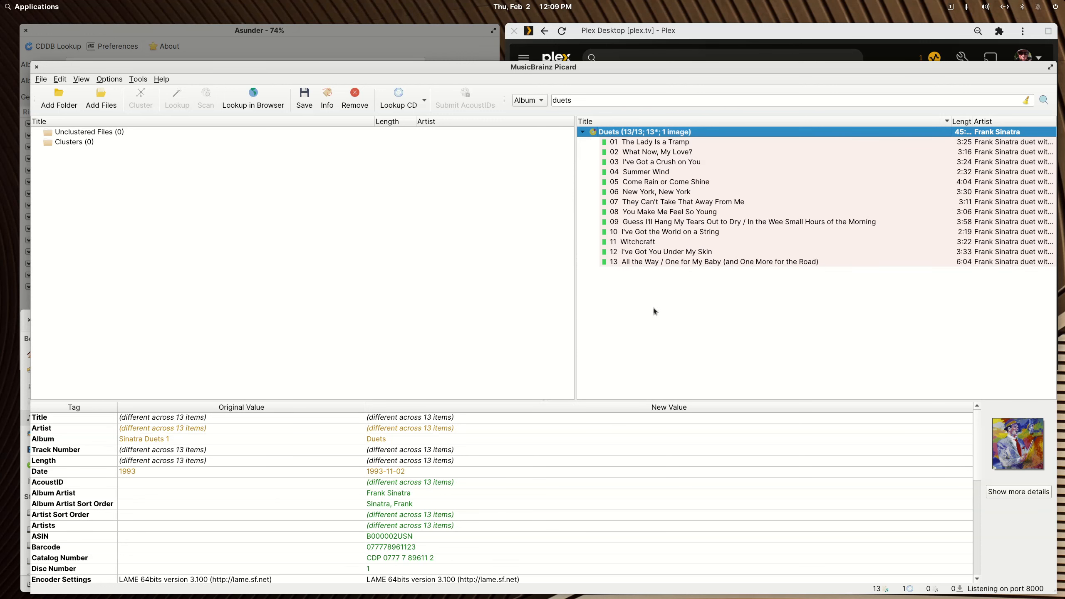
pyautogui.click(434, 29)
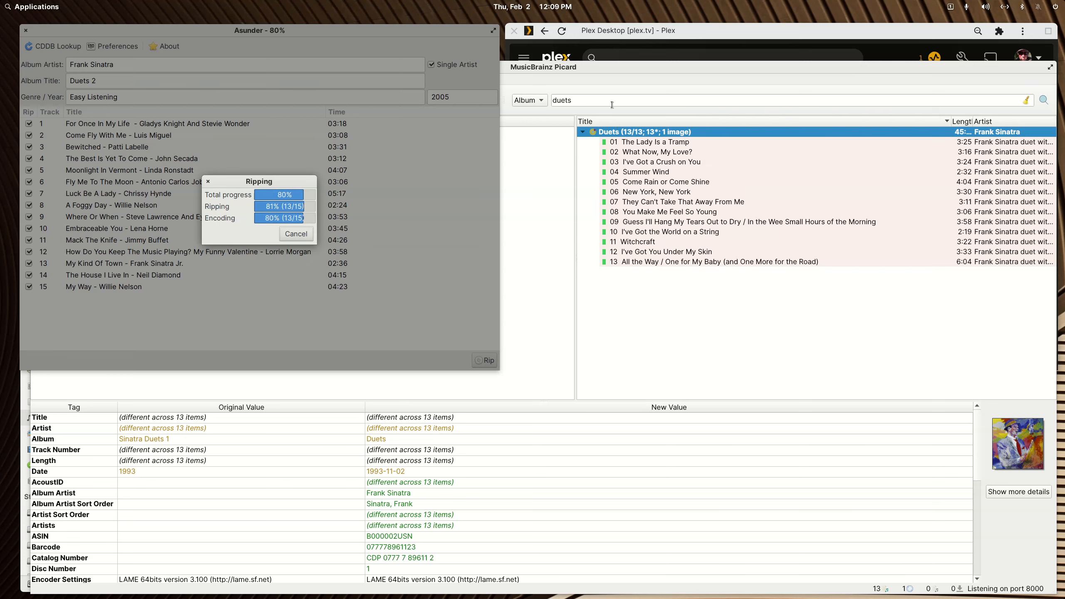
# Remove the matched Duets album from MusicBrainz Picard without saving its tags
pyautogui.click(613, 130)
pyautogui.rightClick(609, 135)
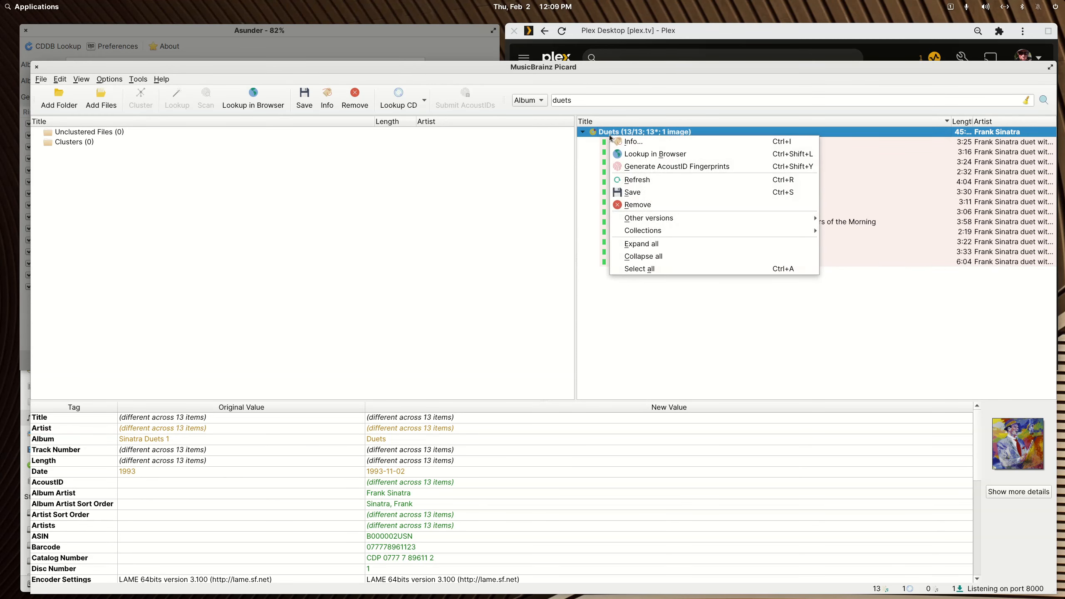
pyautogui.click(621, 204)
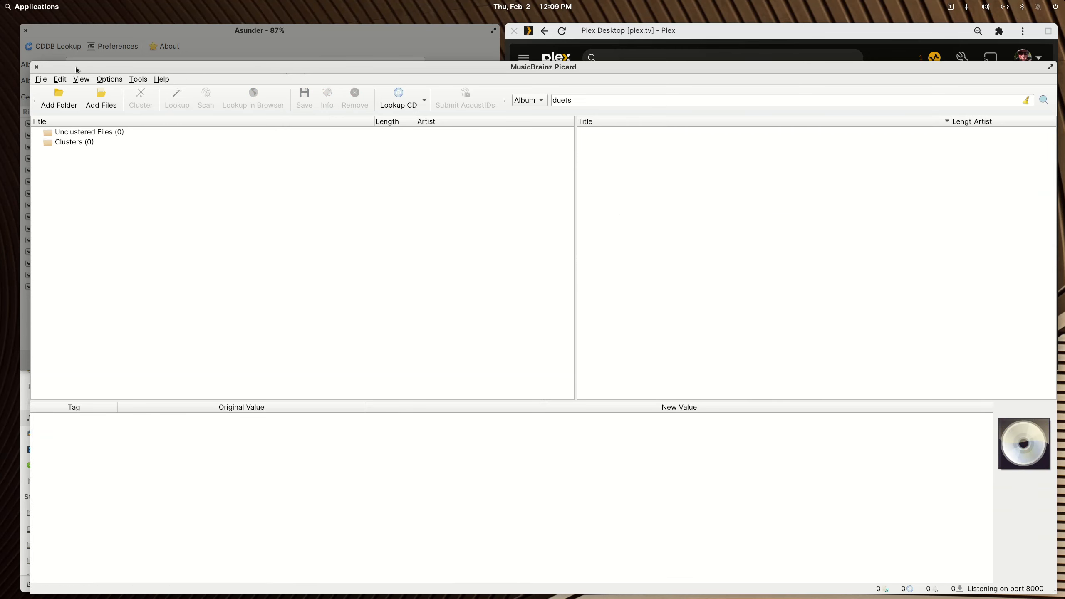
# Shrink the MusicBrainz Picard window to uncover Asunder, then dismiss its rip completion message and close it
pyautogui.moveTo(76, 70); pyautogui.dragTo(503, 167)
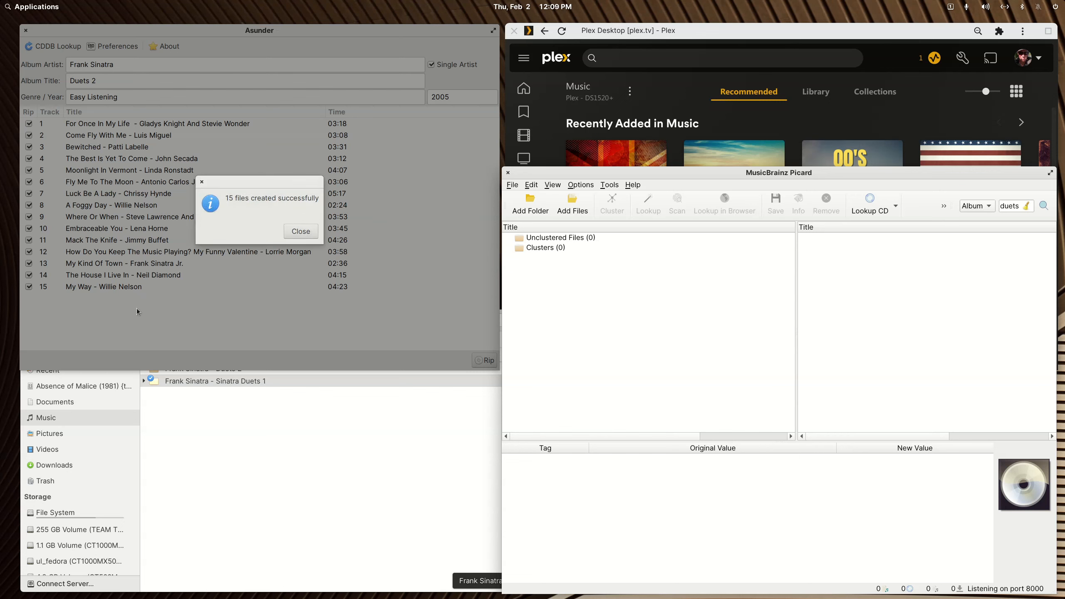
pyautogui.click(301, 231)
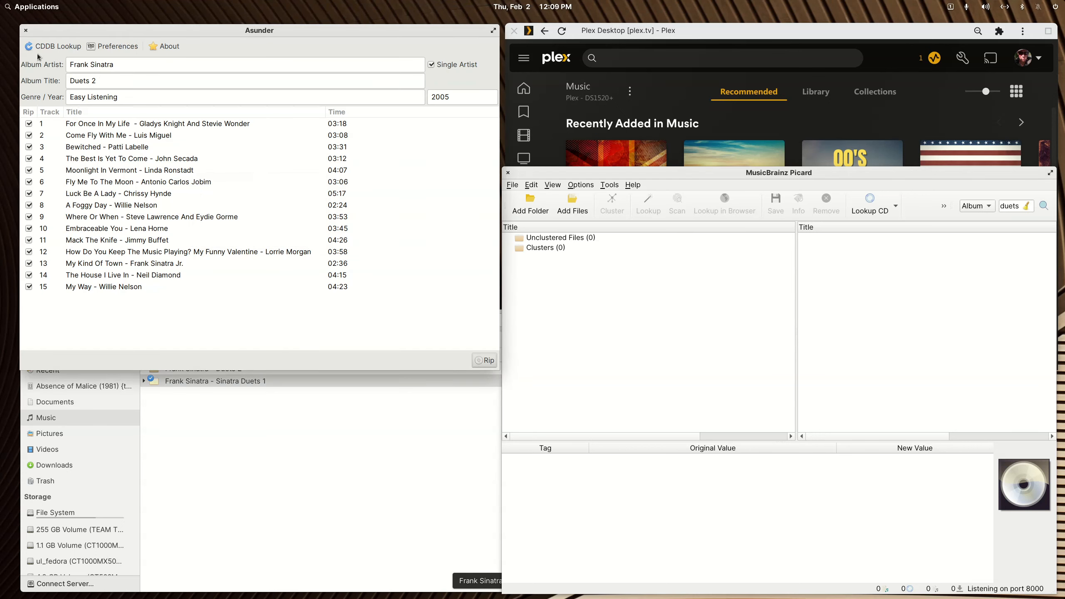
pyautogui.click(25, 31)
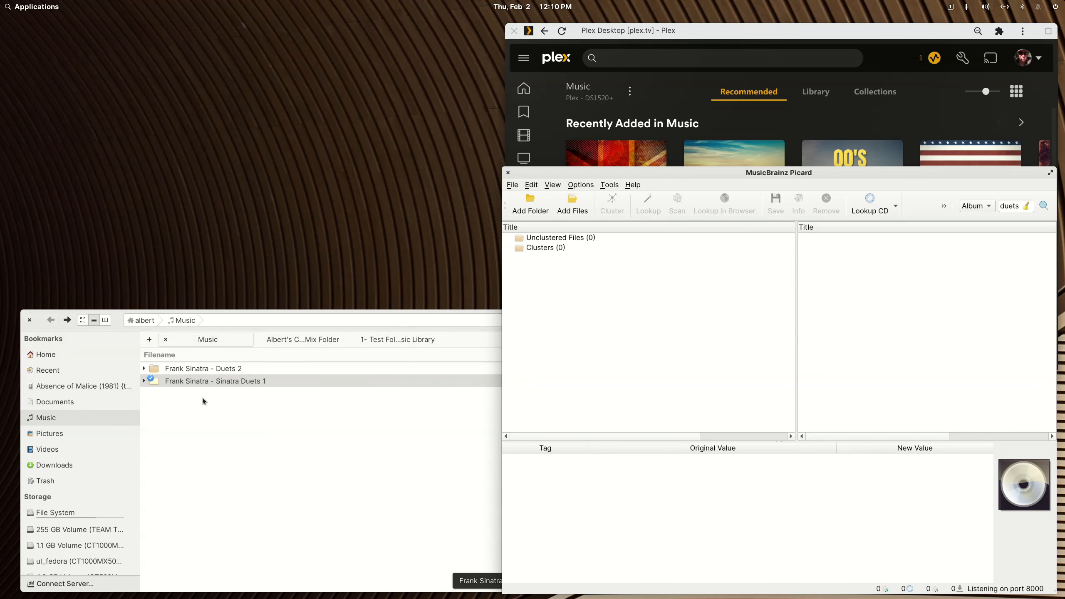
# Load both ripped folders, Frank Sinatra - Duets 2 and Frank Sinatra - Sinatra Duets 1, into MusicBrainz Picard
pyautogui.keyDown('ctrl'); pyautogui.click(201, 371); pyautogui.keyUp('ctrl')
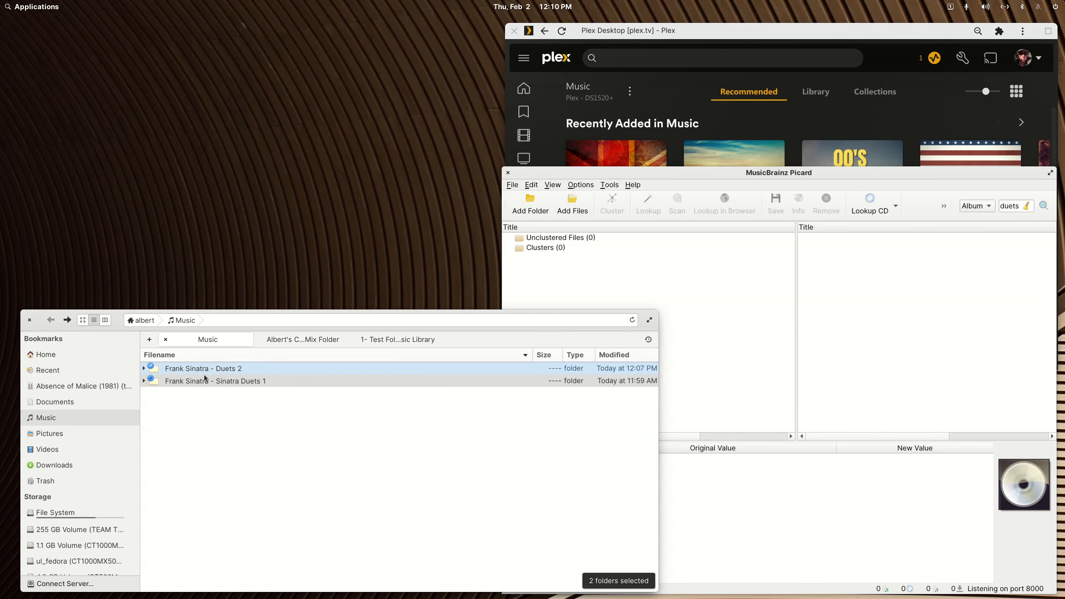
pyautogui.moveTo(205, 381); pyautogui.dragTo(634, 289)
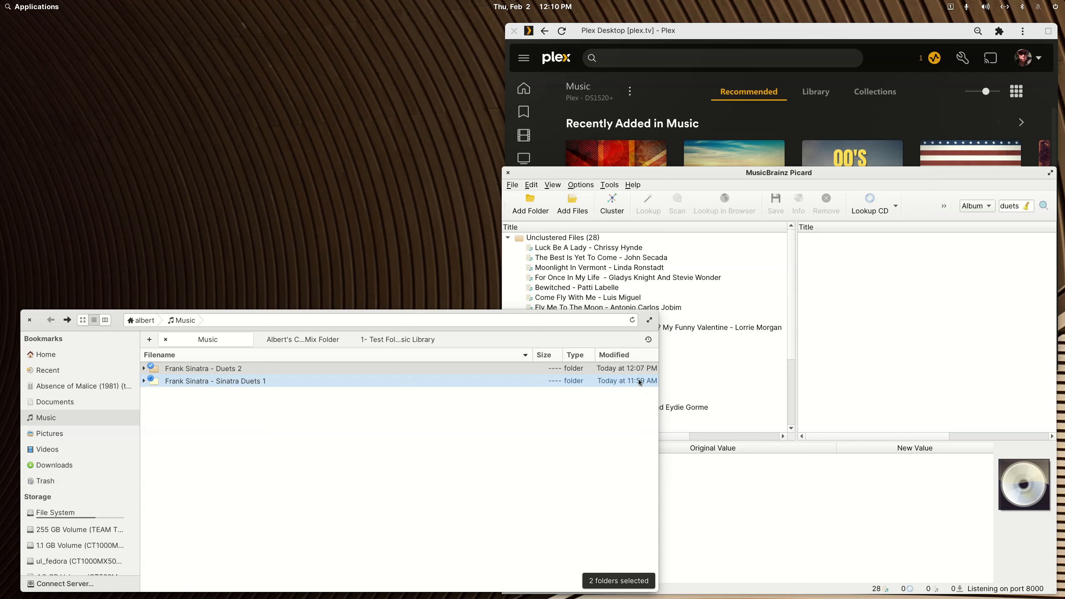
pyautogui.click(651, 171)
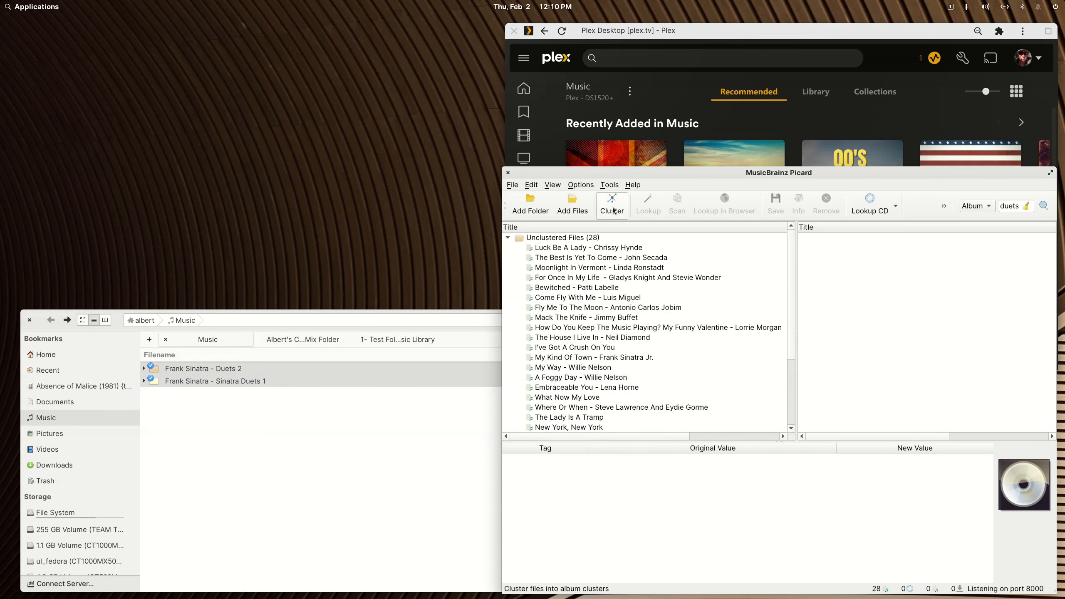
# Cluster the unclustered files and scan both the Duets 2 and Sinatra Duets 1 clusters
pyautogui.moveTo(503, 168); pyautogui.dragTo(297, 124)
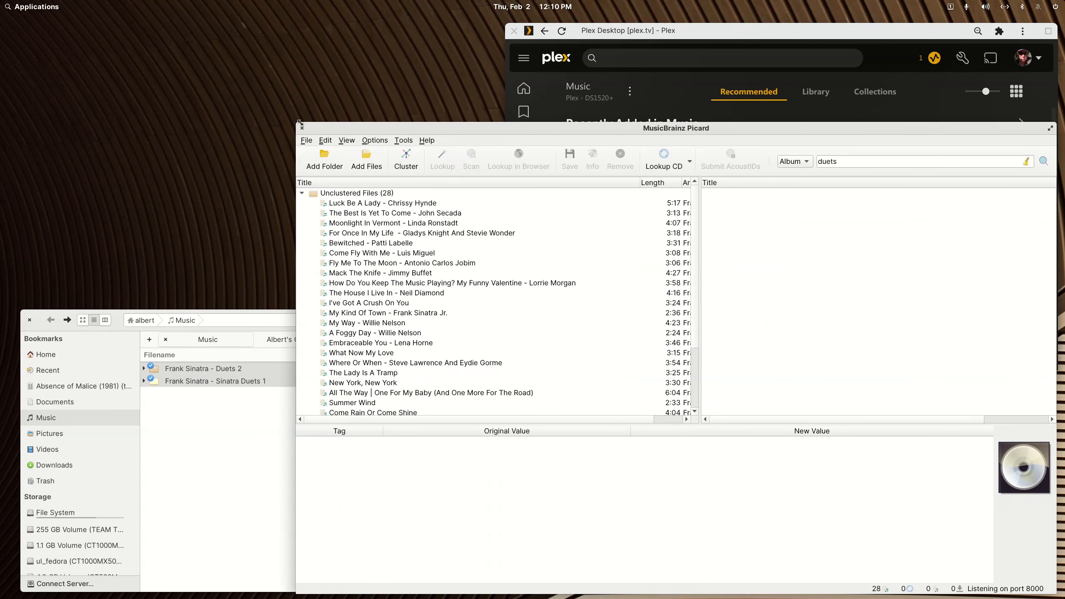
pyautogui.click(403, 162)
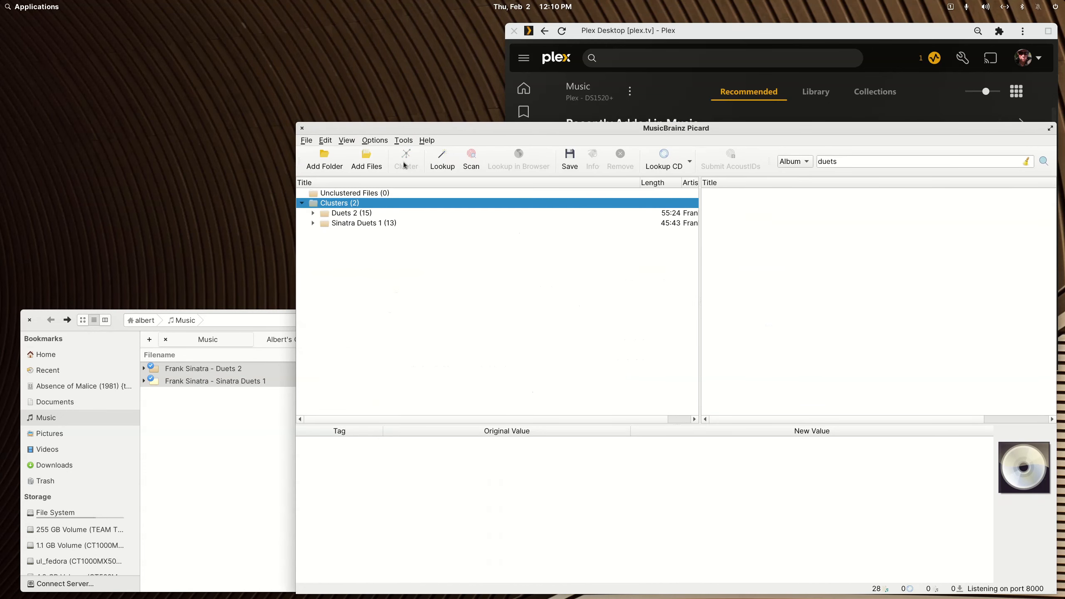
pyautogui.click(356, 224)
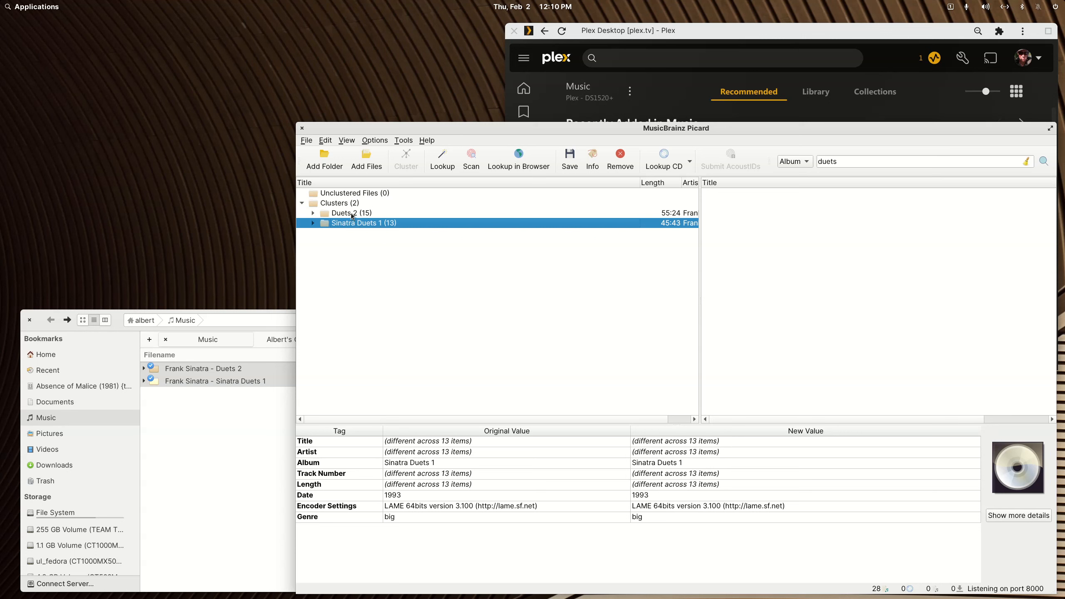
pyautogui.keyDown('shift'); pyautogui.click(351, 213); pyautogui.keyUp('shift')
pyautogui.click(471, 158)
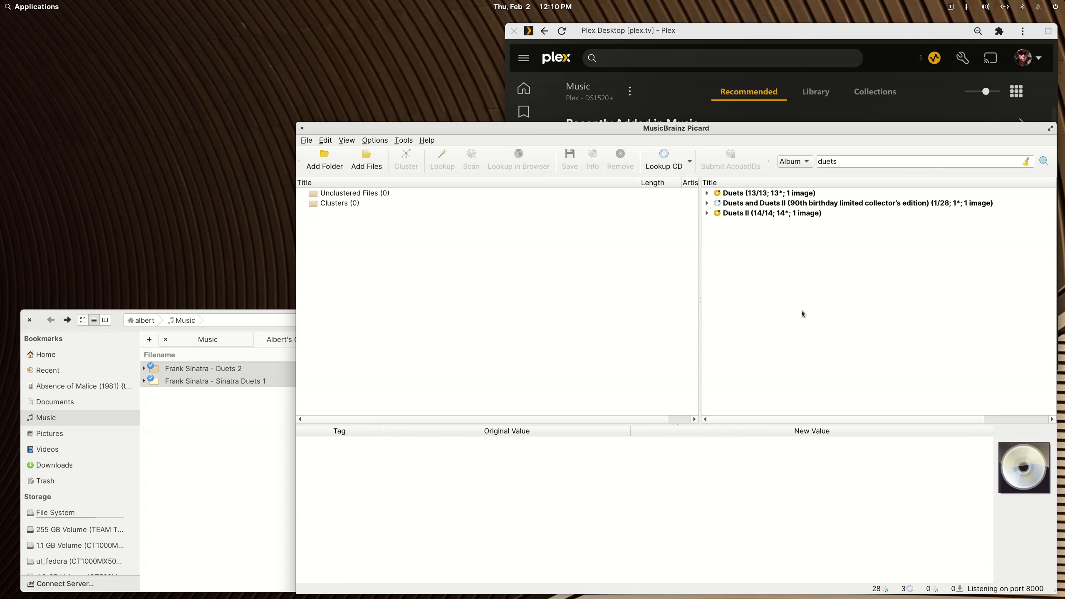
# Move the My Way file out of the Duets and Duets II 90th birthday collector's edition into the unclustered files
pyautogui.click(744, 193)
pyautogui.click(741, 213)
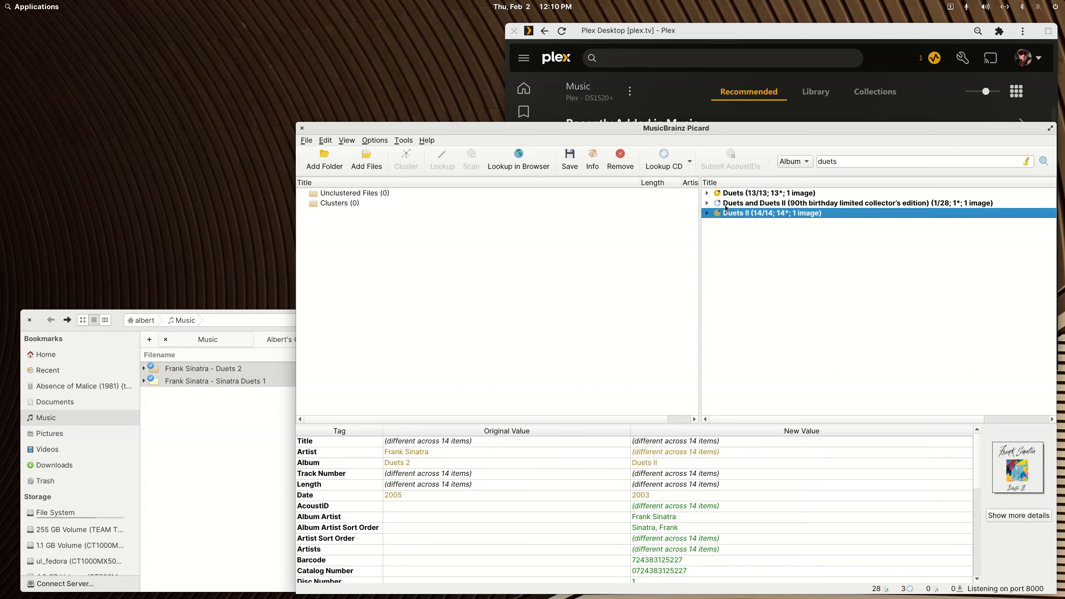
pyautogui.click(707, 202)
pyautogui.scroll(-3, 858, 308)
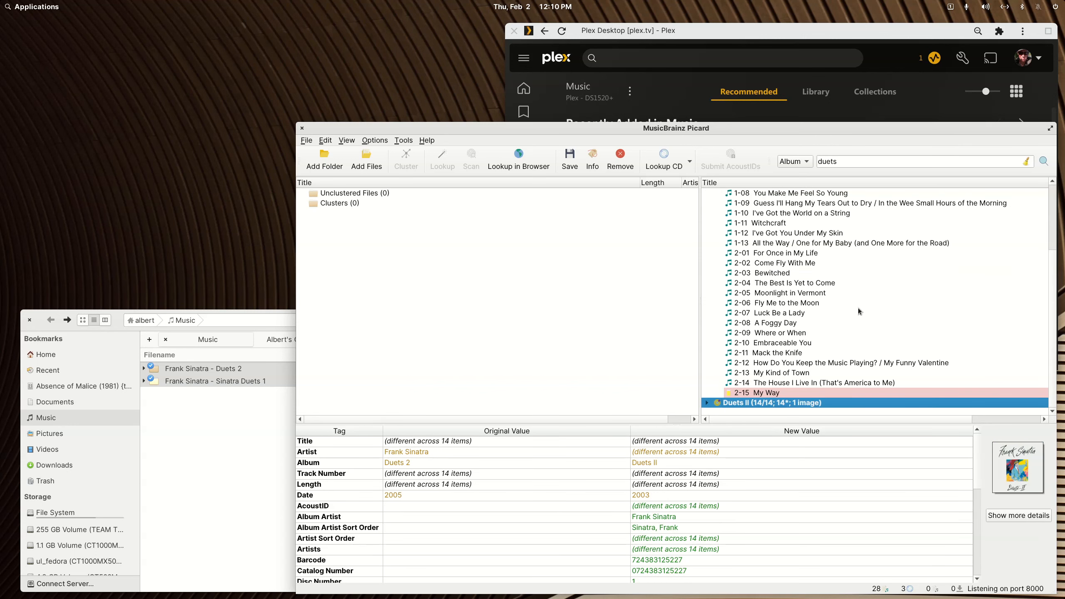
pyautogui.moveTo(771, 393); pyautogui.dragTo(612, 303)
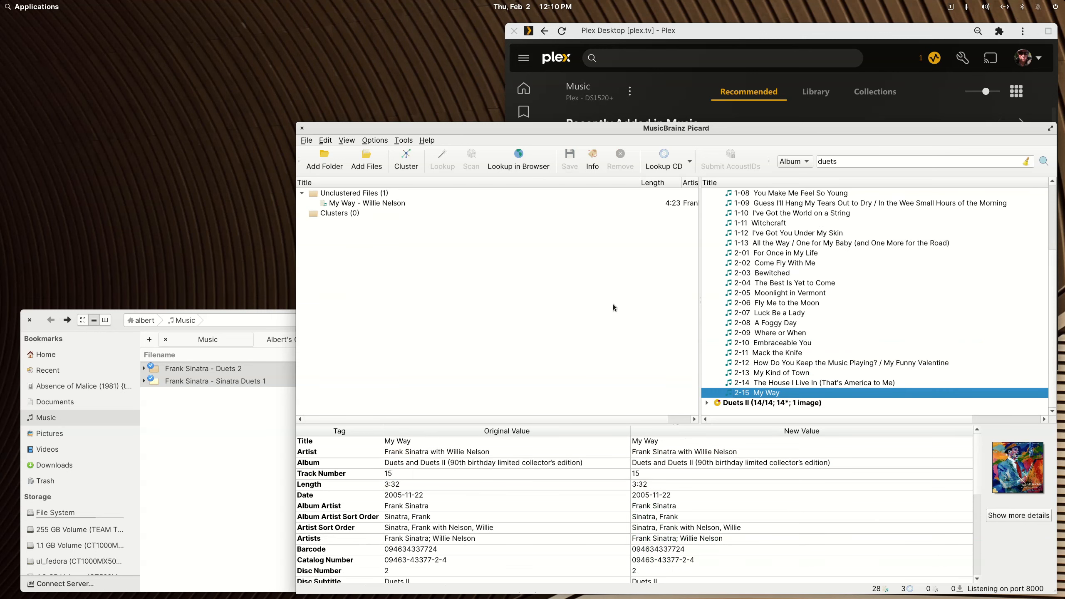
# Remove the Duets and Duets II (90th birthday limited collector's edition) album from the matched albums
pyautogui.scroll(3, 724, 212)
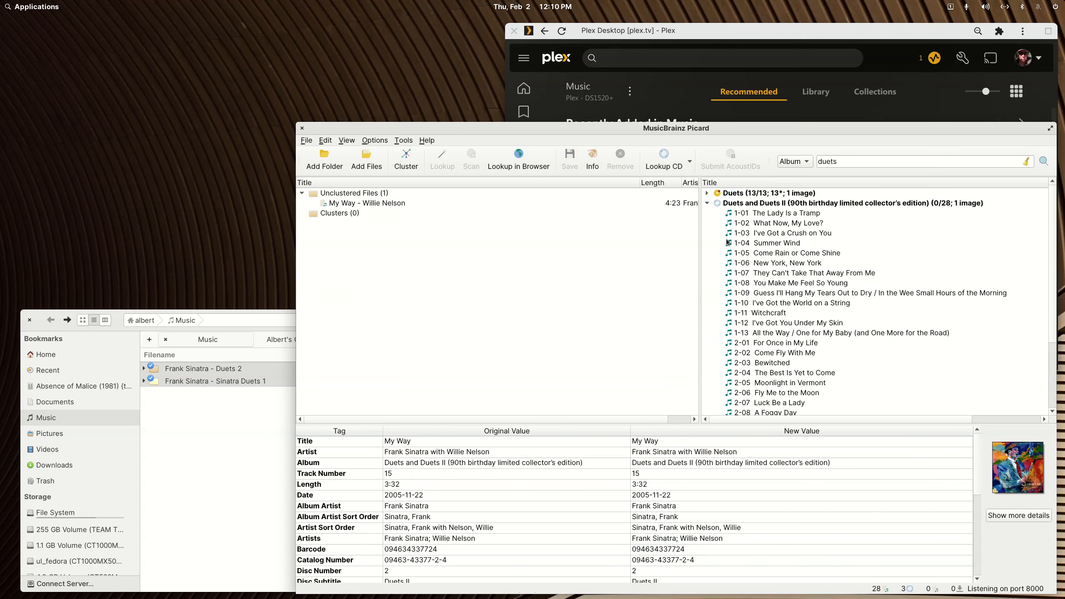
pyautogui.click(707, 203)
pyautogui.rightClick(738, 205)
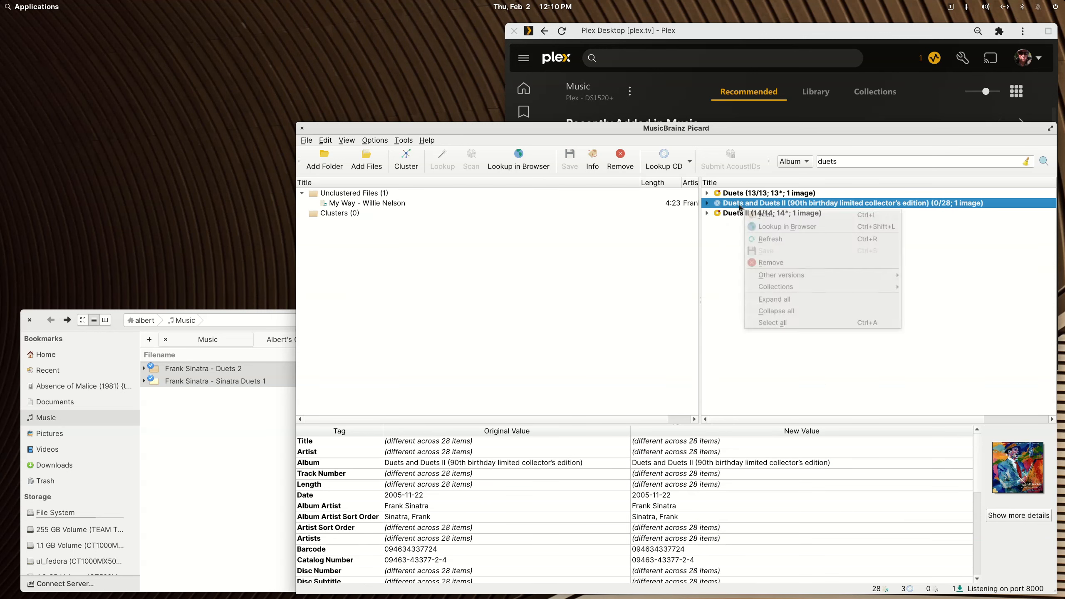
pyautogui.click(754, 261)
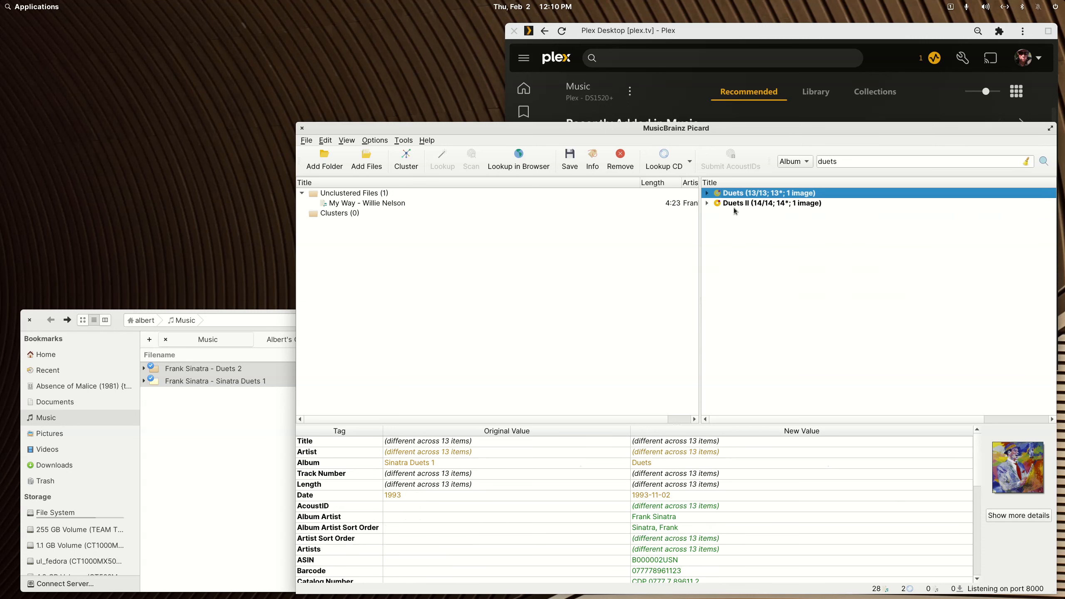
# Compare the matched Duets and Duets II track lists with the MP3 files in the two ripped folders
pyautogui.click(707, 204)
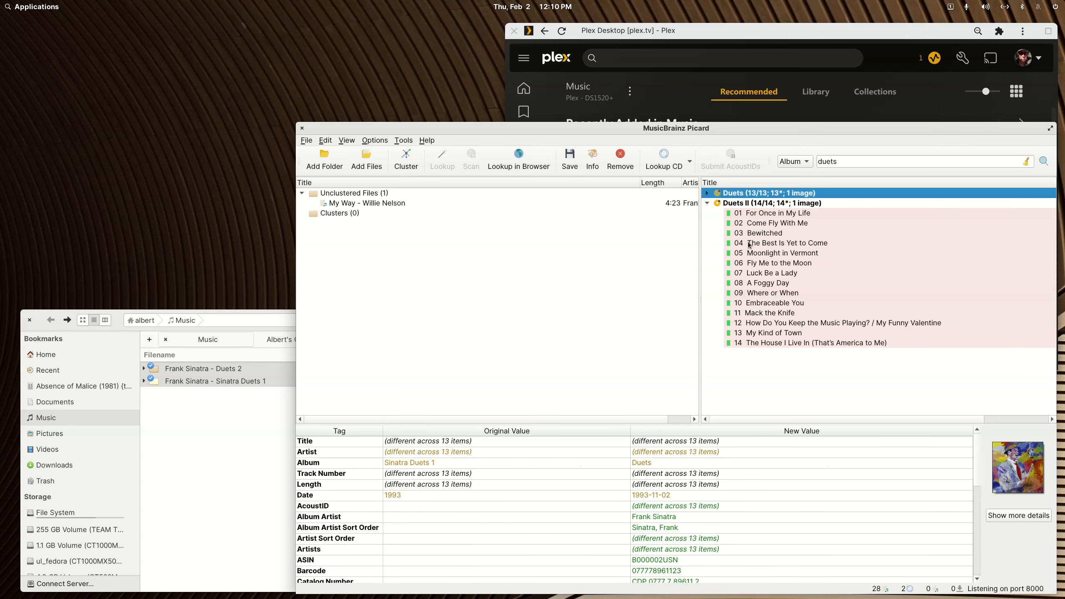
pyautogui.click(707, 193)
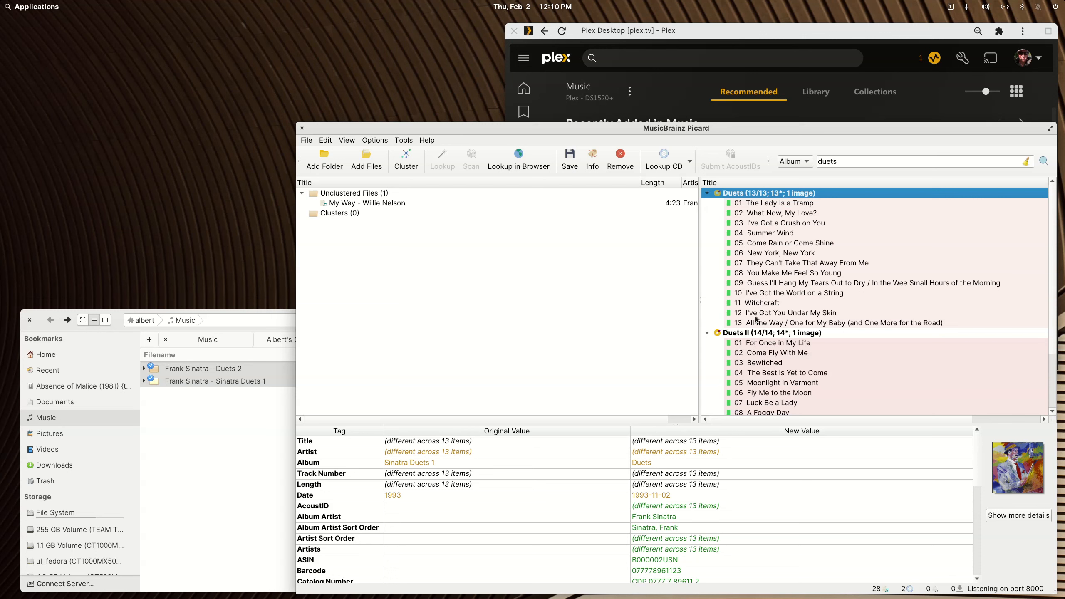
pyautogui.click(122, 326)
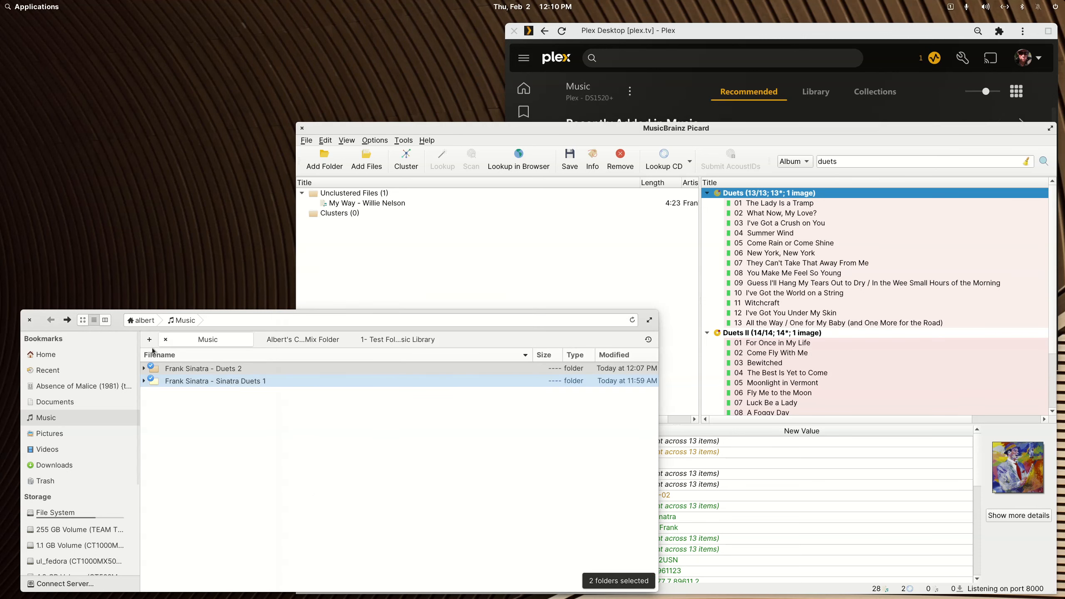
pyautogui.click(213, 442)
pyautogui.doubleClick(200, 381)
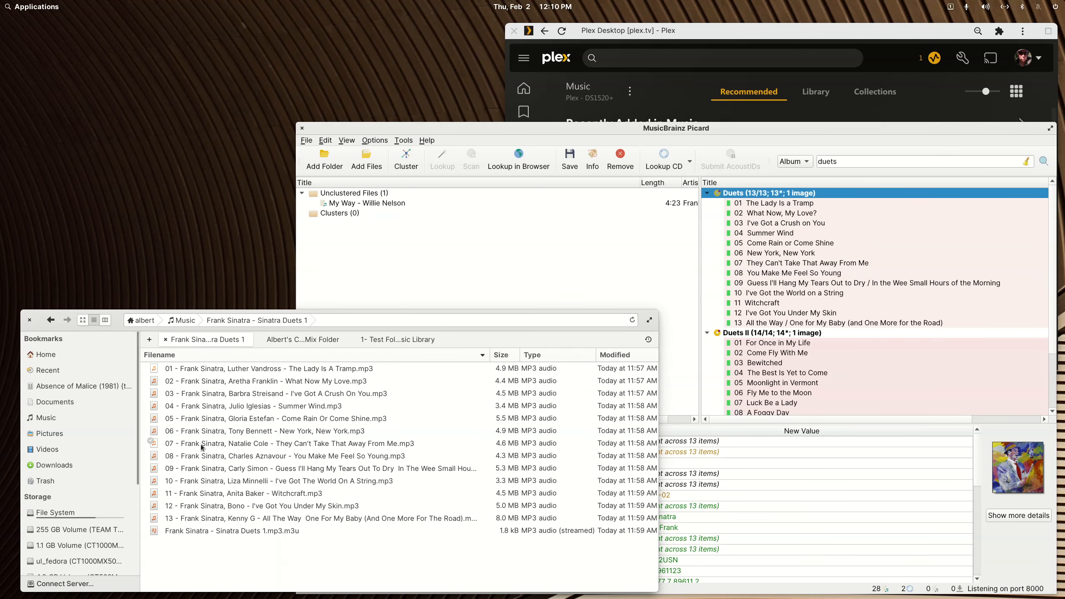
pyautogui.click(50, 319)
pyautogui.doubleClick(180, 369)
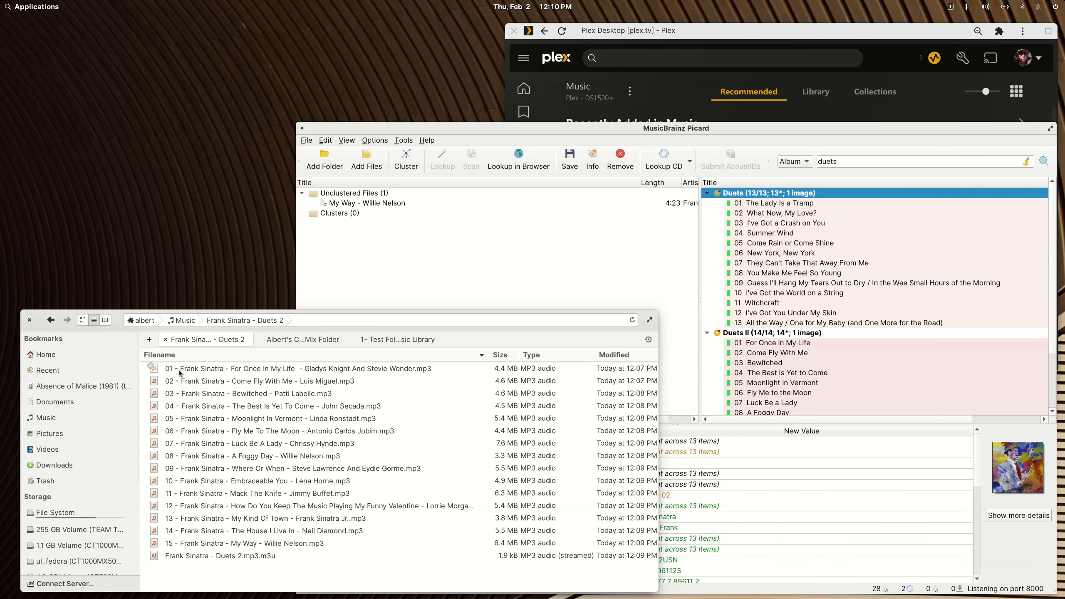
pyautogui.click(50, 320)
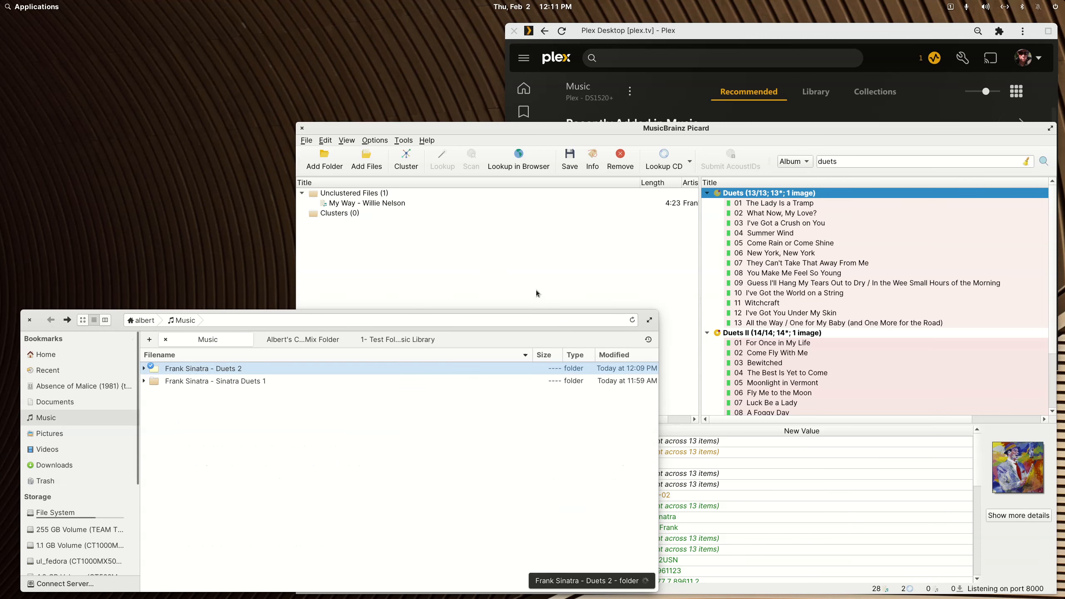
pyautogui.click(756, 129)
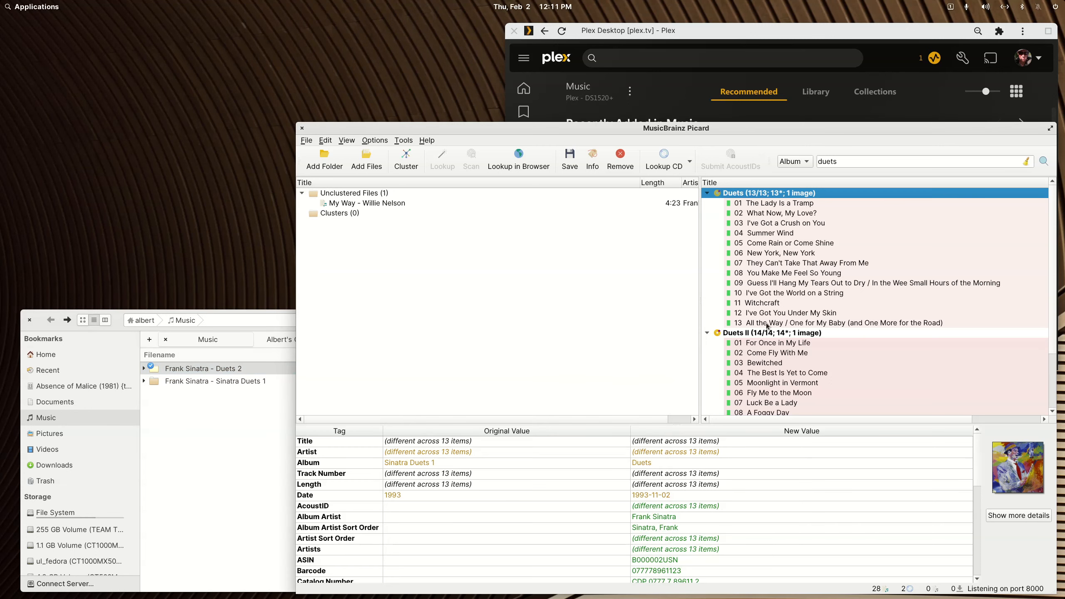
pyautogui.click(707, 193)
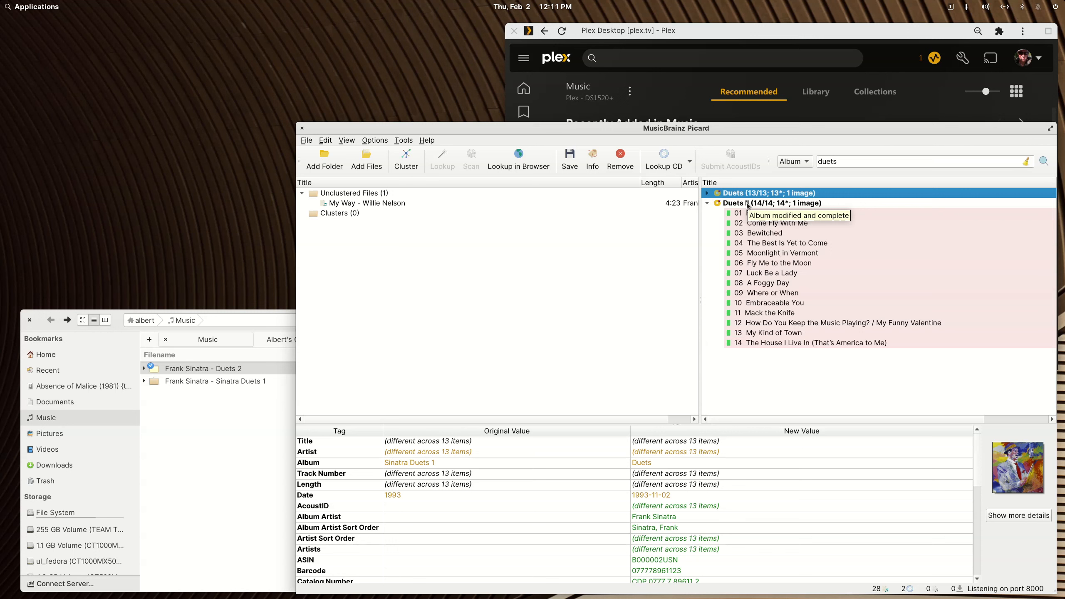
# Replace the album search text with Frank Sinatra, taken from the new artist value of Duets II track 01
pyautogui.click(747, 204)
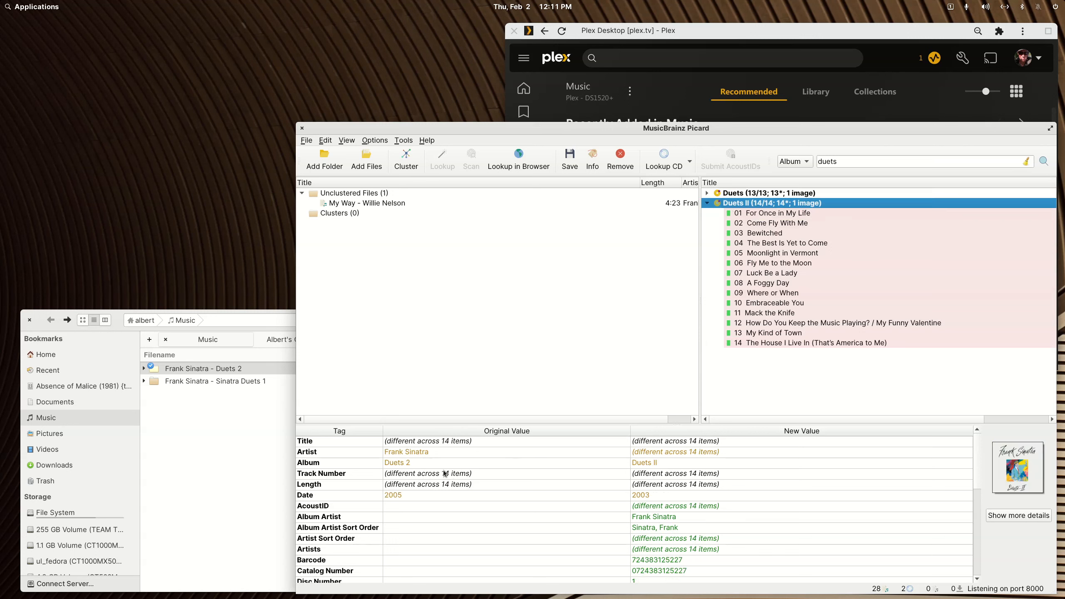
pyautogui.click(434, 452)
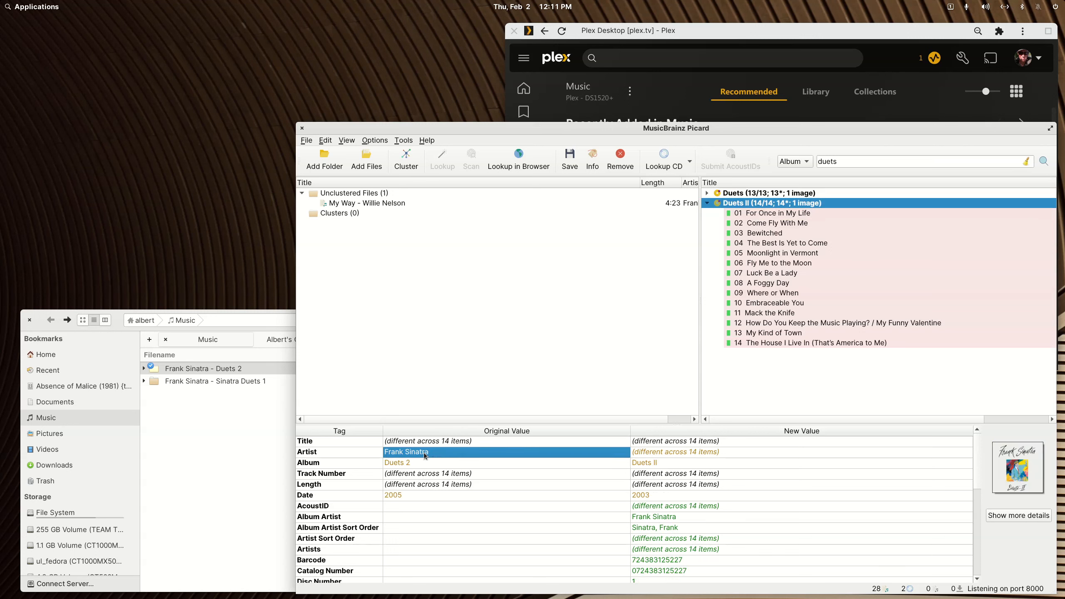
pyautogui.click(756, 212)
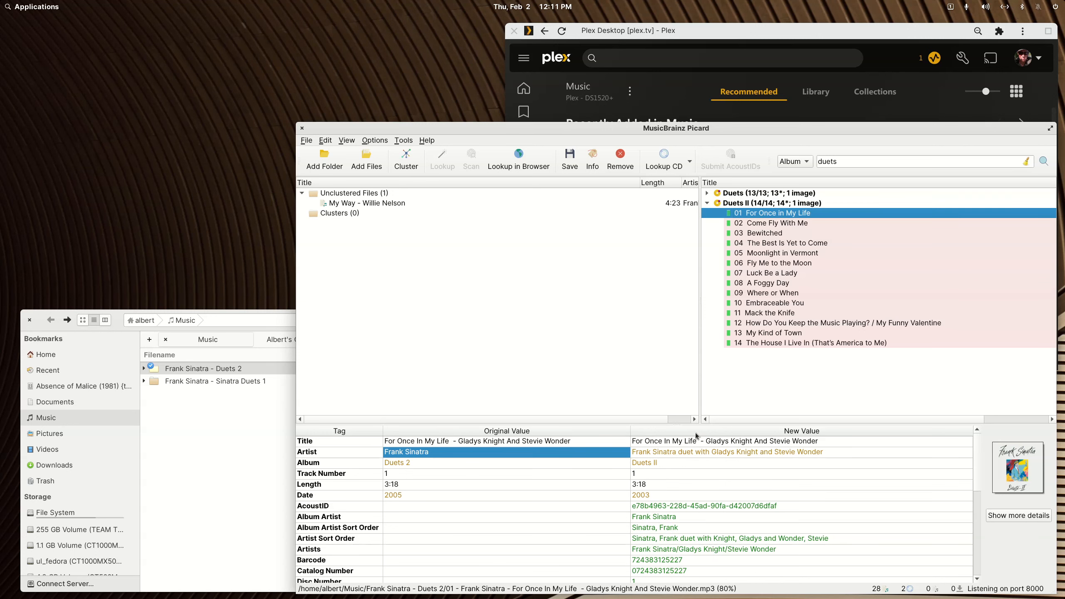
pyautogui.doubleClick(672, 451)
pyautogui.moveTo(675, 454); pyautogui.dragTo(620, 453)
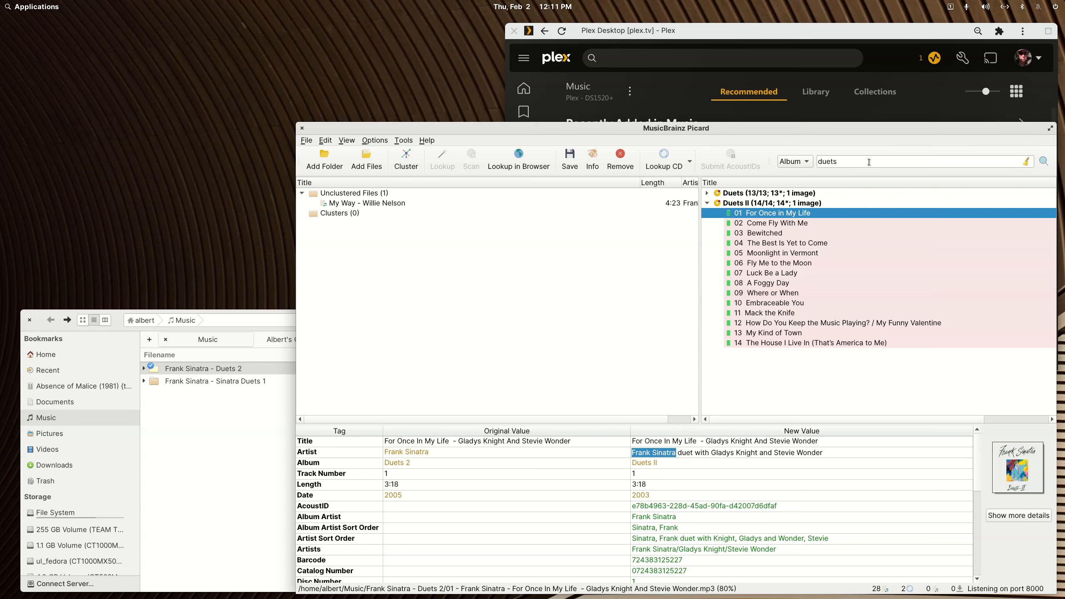
pyautogui.moveTo(868, 162); pyautogui.dragTo(812, 164)
pyautogui.write('Frank Sinatra')
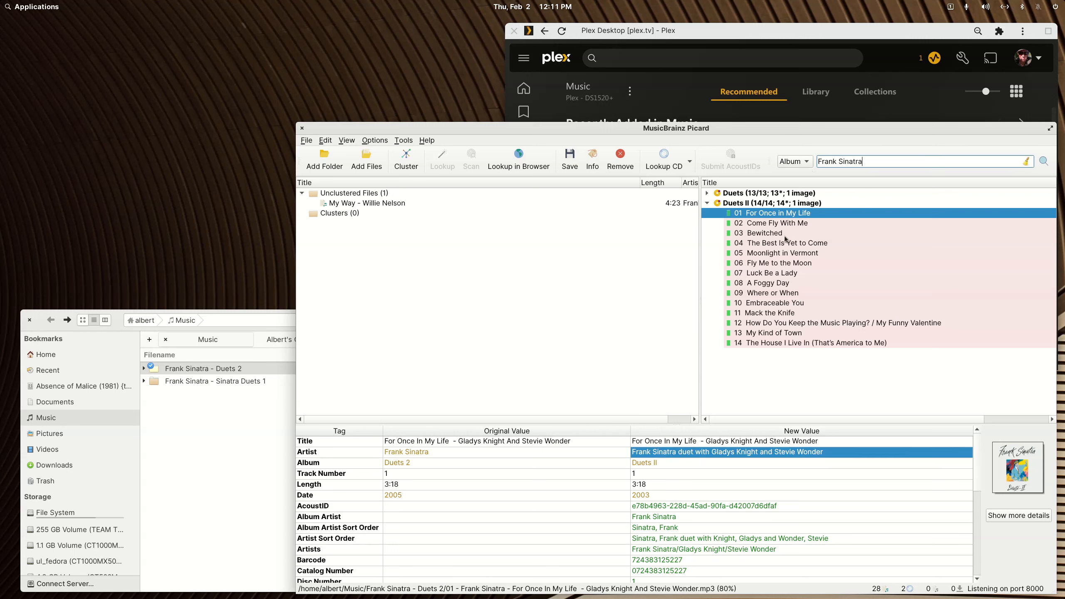
# Copy the new album value Duets II and append it to the album search text
pyautogui.click(654, 464)
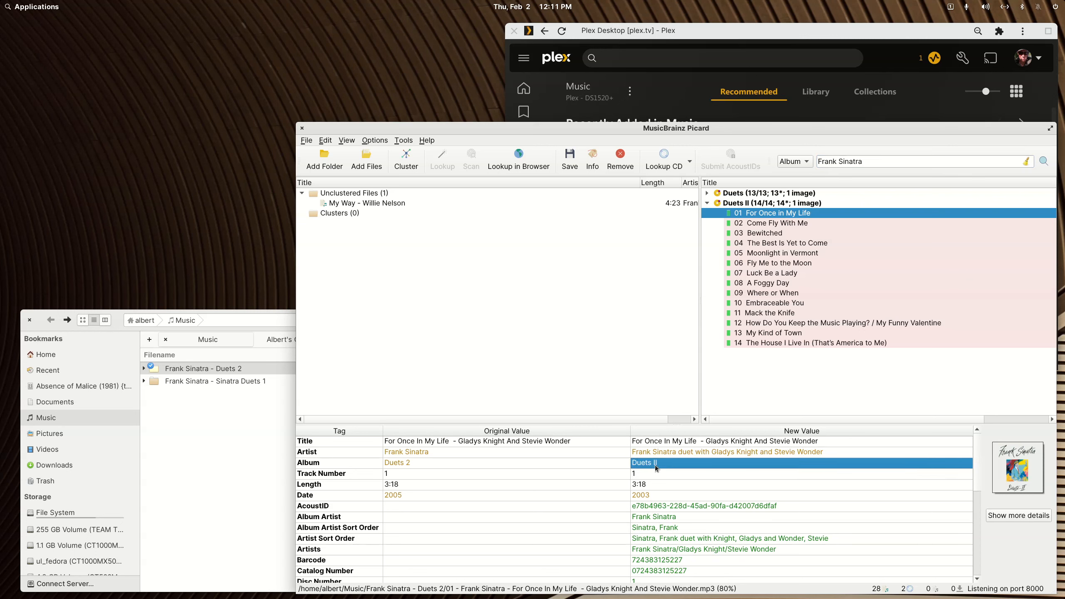
pyautogui.click(655, 464)
pyautogui.moveTo(657, 464); pyautogui.dragTo(634, 465)
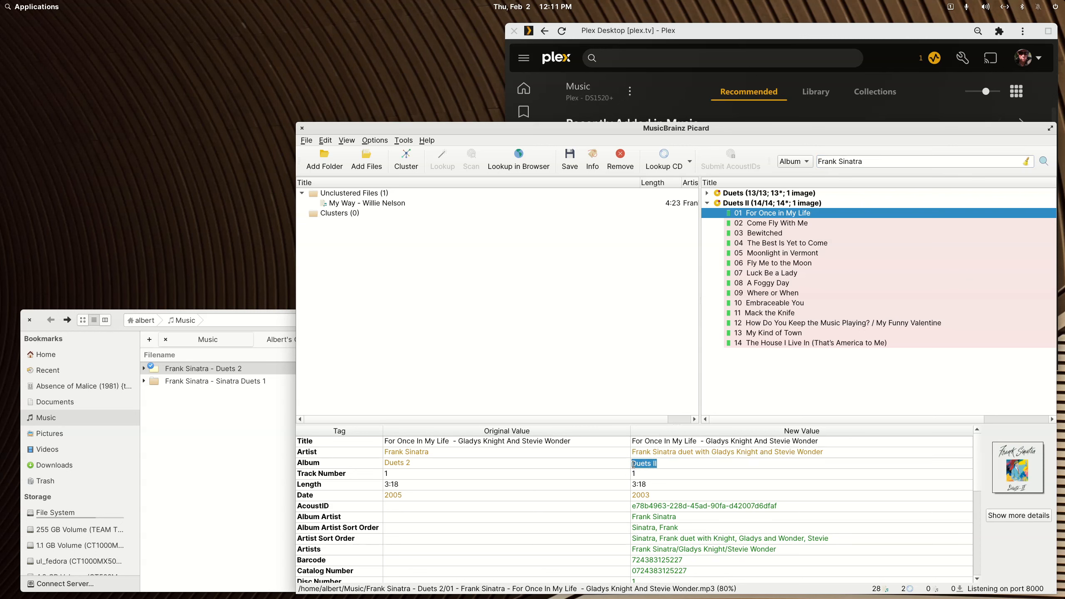
pyautogui.hotkey('ctrl', 'c')
pyautogui.click(890, 167)
pyautogui.hotkey('ctrl', 'v')
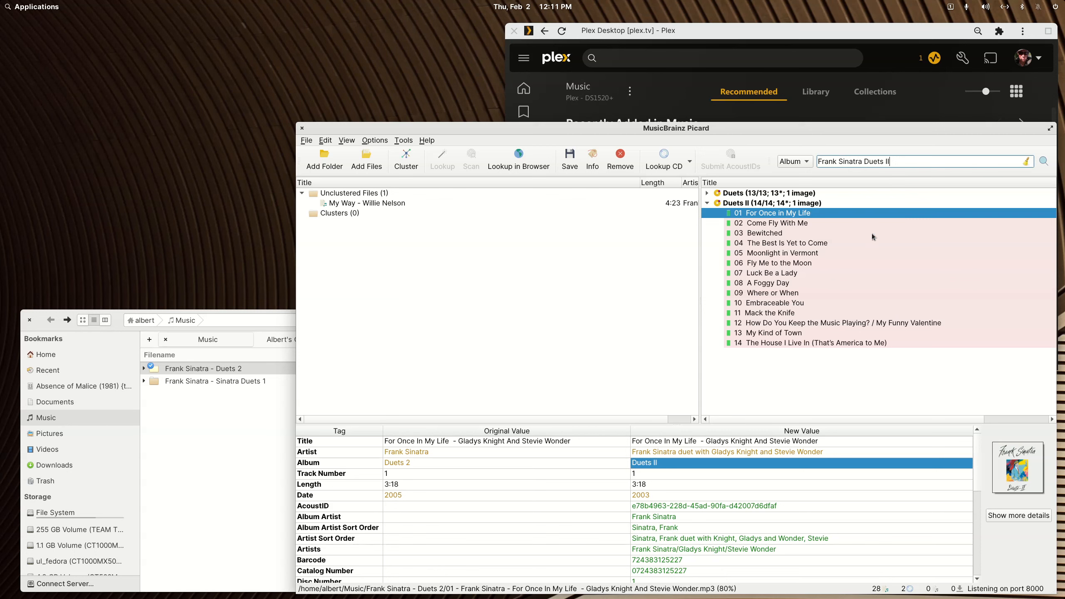
# Run the album search for Frank Sinatra Duets II and review the formats, track counts and dates of the releases
pyautogui.click(707, 203)
pyautogui.click(1044, 162)
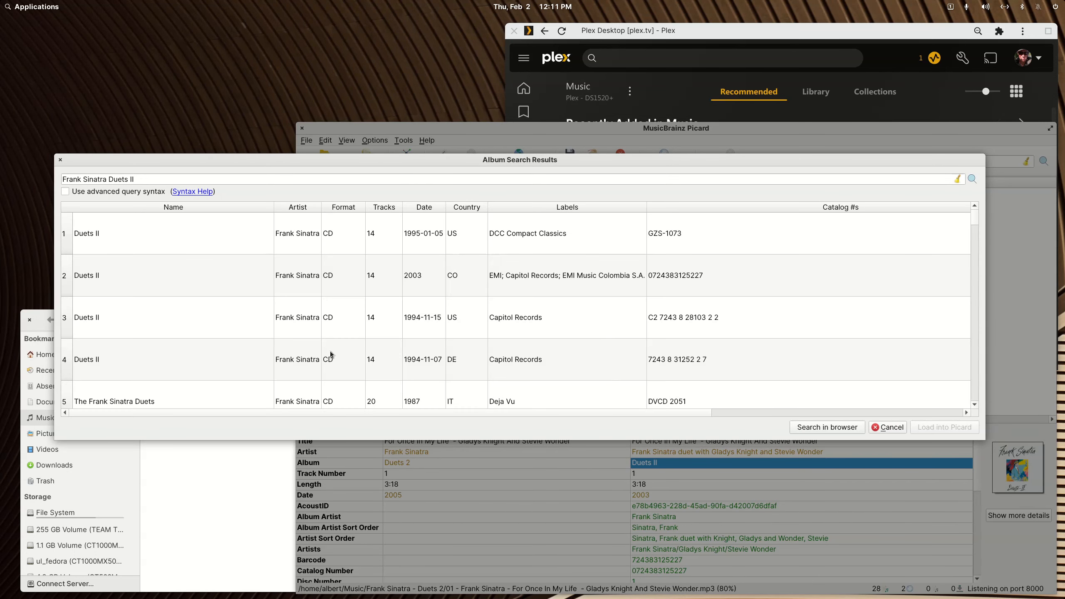
pyautogui.scroll(-1, 385, 372)
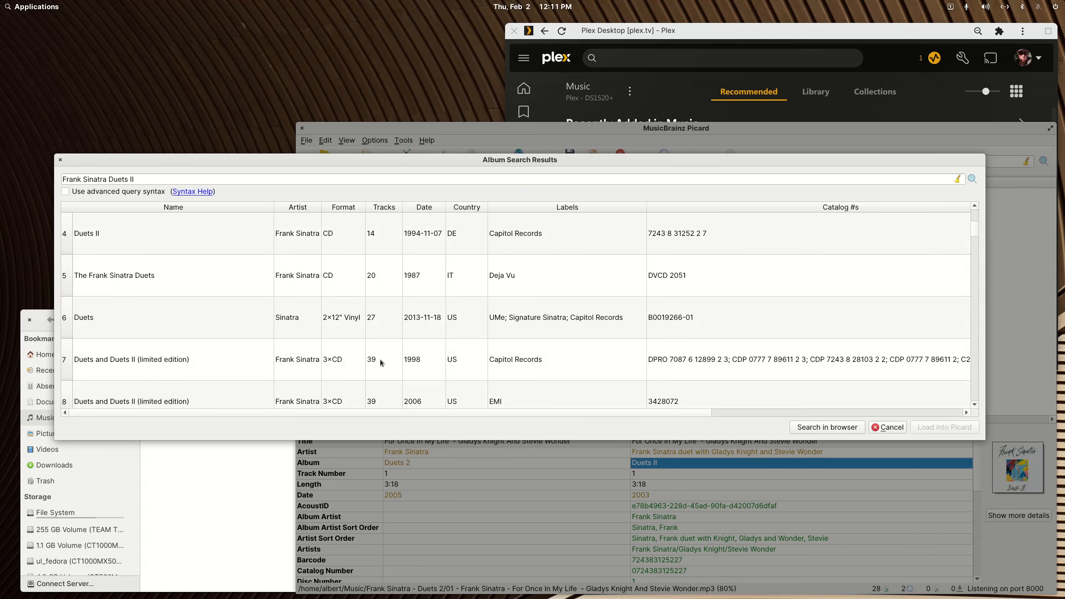
pyautogui.scroll(1, 378, 351)
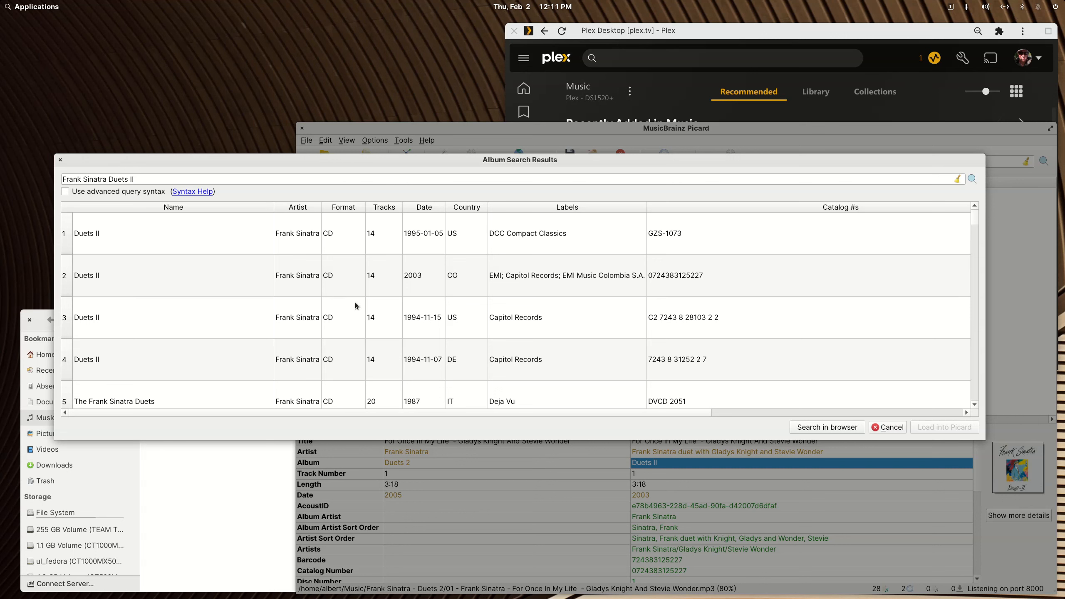
# Look through the album search results for another Duets II release with more tracks, and close the results
pyautogui.scroll(-3, 355, 303)
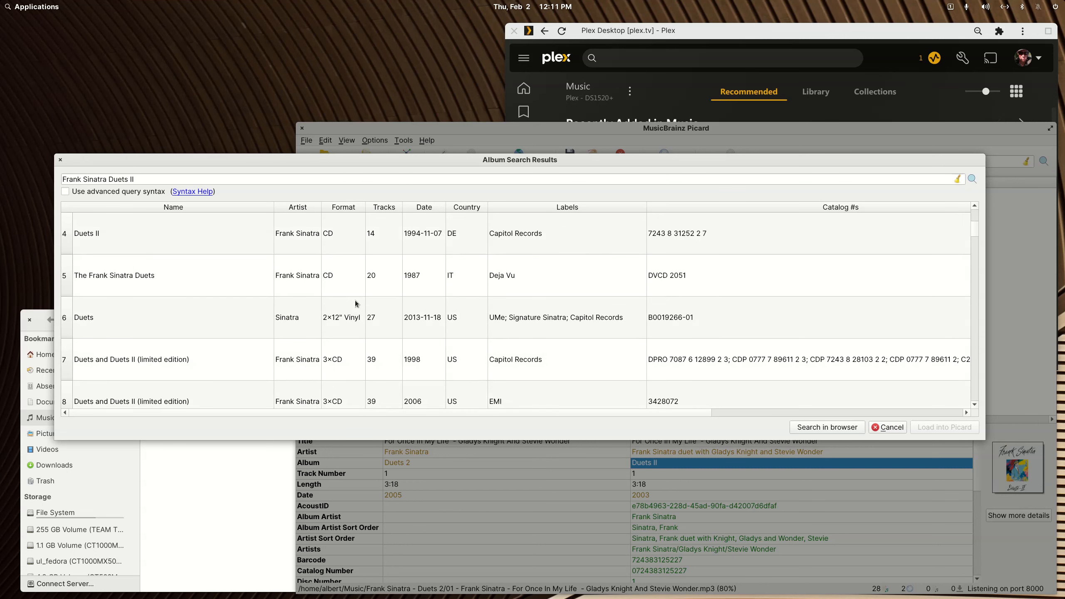
pyautogui.scroll(-5, 375, 344)
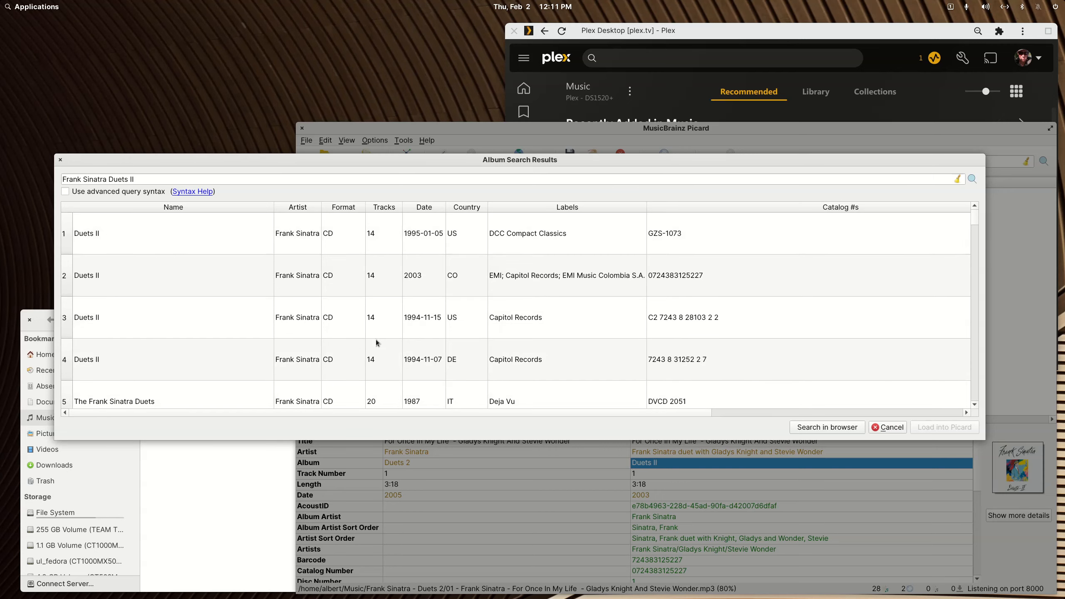
pyautogui.scroll(-7, 376, 343)
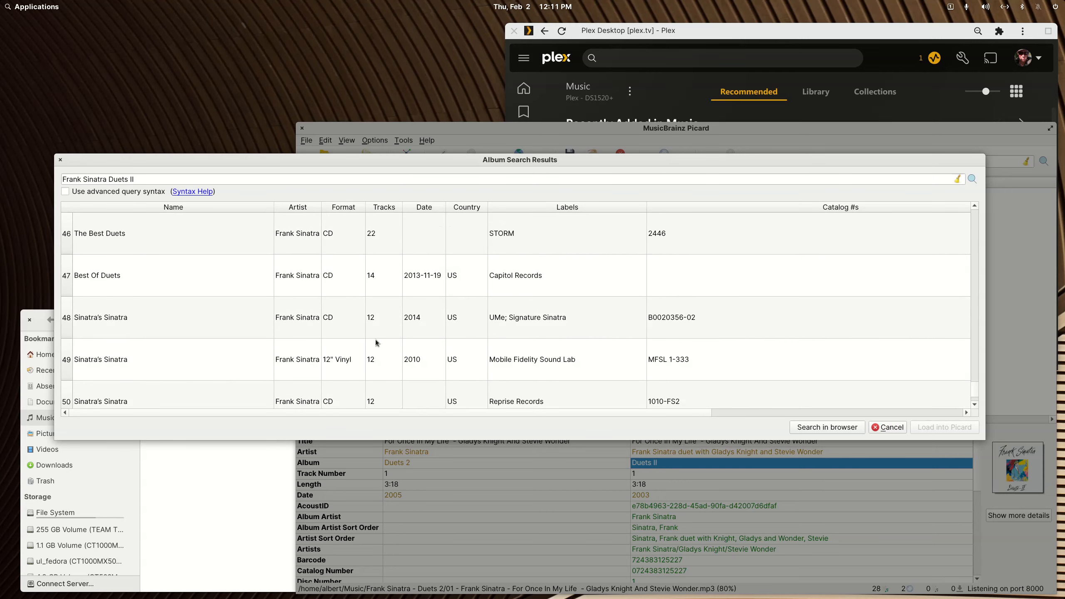
pyautogui.scroll(15, 375, 343)
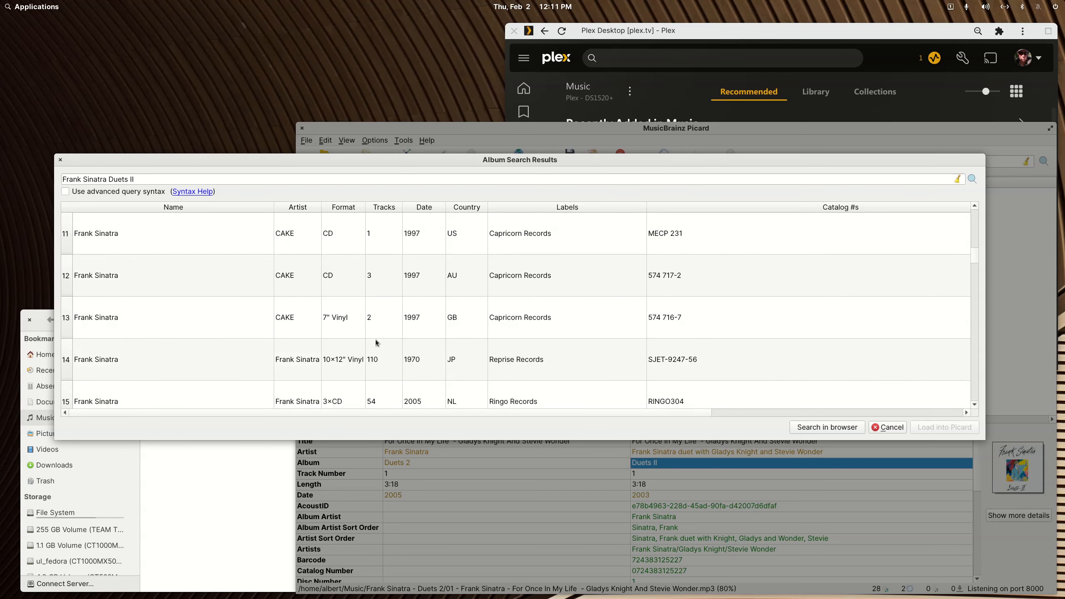
pyautogui.click(61, 159)
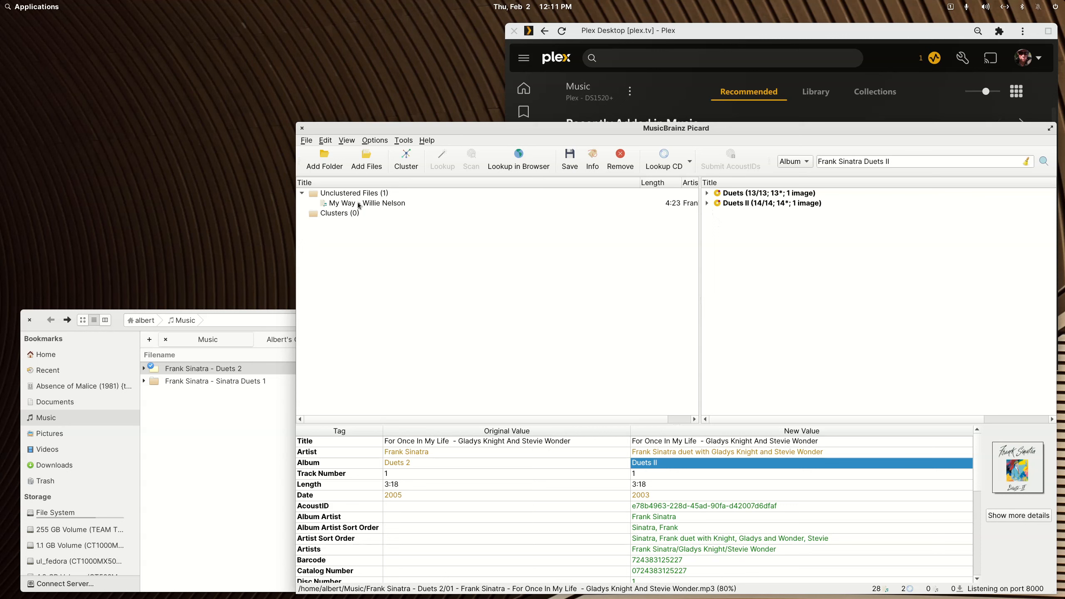
# Check the ripped Sinatra Duets 1 and Duets 2 folders for the My Way file, and return to Picard
pyautogui.click(191, 308)
pyautogui.click(144, 381)
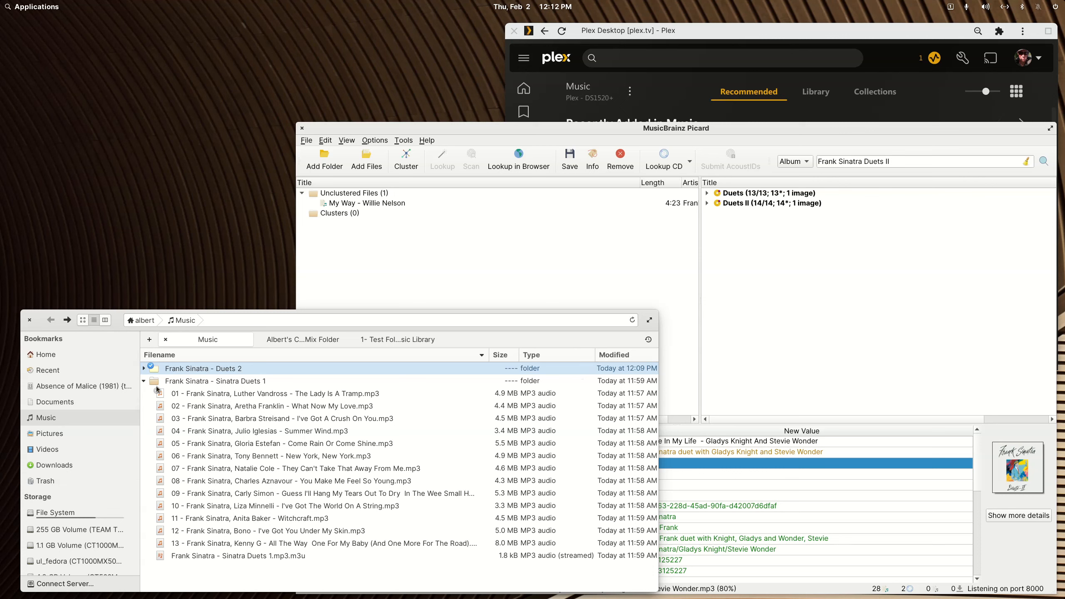
pyautogui.click(144, 381)
pyautogui.click(144, 368)
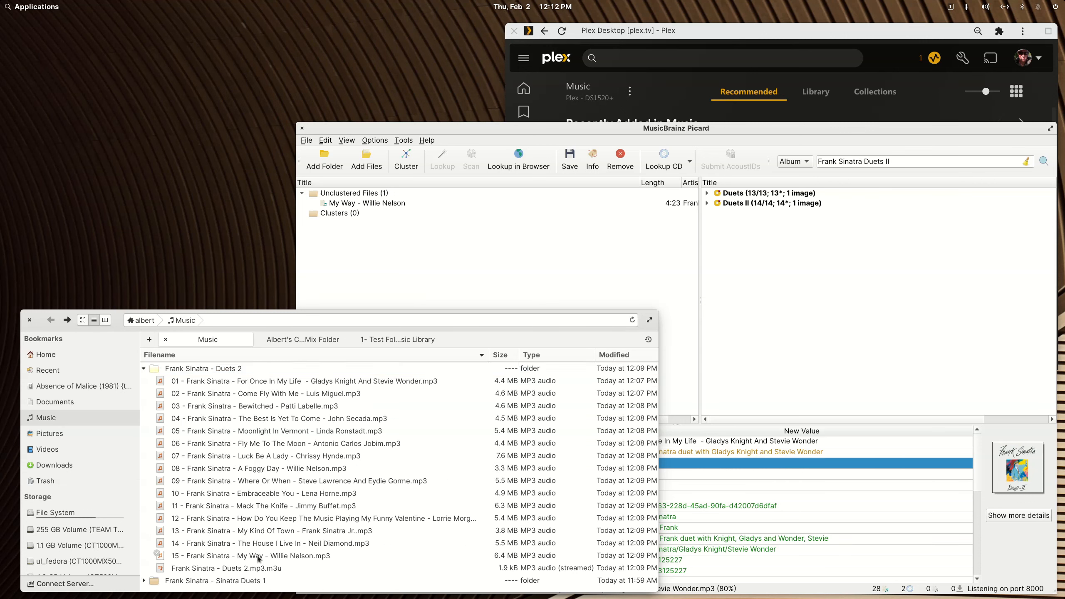
pyautogui.click(524, 125)
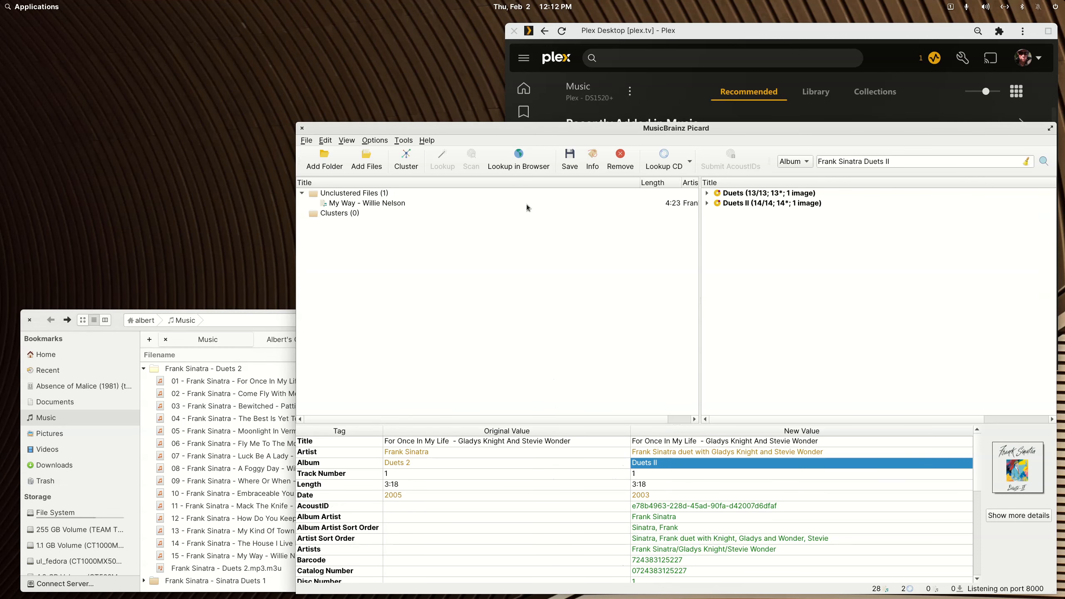
# Save the matched tags to the files of both the Duets and Duets II albums
pyautogui.click(745, 202)
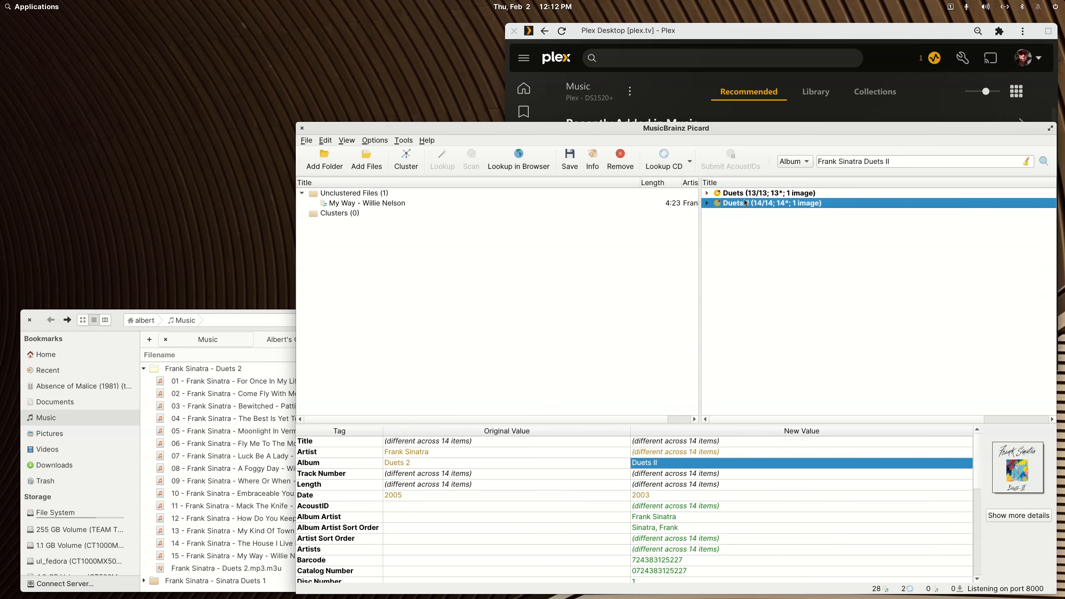
pyautogui.keyDown('ctrl'); pyautogui.click(746, 194); pyautogui.keyUp('ctrl')
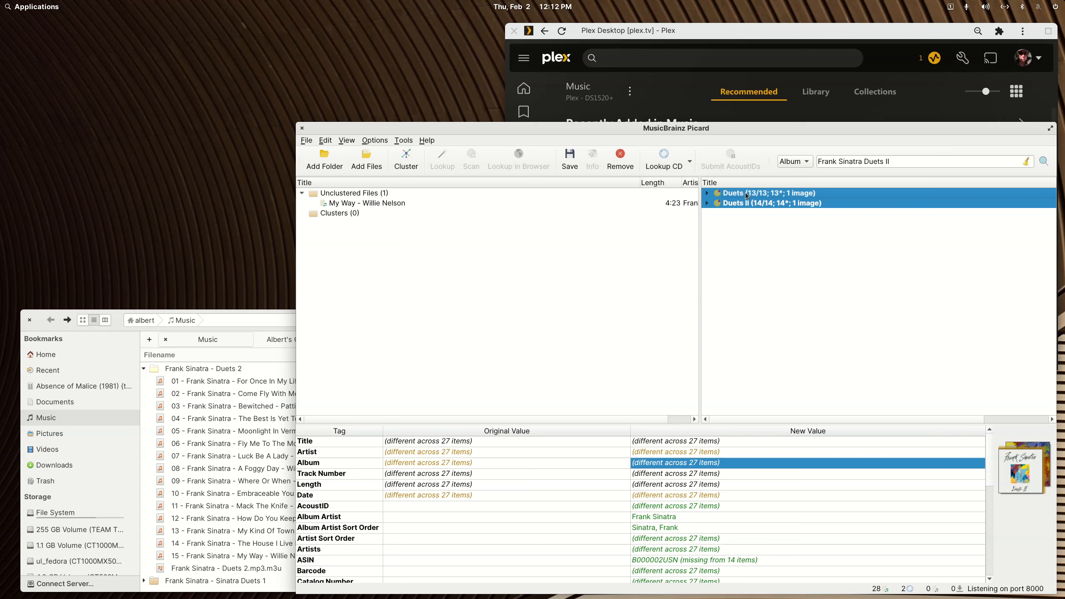
pyautogui.click(569, 160)
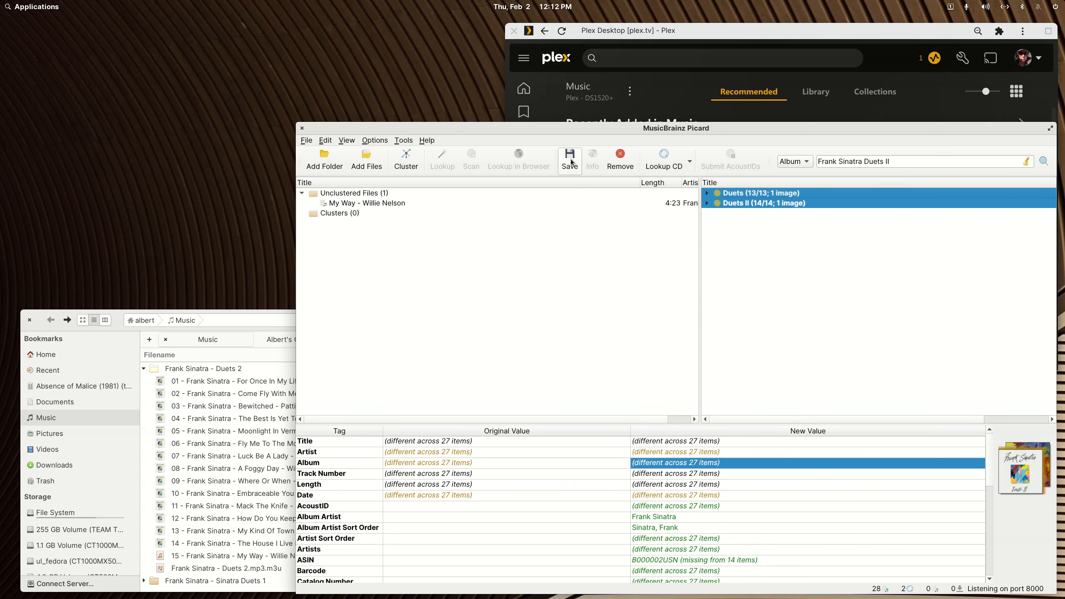
# Set the album tag of the unclustered My Way file to Duets II, copied from Duets II track 01
pyautogui.click(706, 203)
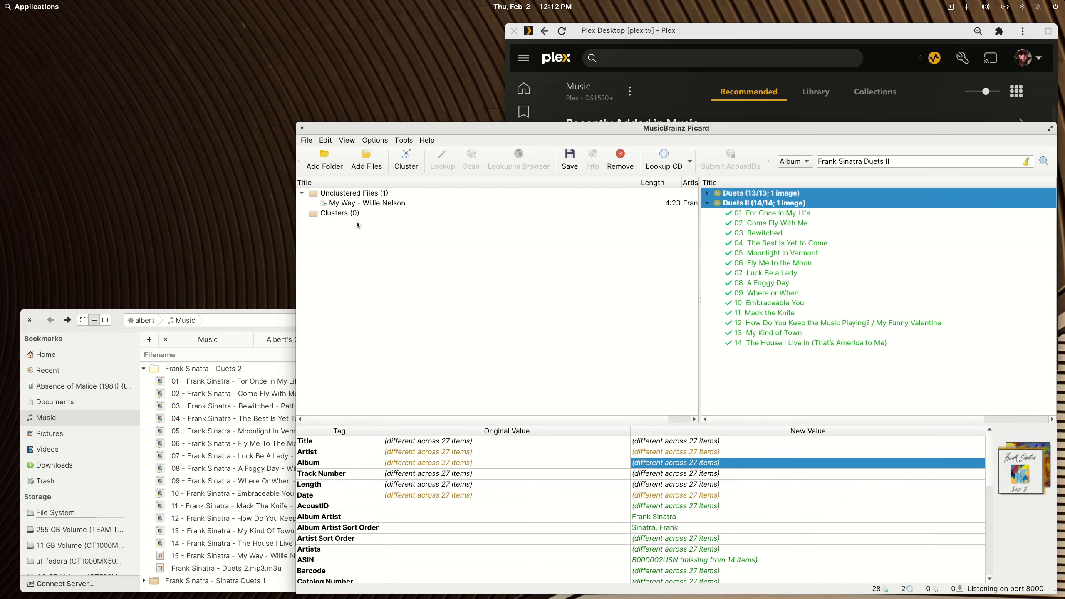
pyautogui.moveTo(364, 203); pyautogui.dragTo(744, 387)
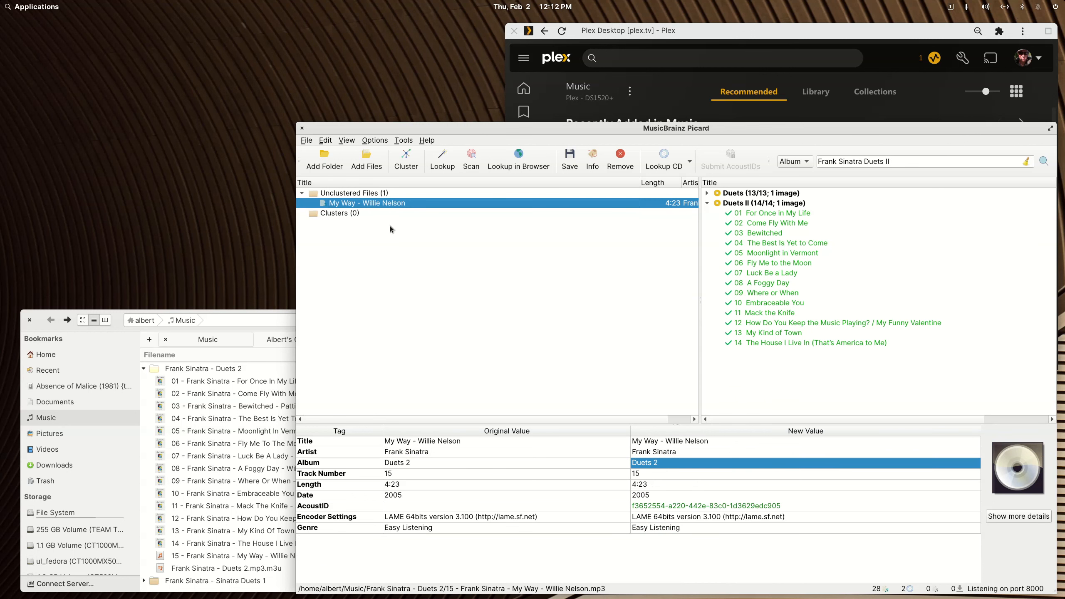
pyautogui.click(774, 214)
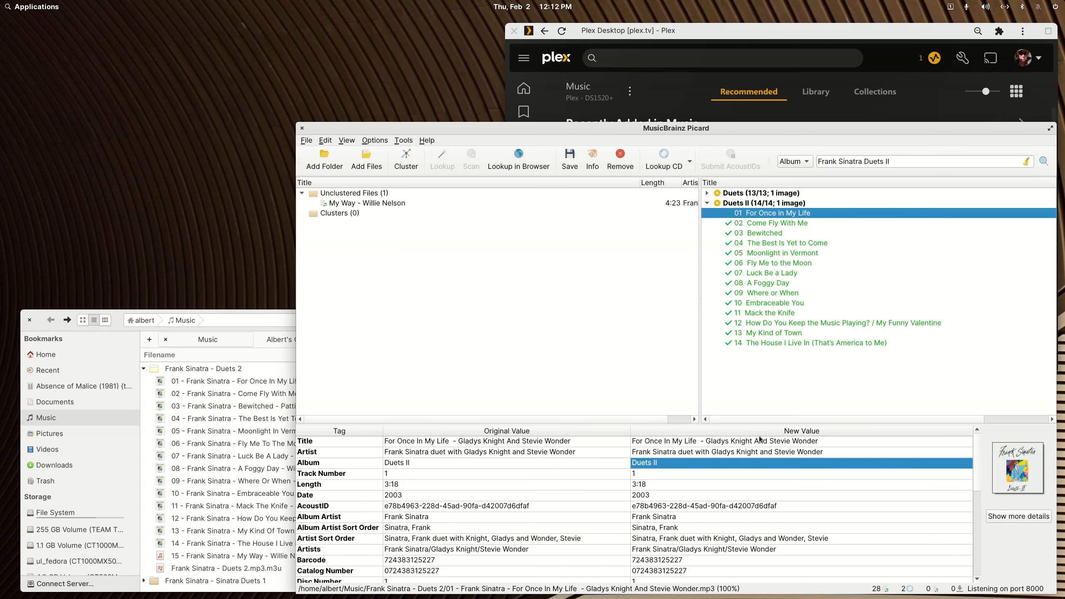
pyautogui.doubleClick(657, 465)
pyautogui.hotkey('ctrl', 'c')
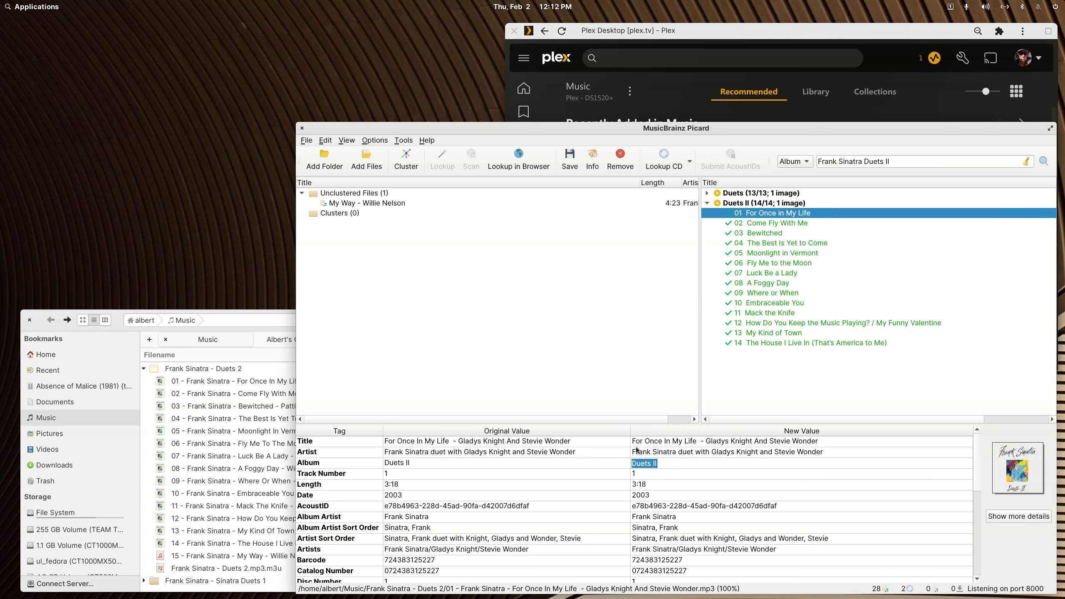
pyautogui.click(361, 203)
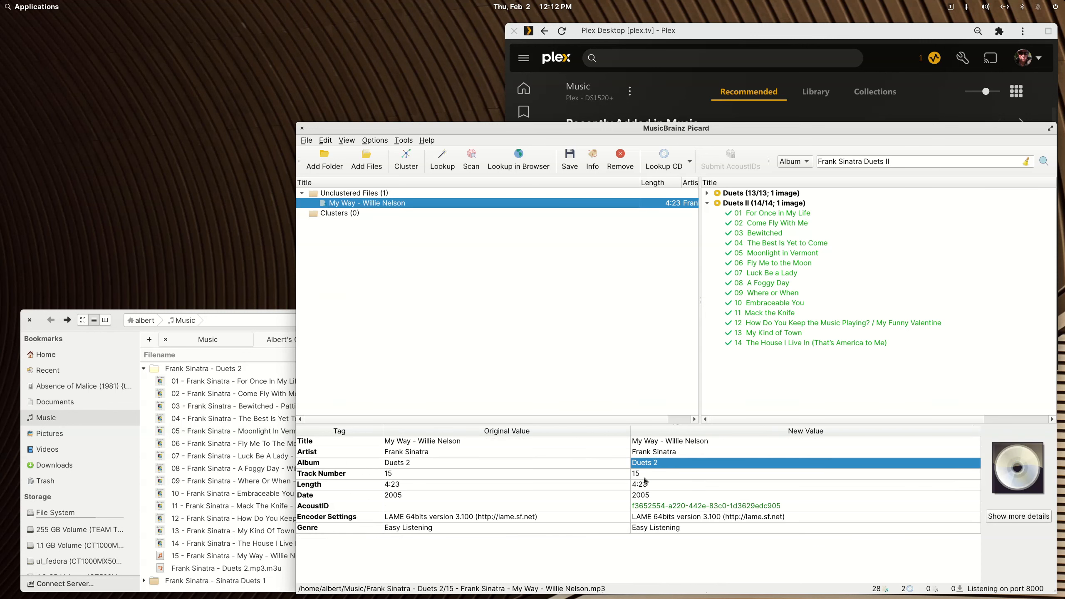
pyautogui.doubleClick(655, 464)
pyautogui.hotkey('ctrl', 'v')
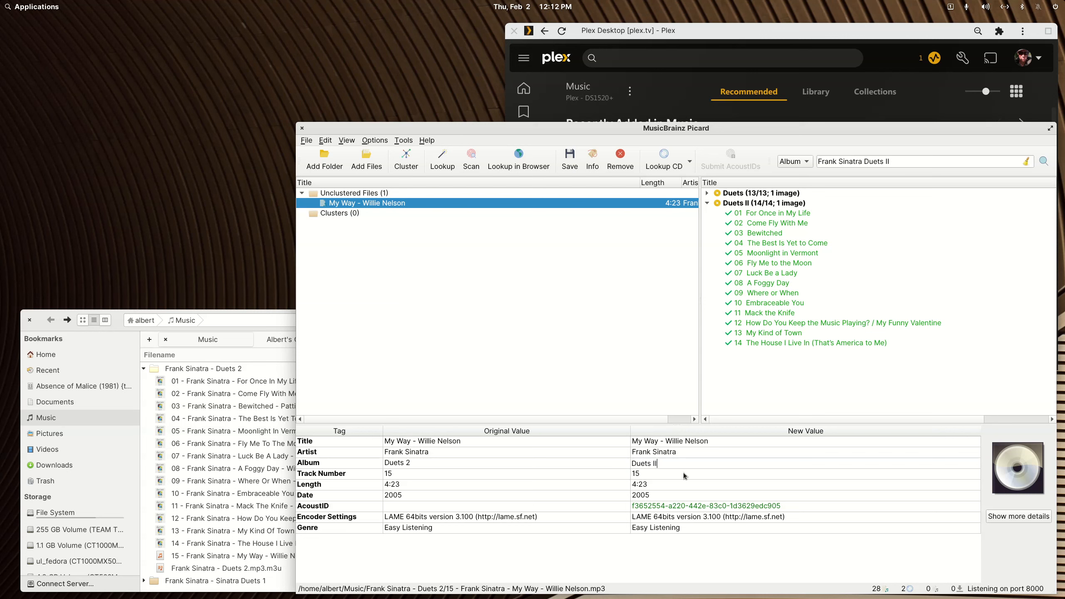
pyautogui.press('Return')
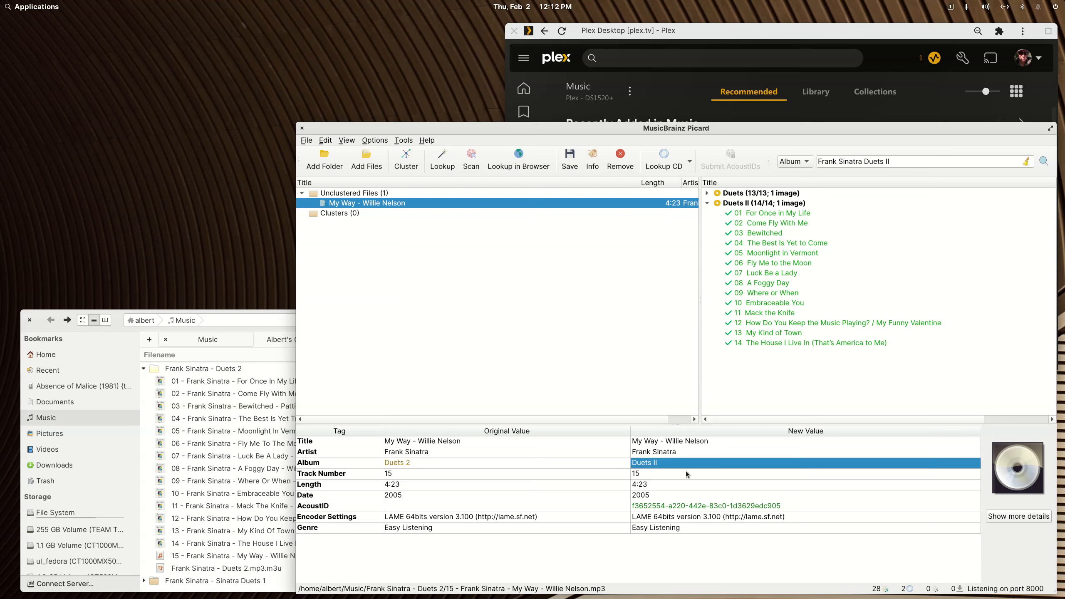
# Compare the My Way tags with several Duets II tracks and set the file's date to 2003
pyautogui.click(758, 213)
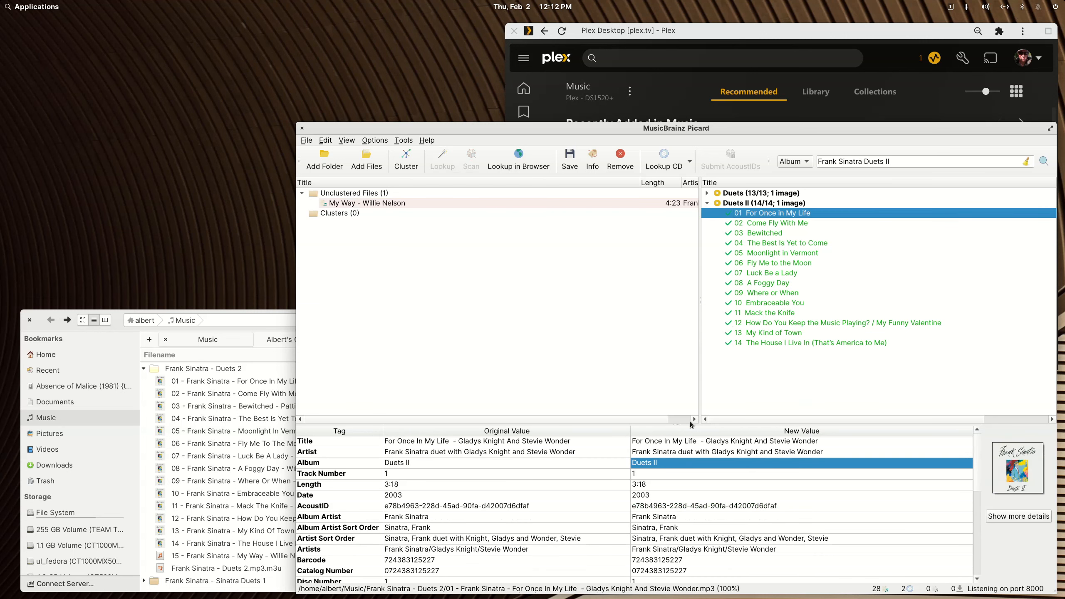
pyautogui.click(374, 203)
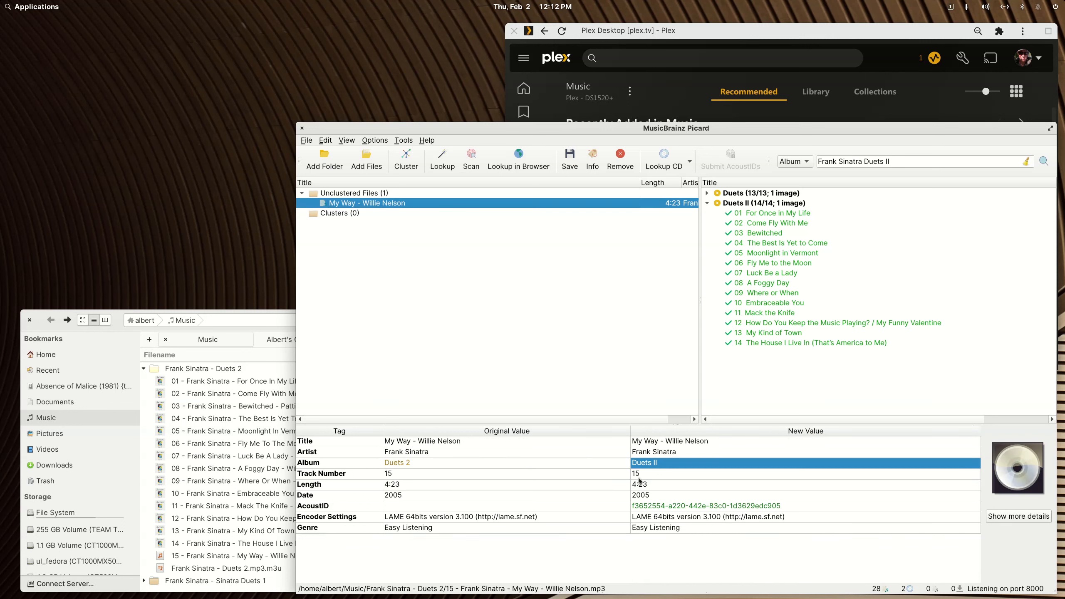
pyautogui.click(772, 243)
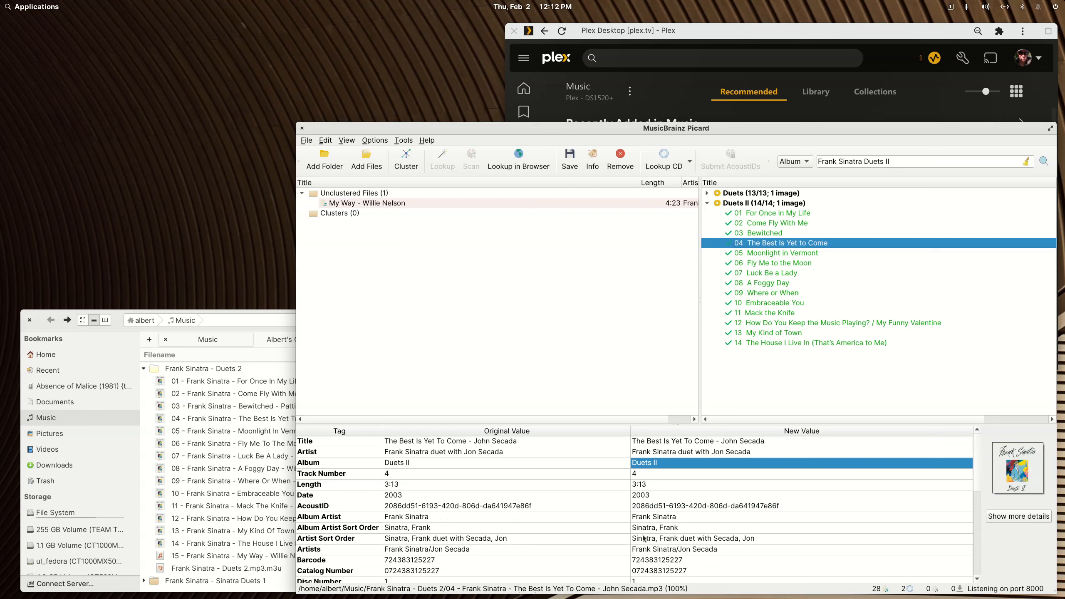
pyautogui.click(746, 264)
pyautogui.click(751, 281)
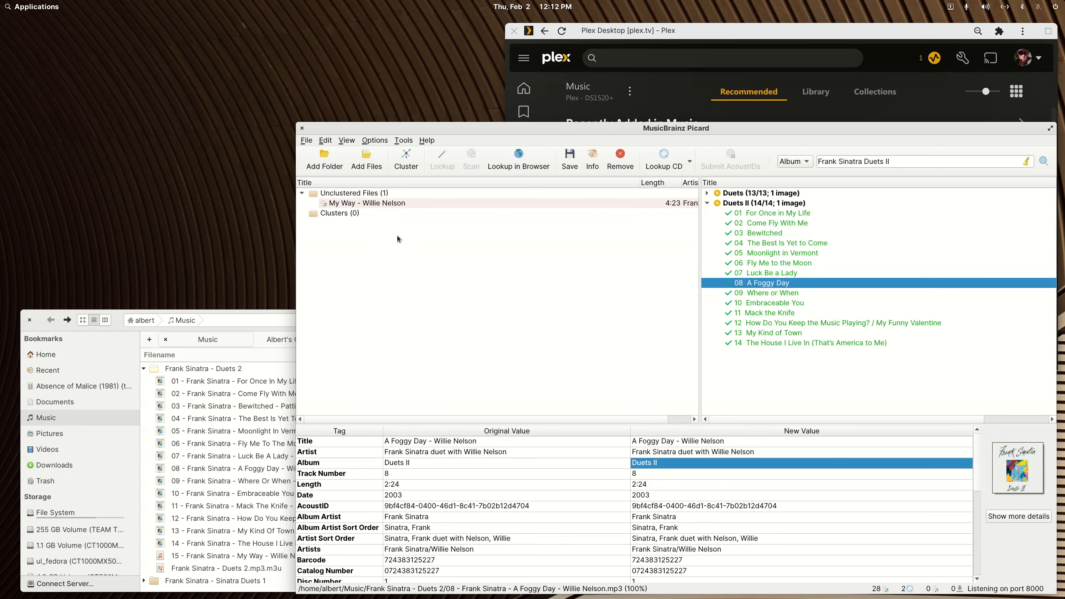
pyautogui.click(401, 203)
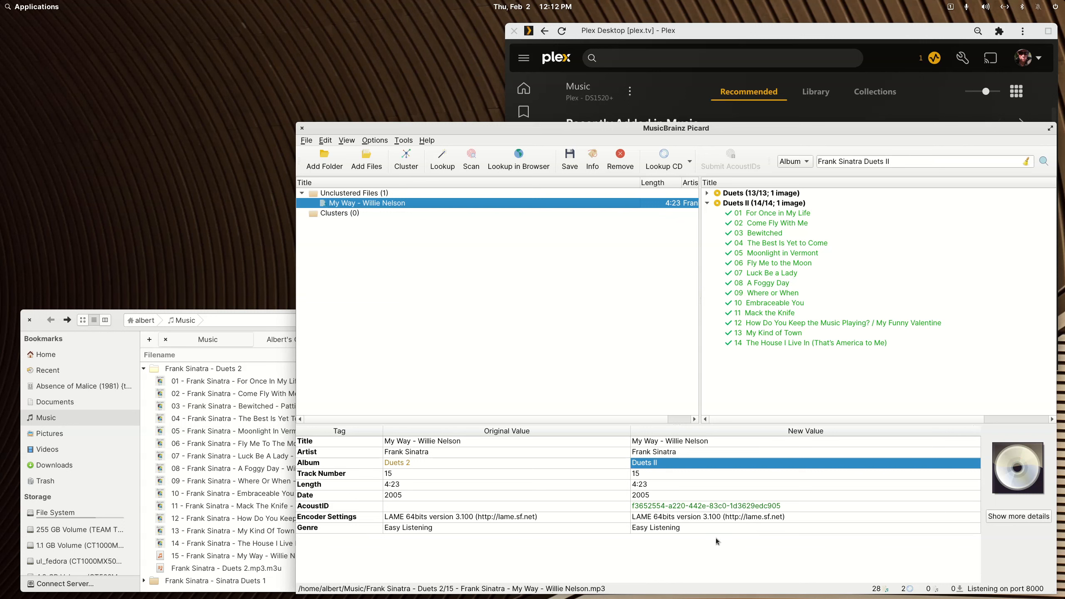
pyautogui.doubleClick(640, 496)
pyautogui.moveTo(645, 496); pyautogui.dragTo(649, 498)
pyautogui.write('3')
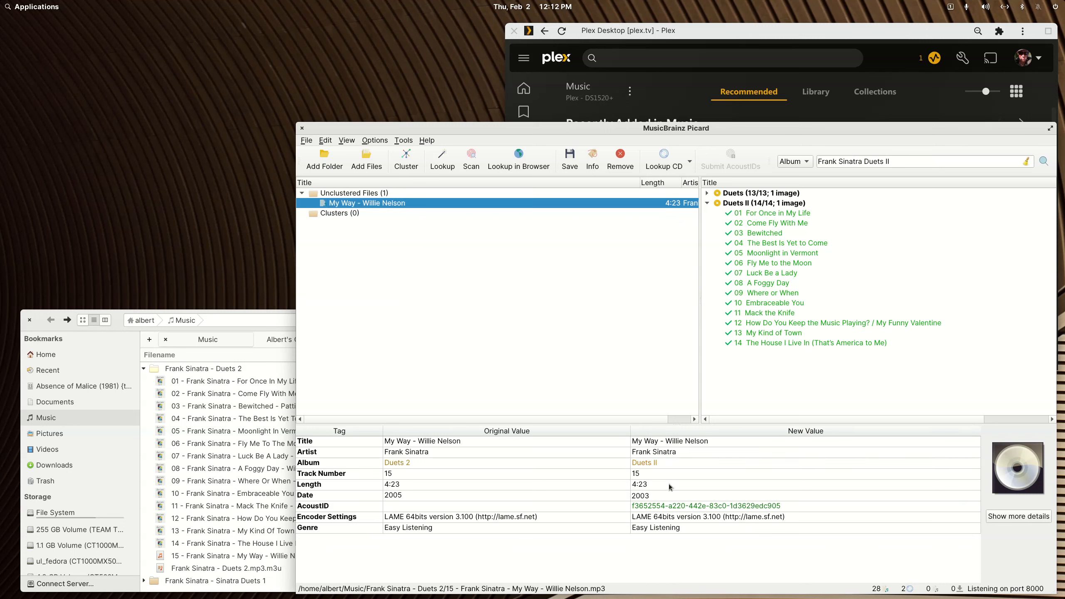
# Add an albumartist tag with the value Frank Sinatra to the My Way file, matching Duets II track 04
pyautogui.click(751, 203)
pyautogui.click(760, 242)
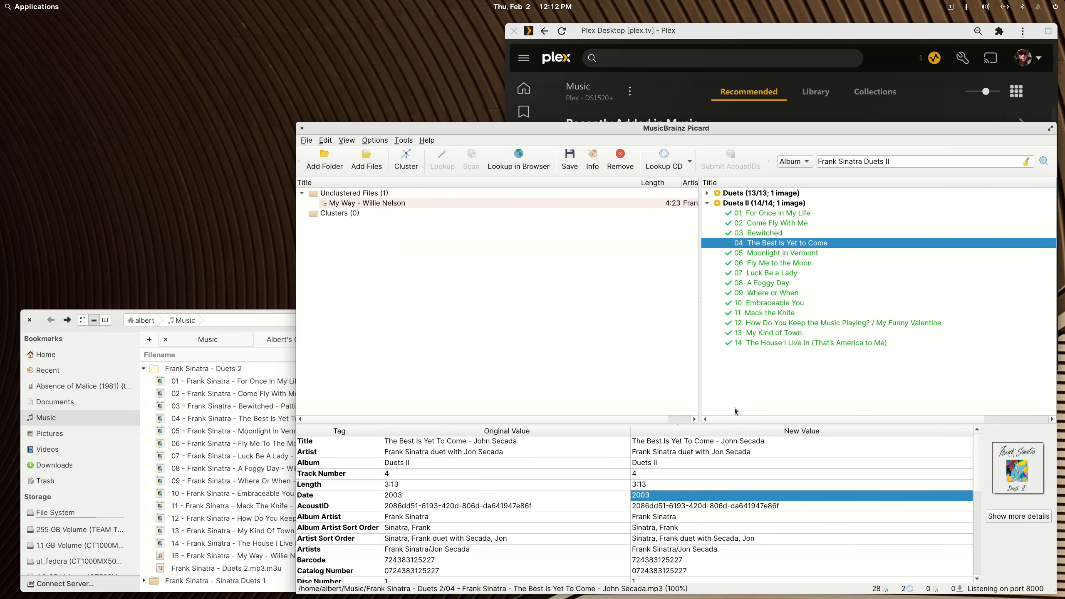
pyautogui.doubleClick(660, 519)
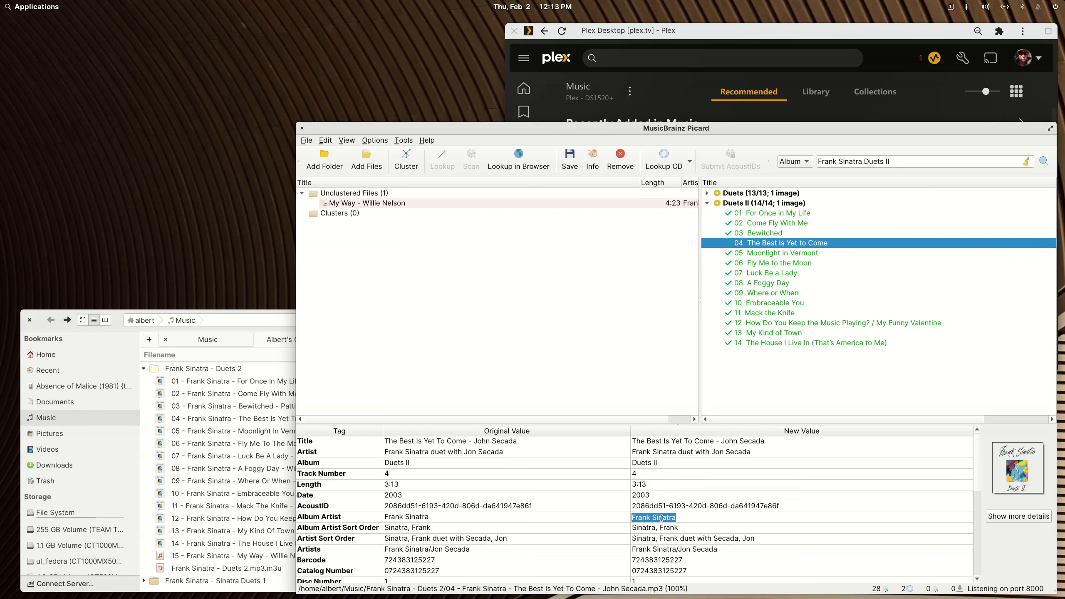
pyautogui.click(379, 204)
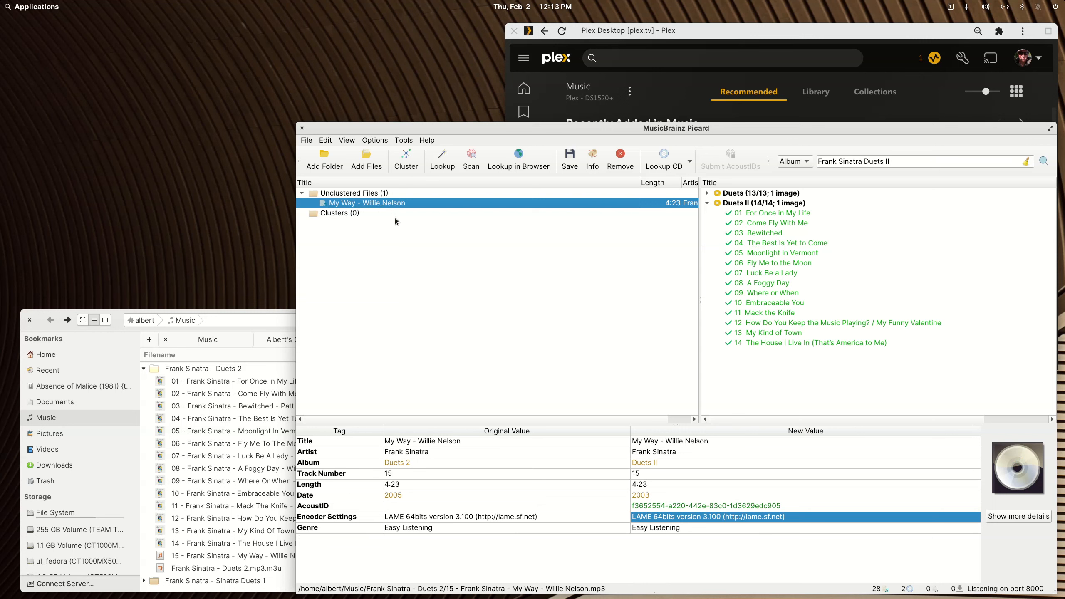
pyautogui.rightClick(420, 557)
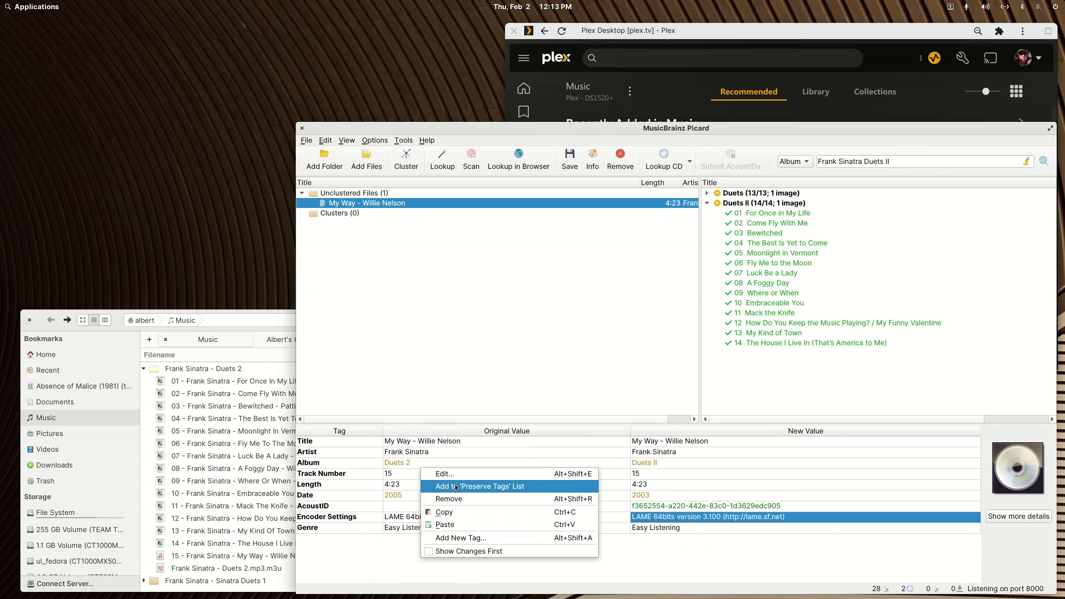
pyautogui.click(461, 538)
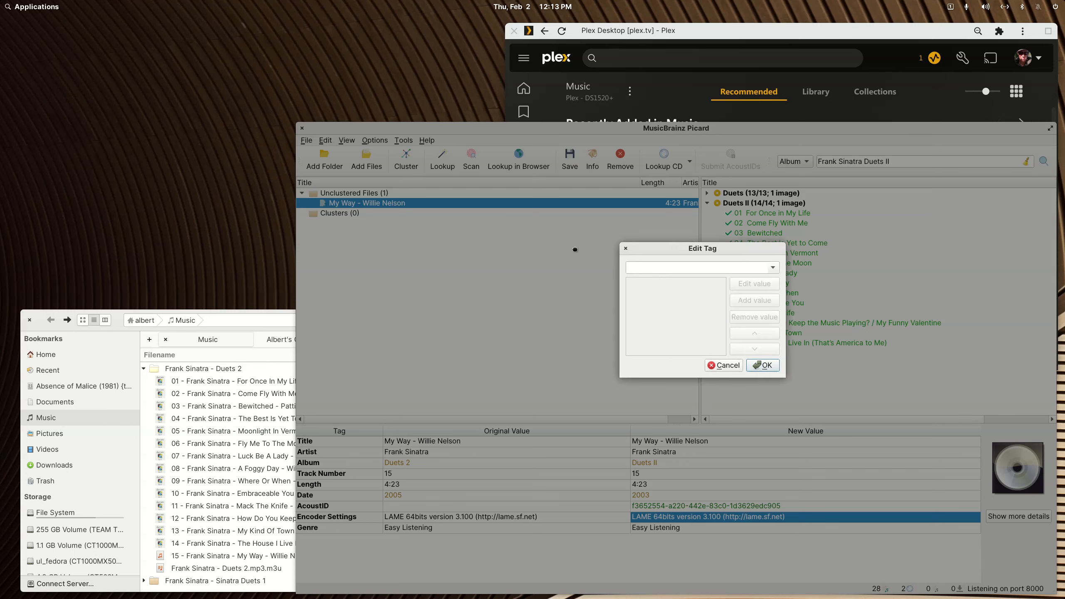
pyautogui.moveTo(644, 247); pyautogui.dragTo(371, 245)
pyautogui.click(501, 262)
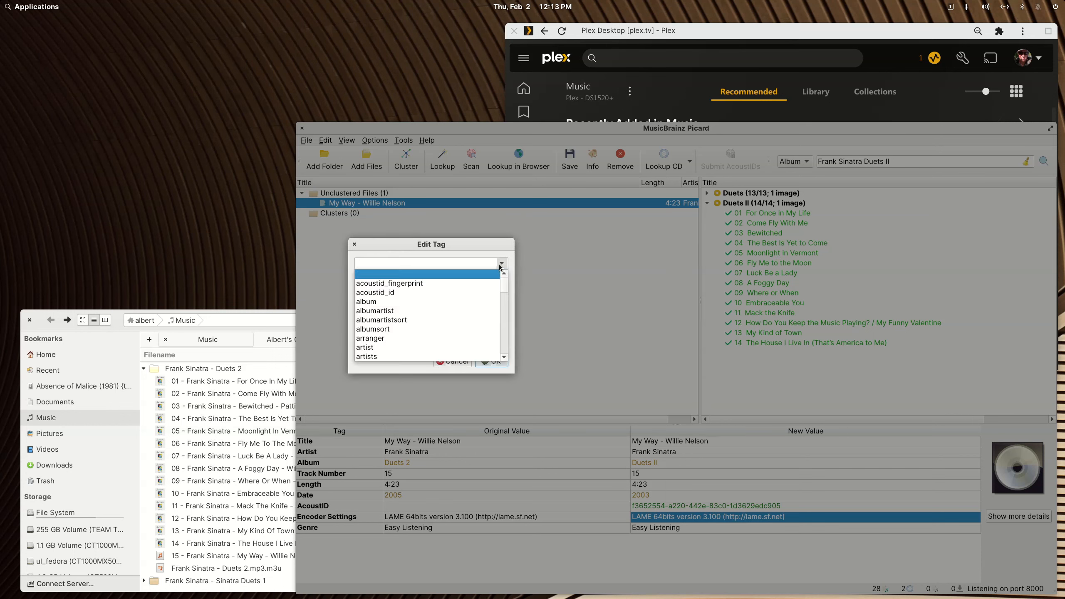
pyautogui.click(396, 311)
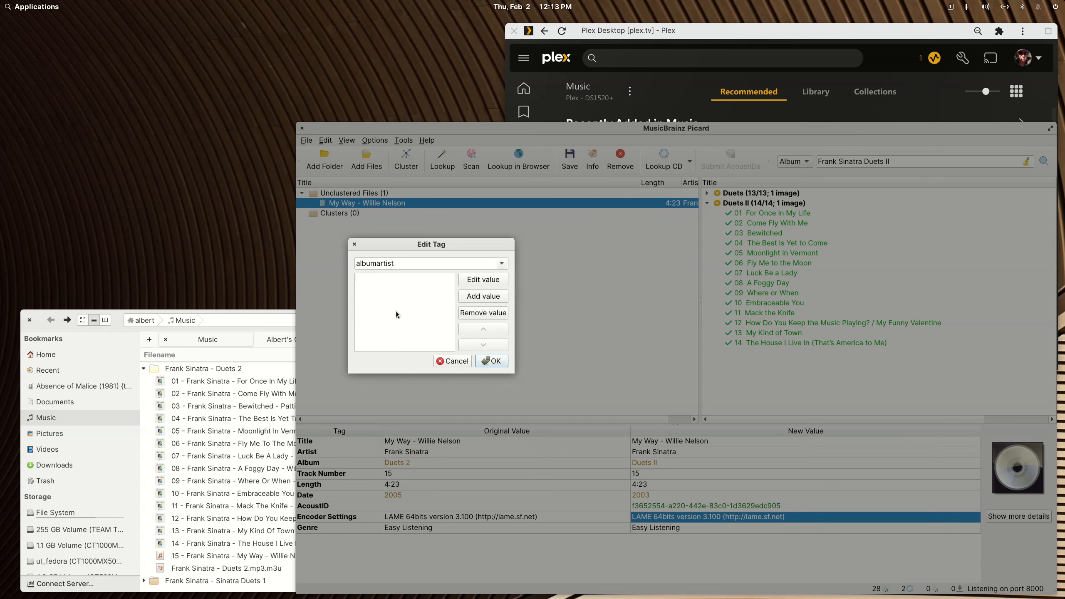
pyautogui.click(396, 311)
pyautogui.write('Frank Sinatra')
pyautogui.click(485, 363)
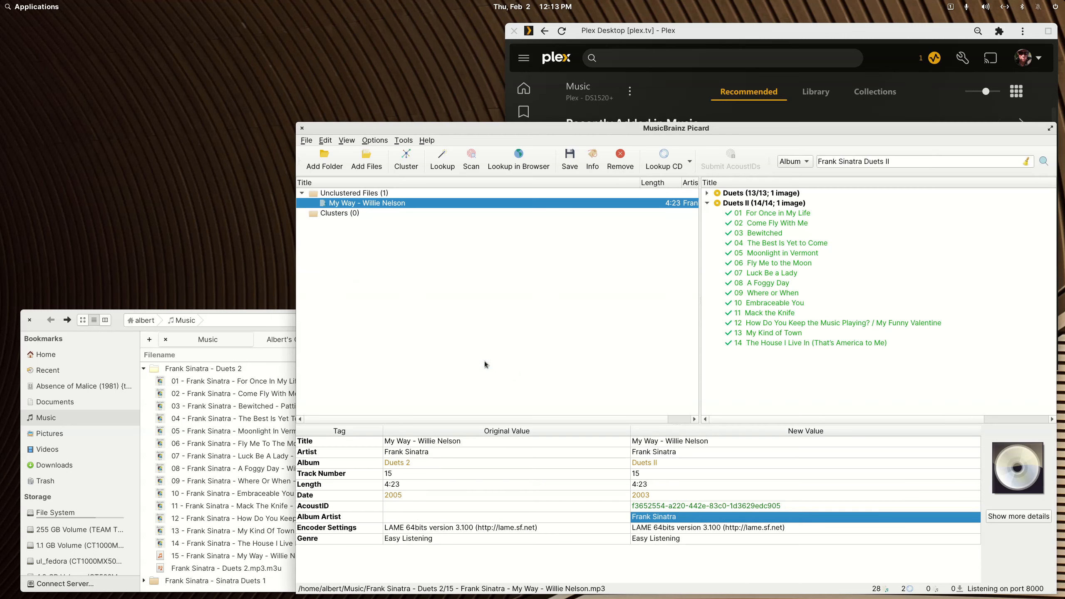
# Review the tags of Duets II track 01 and copy its genre value, Easy Listening
pyautogui.click(754, 214)
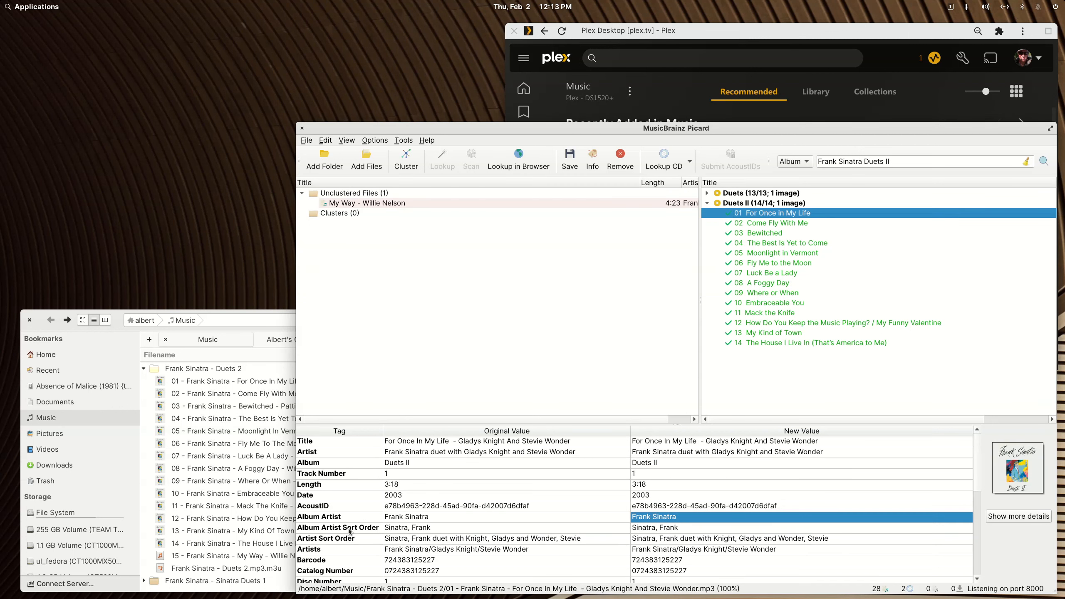
pyautogui.scroll(-2, 403, 539)
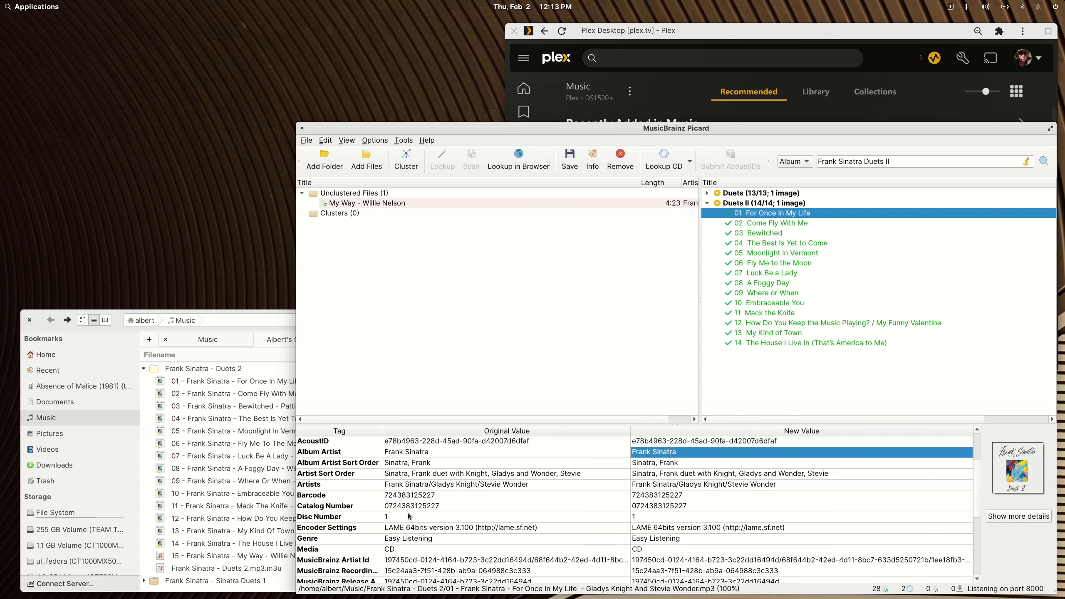
pyautogui.scroll(-1, 450, 515)
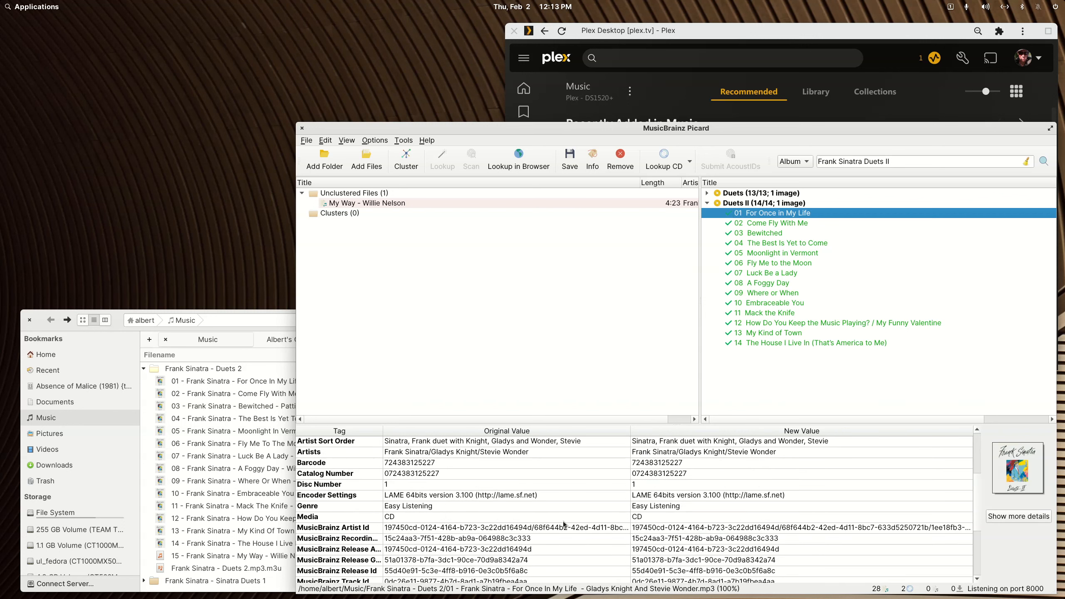
pyautogui.click(656, 506)
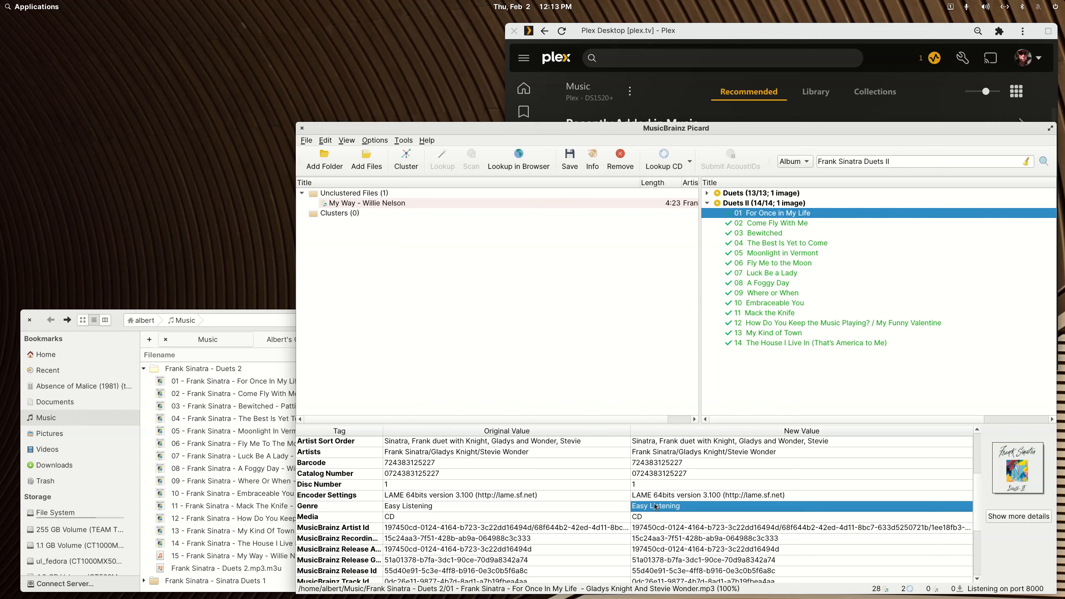
pyautogui.doubleClick(656, 506)
pyautogui.hotkey('ctrl', 'c')
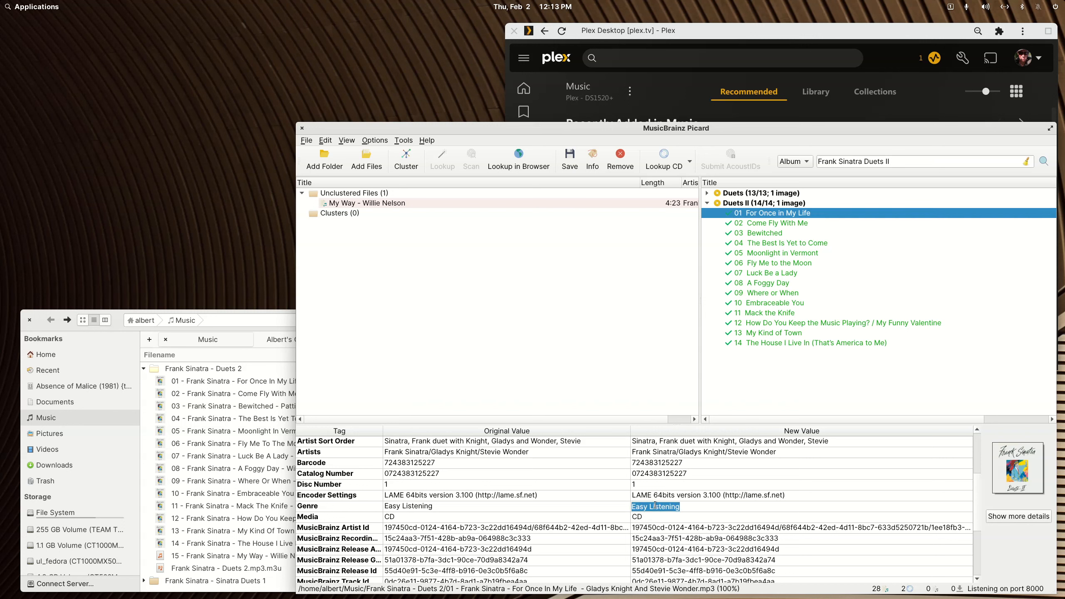
# Try to add a genre tag with the copied value Easy Listening to the My Way file
pyautogui.click(389, 205)
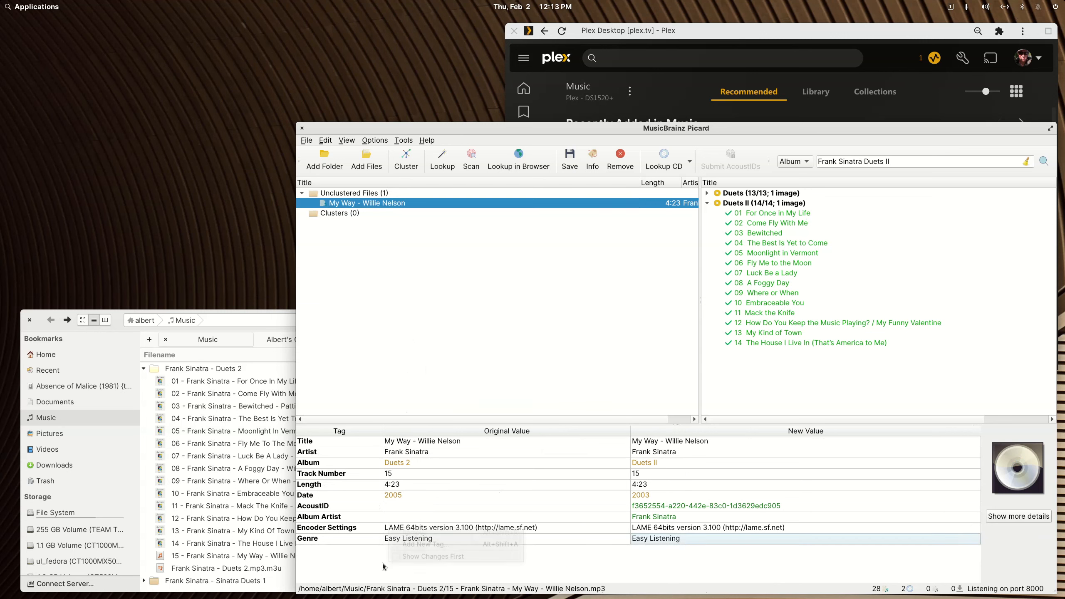
pyautogui.rightClick(382, 546)
pyautogui.click(405, 546)
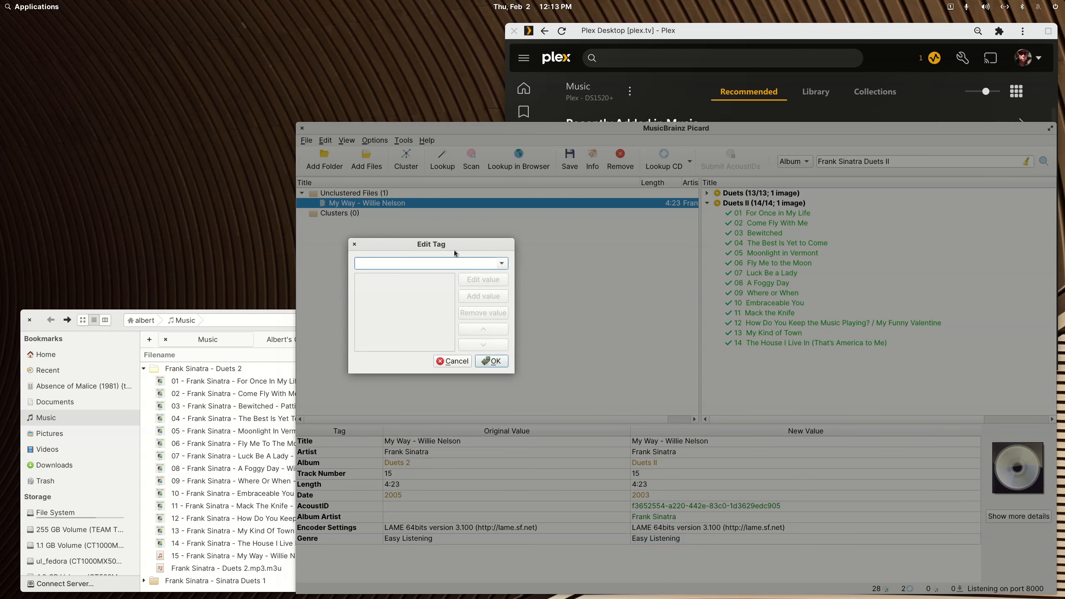
pyautogui.write('g')
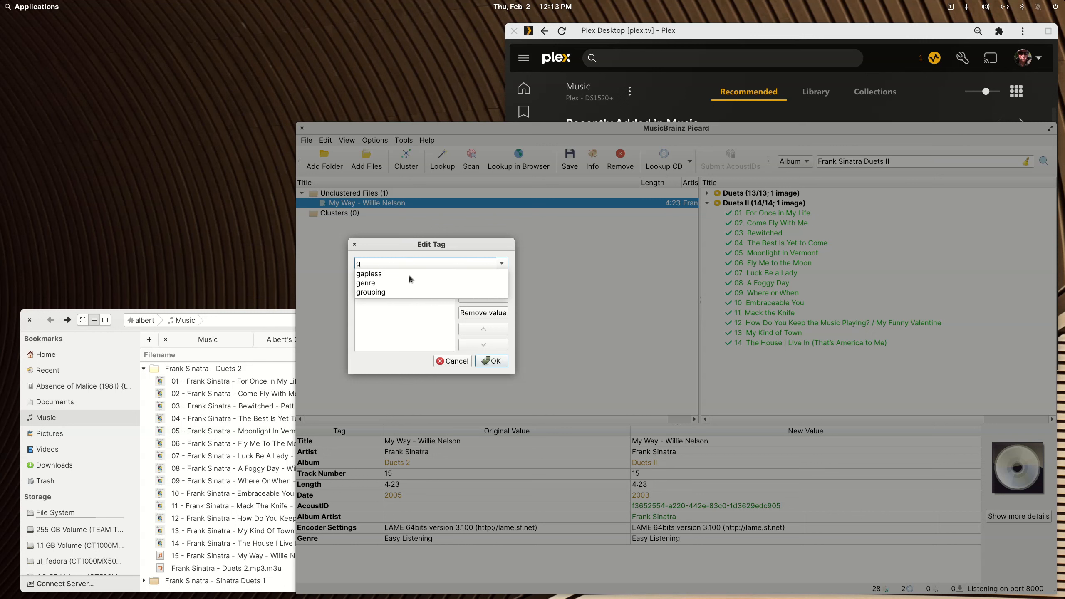
pyautogui.write('enre')
pyautogui.press('Return')
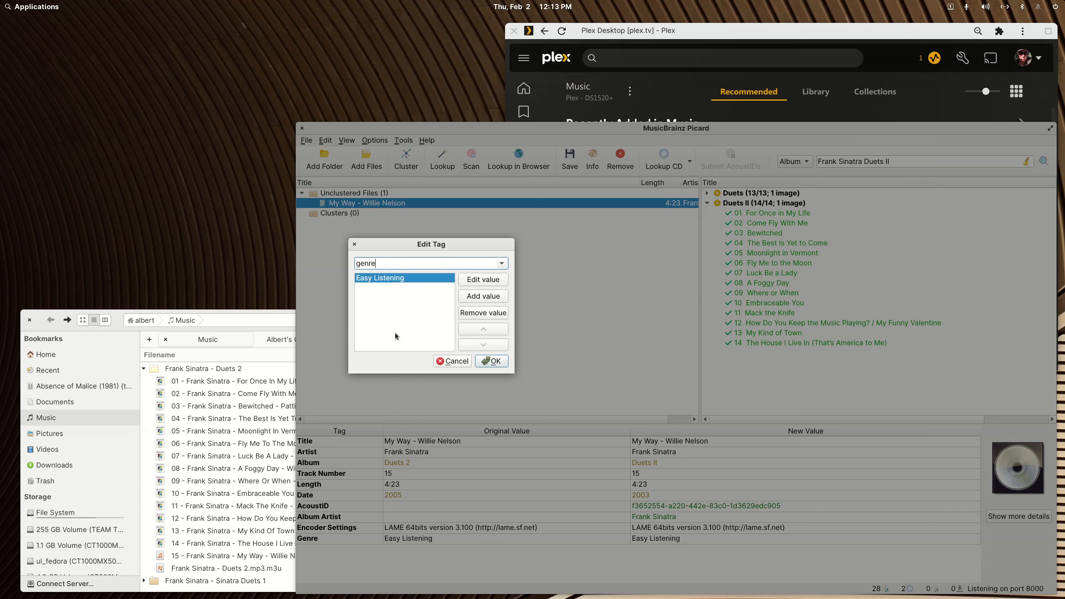
pyautogui.hotkey('ctrl', 'v')
pyautogui.moveTo(374, 265); pyautogui.dragTo(351, 265)
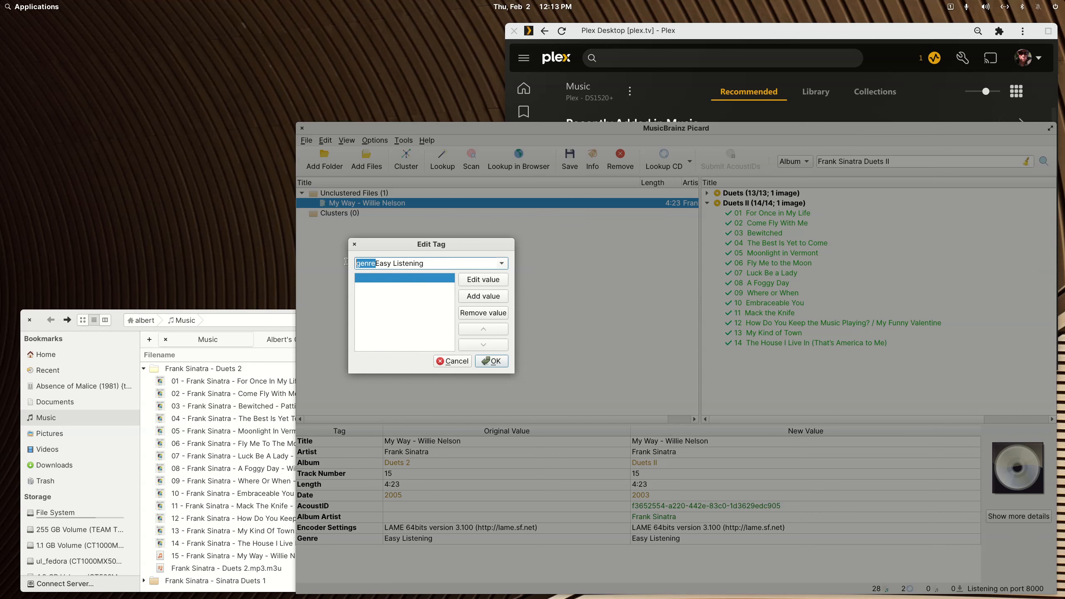
pyautogui.press('BackSpace')
pyautogui.click(483, 361)
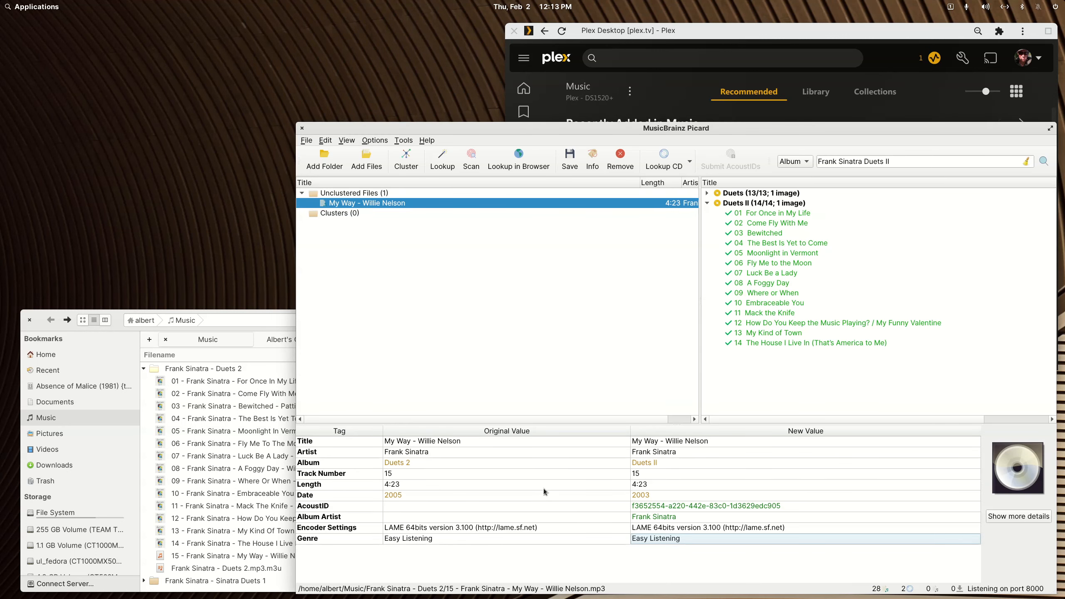
# Compare the My Way tags with the Duets II album and its tracks 01, 02 and 06, focusing on the artist wording
pyautogui.click(748, 204)
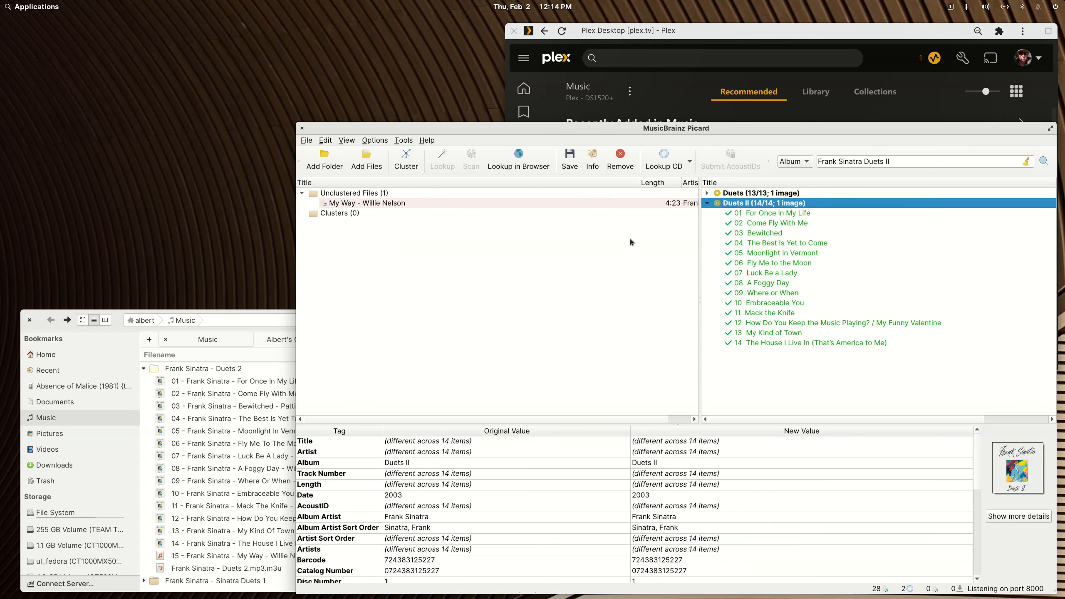
pyautogui.click(385, 203)
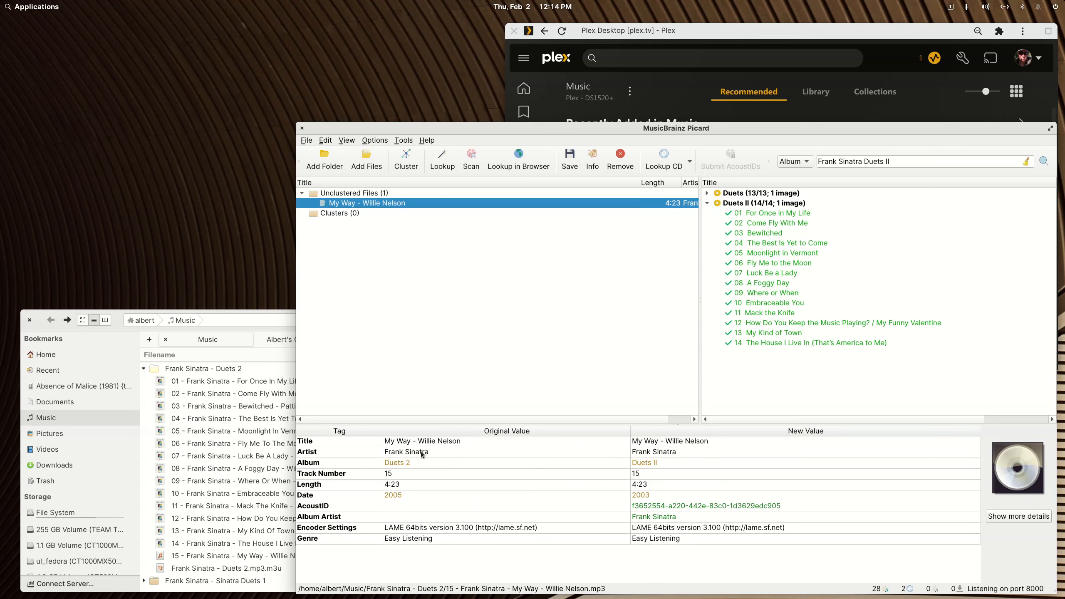
pyautogui.click(749, 213)
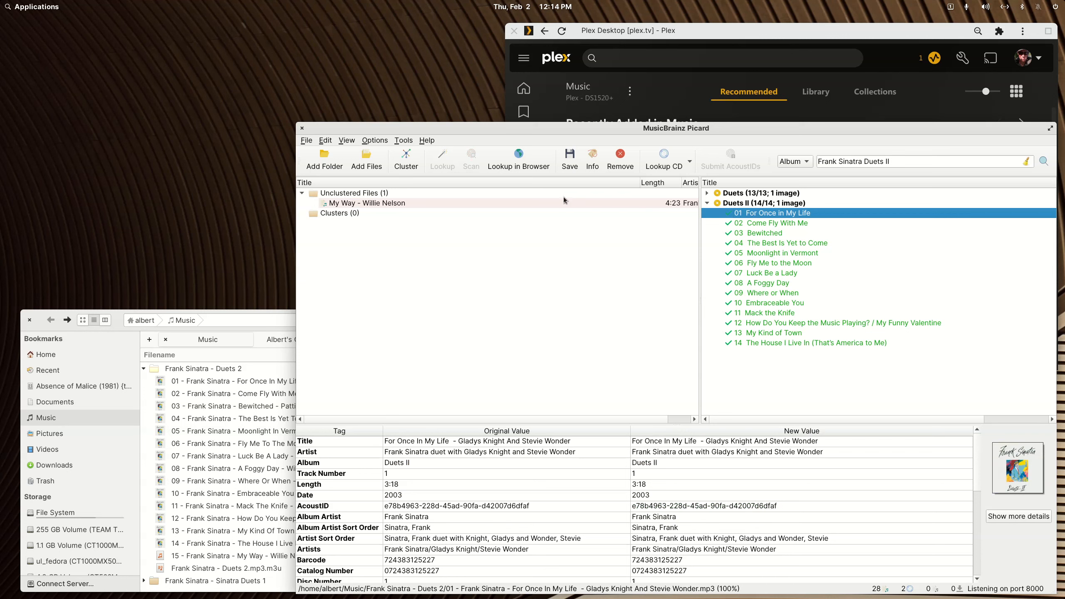
pyautogui.click(382, 205)
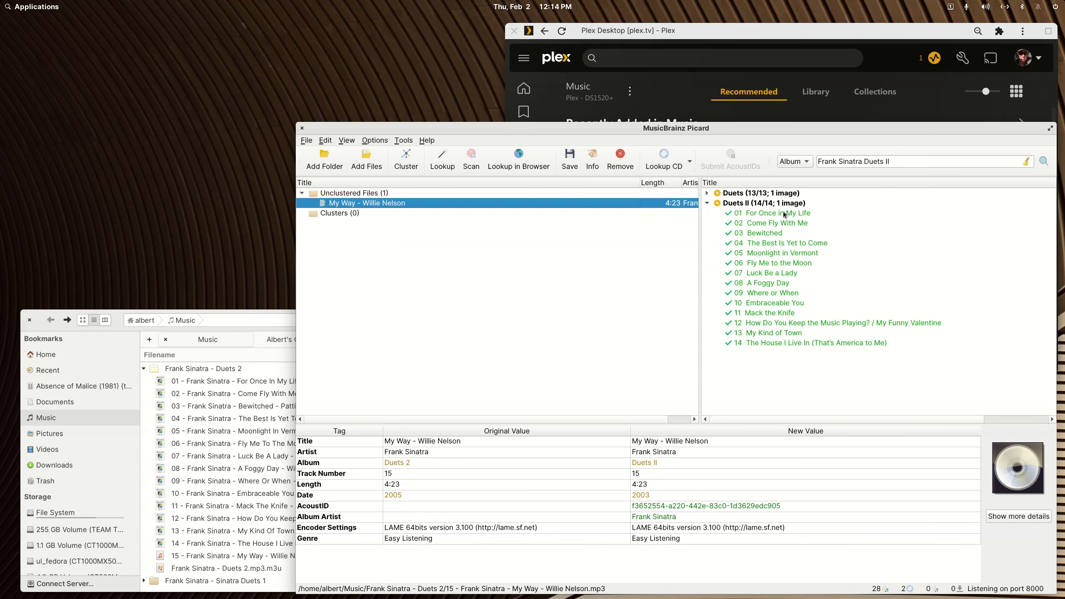
pyautogui.click(766, 213)
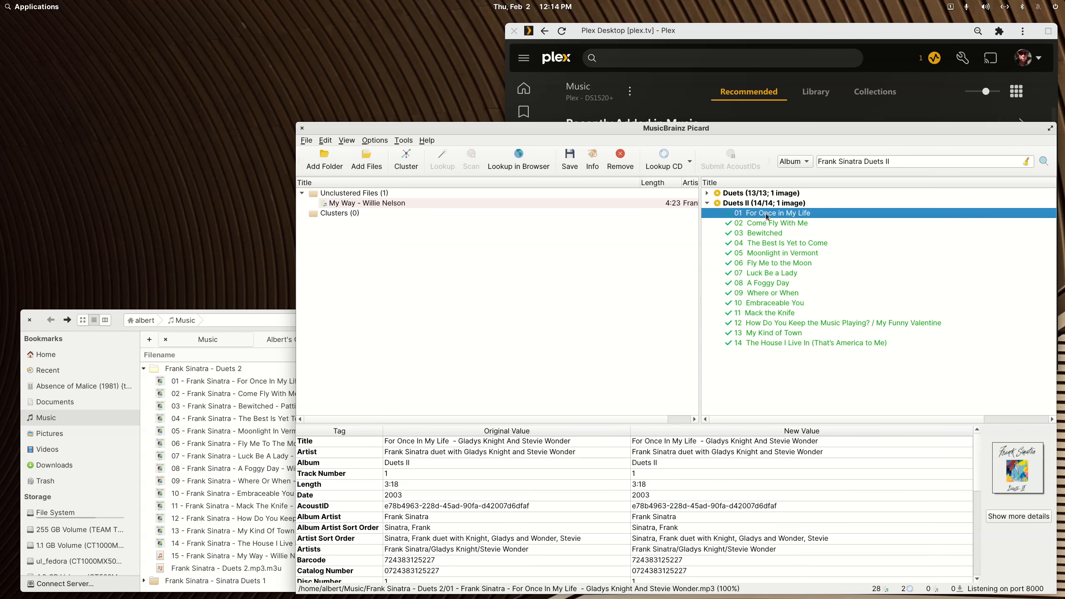
pyautogui.click(367, 203)
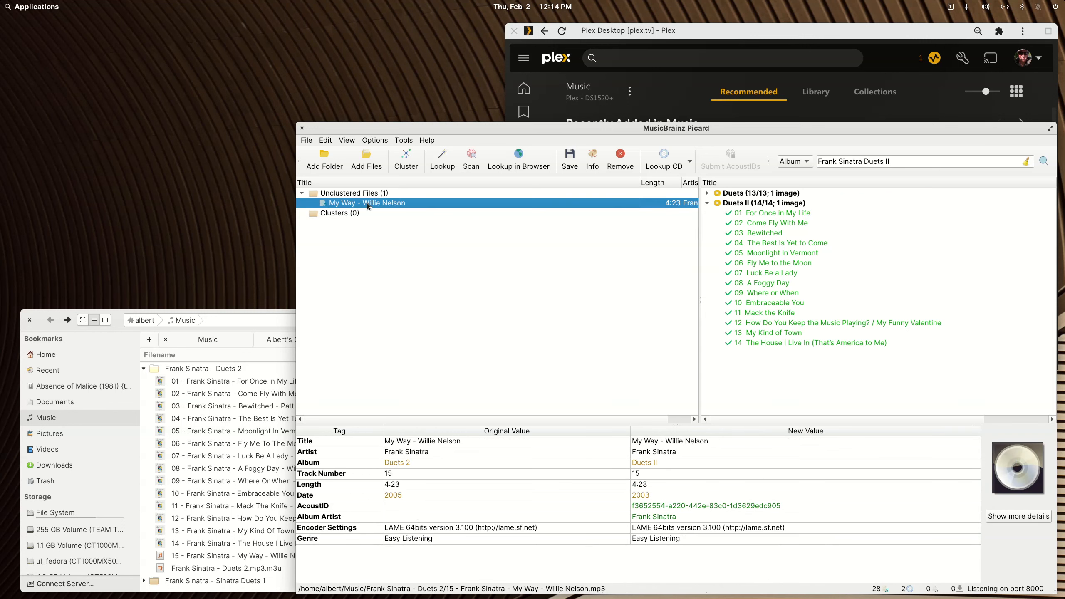
pyautogui.click(758, 223)
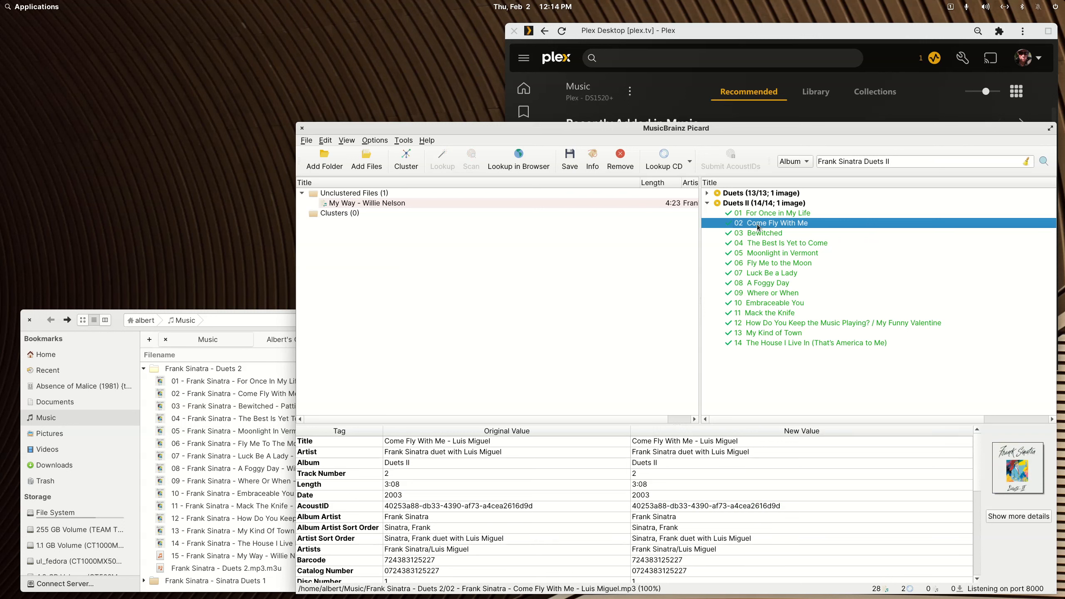
pyautogui.doubleClick(682, 453)
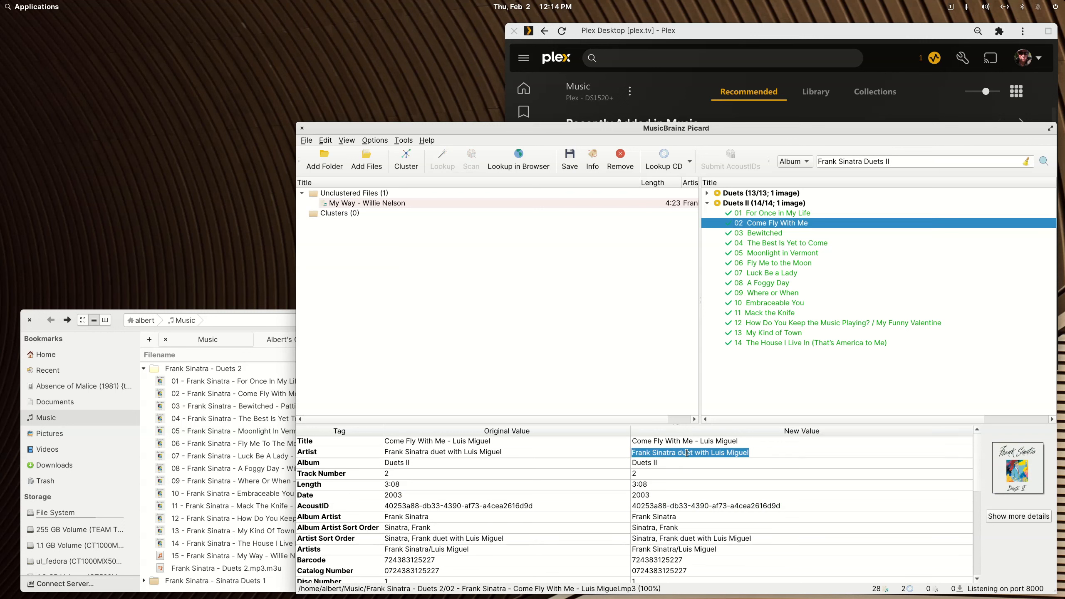
pyautogui.moveTo(693, 451); pyautogui.dragTo(606, 449)
pyautogui.click(366, 203)
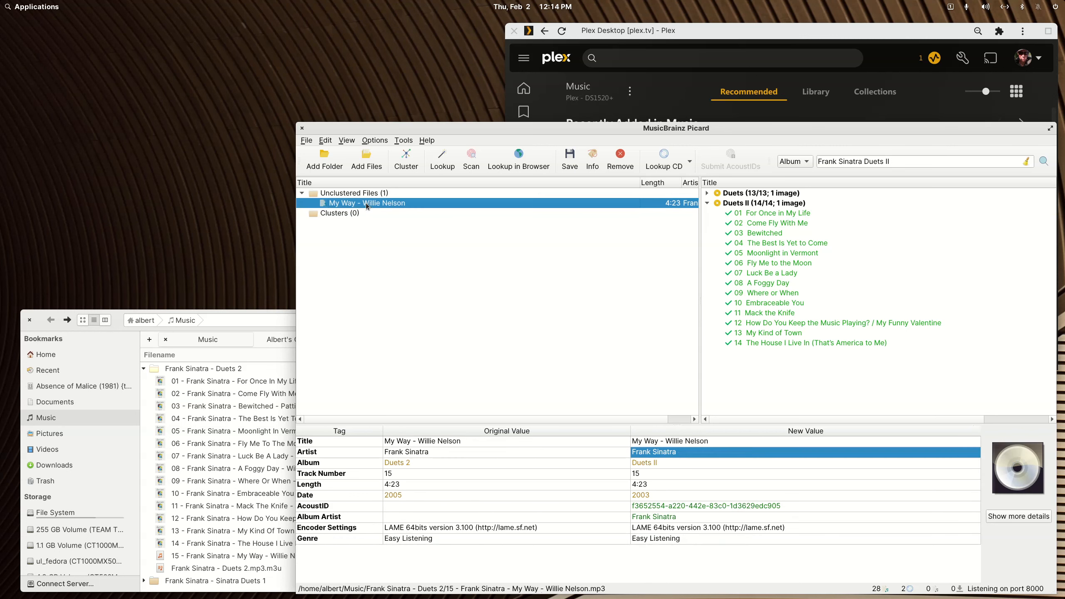
pyautogui.click(760, 264)
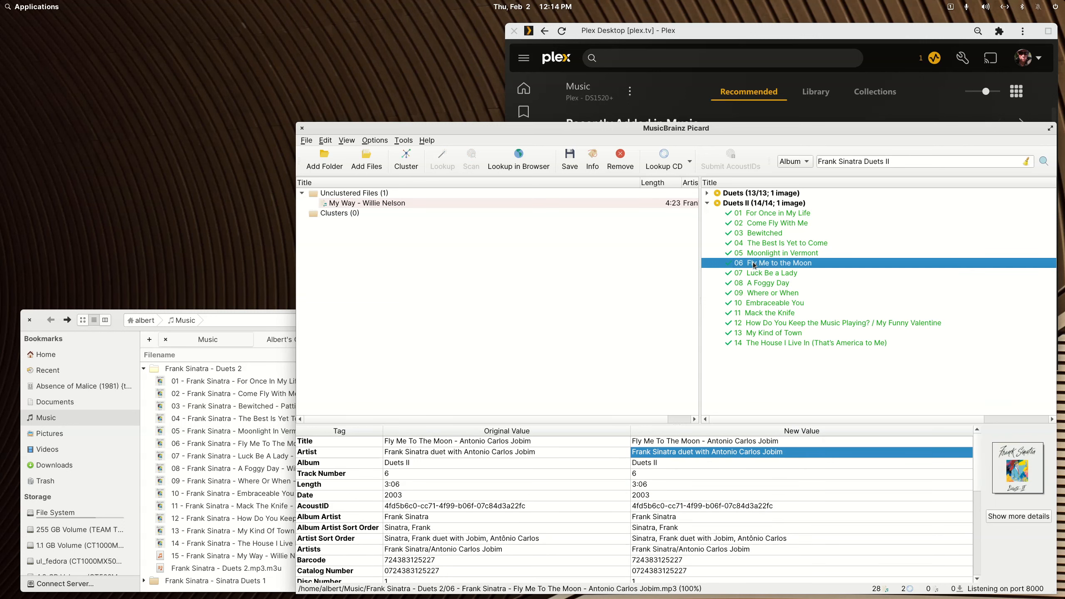
# Set the artist of the My Way file to Frank Sinatra duet Willie Nelson and save its tags
pyautogui.click(381, 204)
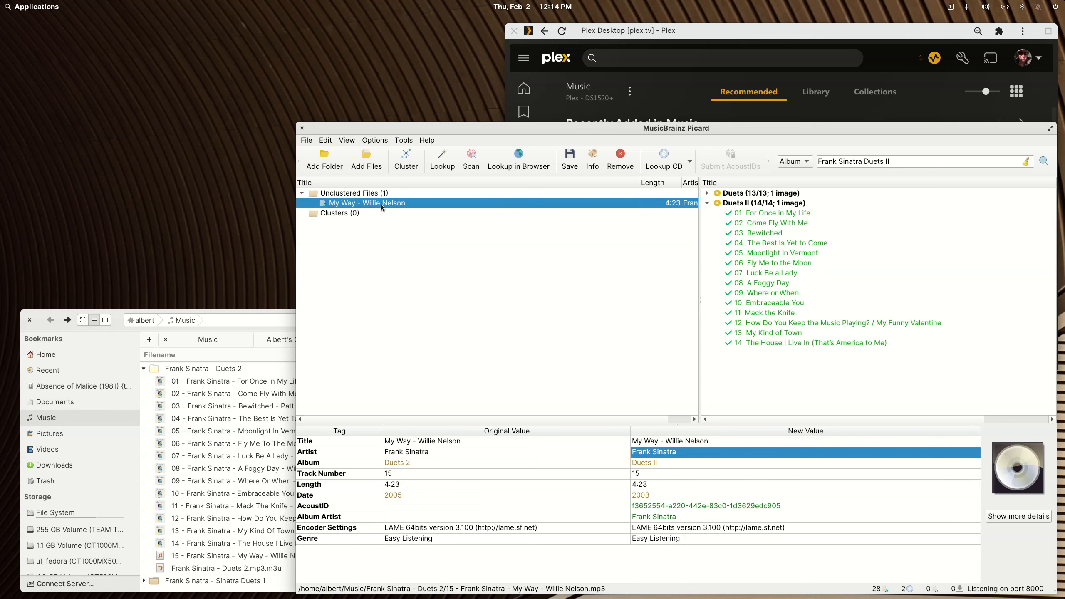
pyautogui.doubleClick(640, 452)
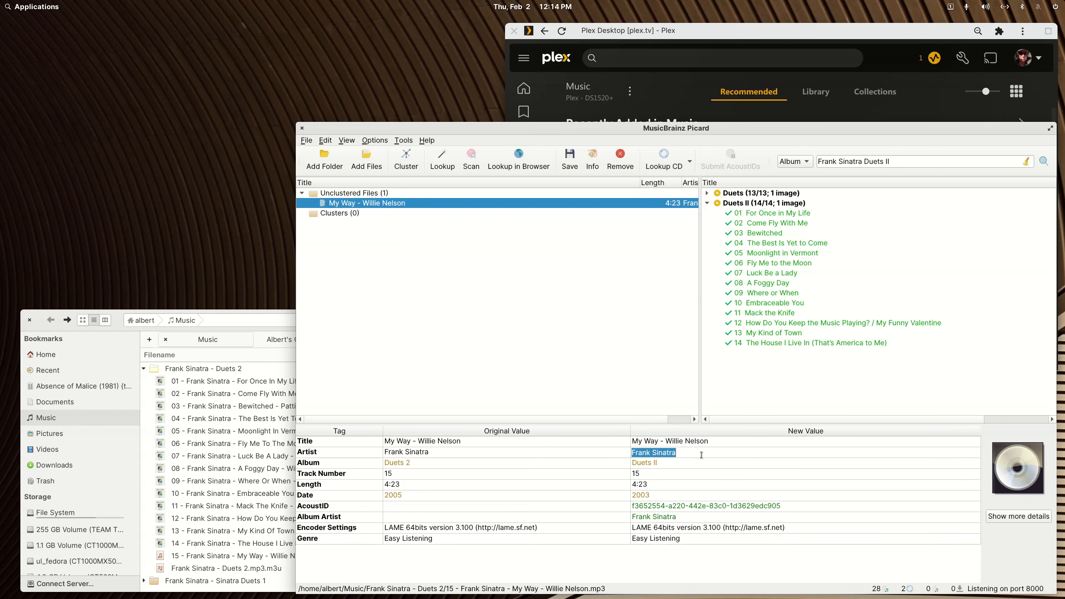
pyautogui.press('End')
pyautogui.write('duet Willie Nelson')
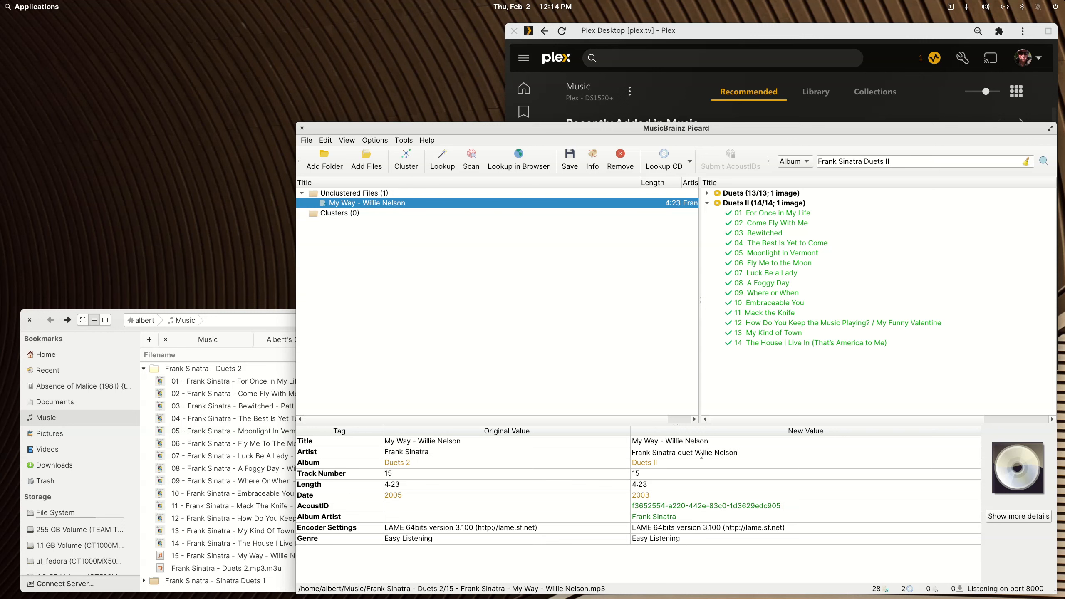
pyautogui.press('Return')
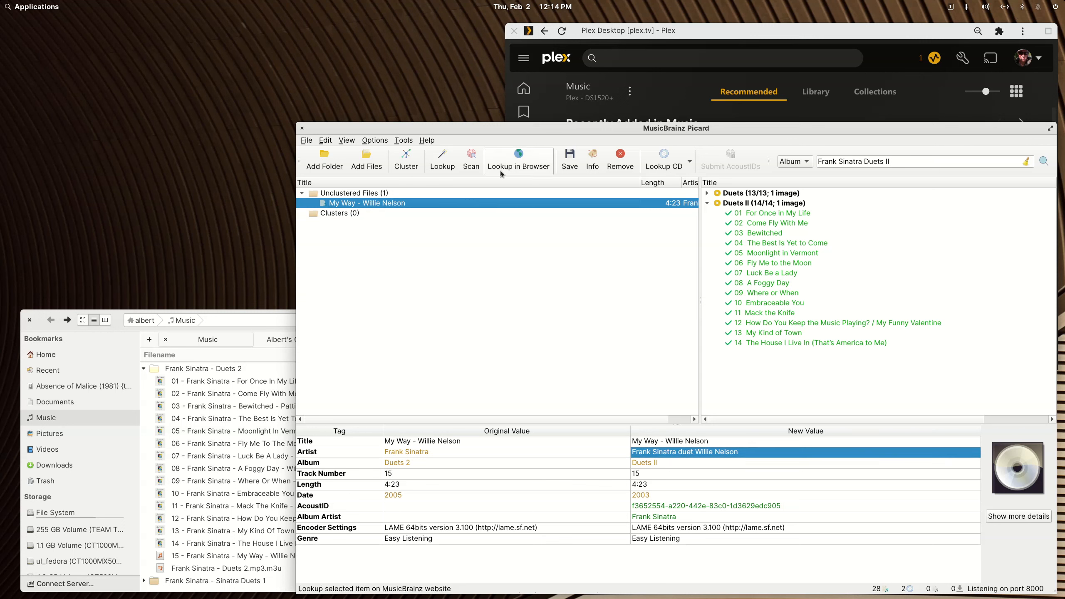
pyautogui.click(571, 158)
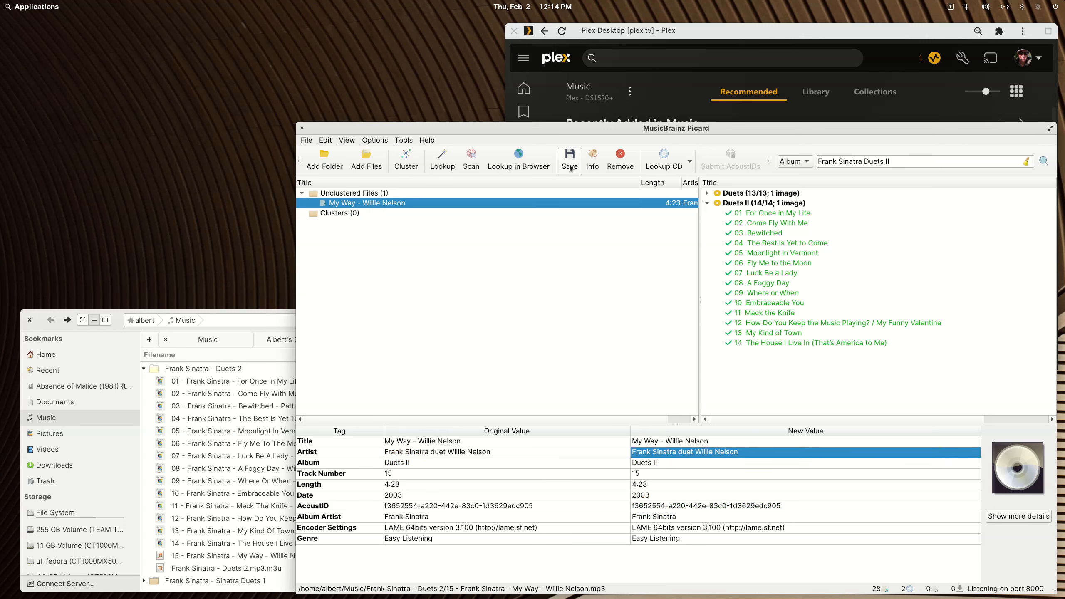
# Remove both the Duets and Duets II albums from the matched albums list
pyautogui.click(707, 203)
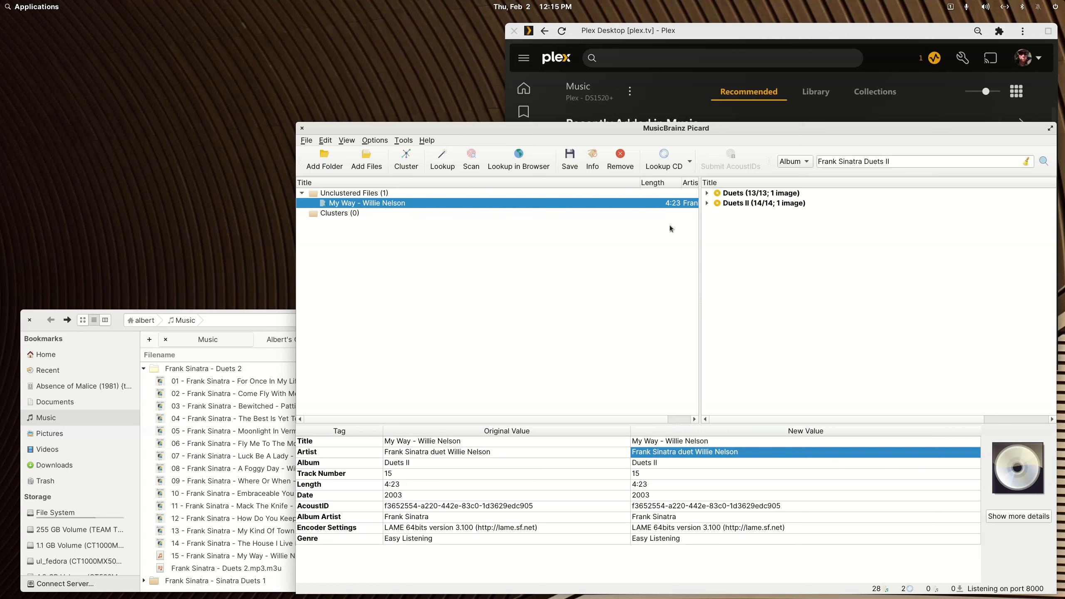
pyautogui.click(722, 205)
pyautogui.hotkey('ctrl', 'a')
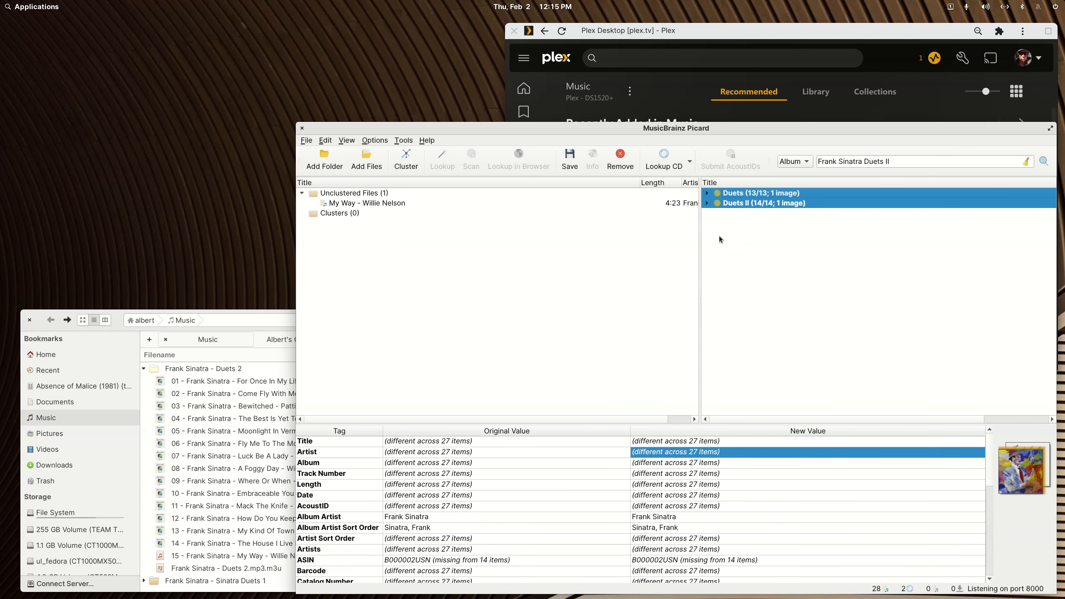
pyautogui.press('Delete')
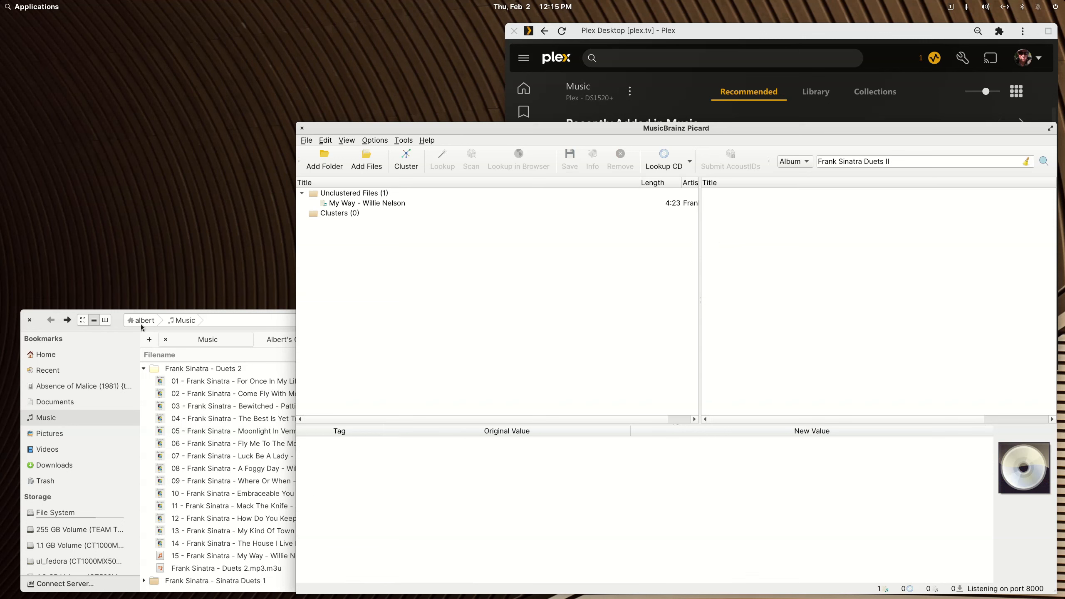
# Load the five audio files, Black Dog through Sundown, from the custom mix folder into Picard, leaving out the cover image
pyautogui.click(118, 324)
pyautogui.click(298, 341)
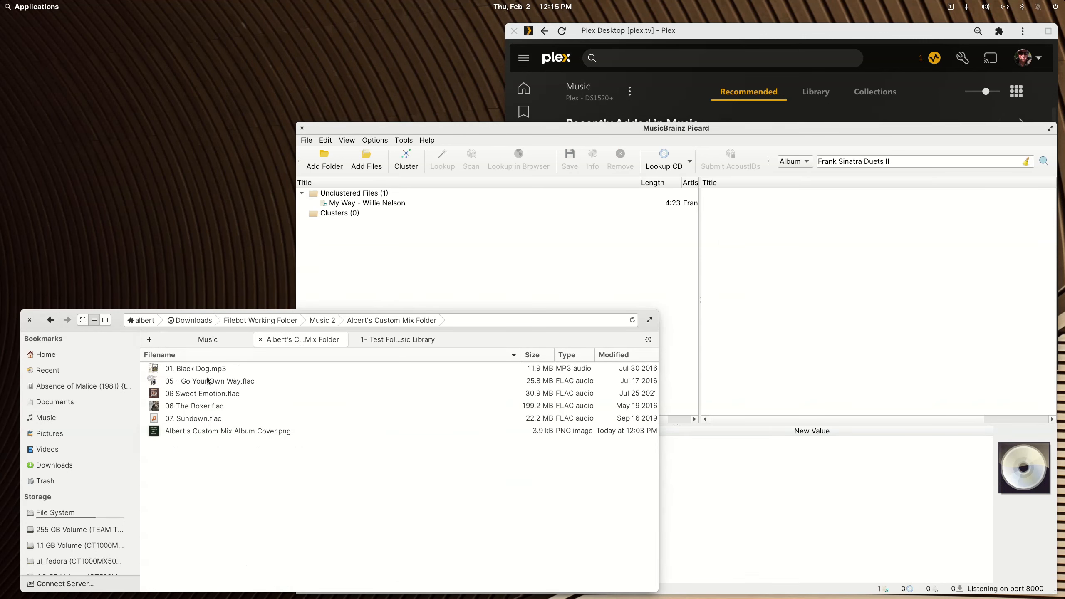
pyautogui.click(208, 419)
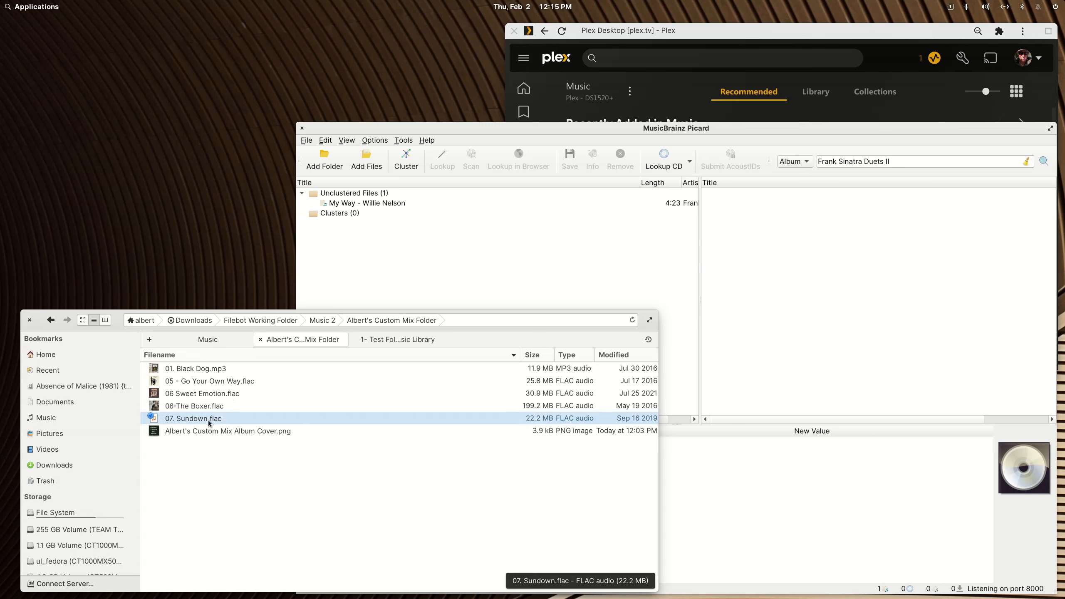
pyautogui.hotkey('shift', 'Up')
pyautogui.hotkey('shift', 'Up')
pyautogui.hotkey('shift', 'Up')
pyautogui.hotkey('shift', 'Up')
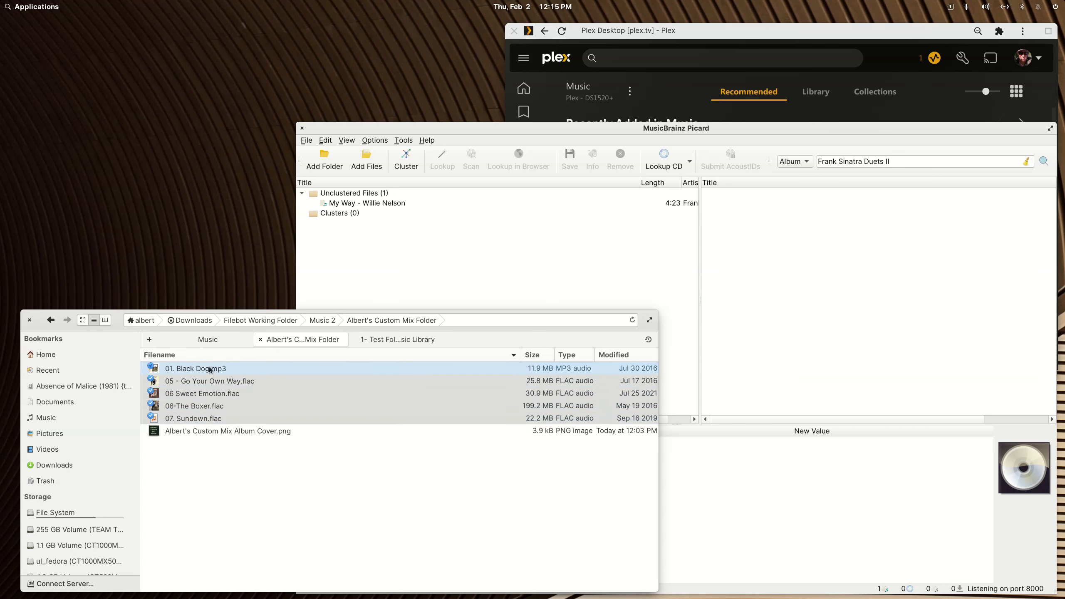
pyautogui.moveTo(209, 367); pyautogui.dragTo(627, 255)
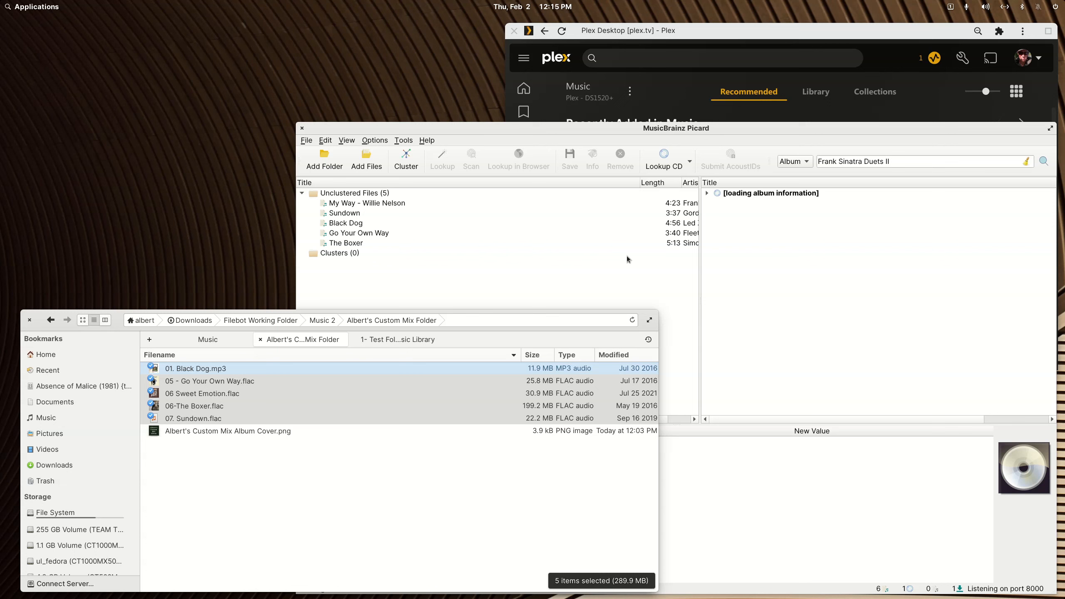
# Remove the My Way file from the unclustered files
pyautogui.click(386, 203)
pyautogui.rightClick(386, 204)
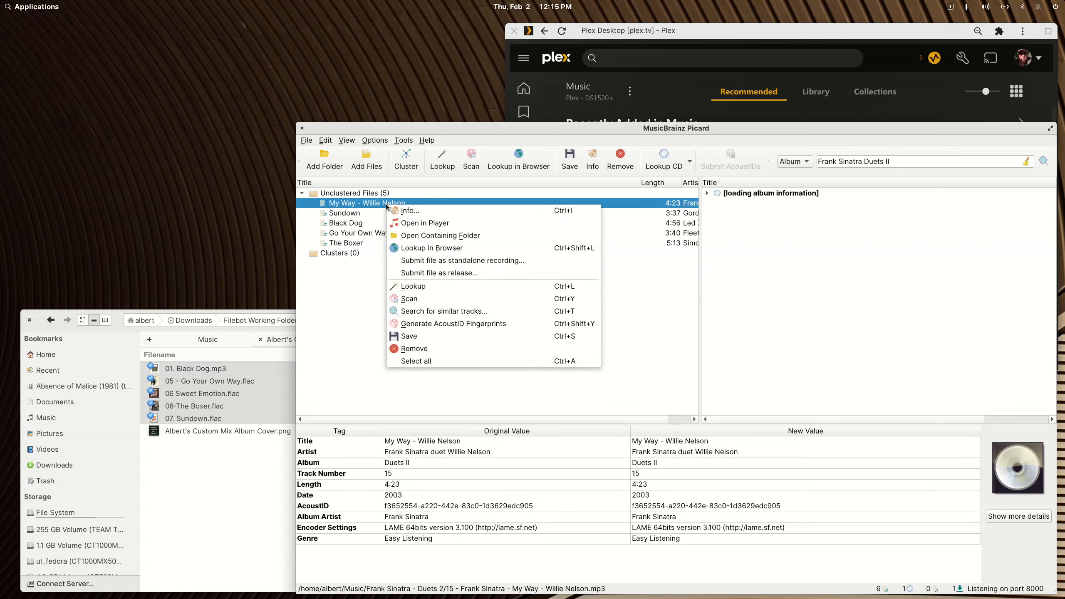
pyautogui.click(412, 349)
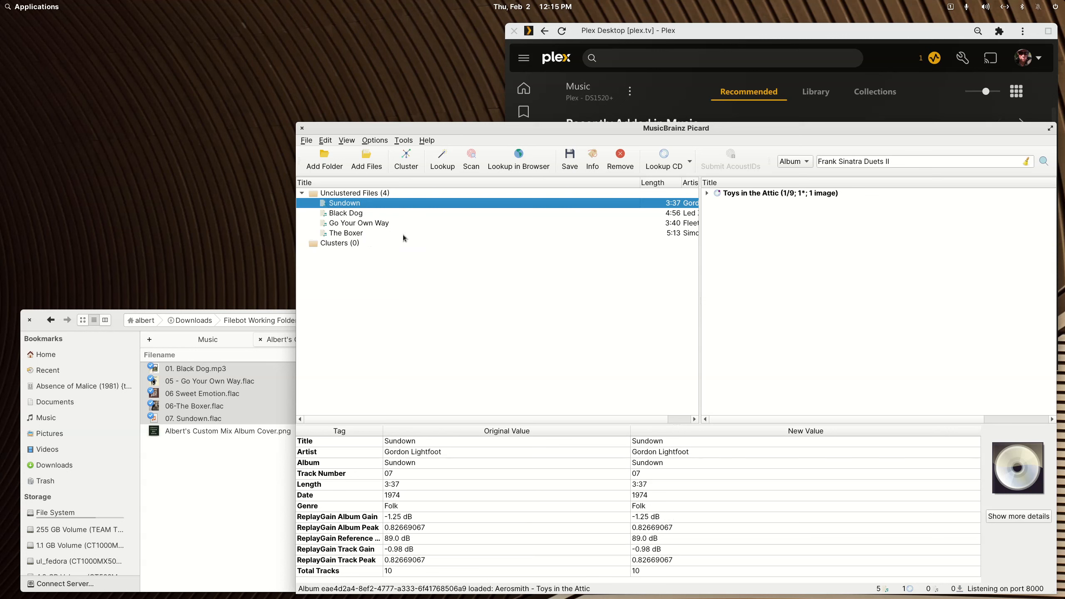
# Examine the matched Toys in the Attic album's tracks and tags, including those of Sweet Emotion
pyautogui.click(707, 194)
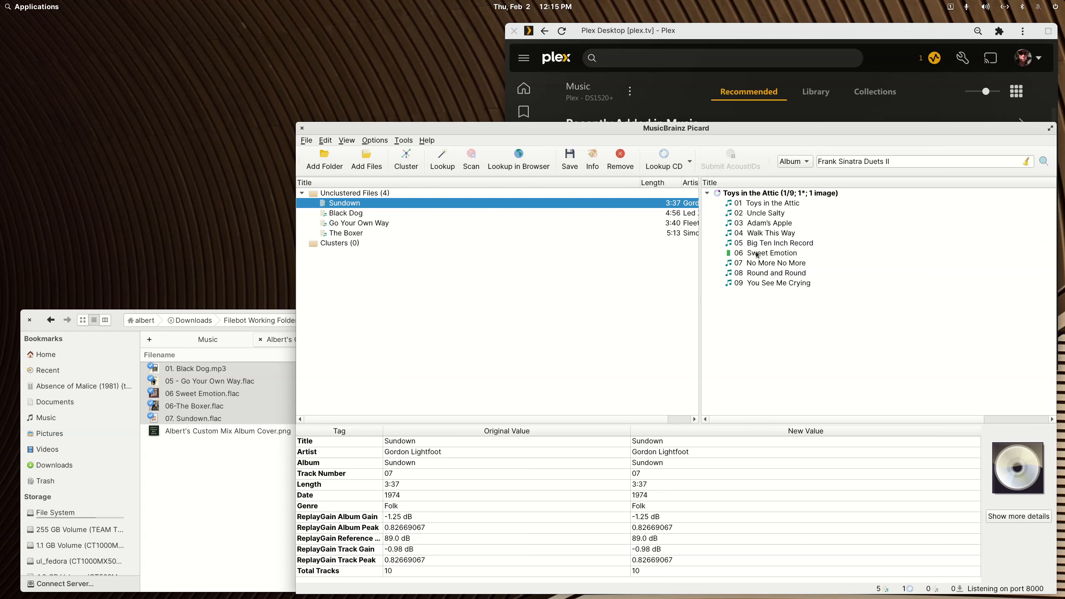
pyautogui.click(761, 193)
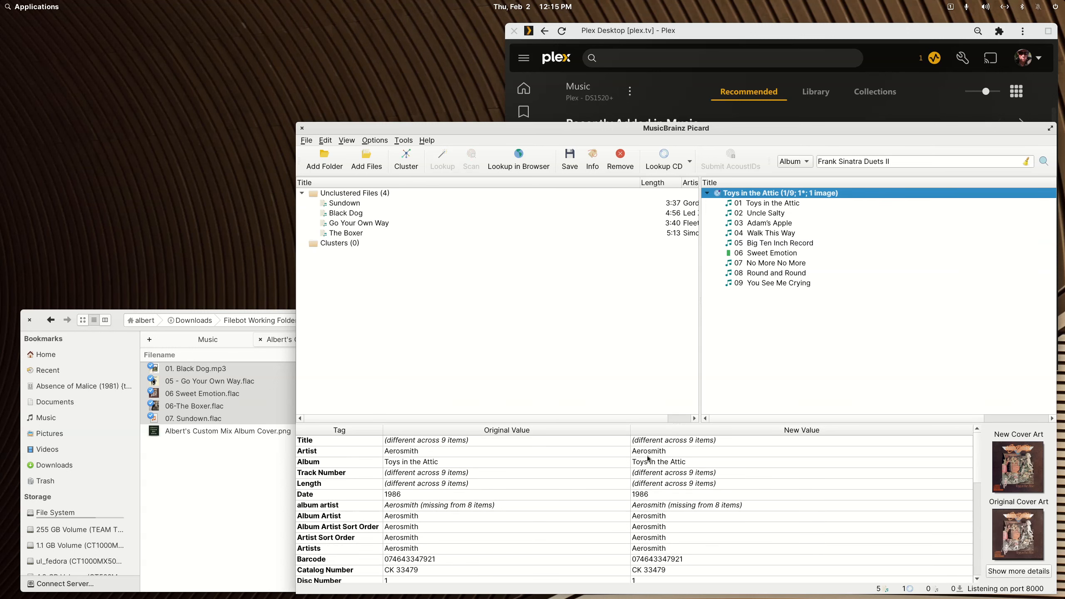
pyautogui.click(740, 254)
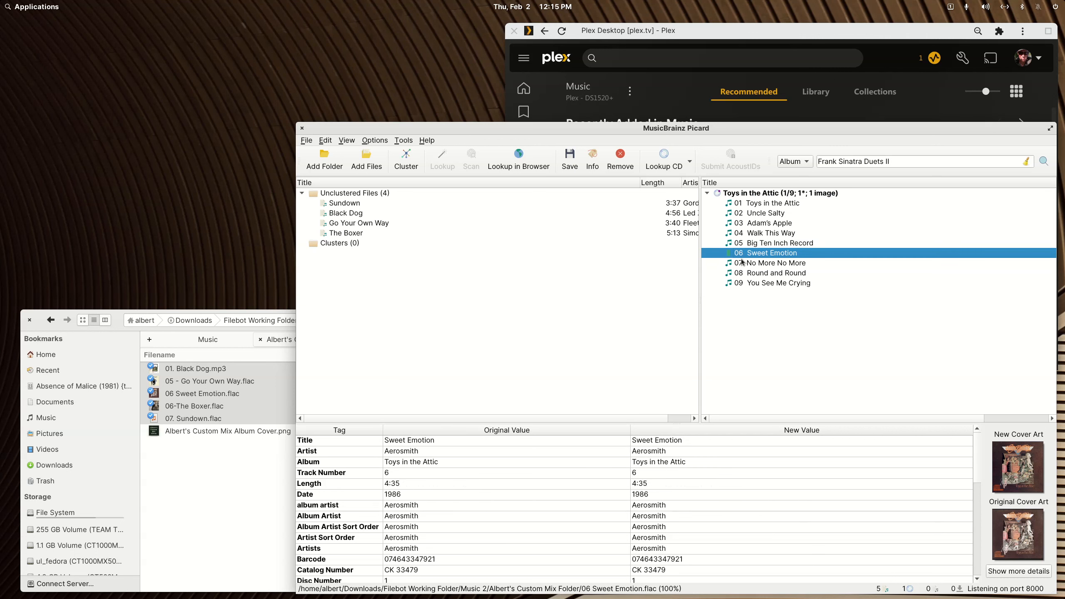
# Switch to the file manager and copy the custom mix folder from Music 2 into the 1- Test Folder in Music Library folder
pyautogui.click(119, 318)
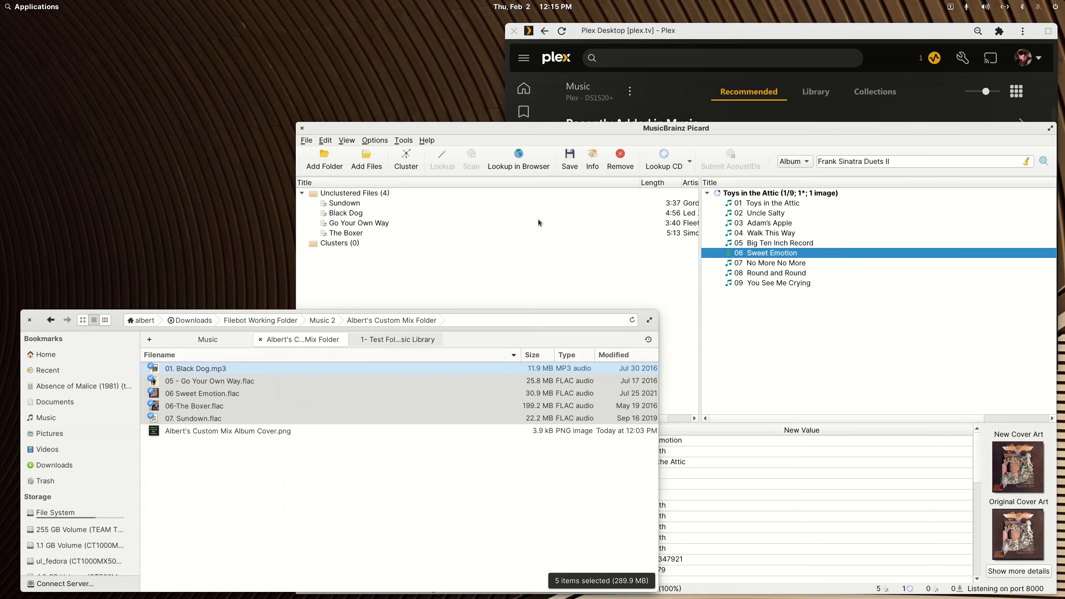
pyautogui.click(51, 320)
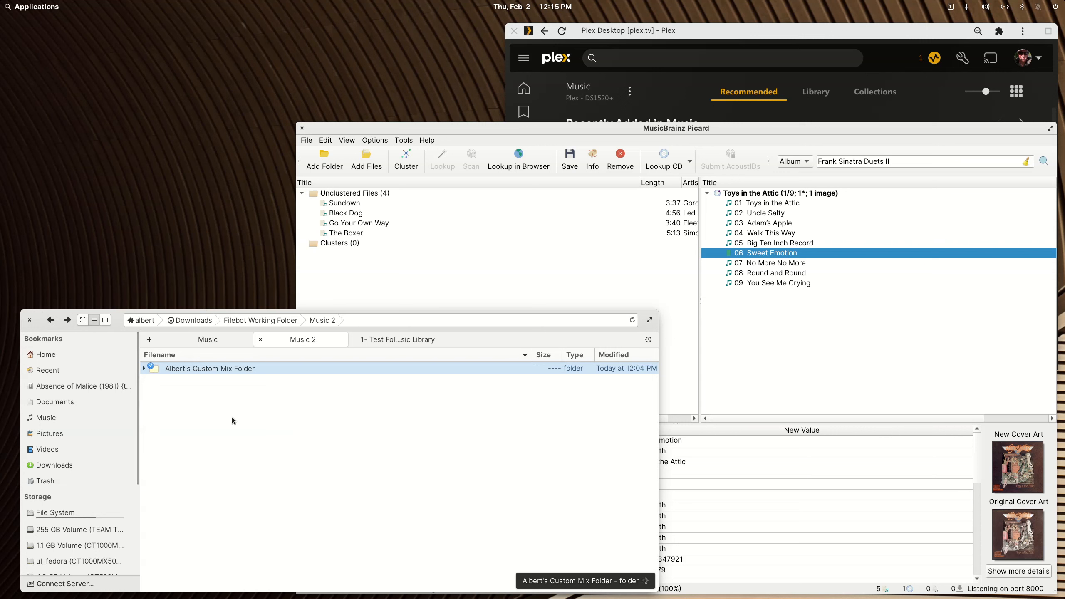
pyautogui.rightClick(200, 370)
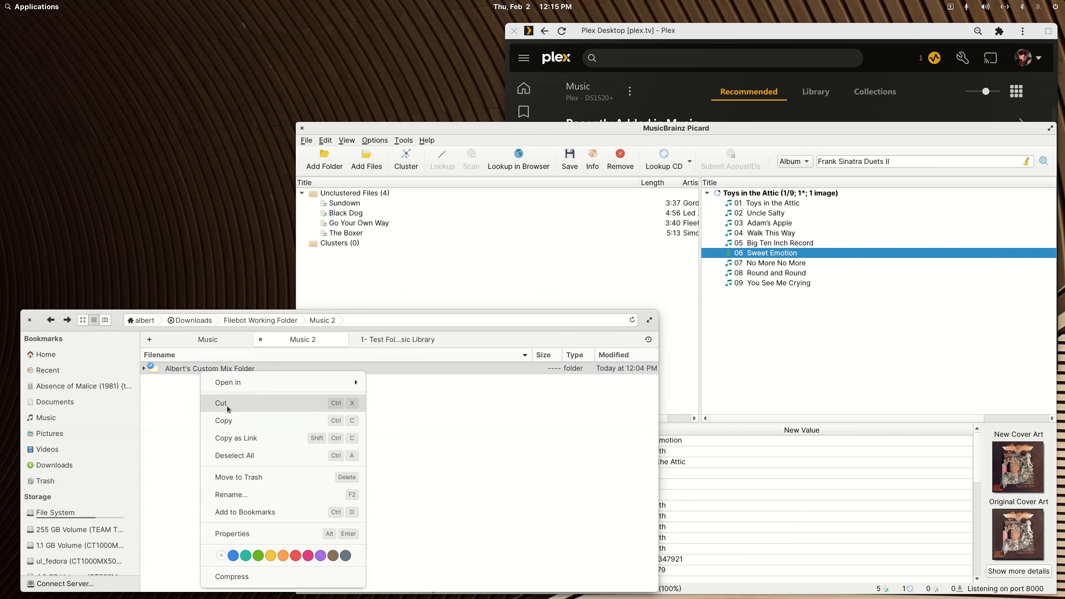
pyautogui.click(225, 420)
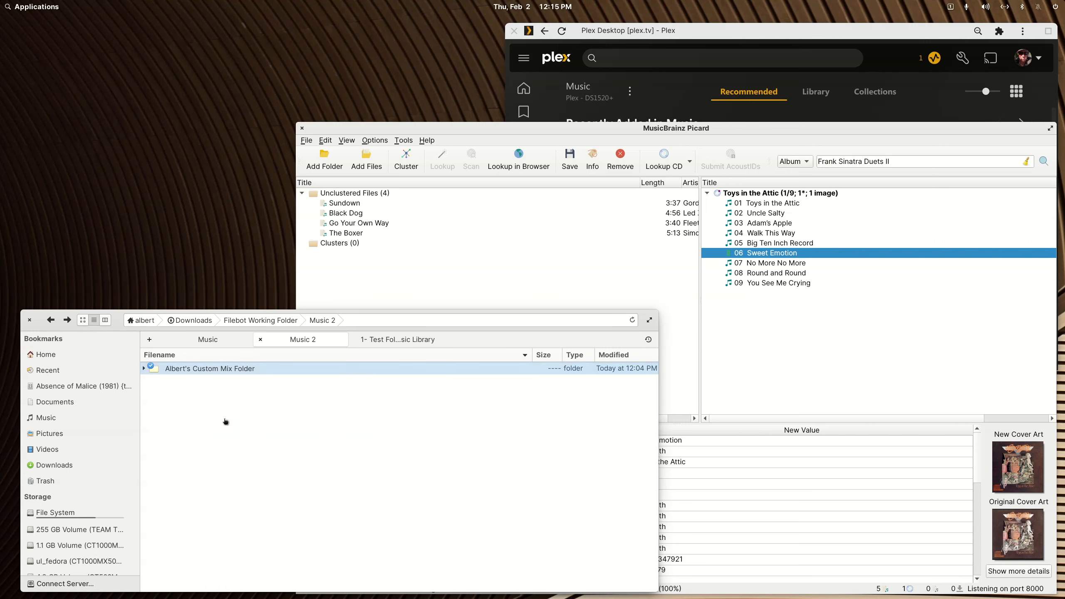
pyautogui.click(398, 340)
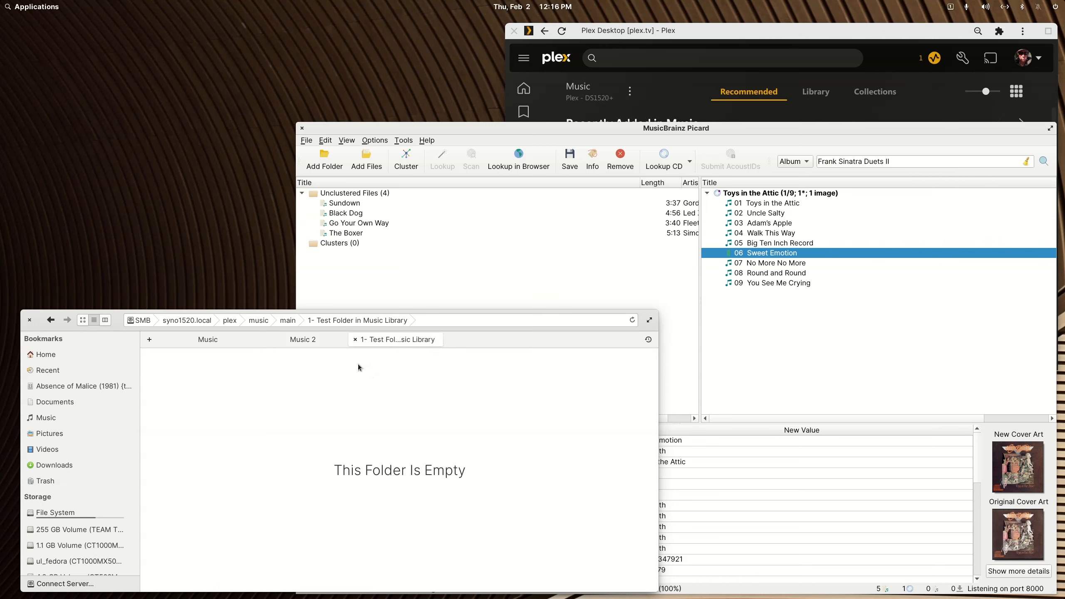
pyautogui.rightClick(294, 379)
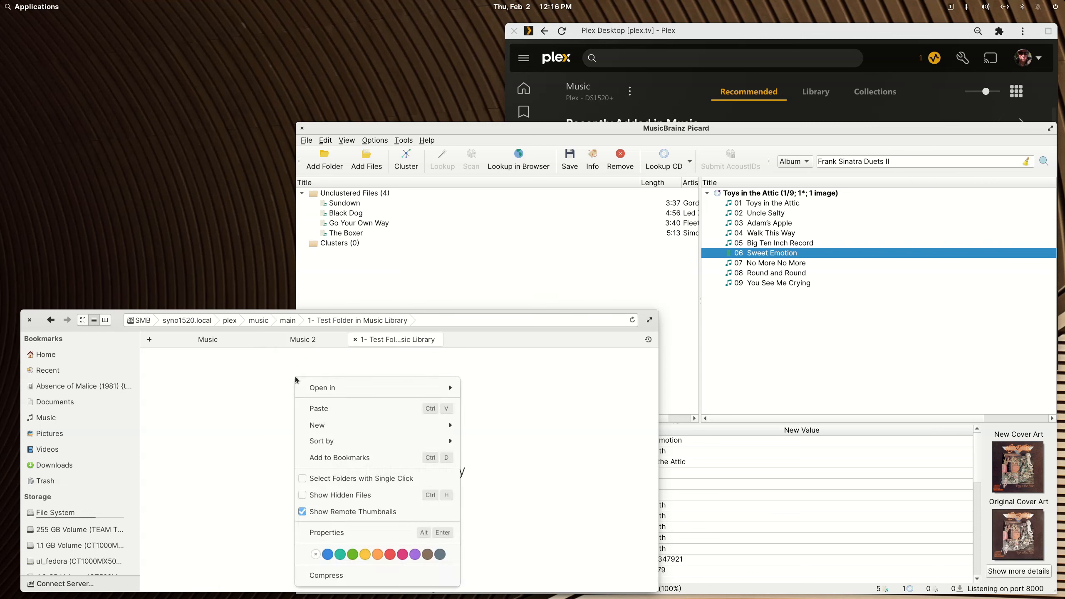
pyautogui.click(314, 408)
# Show the local Music folder and collapse the Frank Sinatra - Duets 2 folder's file list
pyautogui.click(294, 341)
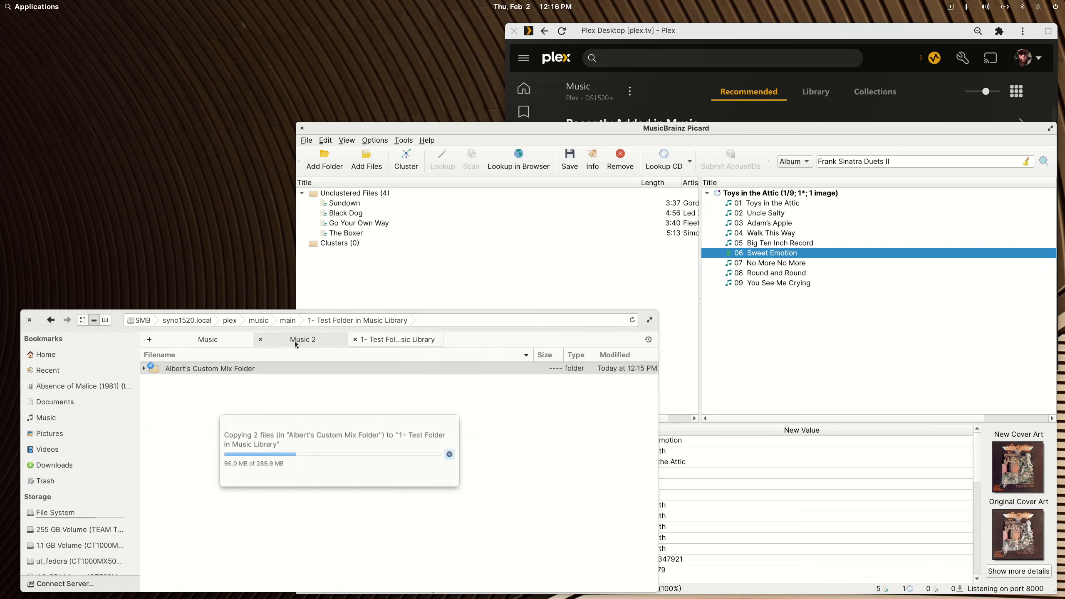
pyautogui.click(241, 340)
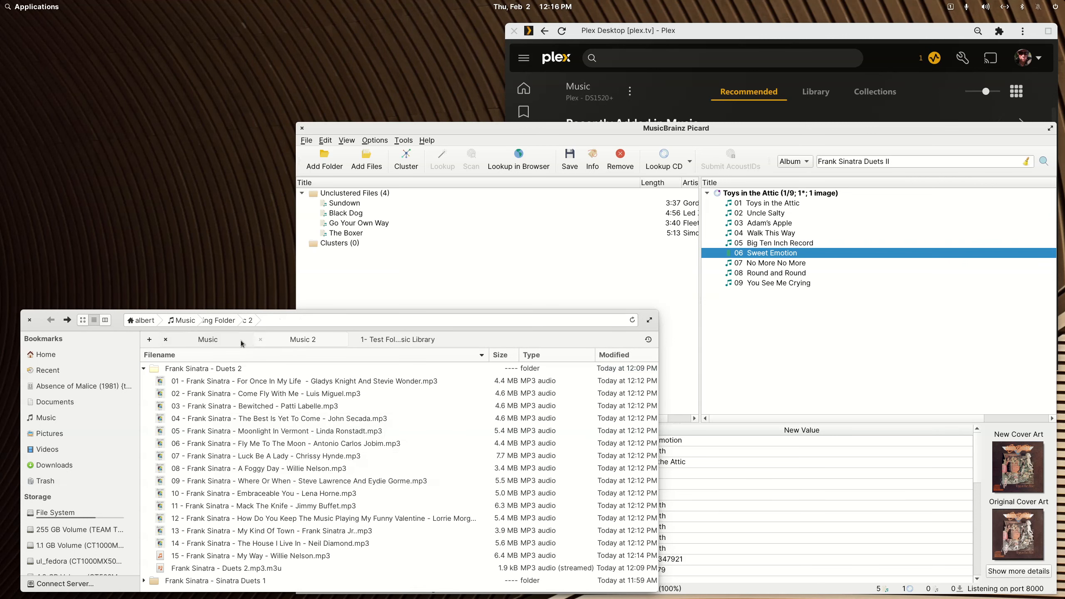
pyautogui.click(143, 368)
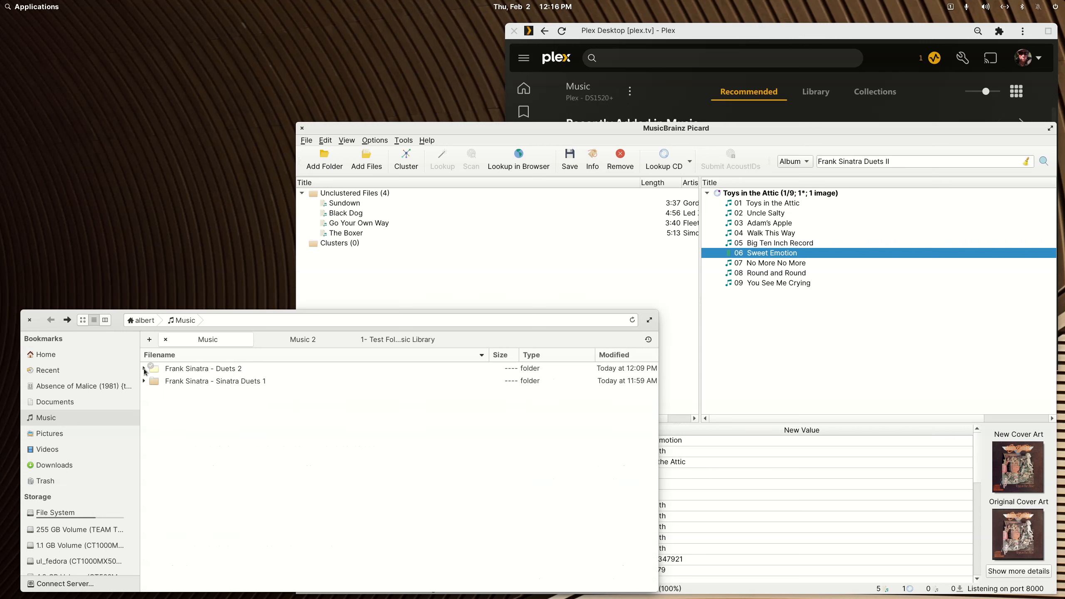
pyautogui.hotkey('ctrl', 'a')
pyautogui.rightClick(175, 378)
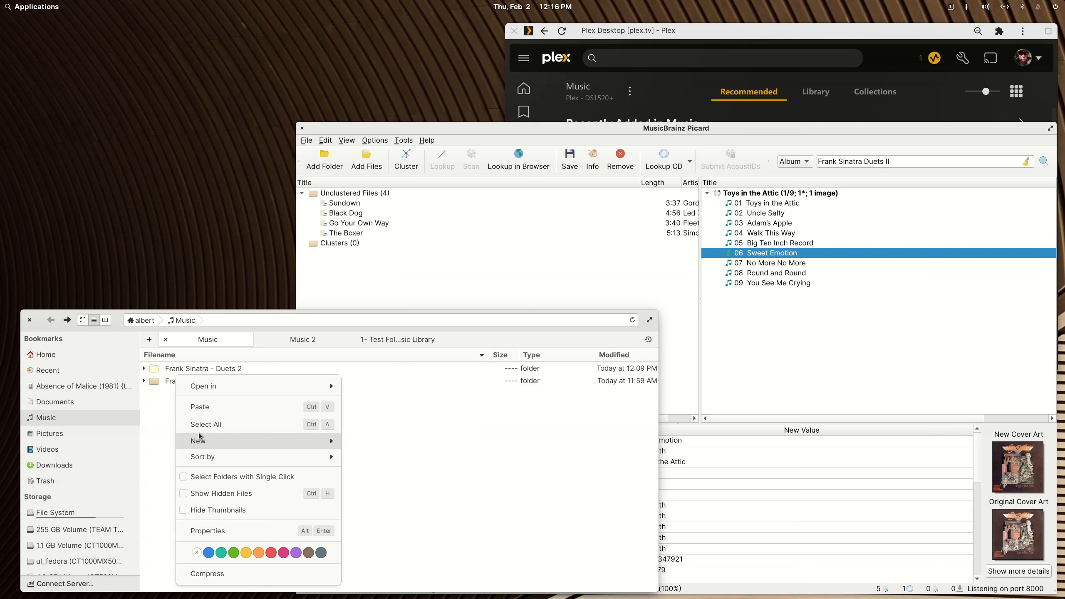
pyautogui.moveTo(200, 436)
pyautogui.click(160, 422)
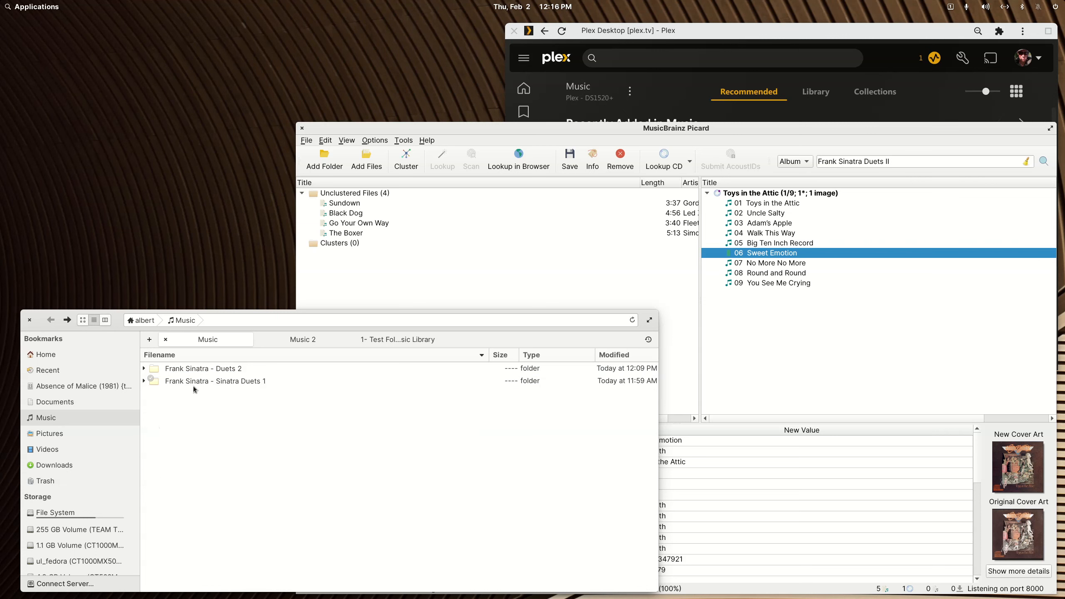
# Transfer the Frank Sinatra - Duets 2 and Sinatra Duets 1 folders into the music library test folder and check the copied custom mix folder's files
pyautogui.click(195, 373)
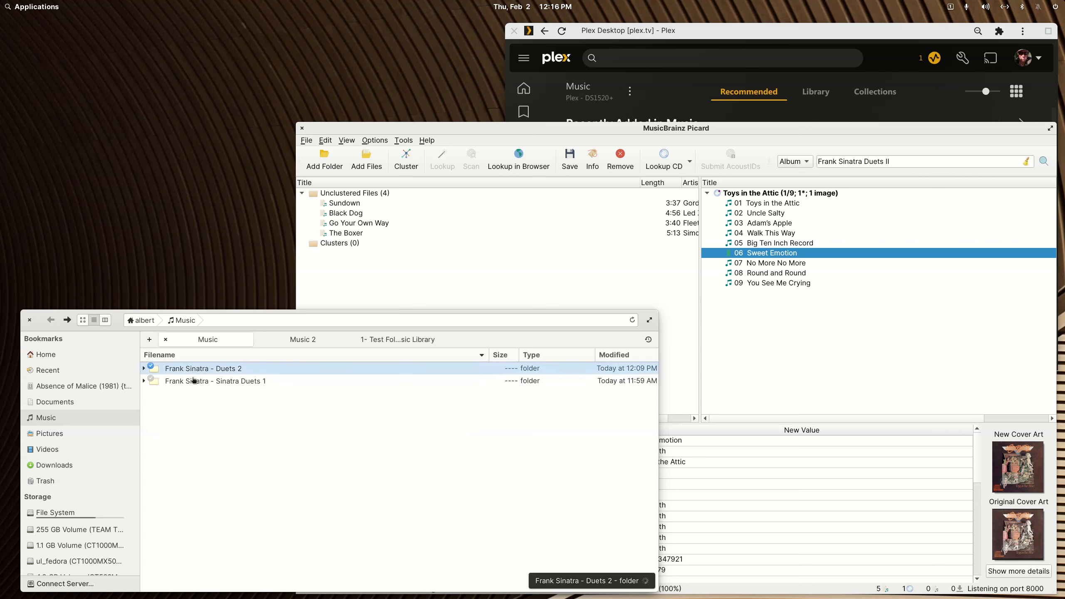
pyautogui.keyDown('ctrl'); pyautogui.click(194, 380); pyautogui.keyUp('ctrl')
pyautogui.rightClick(193, 380)
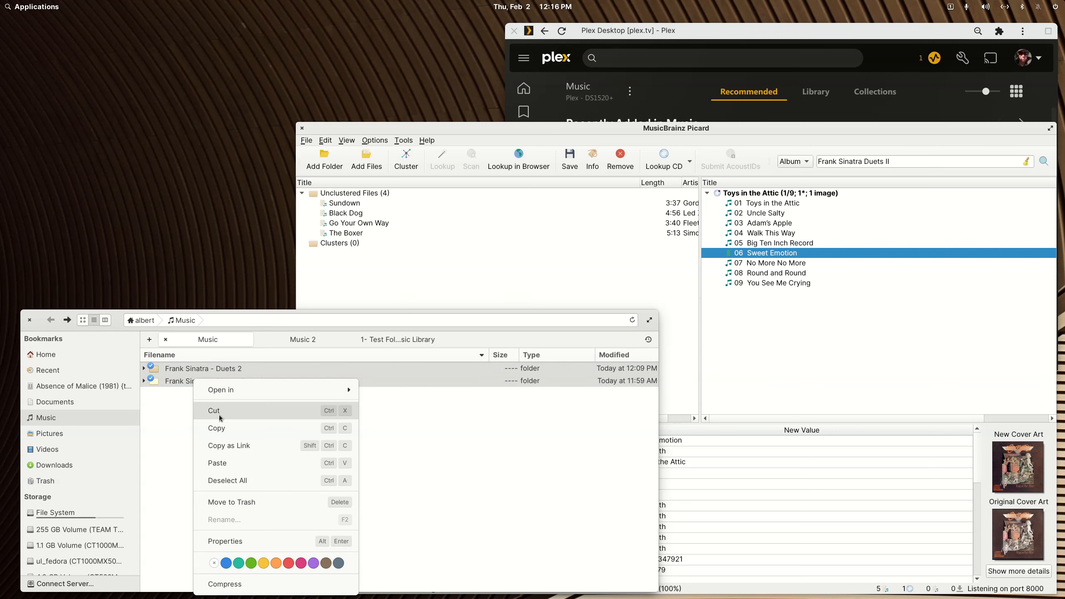
pyautogui.click(219, 417)
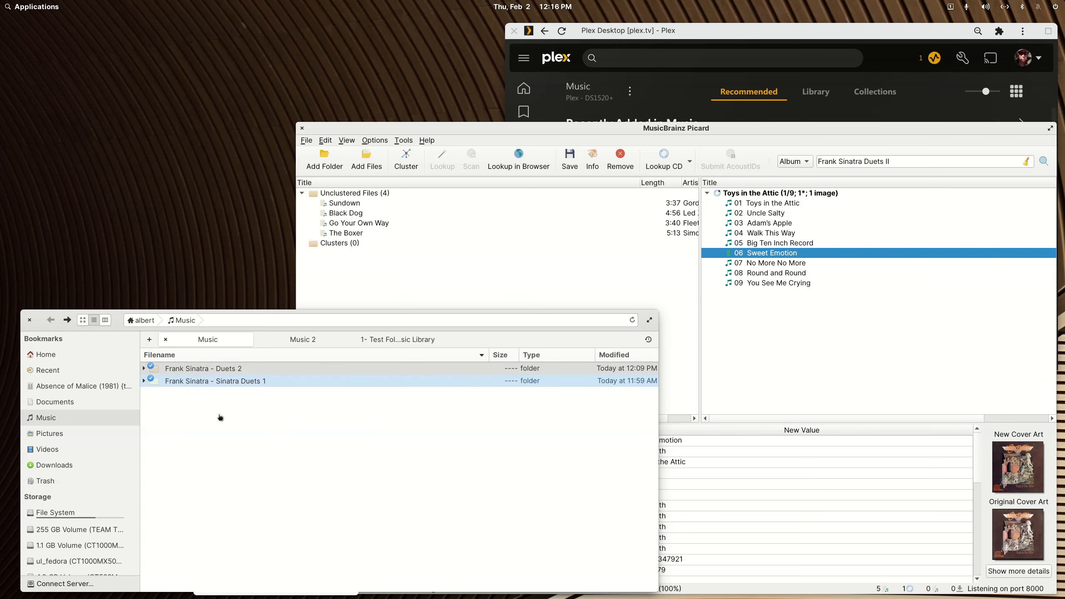
pyautogui.click(369, 342)
pyautogui.rightClick(287, 435)
pyautogui.click(328, 259)
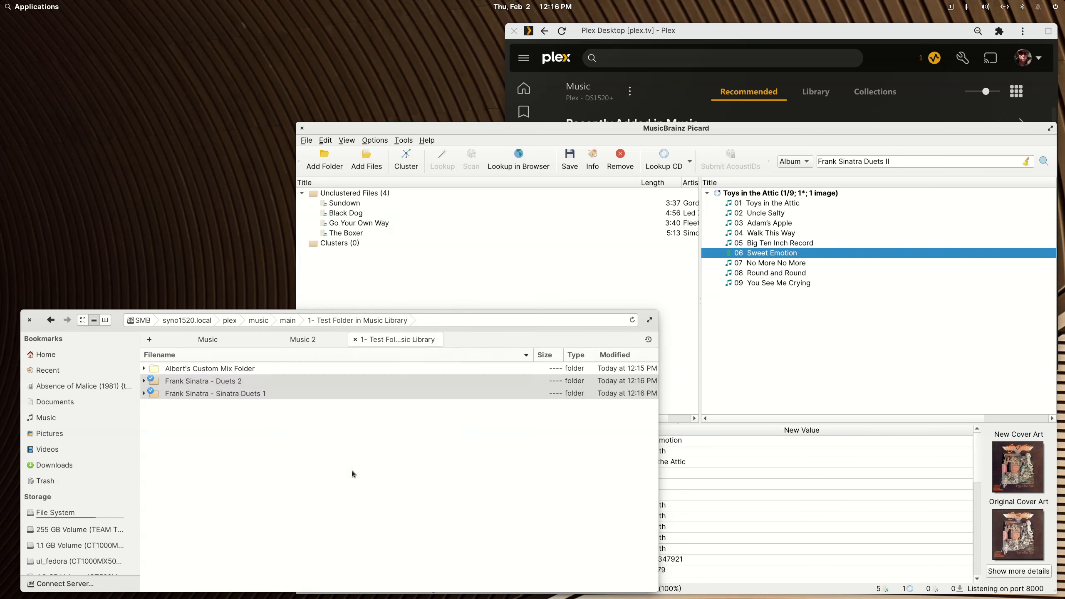
pyautogui.doubleClick(235, 368)
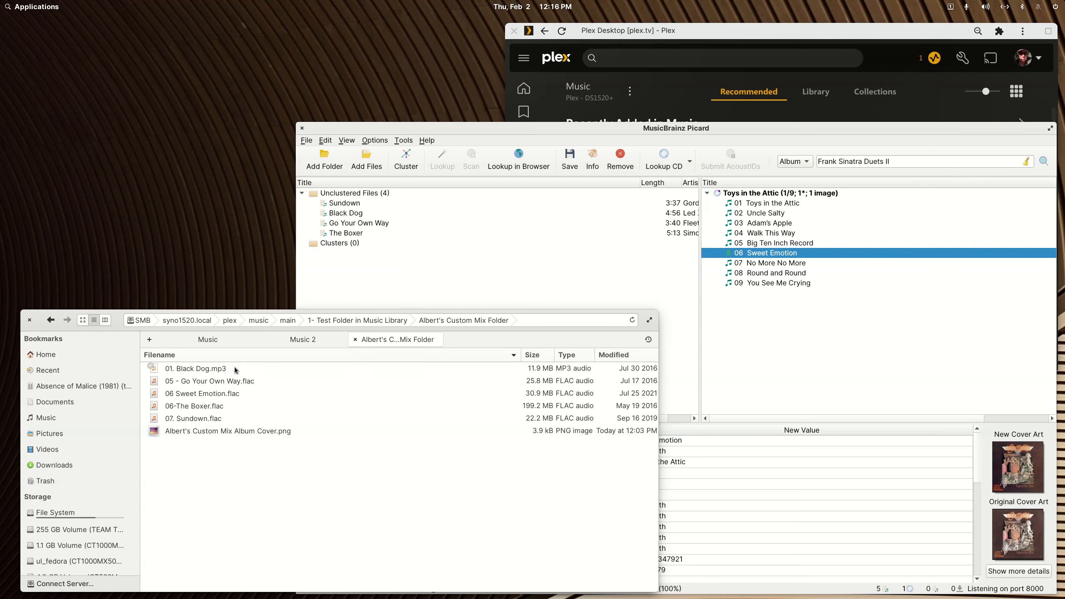
pyautogui.click(50, 319)
# Switch to Plex, widen its window, and scan the Music library's files for the newly added albums
pyautogui.click(742, 30)
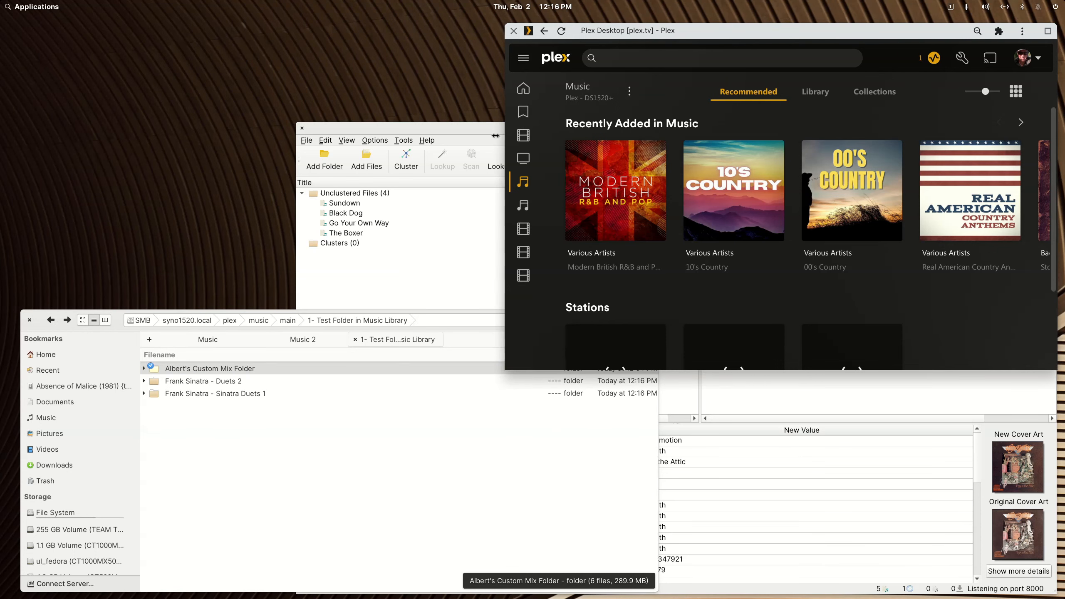
pyautogui.moveTo(502, 135); pyautogui.dragTo(38, 153)
pyautogui.click(163, 92)
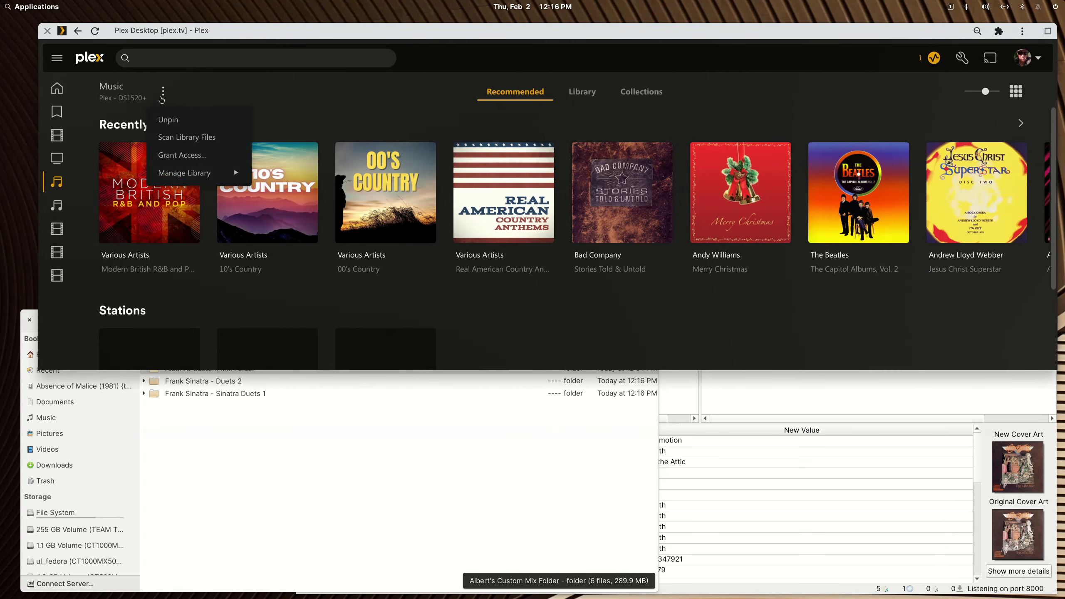
pyautogui.click(185, 135)
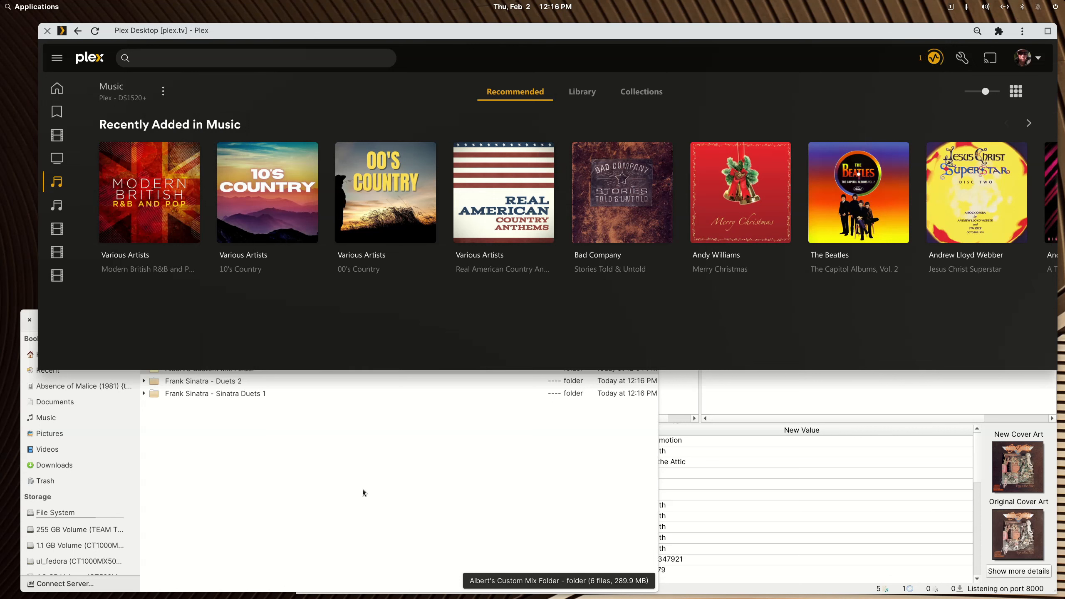
# Switch to MusicBrainz Picard and remove the four unclustered files and the matched Toys in the Attic album
pyautogui.click(500, 478)
pyautogui.click(686, 401)
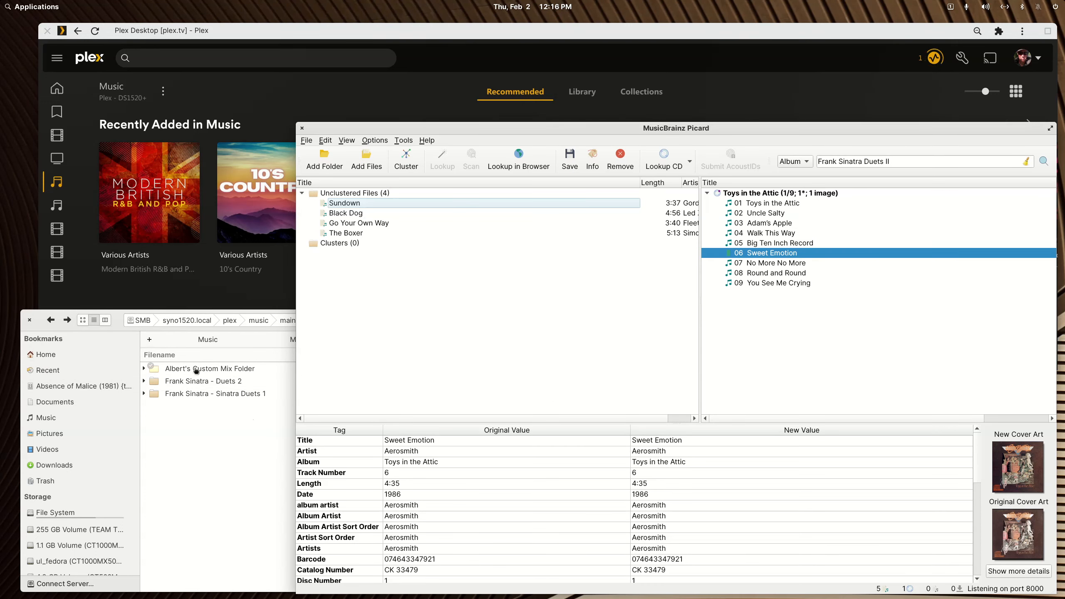
pyautogui.click(354, 233)
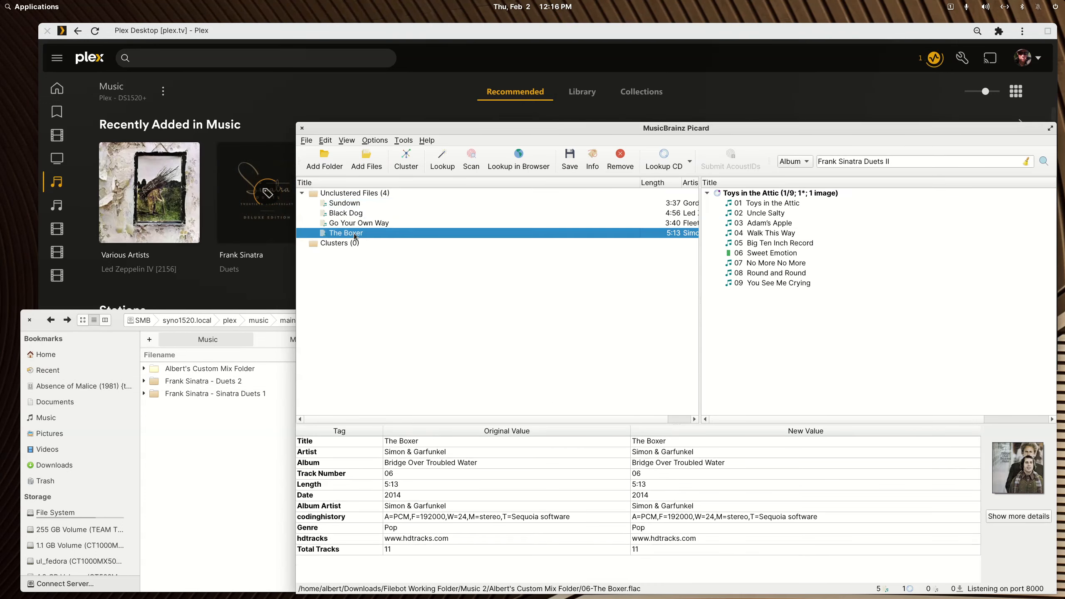
pyautogui.hotkey('shift', 'Up')
pyautogui.hotkey('shift', 'Up')
pyautogui.hotkey('shift', 'Up')
pyautogui.hotkey('shift', 'Up')
pyautogui.press('Delete')
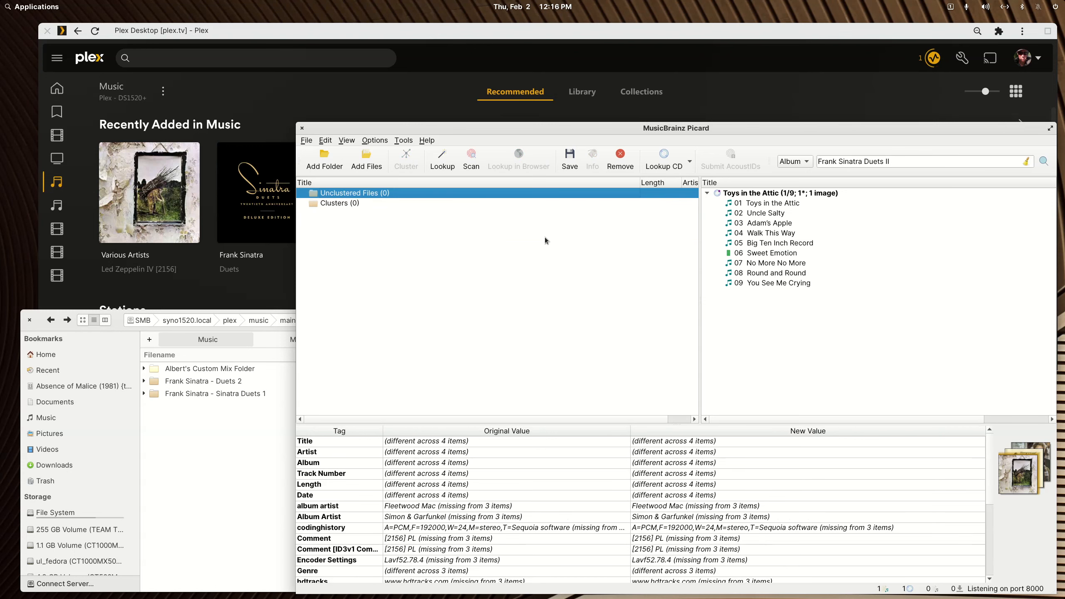
pyautogui.click(785, 193)
pyautogui.press('Delete')
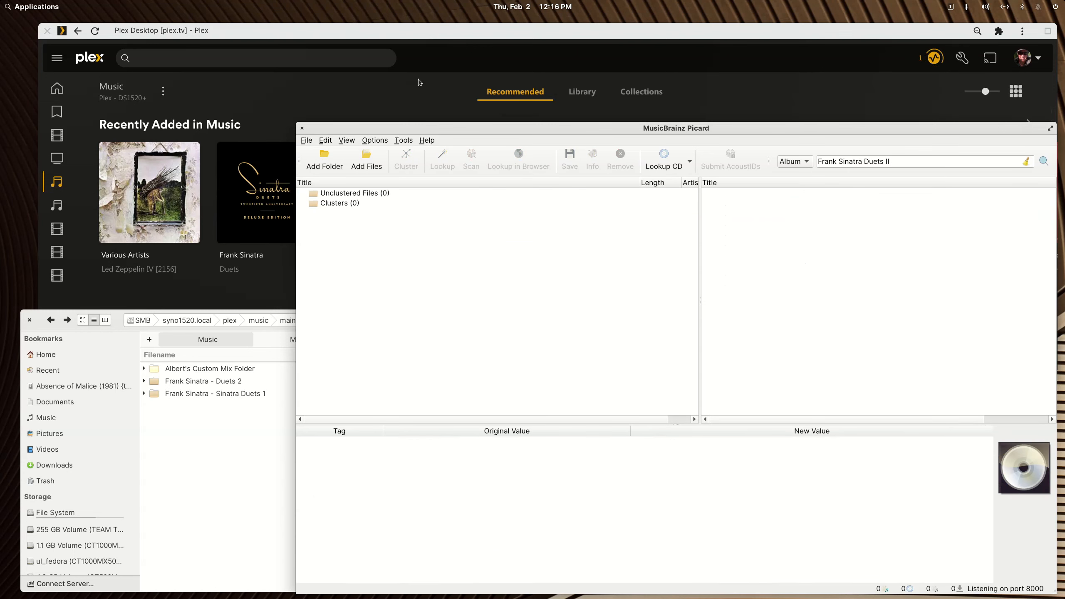
# Switch to Plex, examine the Duets II track list with its duet artists, and return to the Music library's recommendations
pyautogui.click(457, 31)
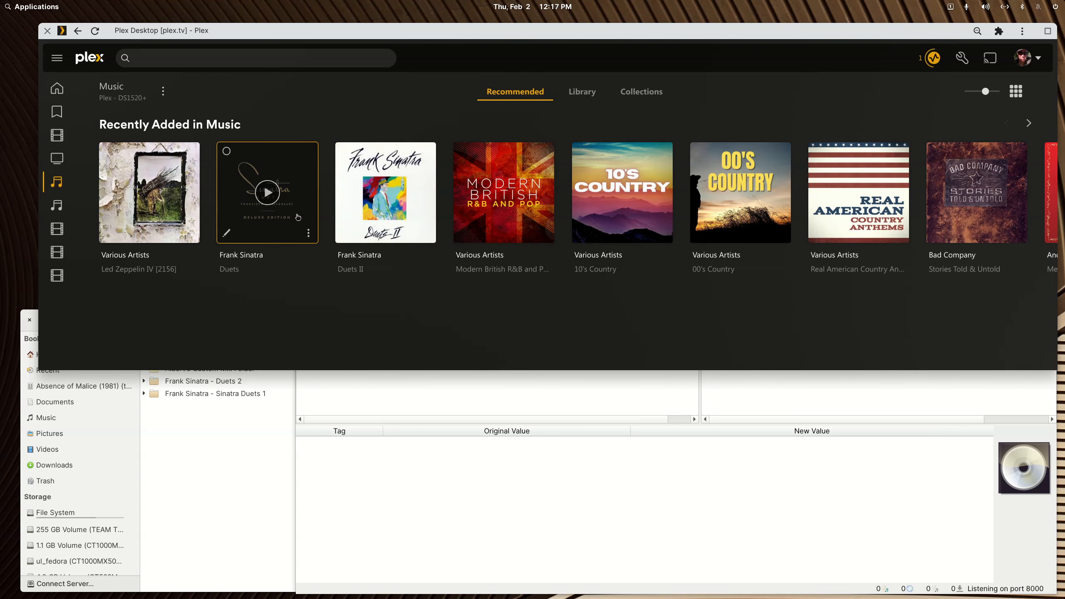
pyautogui.click(432, 207)
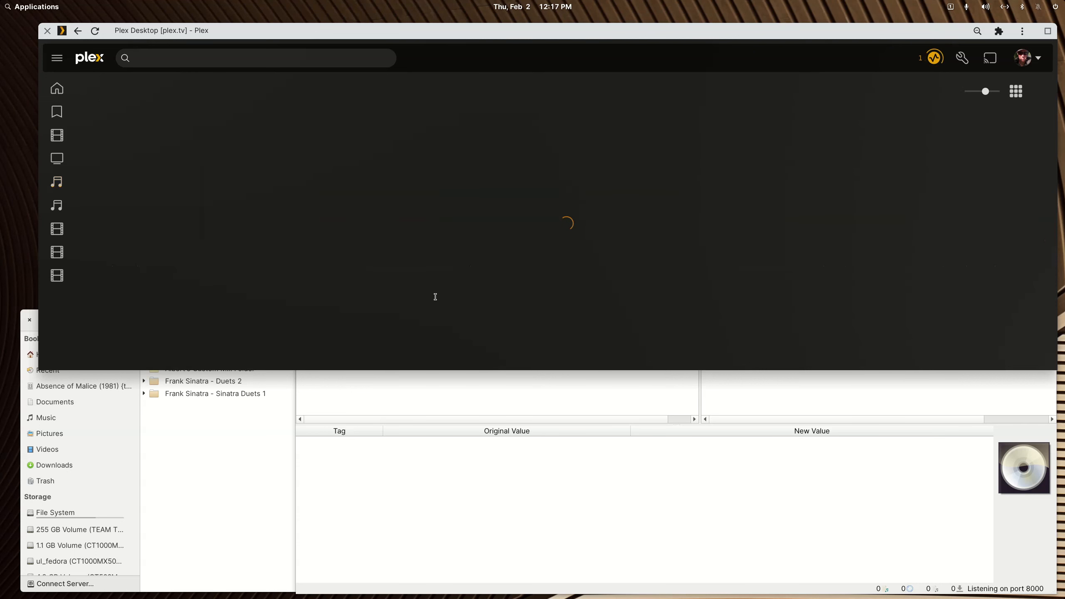
pyautogui.scroll(-10, 440, 287)
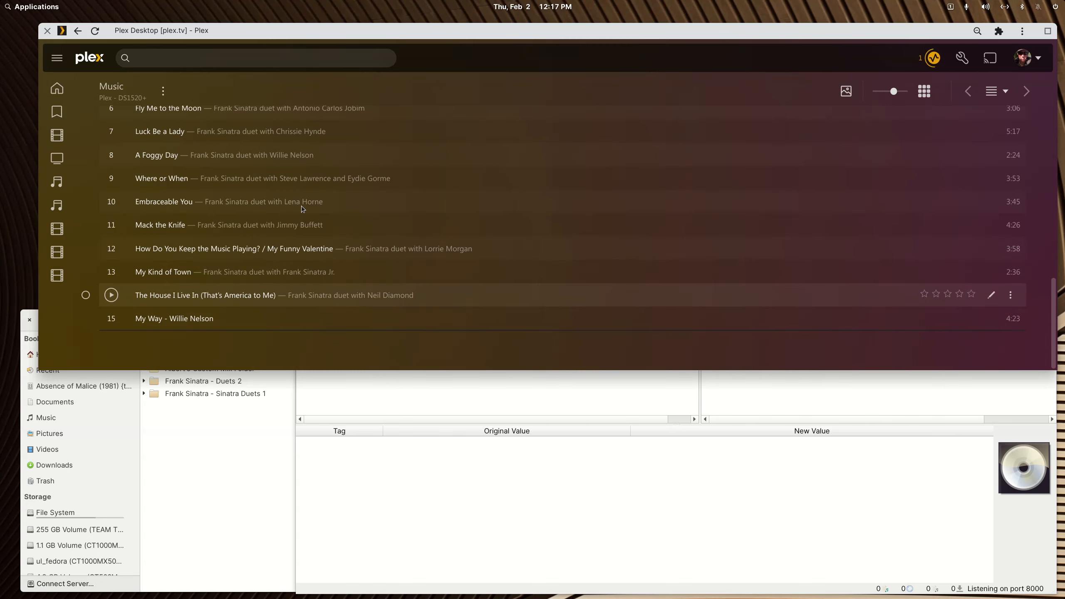
pyautogui.rightClick(450, 54)
pyautogui.click(466, 64)
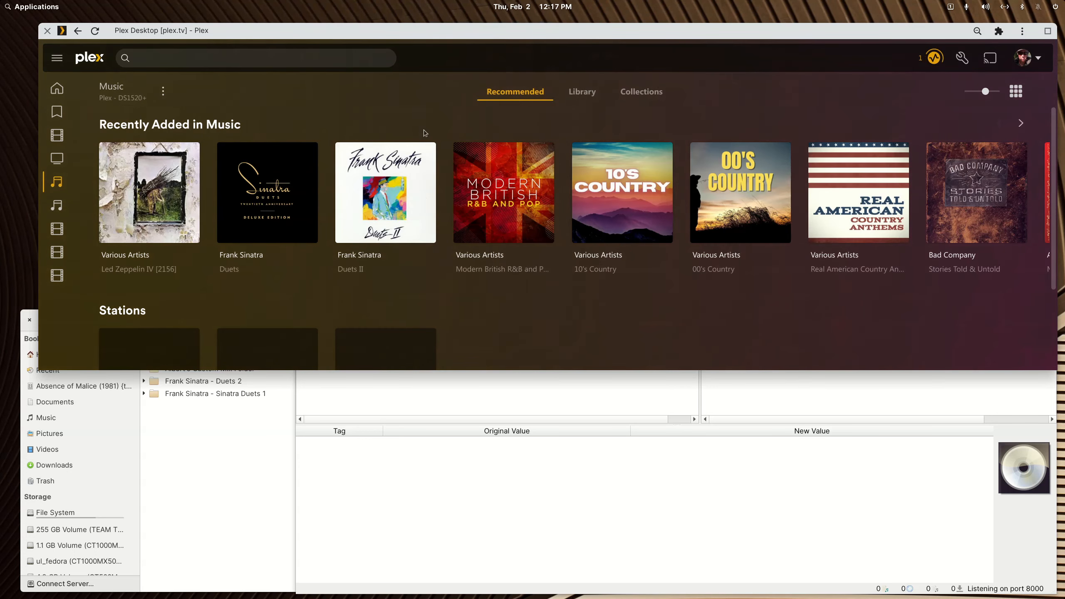
# Examine the title, cover and tracks of the Various Artists album Led Zeppelin IV [2156], and return to the Music library's recommendations
pyautogui.click(195, 210)
pyautogui.scroll(-3, 408, 252)
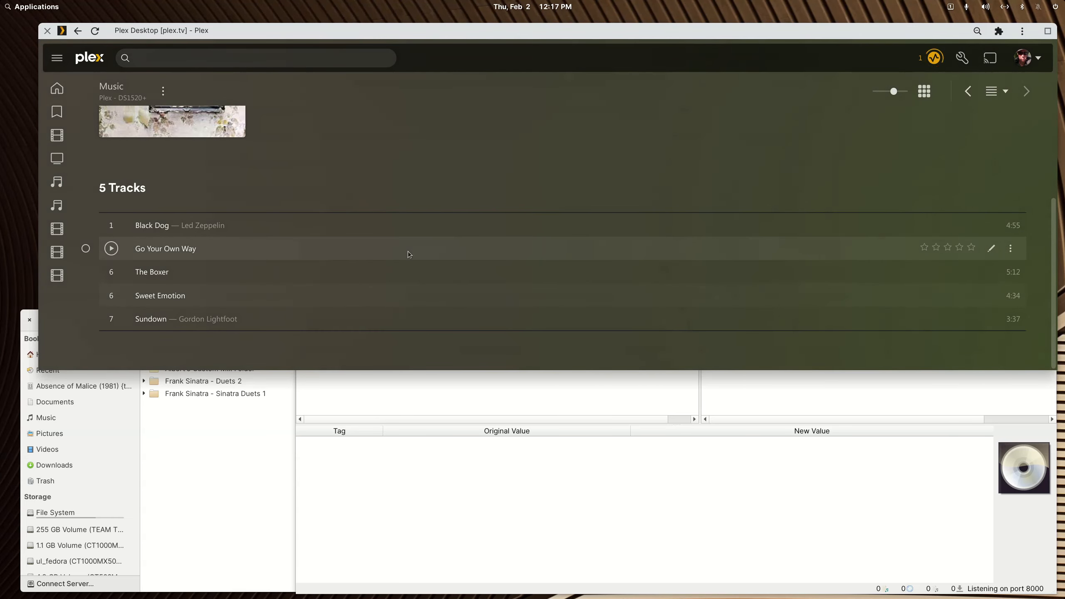
pyautogui.scroll(3, 408, 251)
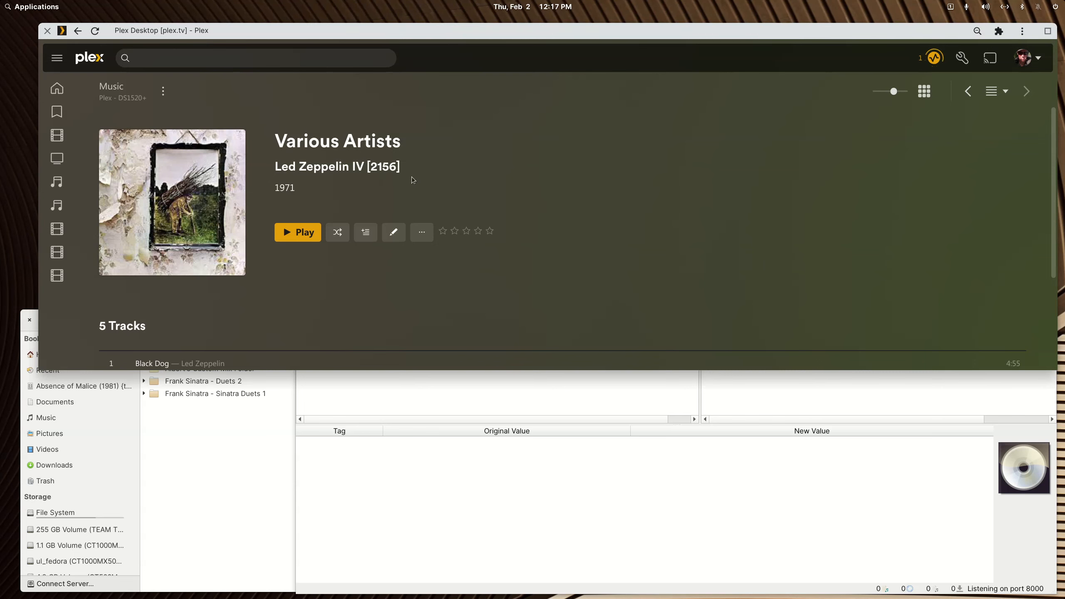
pyautogui.scroll(-3, 412, 179)
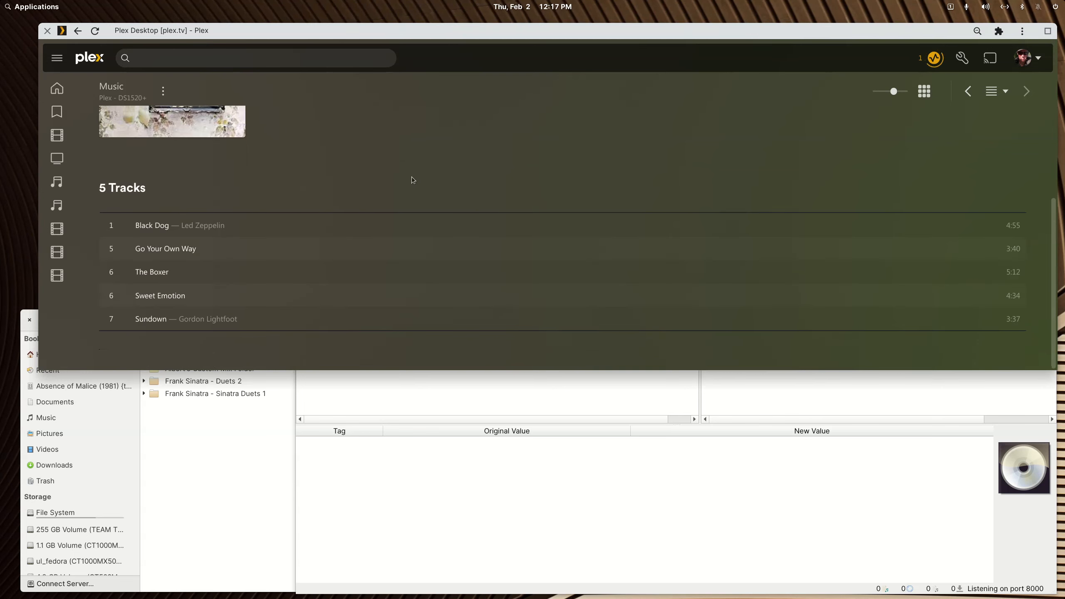
pyautogui.scroll(3, 355, 253)
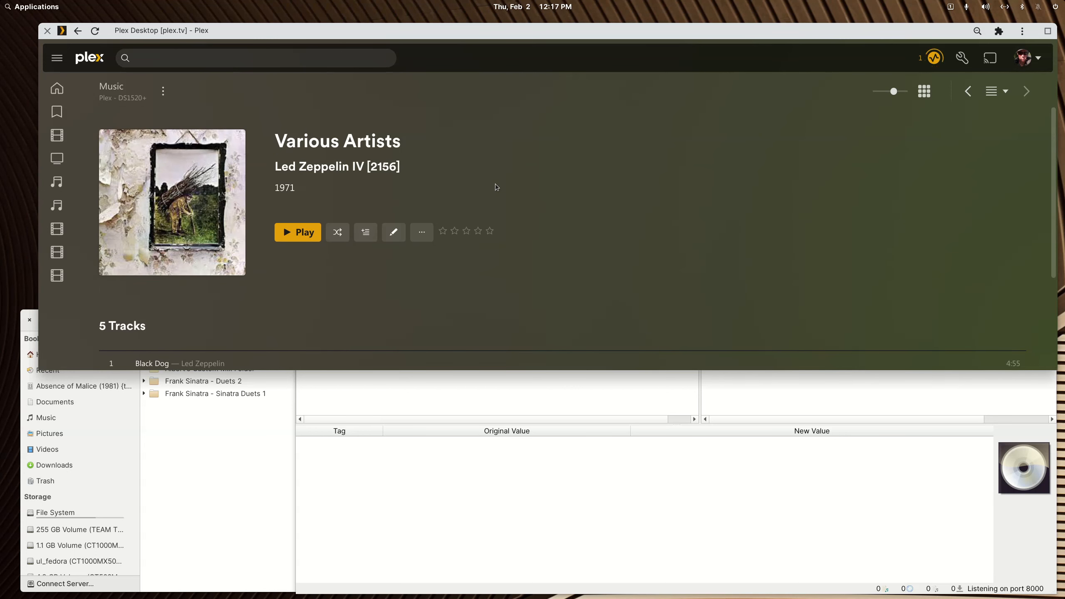
pyautogui.rightClick(470, 101)
pyautogui.click(490, 111)
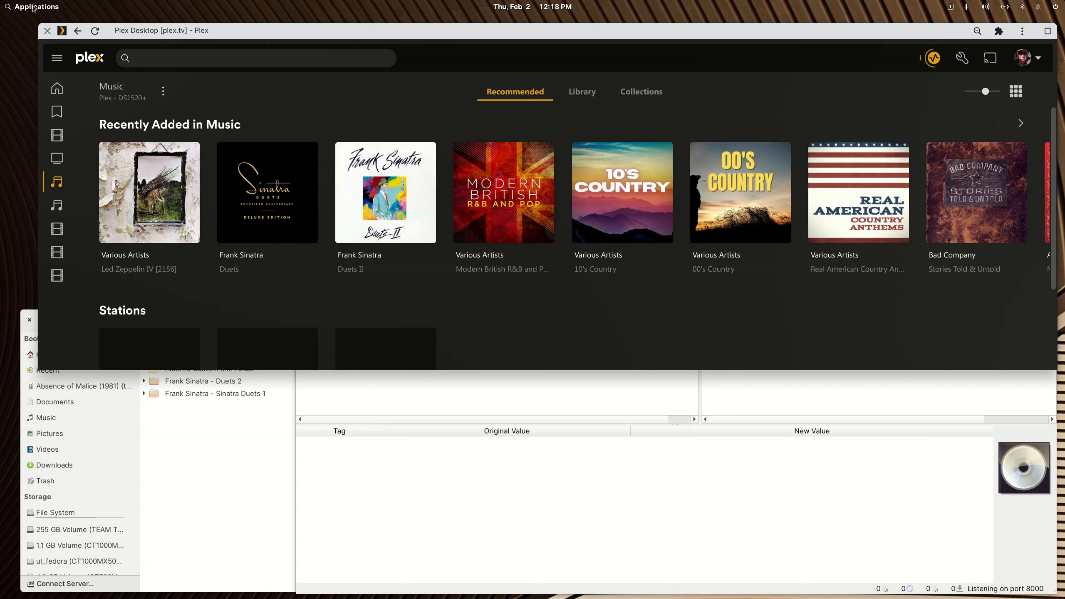
# Permanently delete the custom mix folder from the test music library folder in the file manager, and check Plex's Music scanning activity
pyautogui.click(209, 461)
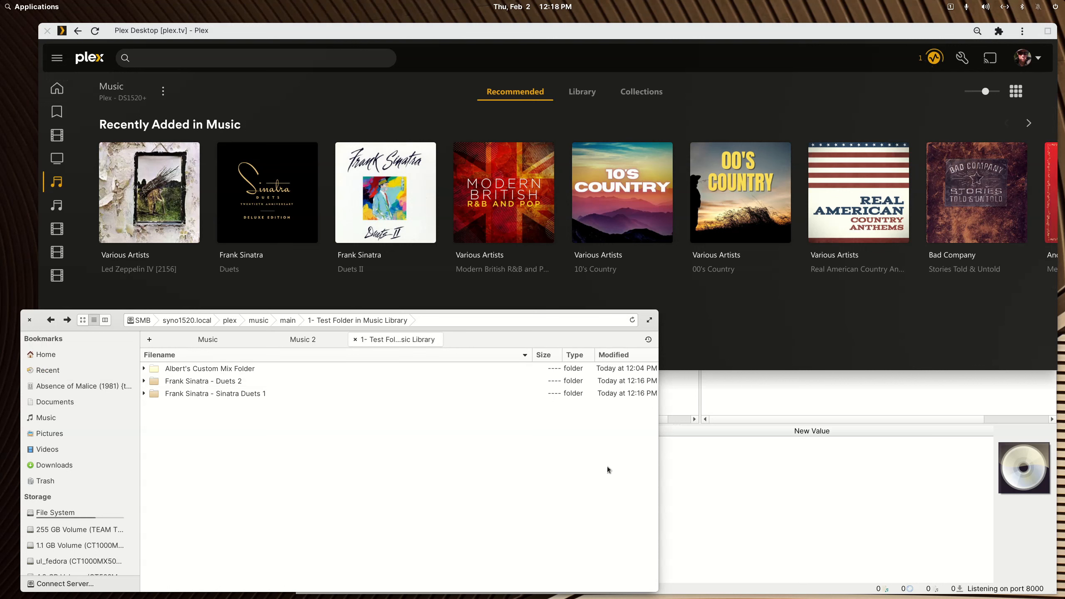
pyautogui.rightClick(194, 371)
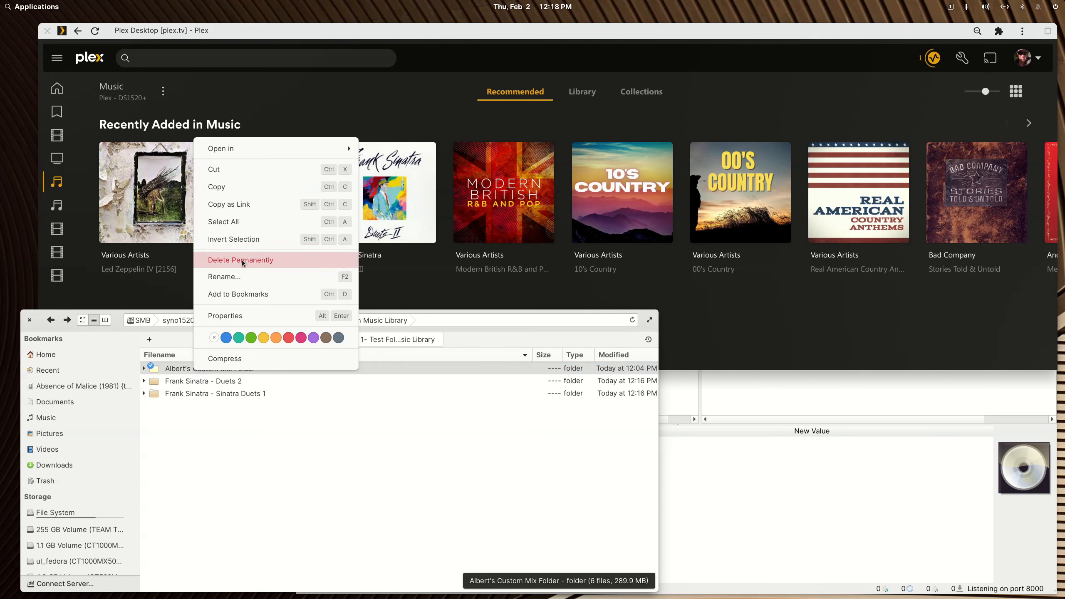
pyautogui.click(242, 260)
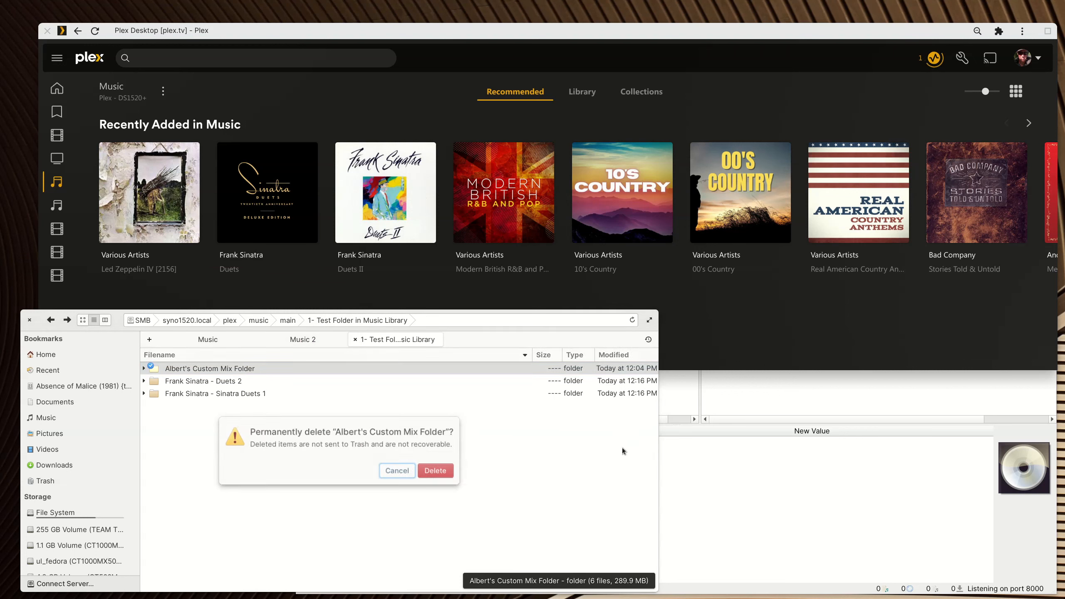
pyautogui.click(423, 469)
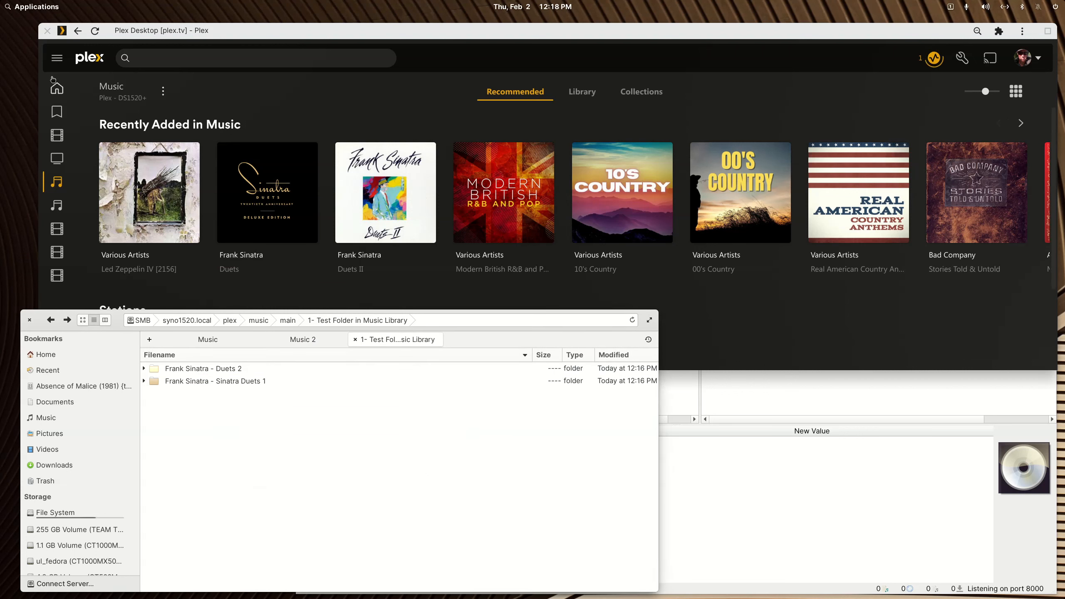
pyautogui.click(932, 57)
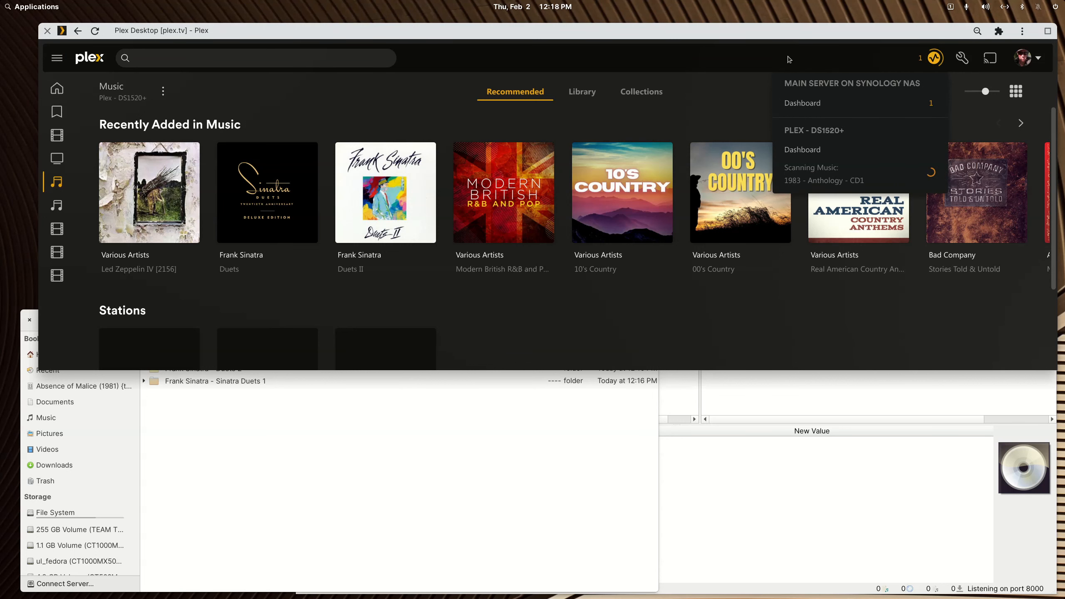
pyautogui.click(588, 61)
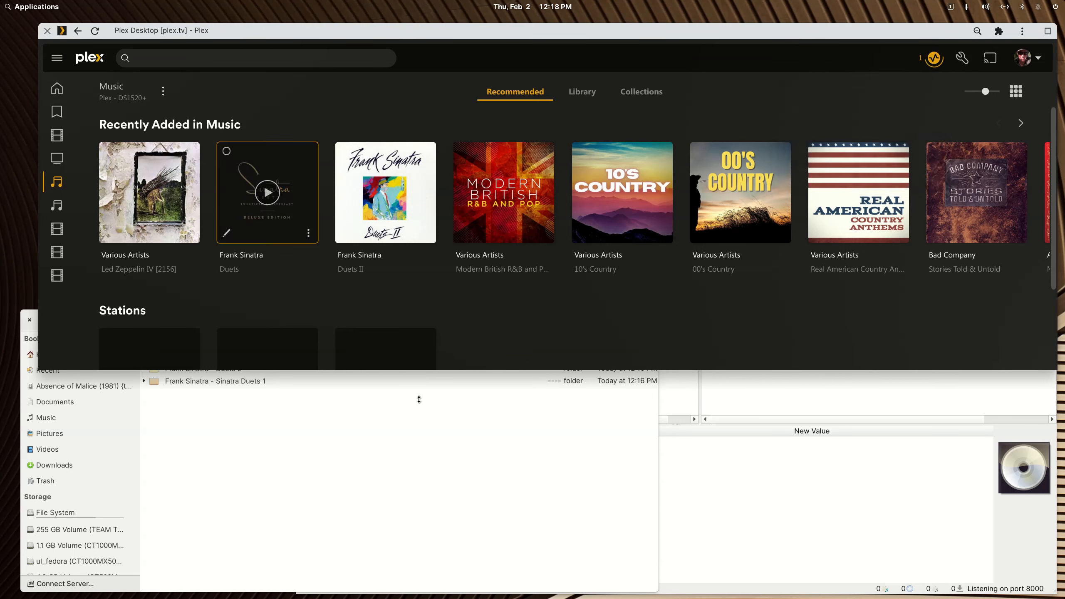
# Add the custom mix folder from the local Music 2 folder to MusicBrainz Picard, and expand that folder's files in the file manager
pyautogui.click(455, 461)
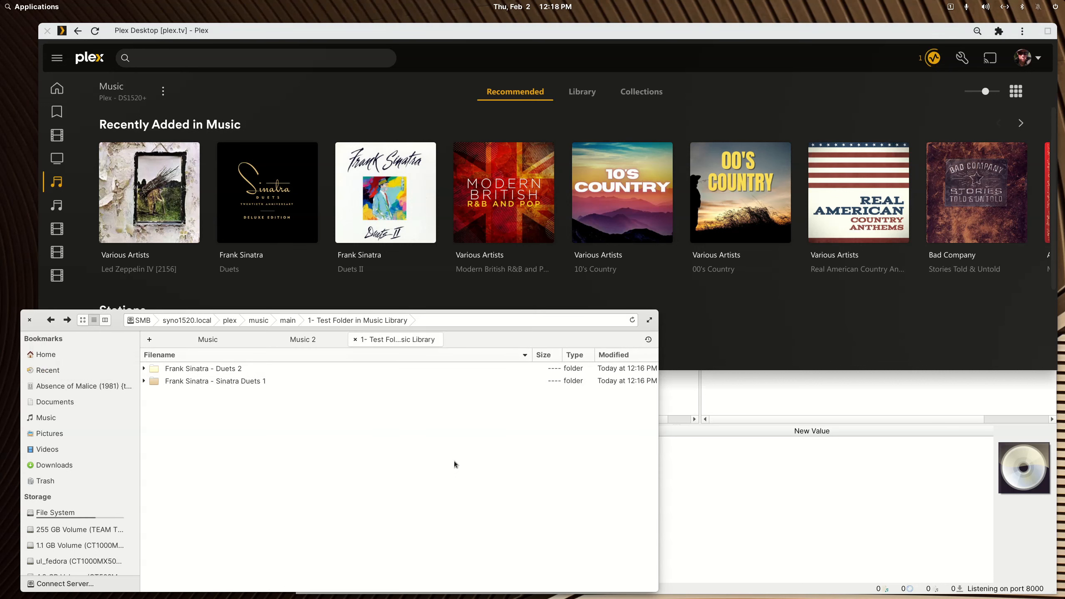
pyautogui.click(214, 340)
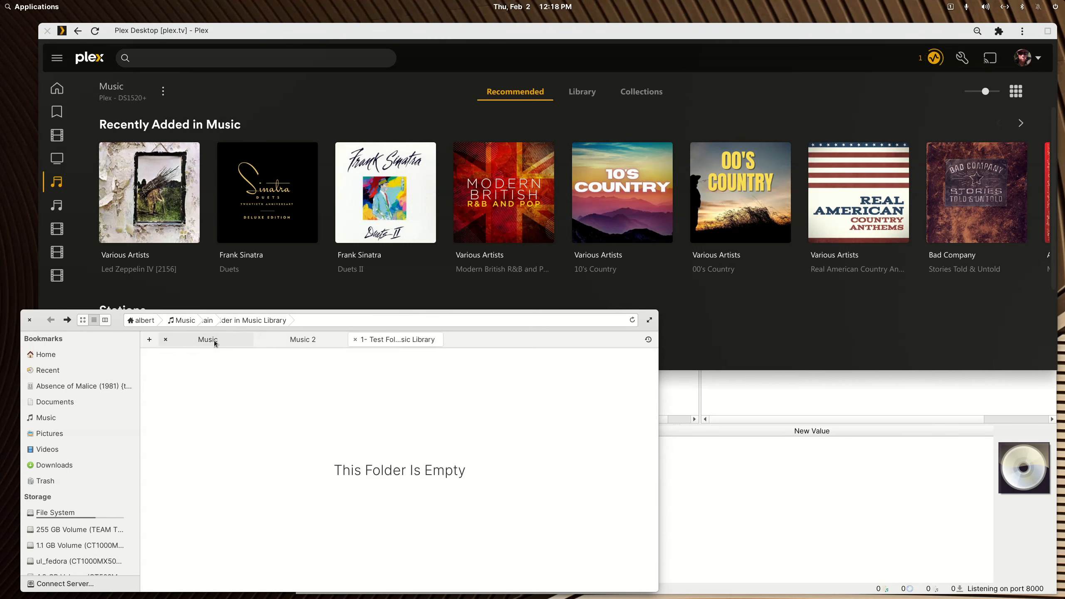
pyautogui.click(306, 340)
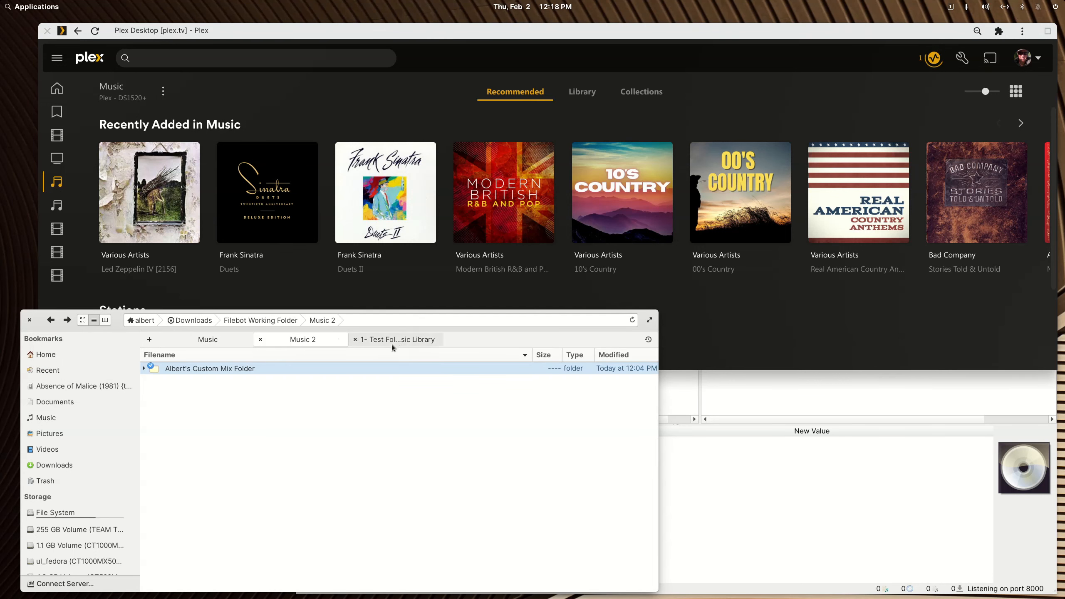
pyautogui.click(719, 480)
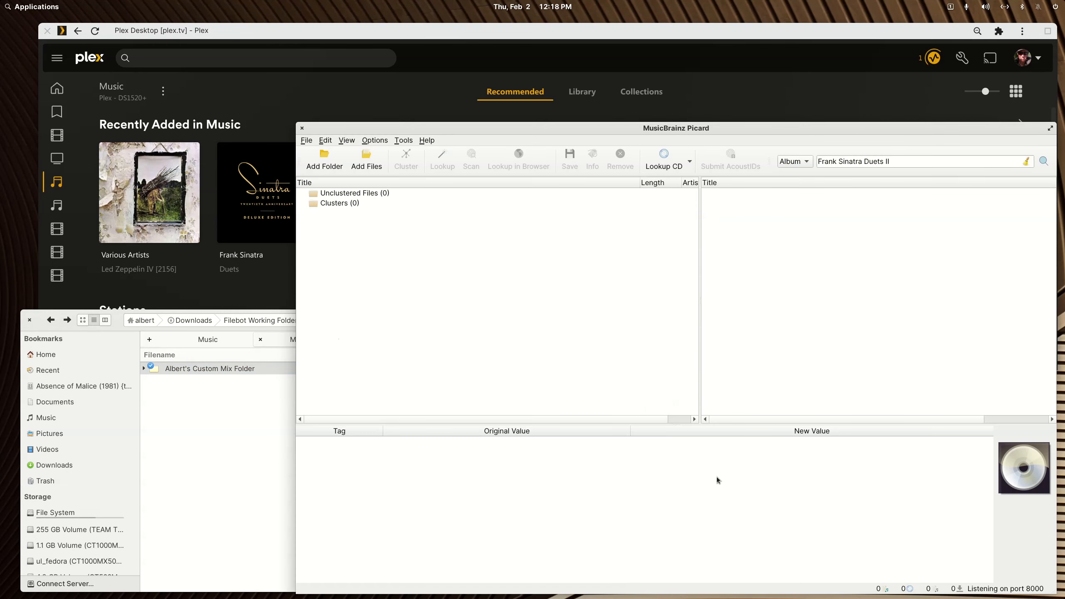
pyautogui.moveTo(186, 372); pyautogui.dragTo(509, 257)
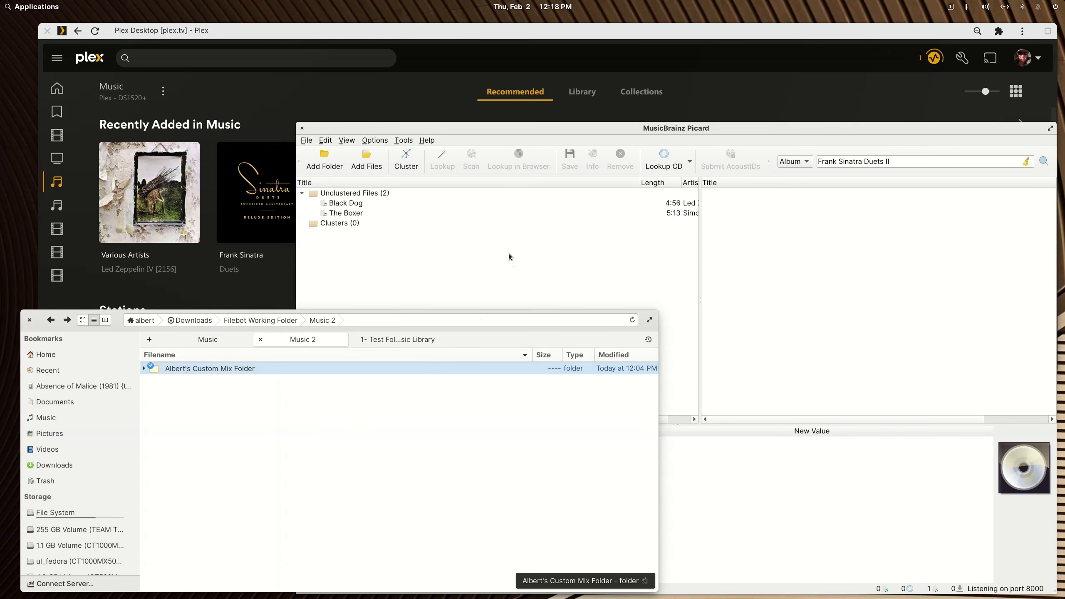
pyautogui.click(143, 368)
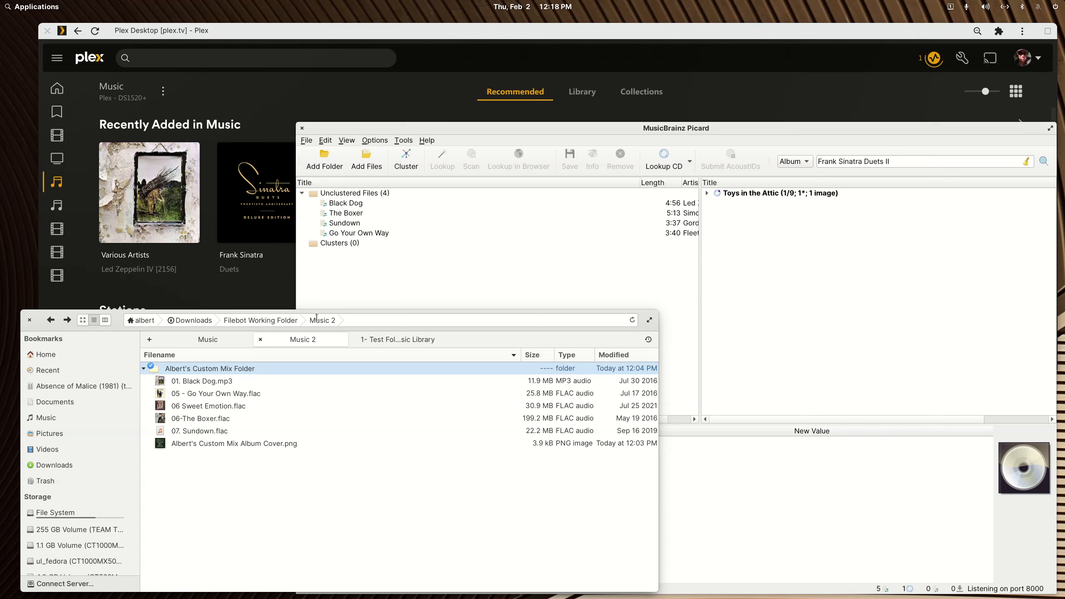
# In Picard, review the tags of Black Dog, The Boxer and Go Your Own Way, and remove all unclustered files
pyautogui.click(386, 261)
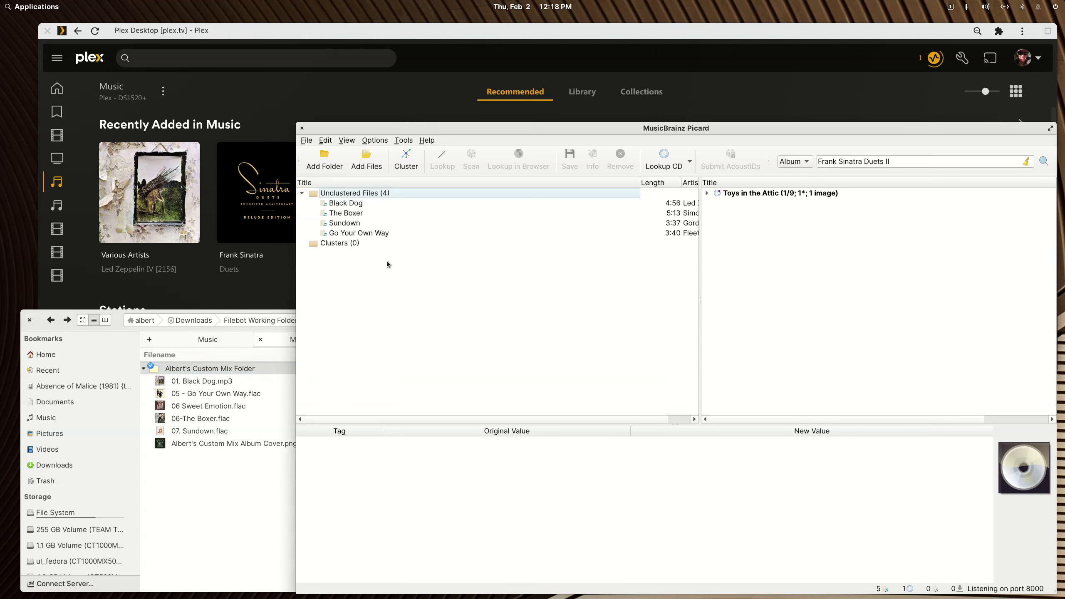
pyautogui.click(357, 202)
pyautogui.click(360, 215)
pyautogui.click(359, 233)
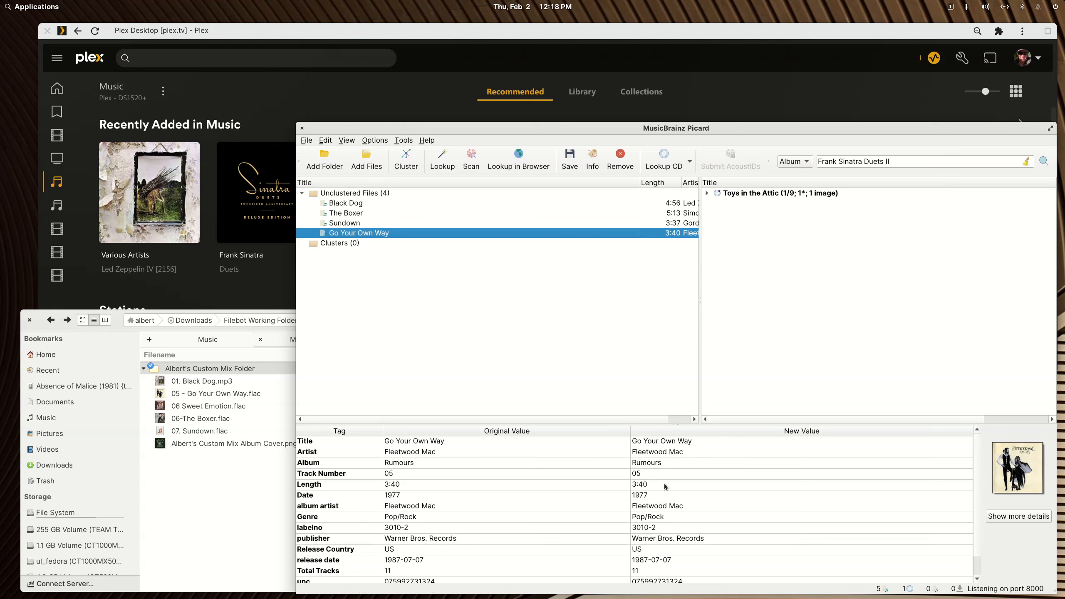
pyautogui.rightClick(353, 194)
pyautogui.click(380, 289)
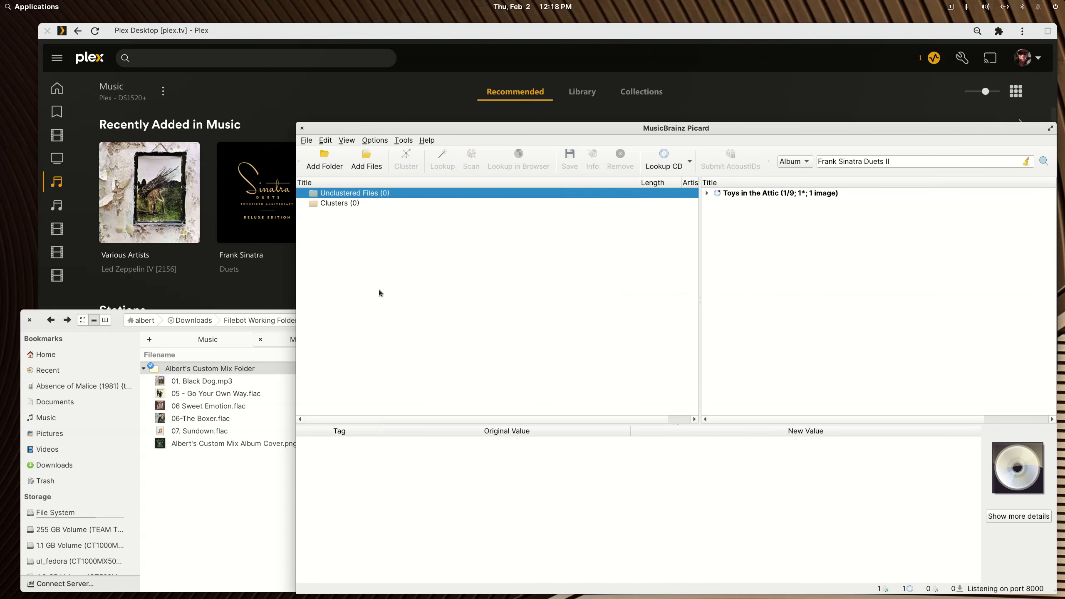
# In the custom mix folder, rename the Go Your Own Way file as 01 - Go Your Own Way.flac
pyautogui.click(190, 511)
pyautogui.press('Down')
pyautogui.press('Down')
pyautogui.press('Down')
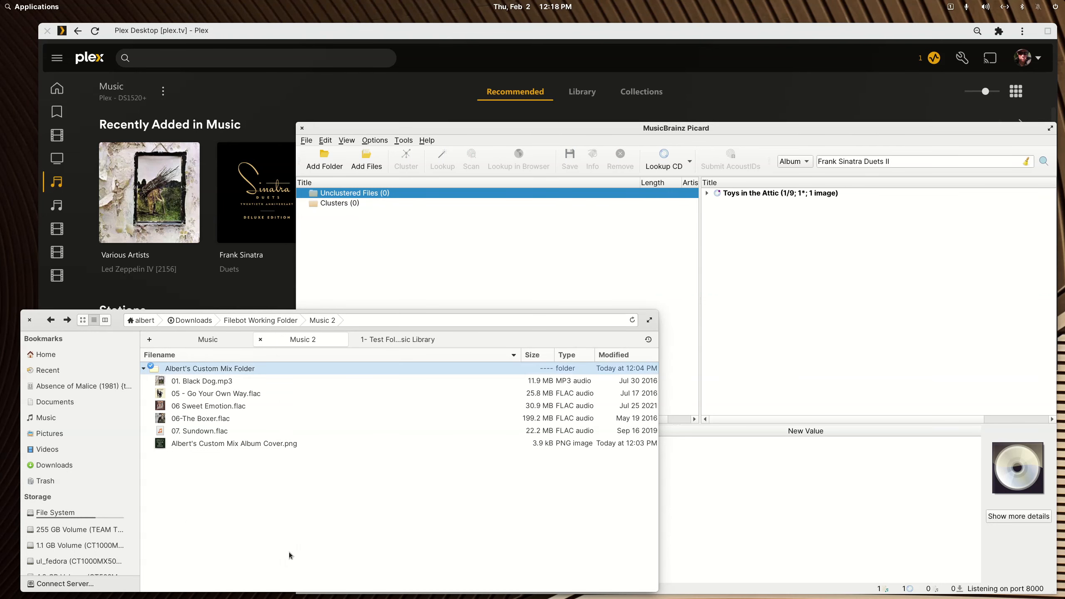
pyautogui.press('F2')
pyautogui.press('Right')
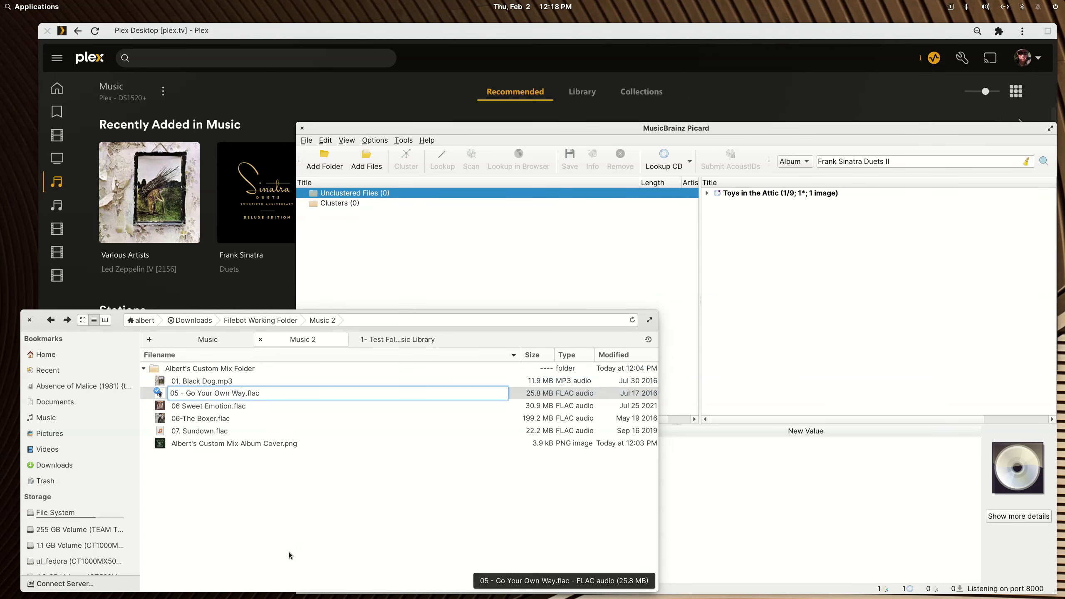
pyautogui.press('BackSpace')
pyautogui.write('1')
pyautogui.press('Return')
# Rename the Black Dog file as 02. Black Dog.mp3
pyautogui.press('Down')
pyautogui.press('Up')
pyautogui.press('Up')
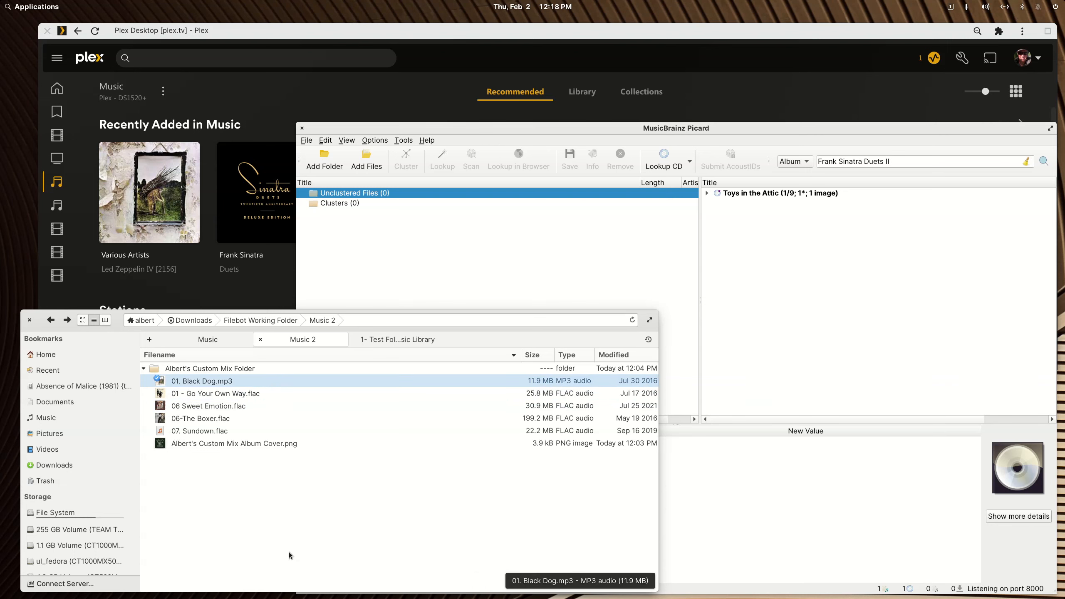
pyautogui.press('F2')
pyautogui.press('Left')
pyautogui.press('Right')
pyautogui.press('Delete')
pyautogui.write('2')
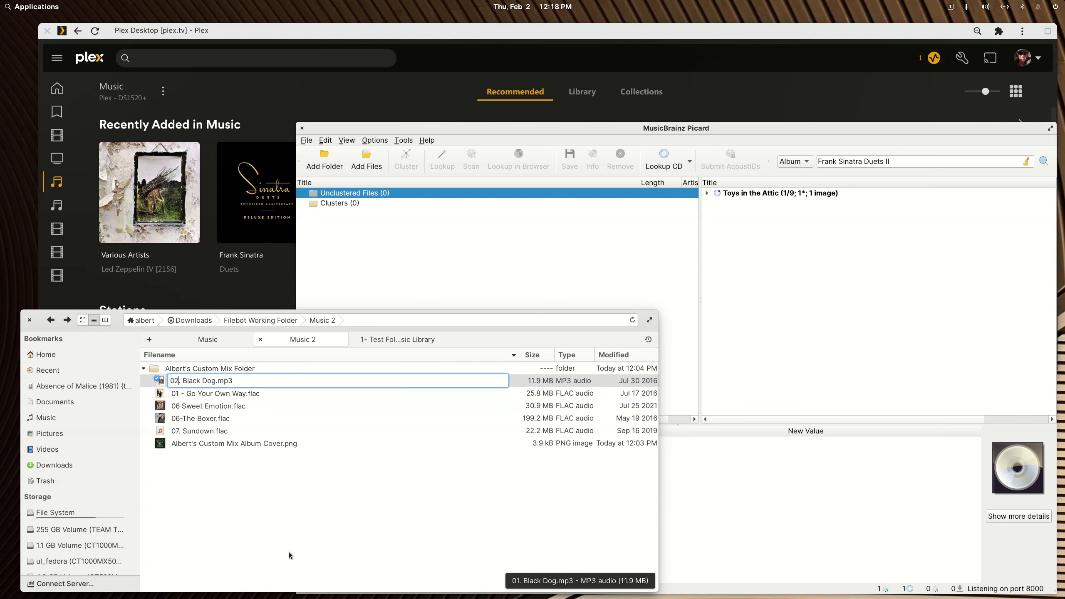
pyautogui.press('Return')
# Rename the Sweet Emotion file as 03 Sweet Emotion.flac
pyautogui.press('Down')
pyautogui.press('F2')
pyautogui.press('Left')
pyautogui.press('Right')
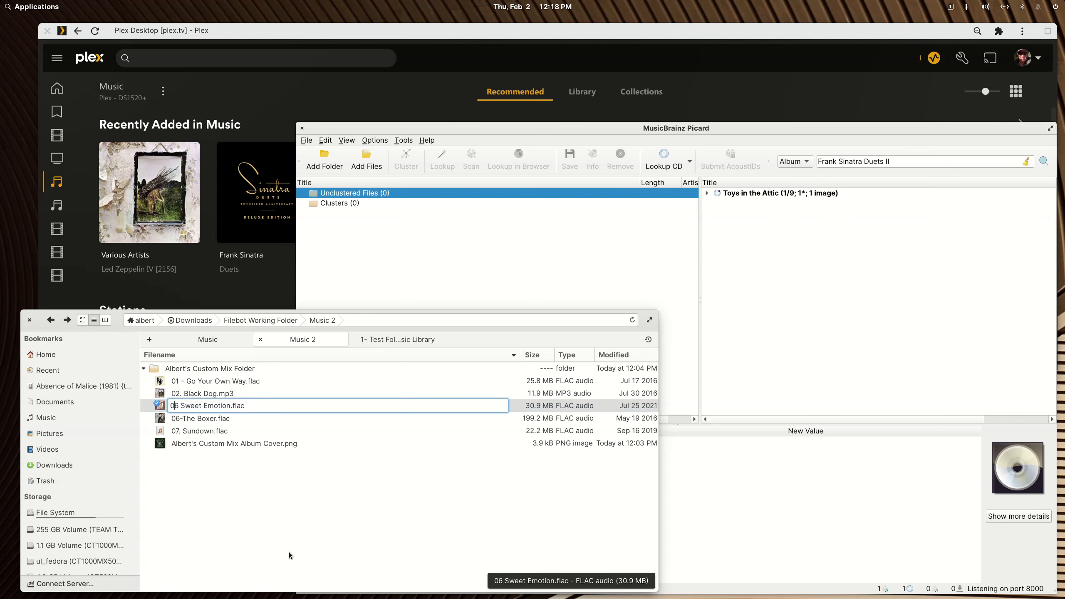
pyautogui.press('Delete')
pyautogui.write('3')
pyautogui.press('Return')
# Rename The Boxer file as 04-The Boxer.flac
pyautogui.press('Down')
pyautogui.press('Down')
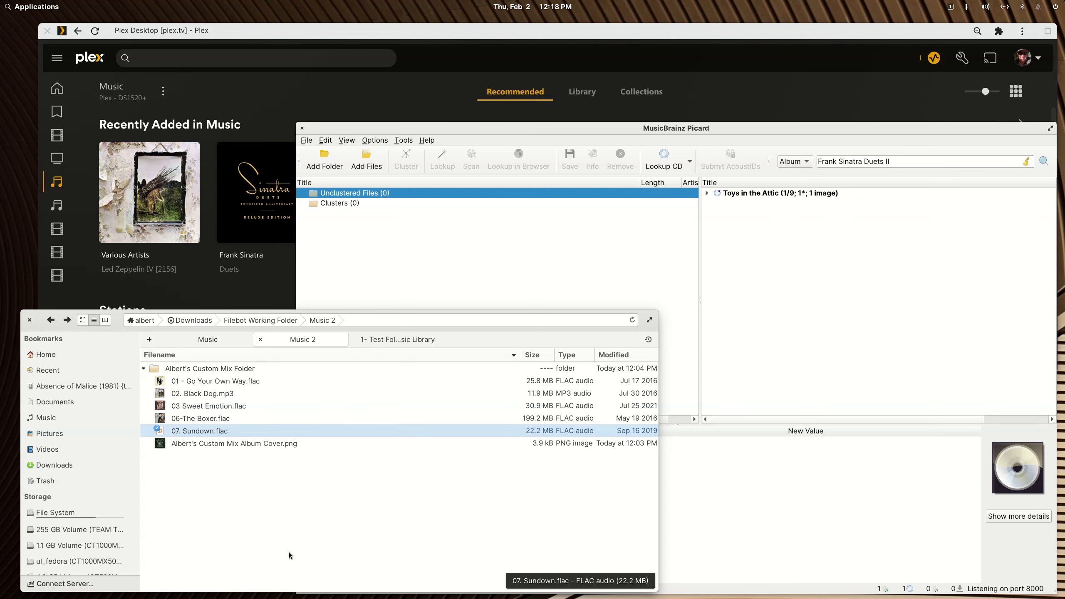
pyautogui.press('Up')
pyautogui.press('F2')
pyautogui.press('Right')
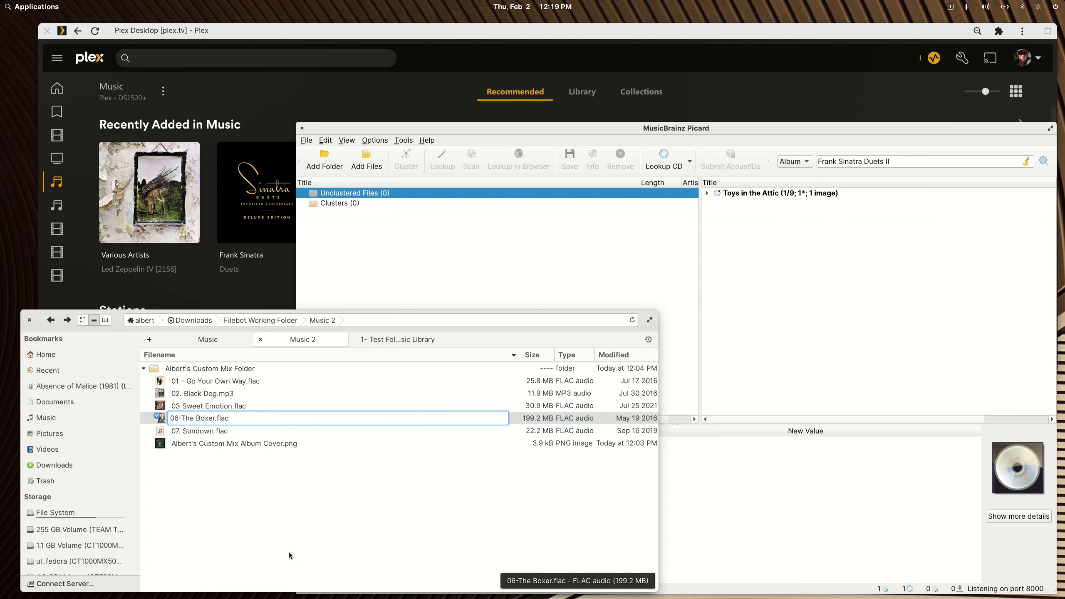
pyautogui.press('BackSpace')
pyautogui.write('4')
pyautogui.press('Return')
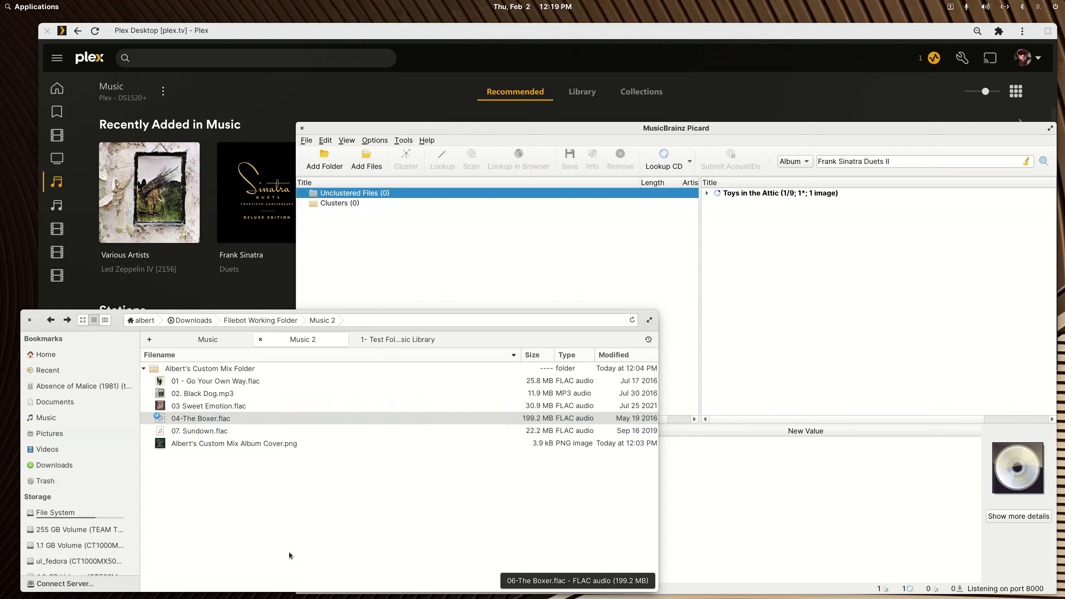
# Rename the Sundown file as 05. Sundown.flac
pyautogui.press('Down')
pyautogui.press('Down')
pyautogui.press('Up')
pyautogui.press('F2')
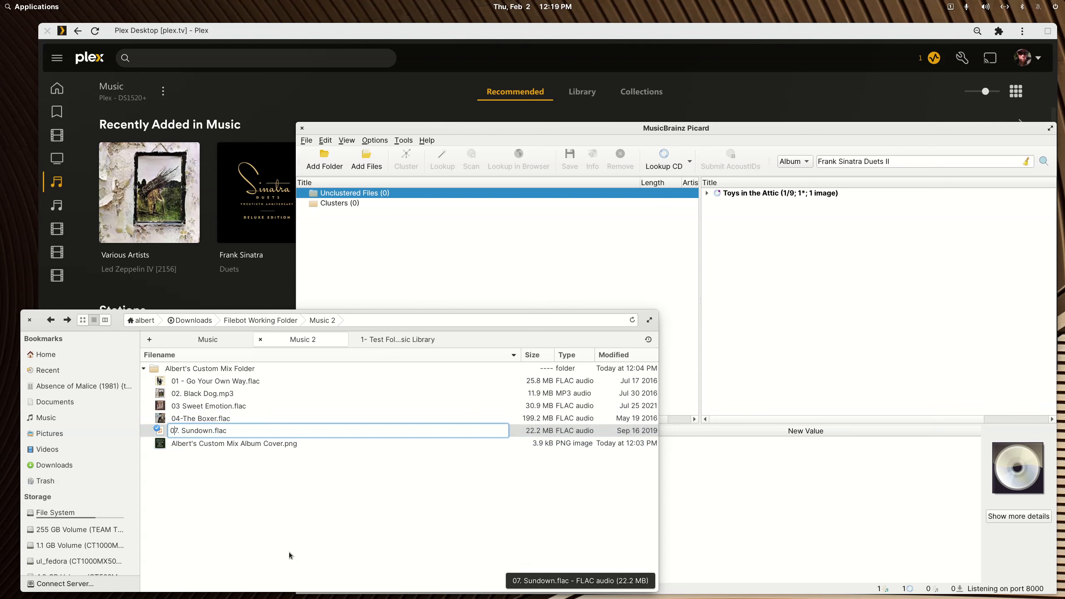
pyautogui.press('Delete')
pyautogui.write('5')
pyautogui.press('Return')
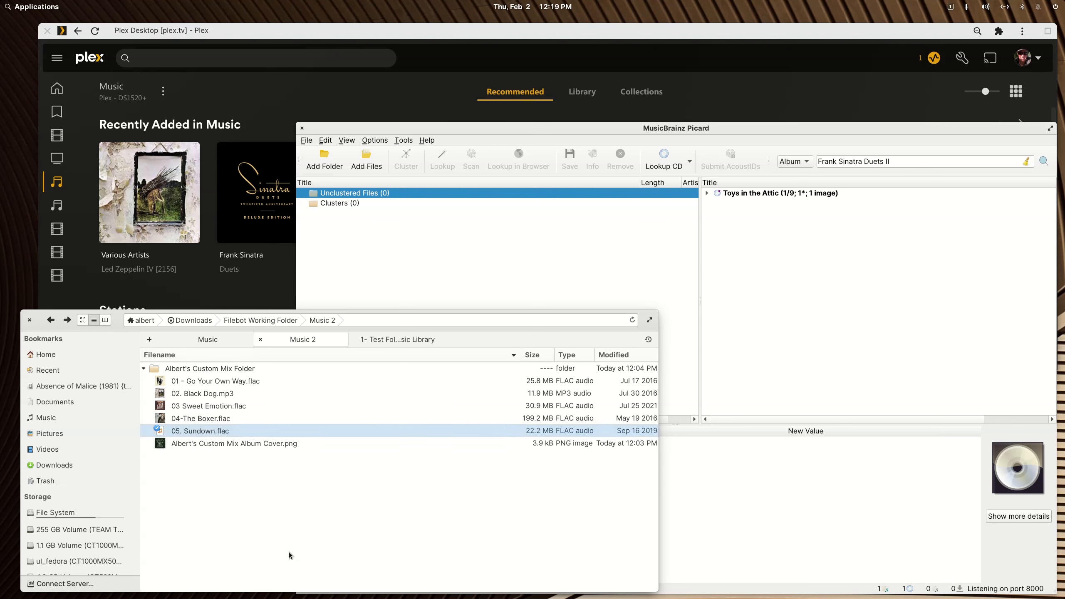
# Add the five renumbered audio files of the custom mix, without the cover image, to MusicBrainz Picard
pyautogui.hotkey('shift', 'Up')
pyautogui.hotkey('shift', 'Up')
pyautogui.hotkey('shift', 'Up')
pyautogui.hotkey('shift', 'Up')
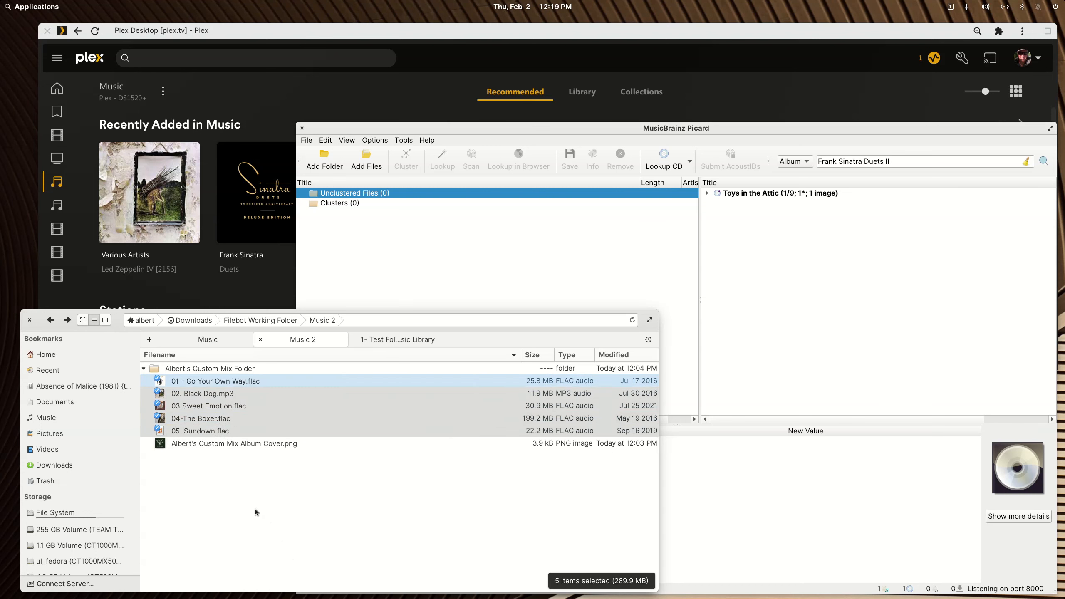
pyautogui.moveTo(252, 387); pyautogui.dragTo(479, 266)
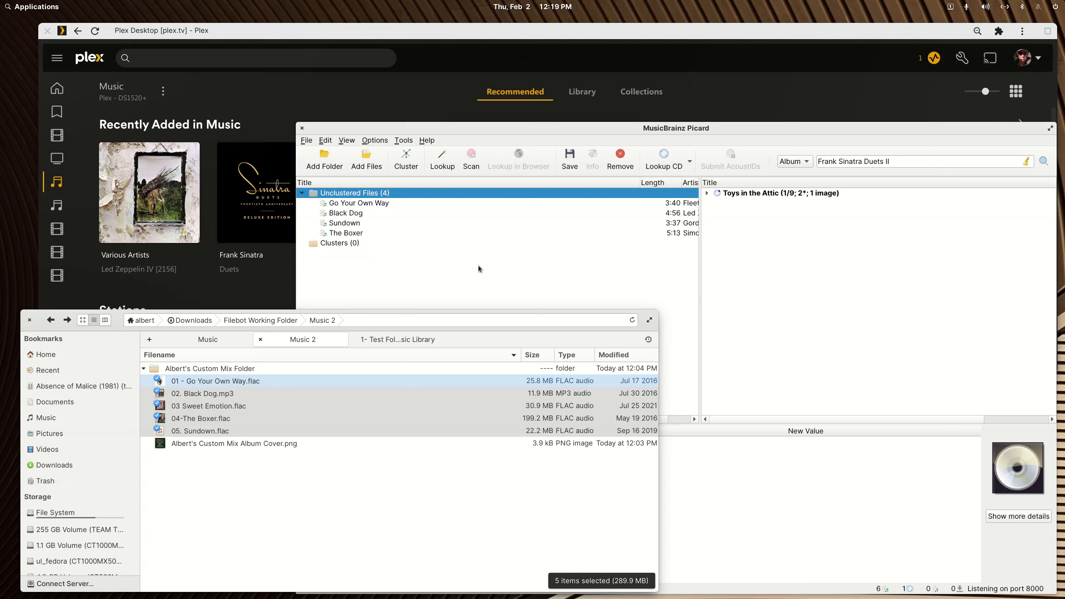
# Edit the track number tags of Go Your Own Way and Black Dog among Picard's unclustered files
pyautogui.click(370, 204)
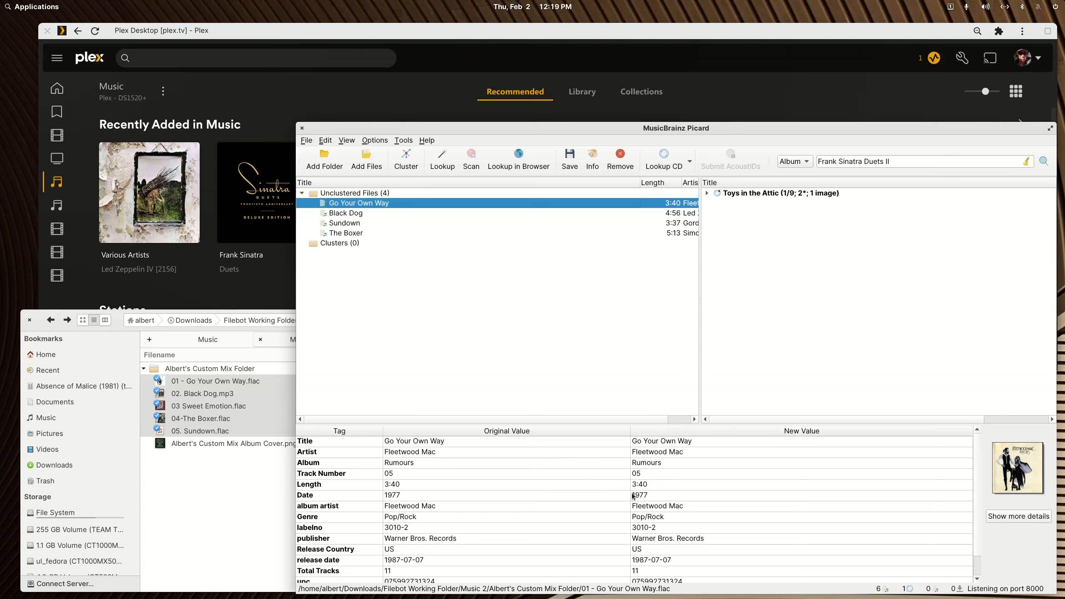
pyautogui.click(638, 475)
pyautogui.doubleClick(638, 476)
pyautogui.moveTo(640, 475); pyautogui.dragTo(637, 475)
pyautogui.click(363, 214)
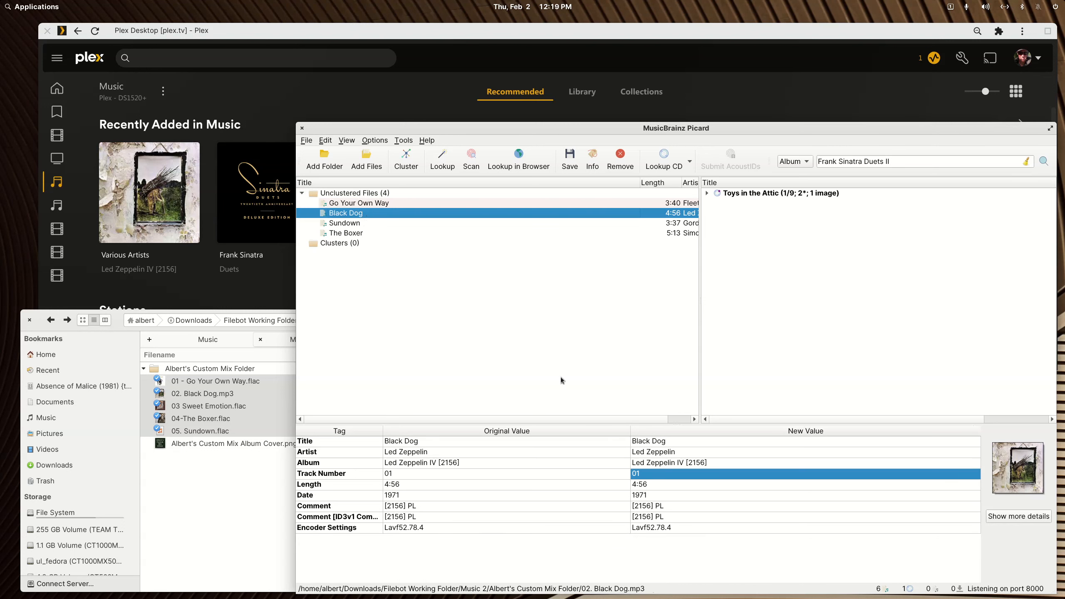
pyautogui.doubleClick(651, 473)
pyautogui.click(646, 473)
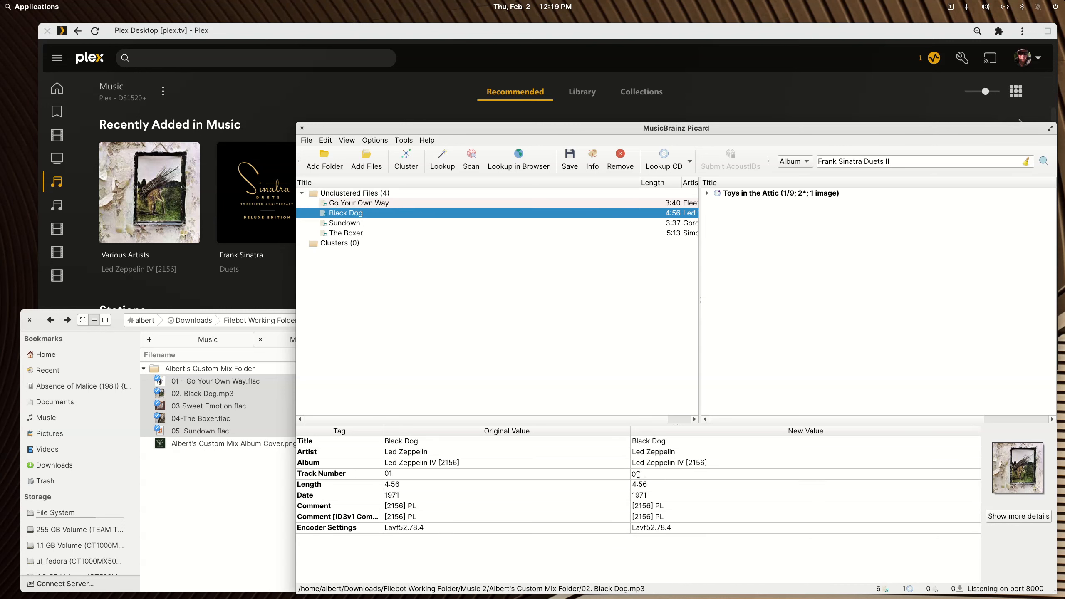
# Set the track number tag of Sundown to 03 and that of The Boxer to 04
pyautogui.click(348, 224)
pyautogui.doubleClick(654, 474)
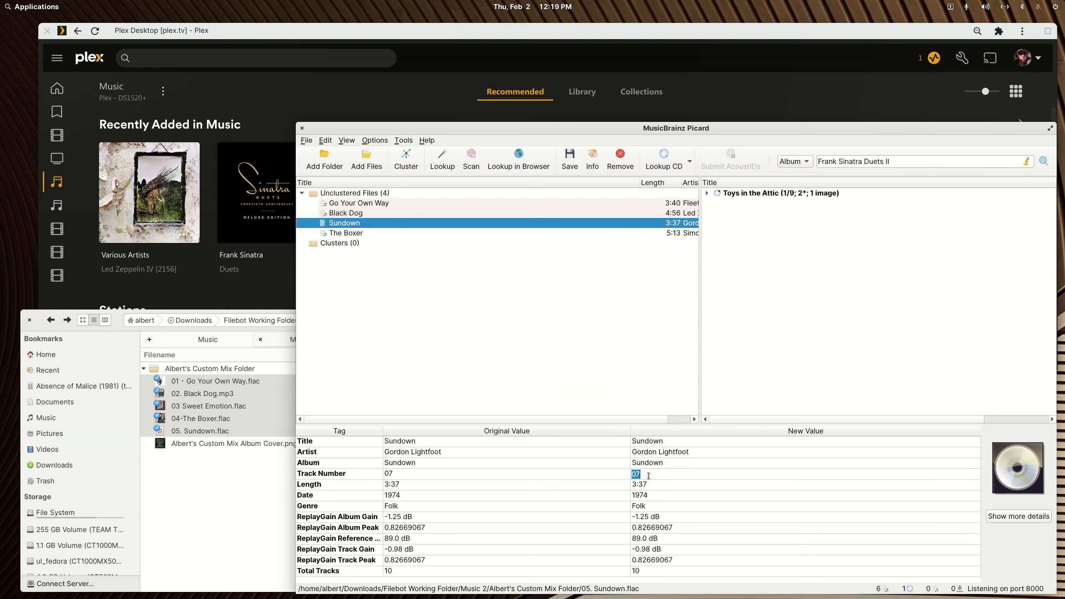
pyautogui.click(639, 474)
pyautogui.write('3')
pyautogui.click(361, 233)
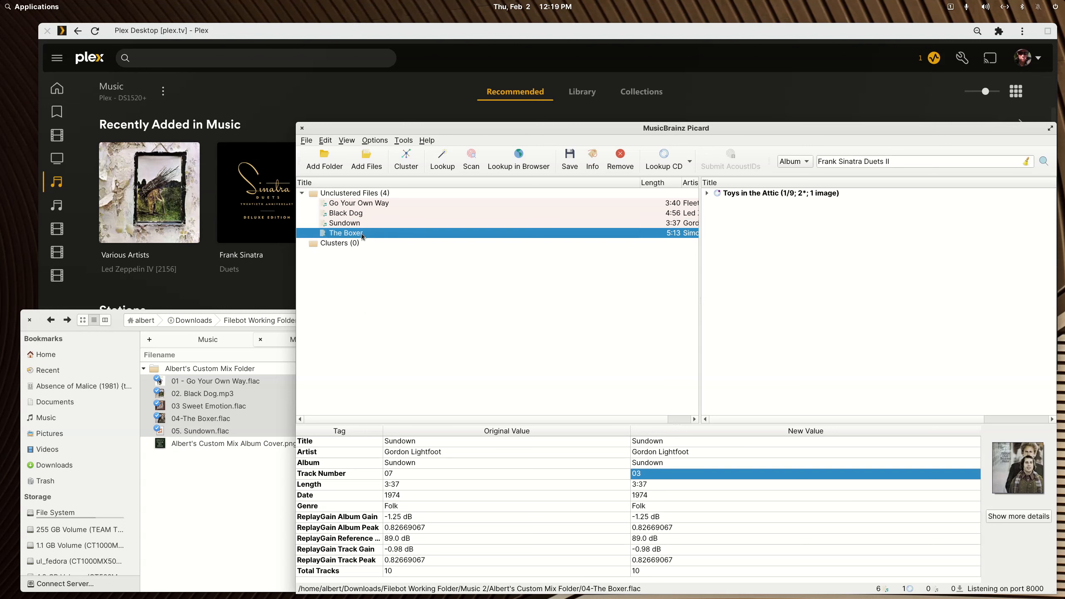
pyautogui.doubleClick(639, 475)
pyautogui.moveTo(641, 475); pyautogui.dragTo(635, 475)
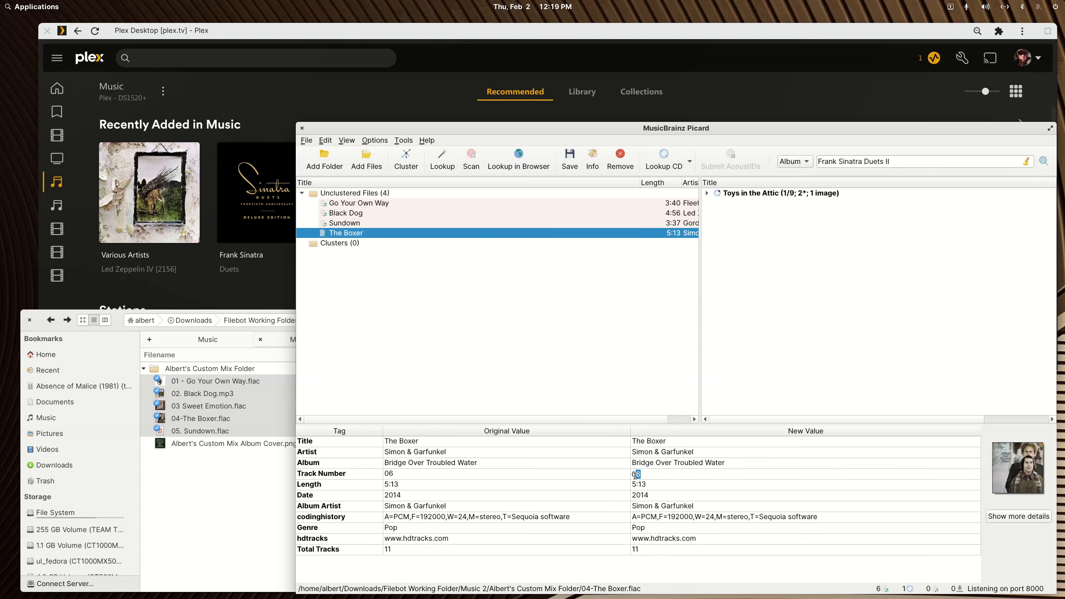
pyautogui.write('4')
pyautogui.click(431, 339)
# Move the Sweet Emotion files out of the matched Toys in the Attic album into the unclustered files, and remove that album
pyautogui.moveTo(744, 193); pyautogui.dragTo(405, 261)
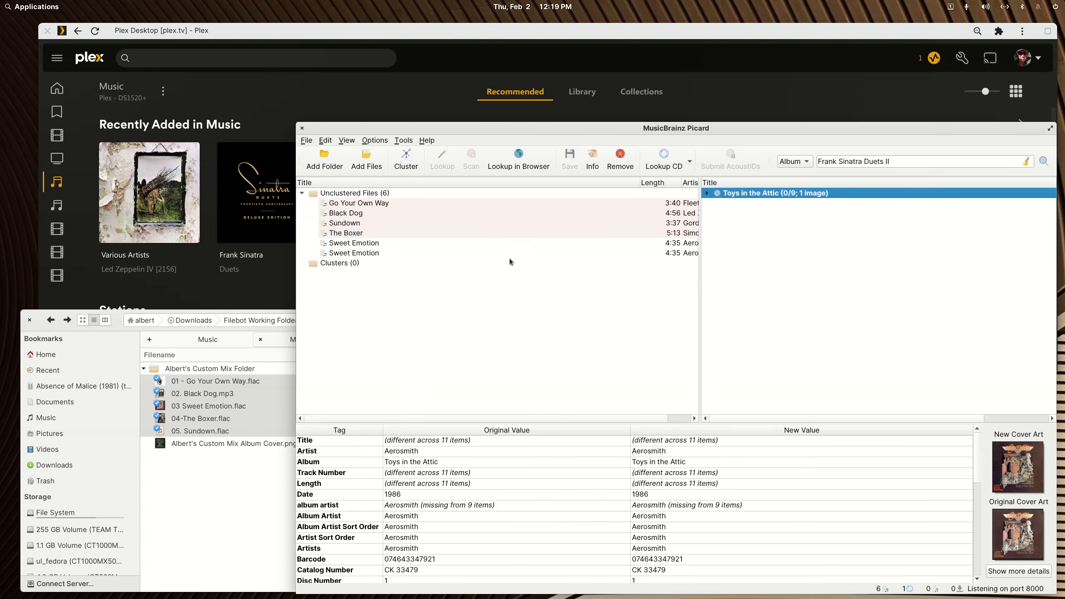
pyautogui.rightClick(747, 195)
pyautogui.click(770, 252)
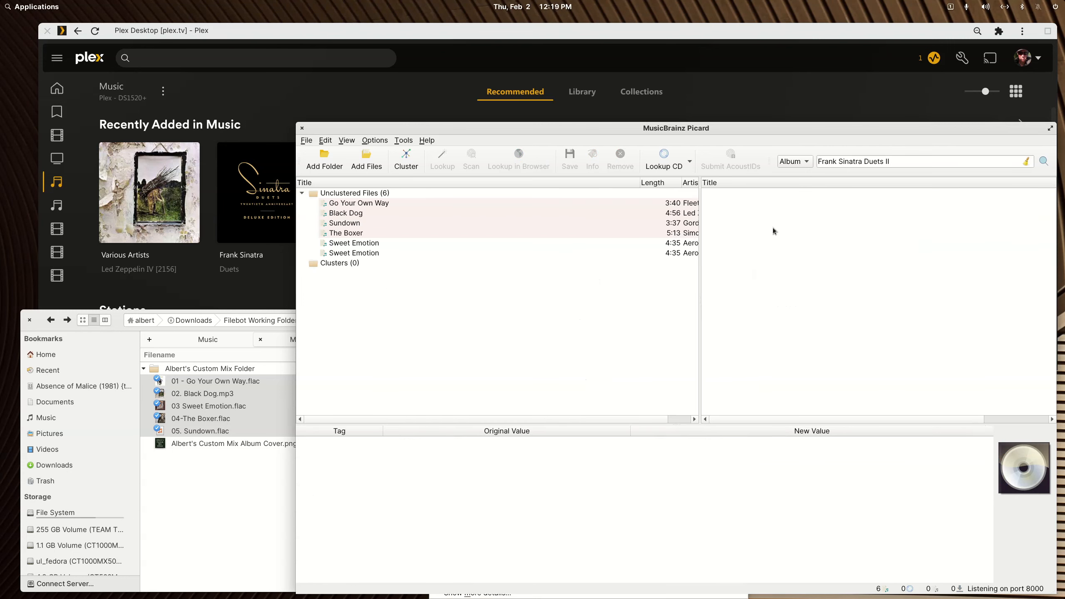
# Remove the duplicate Sweet Emotion entry loaded from 03 Sweet Emotion.flac from the unclustered files
pyautogui.click(363, 246)
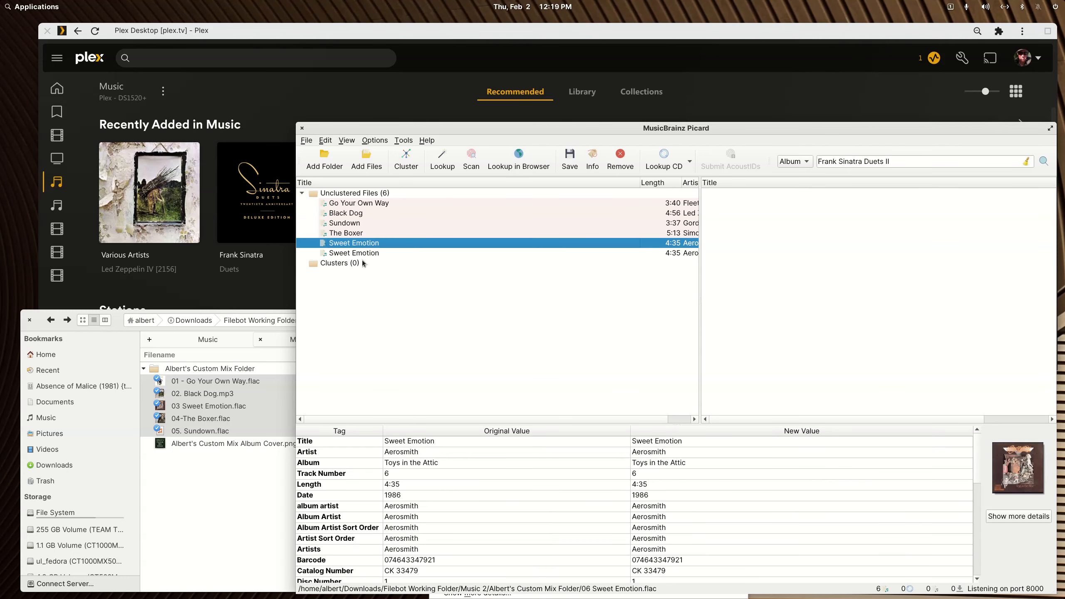
pyautogui.click(363, 261)
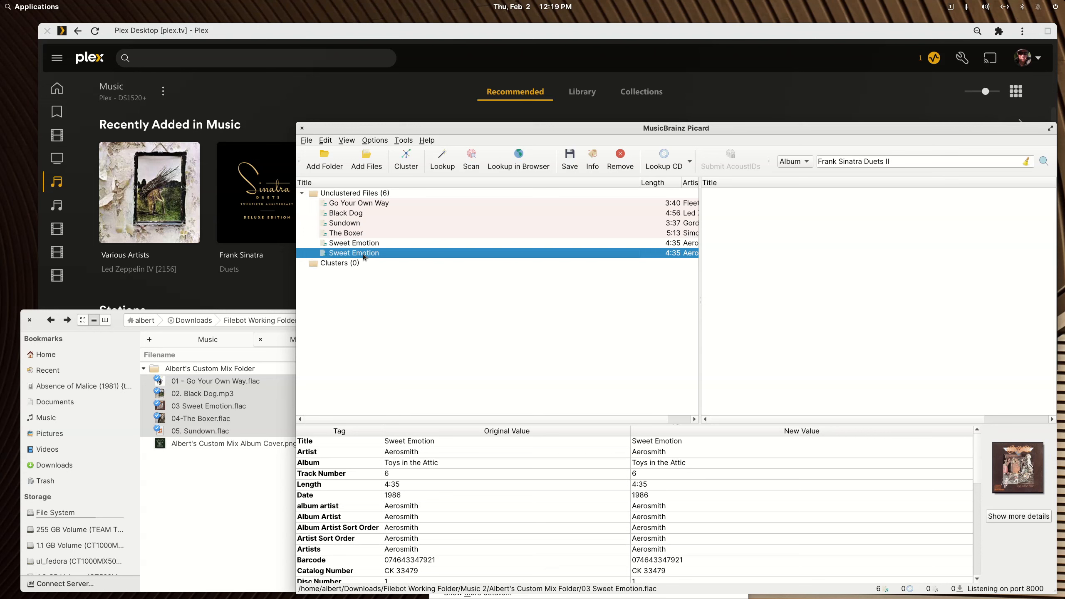
pyautogui.rightClick(363, 253)
pyautogui.click(390, 399)
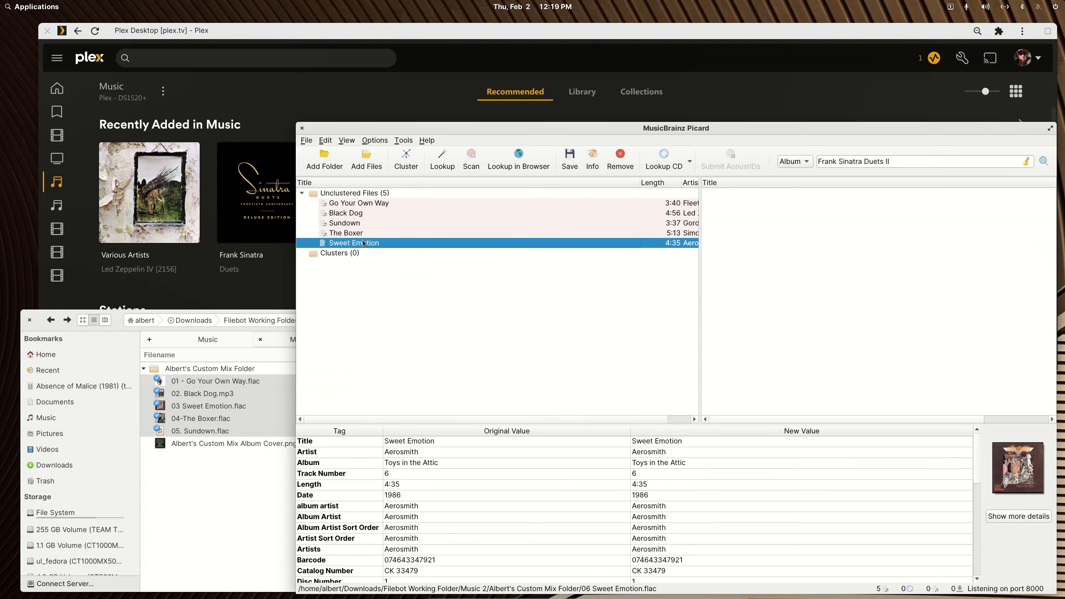
# Set the track number tag of the remaining Sweet Emotion file to 03
pyautogui.click(638, 473)
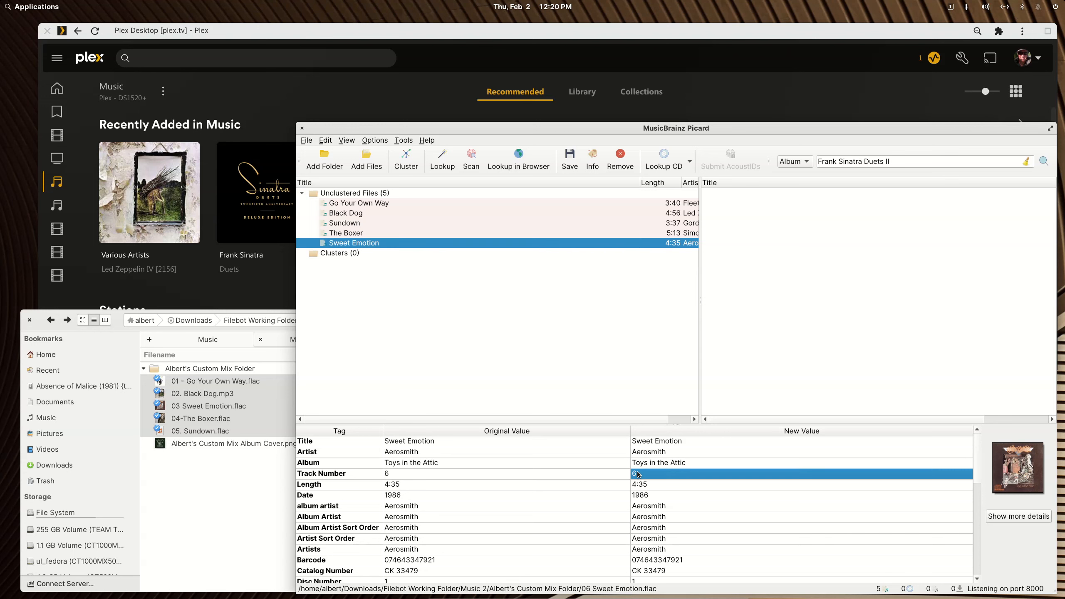
pyautogui.doubleClick(638, 474)
pyautogui.write('03')
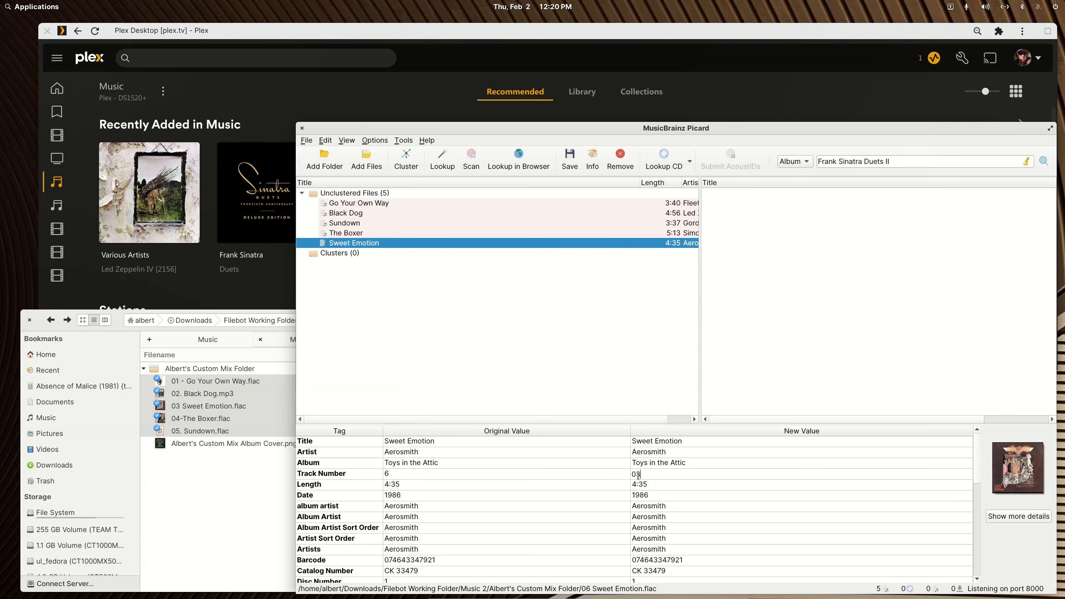
pyautogui.press('Return')
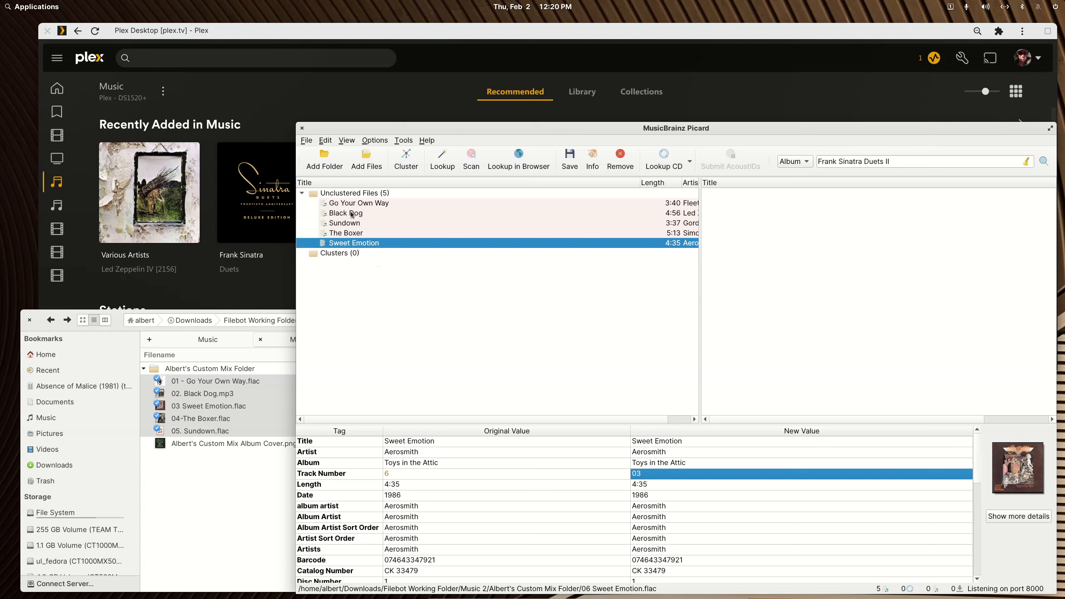
# Check the tags of The Boxer and Sweet Emotion, and set Sundown's track number tag to 05
pyautogui.click(347, 234)
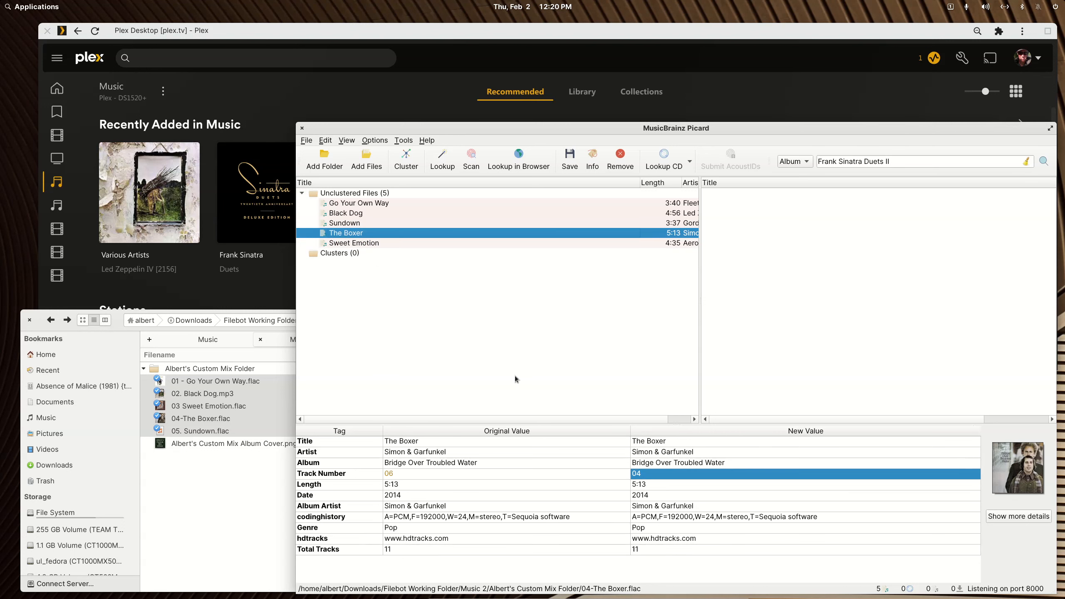
pyautogui.click(342, 244)
pyautogui.click(348, 226)
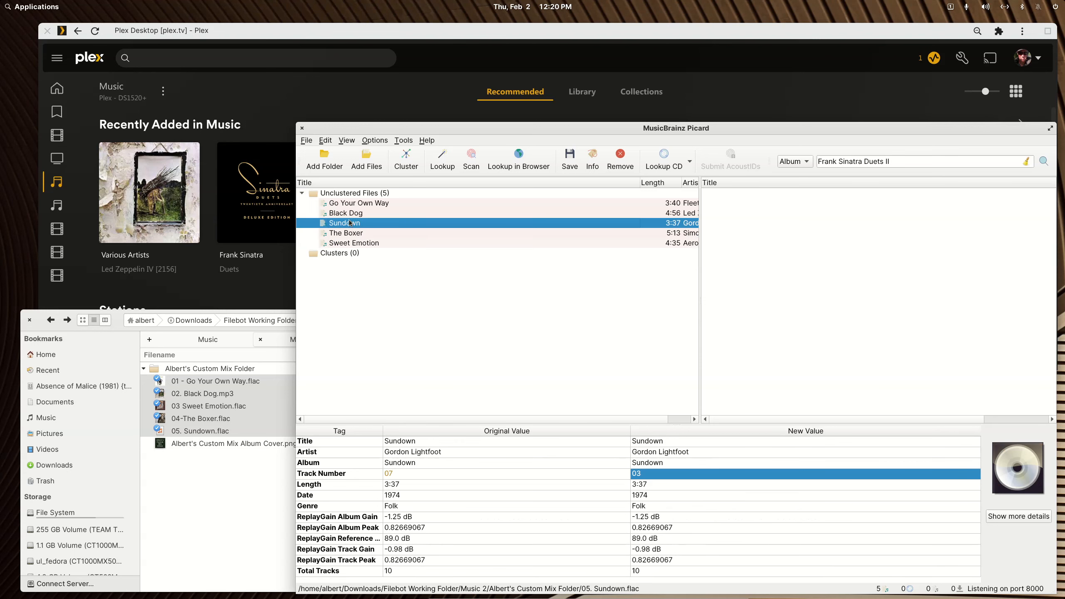
pyautogui.doubleClick(636, 473)
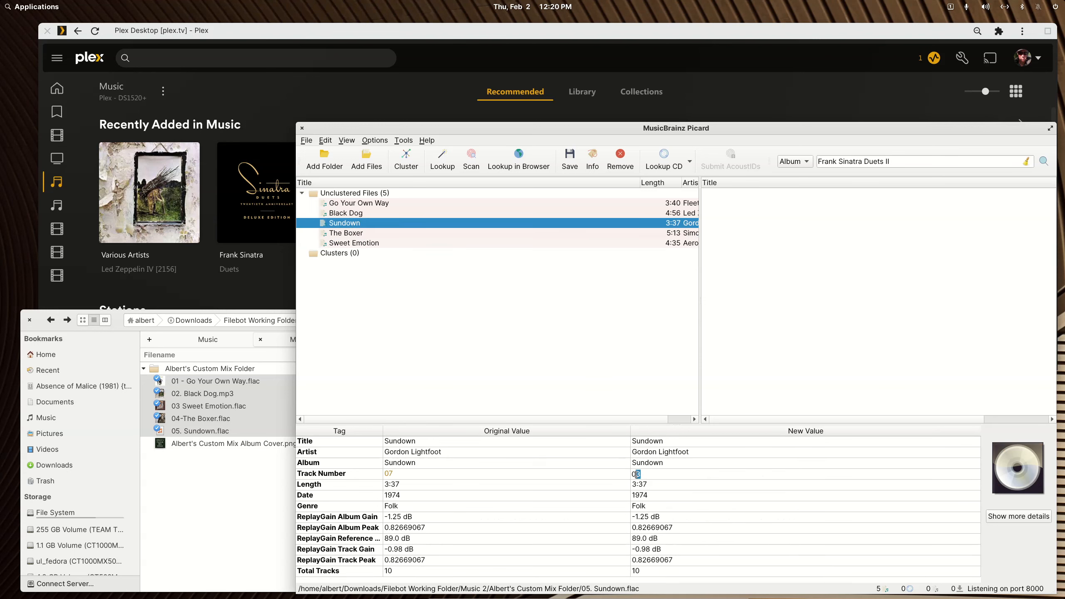
pyautogui.write('5')
pyautogui.click(367, 193)
# Select all five unclustered files, and copy the custom mix's album title, without "Cover", from the cover image's file name, leaving that file unrenamed
pyautogui.click(371, 202)
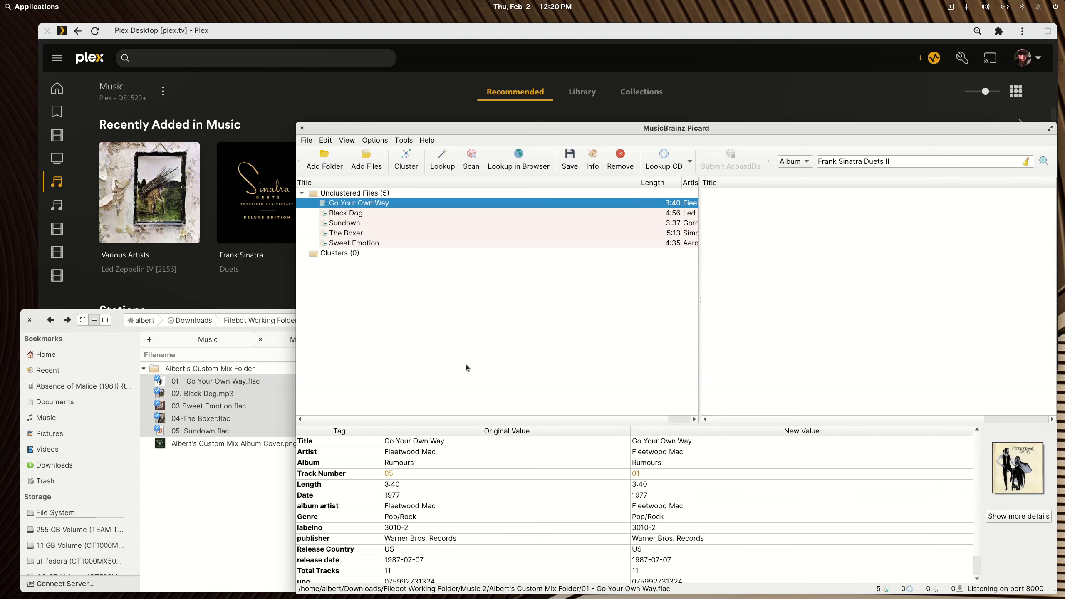
pyautogui.hotkey('shift', 'Down')
pyautogui.hotkey('shift', 'Down')
pyautogui.hotkey('shift', 'Down')
pyautogui.hotkey('shift', 'Down')
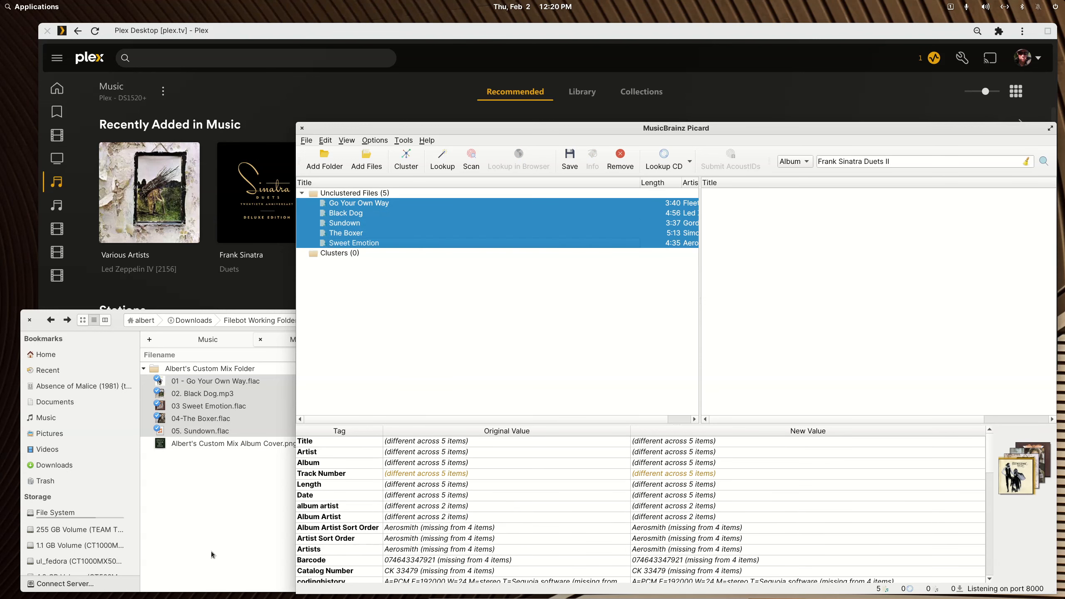
pyautogui.click(219, 525)
pyautogui.rightClick(222, 443)
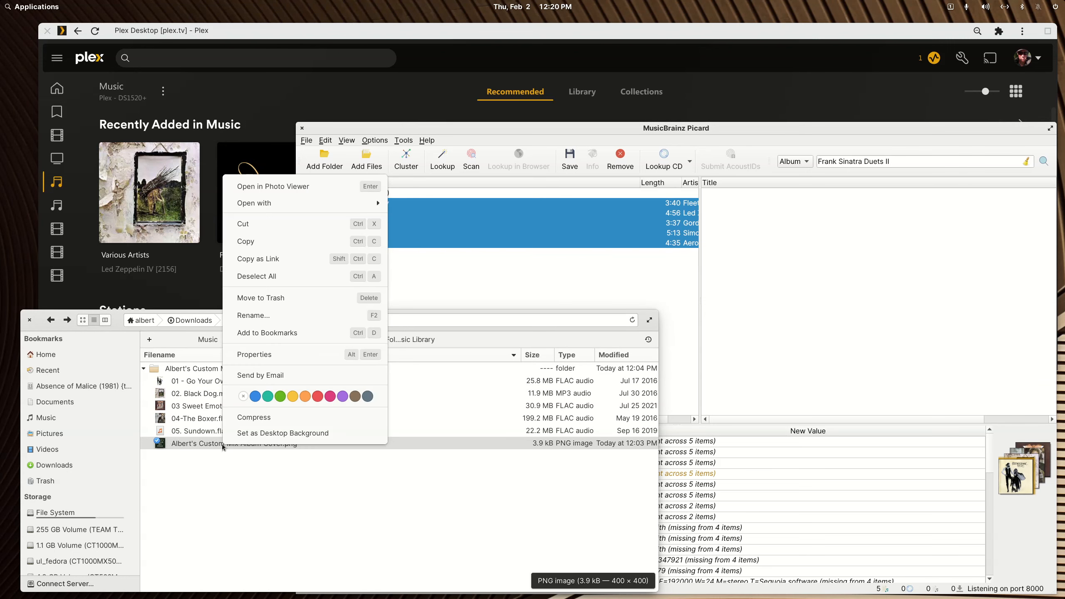
pyautogui.click(258, 315)
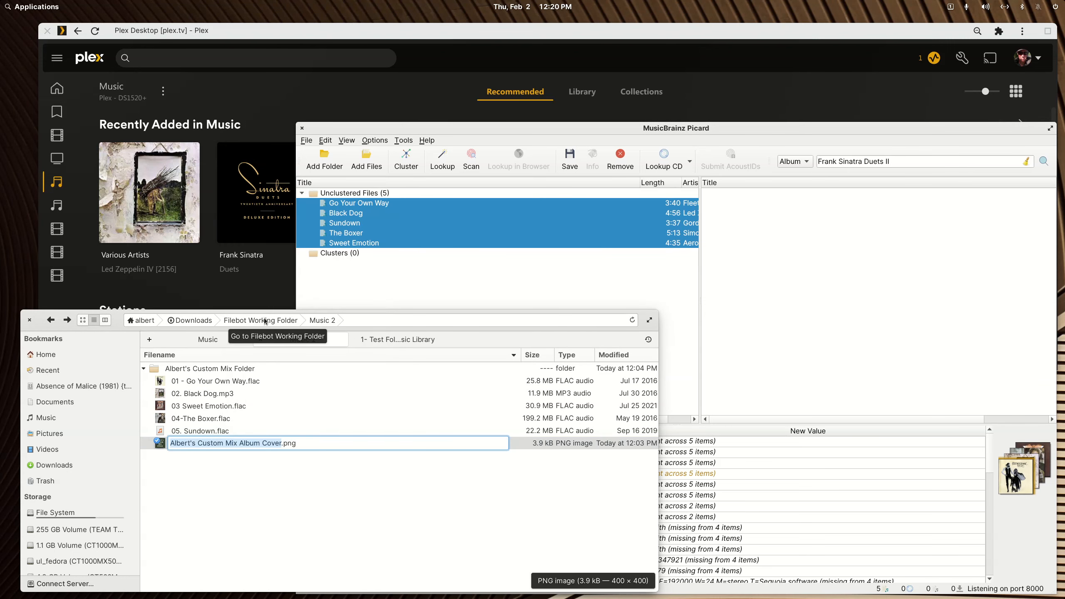
pyautogui.press('Home')
pyautogui.hotkey('shift', 'Right')
pyautogui.hotkey('shift', 'Right')
pyautogui.hotkey('shift', 'Right')
pyautogui.hotkey('shift', 'Right')
pyautogui.hotkey('shift', 'Right')
pyautogui.hotkey('shift', 'Right')
pyautogui.hotkey('shift', 'Right')
pyautogui.hotkey('shift', 'Right')
pyautogui.hotkey('shift', 'Right')
pyautogui.hotkey('shift', 'Right')
pyautogui.hotkey('shift', 'Right')
pyautogui.hotkey('shift', 'Right')
pyautogui.hotkey('shift', 'Right')
pyautogui.hotkey('shift', 'Right')
pyautogui.hotkey('shift', 'Right')
pyautogui.hotkey('shift', 'Right')
pyautogui.hotkey('shift', 'Right')
pyautogui.hotkey('shift', 'Right')
pyautogui.hotkey('shift', 'Right')
pyautogui.hotkey('shift', 'Right')
pyautogui.hotkey('ctrl', 'c')
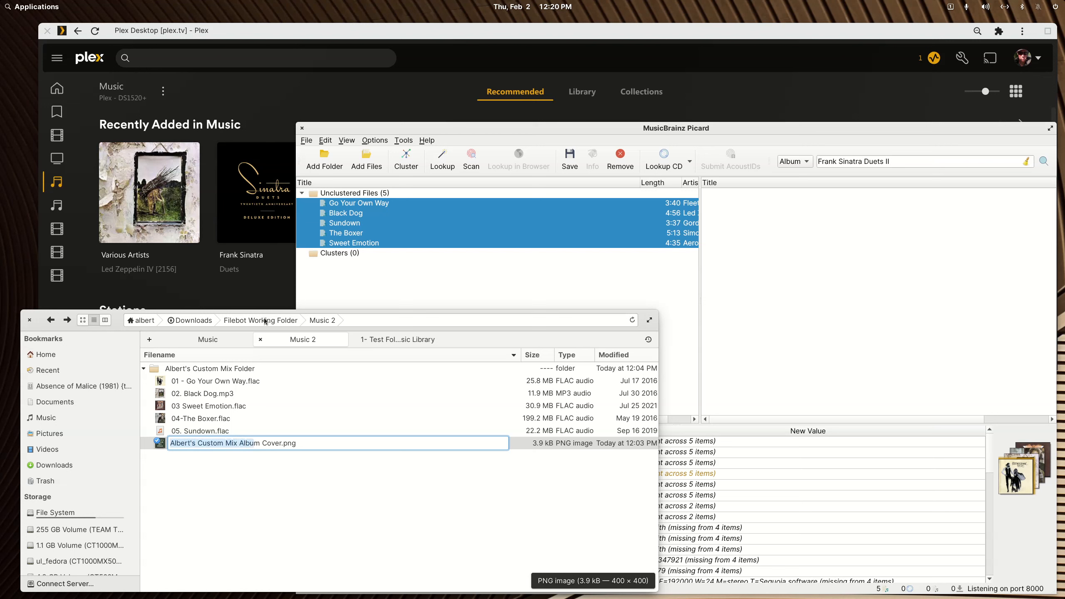
pyautogui.press('Escape')
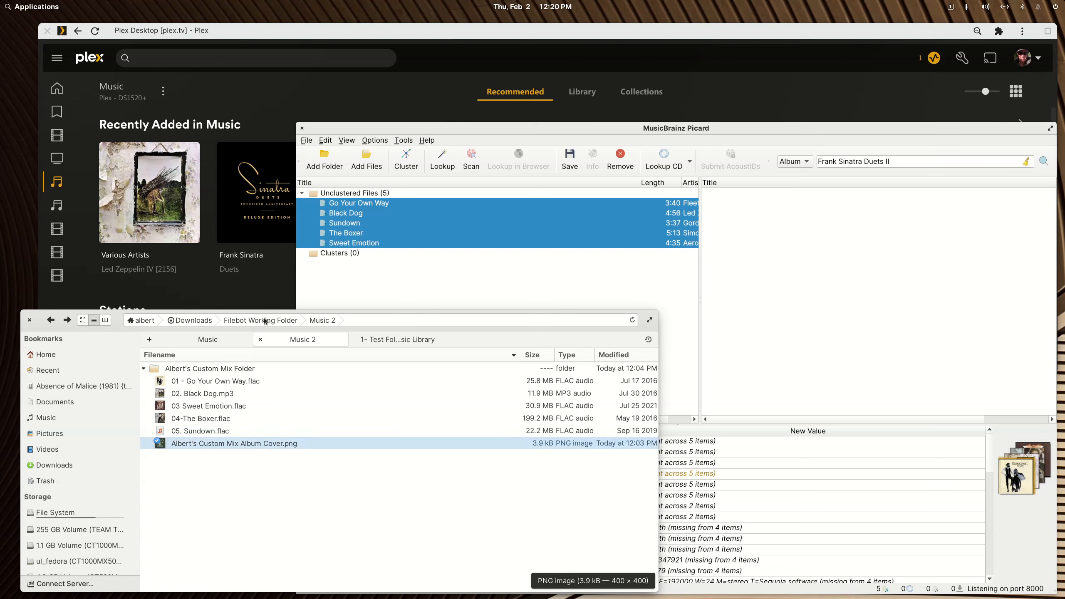
# Set the album tag of all five files in Picard to the copied album title and their artist tag to Various Artist
pyautogui.click(571, 127)
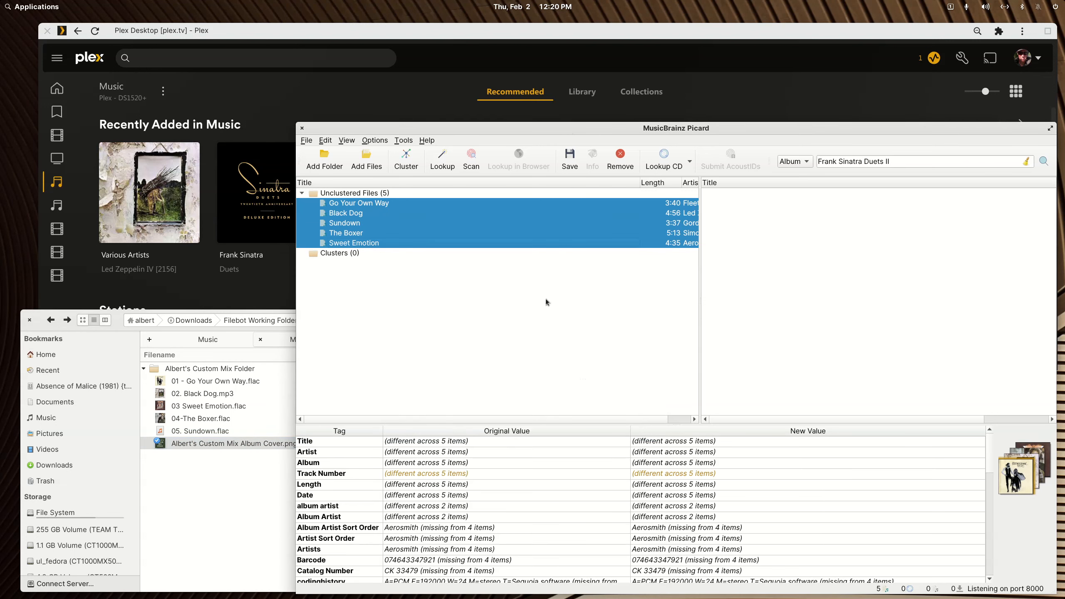
pyautogui.doubleClick(643, 464)
pyautogui.hotkey('ctrl', 'v')
pyautogui.doubleClick(649, 452)
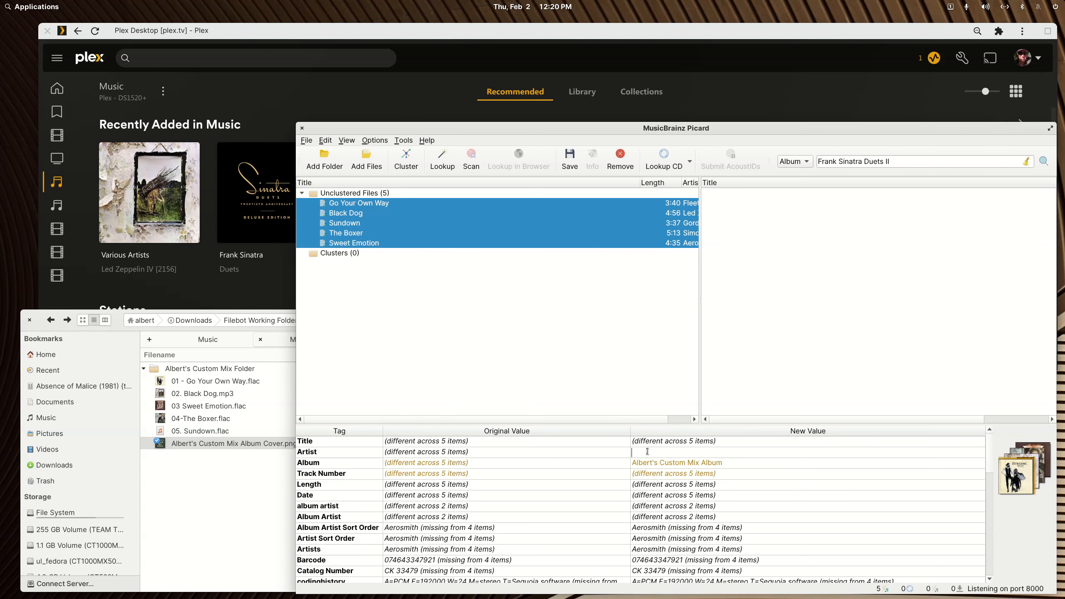
pyautogui.write('Various Artist')
pyautogui.press('Return')
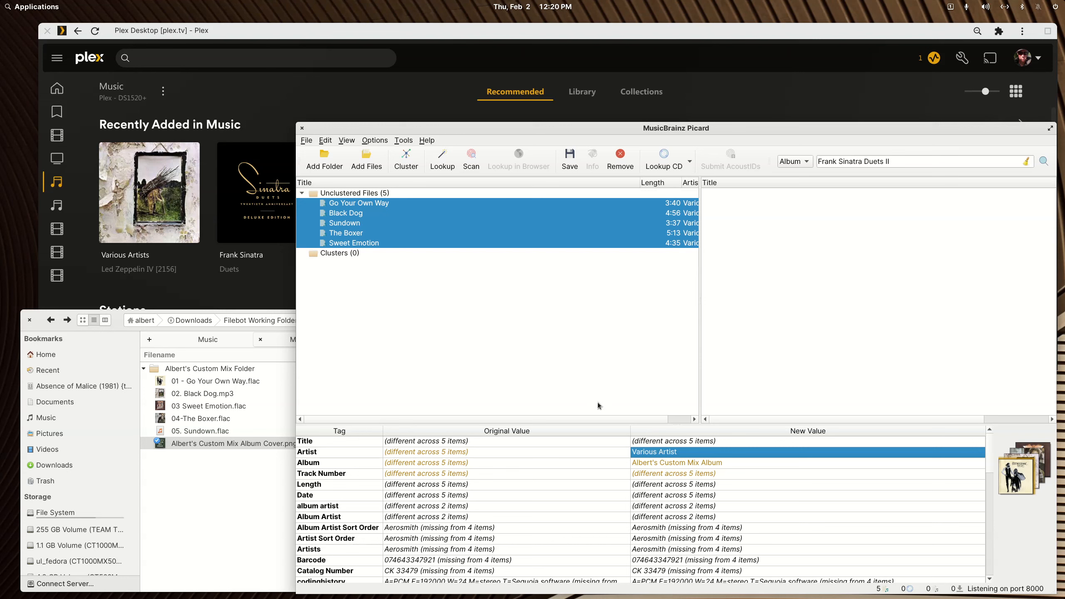
# Review the original and new artist, album and track number tags of the individual unclustered files
pyautogui.click(354, 223)
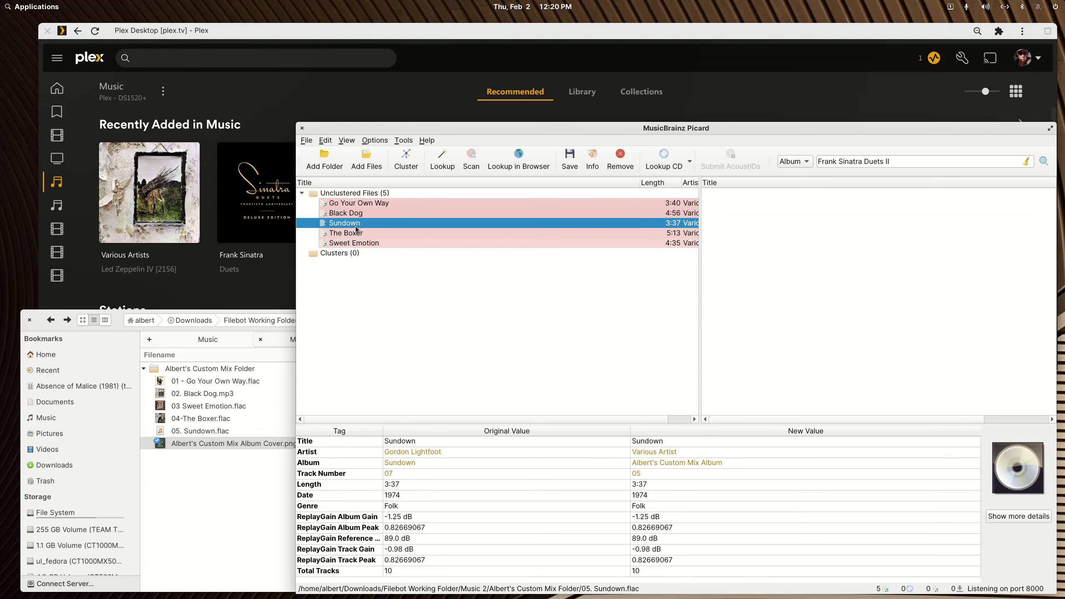
pyautogui.click(362, 243)
pyautogui.click(366, 223)
pyautogui.click(371, 204)
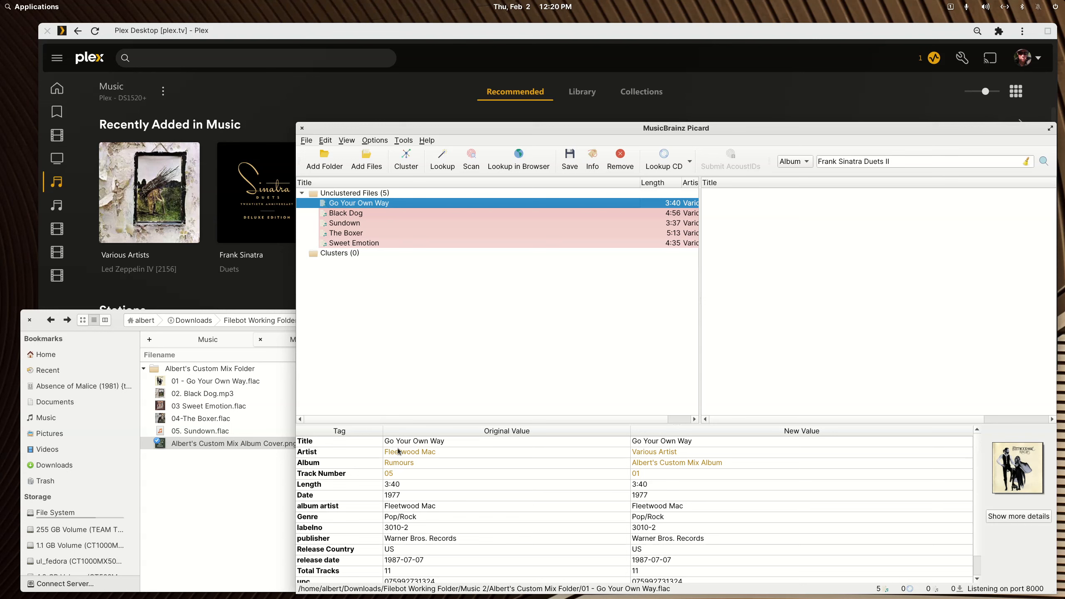
pyautogui.click(425, 452)
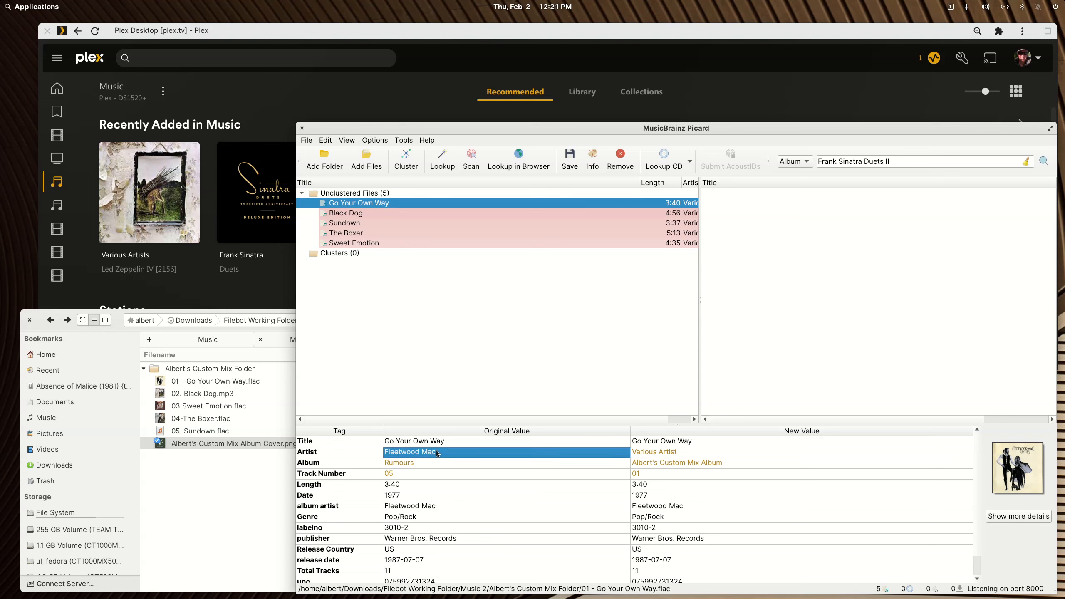
pyautogui.click(459, 405)
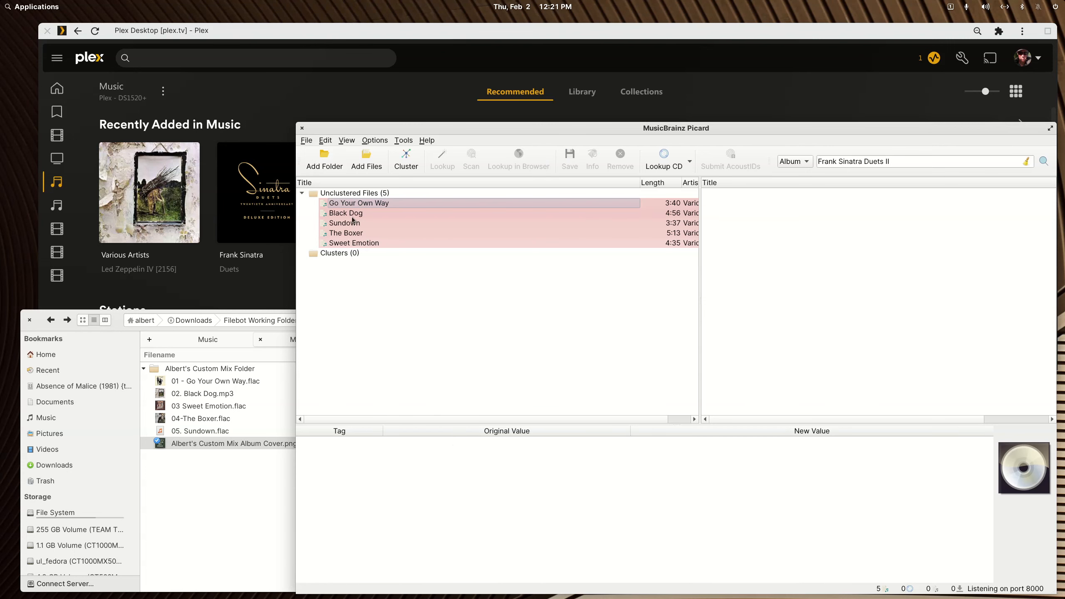
pyautogui.click(373, 243)
pyautogui.press('Down')
pyautogui.press('Up')
pyautogui.press('Up')
pyautogui.press('Up')
pyautogui.press('Up')
pyautogui.press('Up')
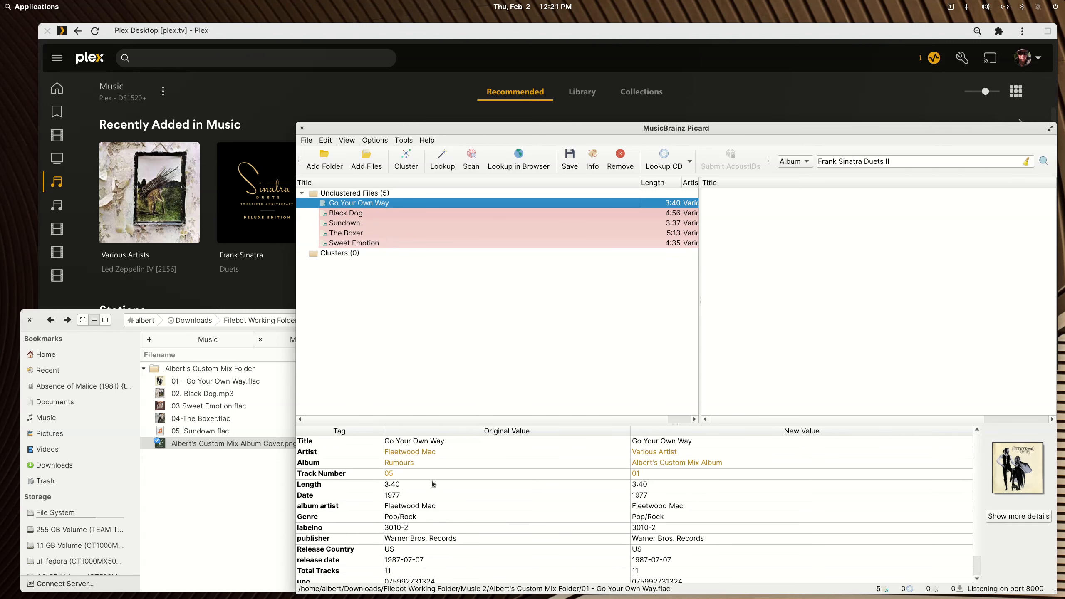
# Add the original artist to Go Your Own Way's title tag so that it reads Go Your Own Way - Fleetwood Mac
pyautogui.click(724, 436)
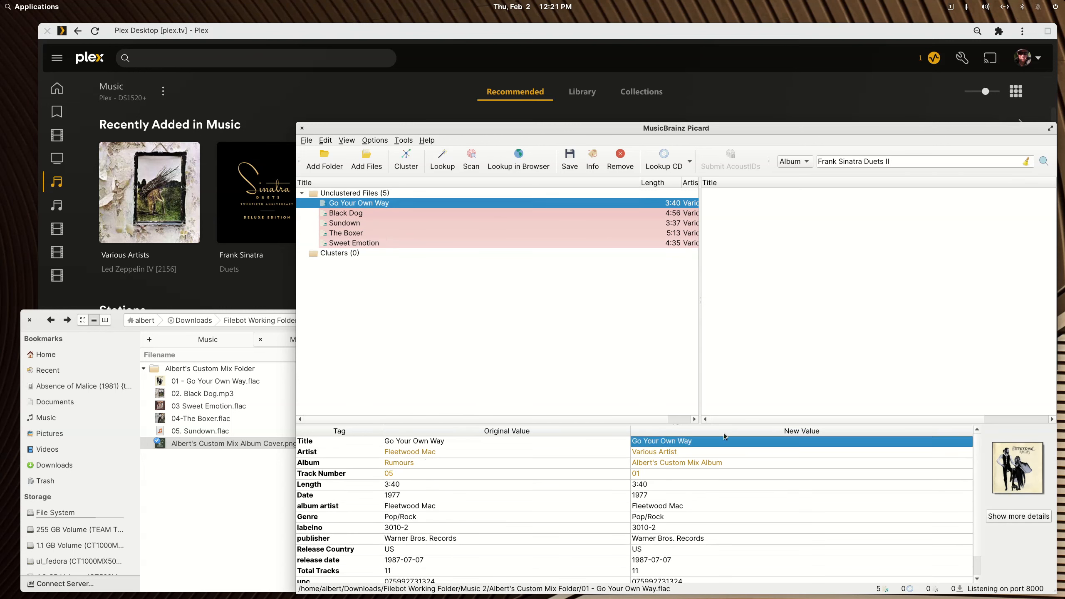
pyautogui.click(709, 439)
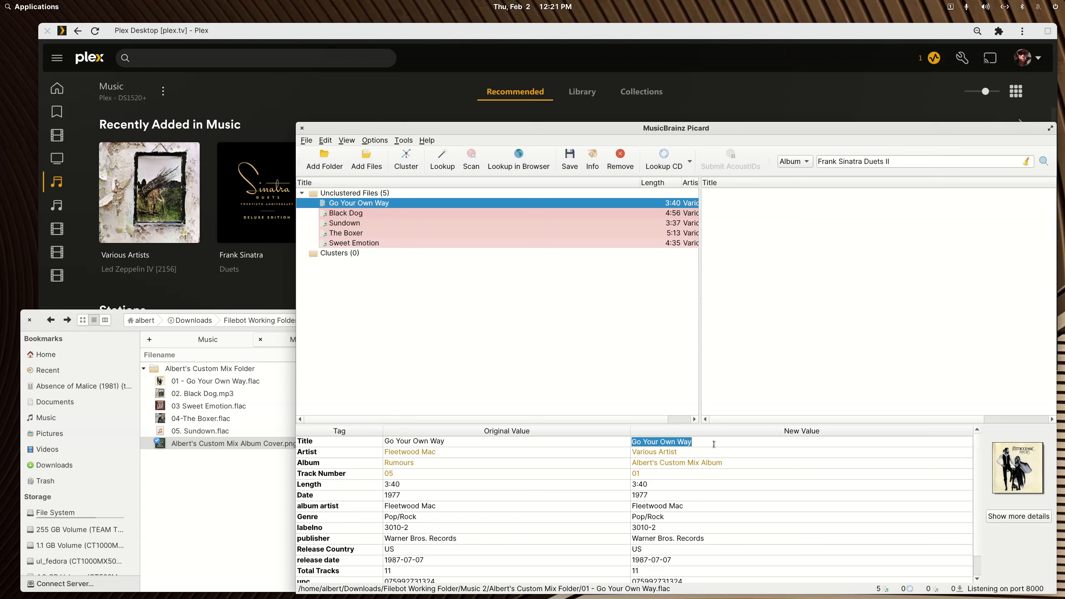
pyautogui.click(714, 444)
pyautogui.write('-')
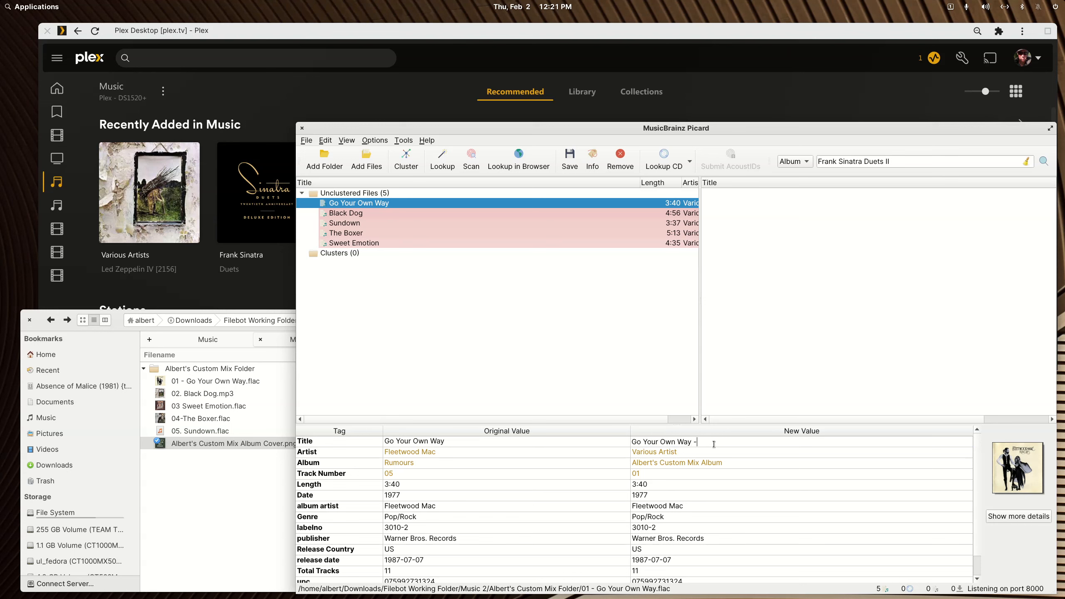
pyautogui.write(' Fleetwood Mac')
pyautogui.press('Return')
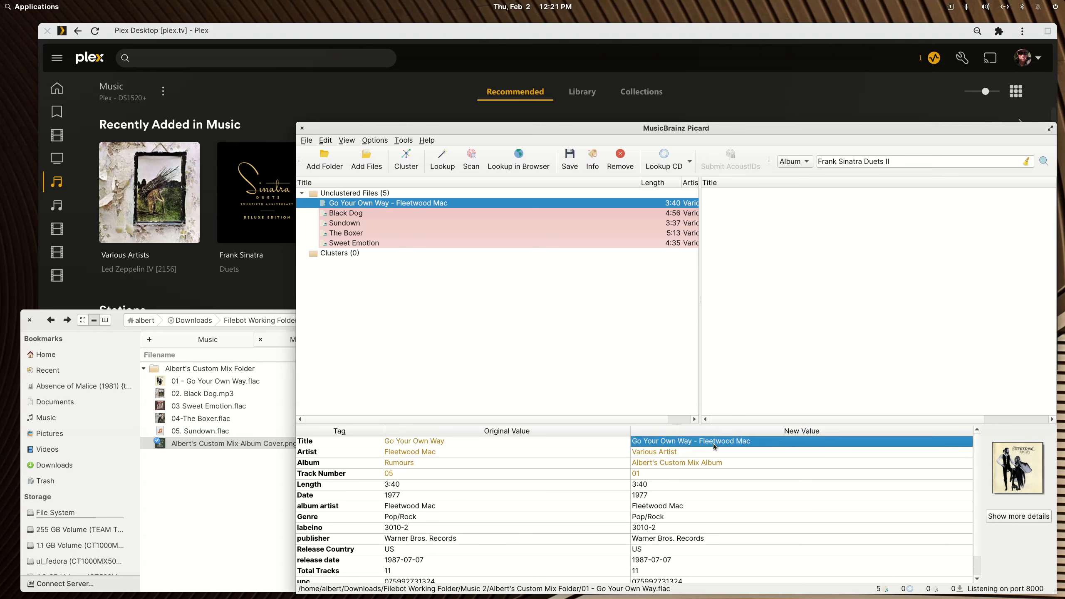
# Set the title tag of Black Dog to Black Dog - Led Zeppelin
pyautogui.click(356, 214)
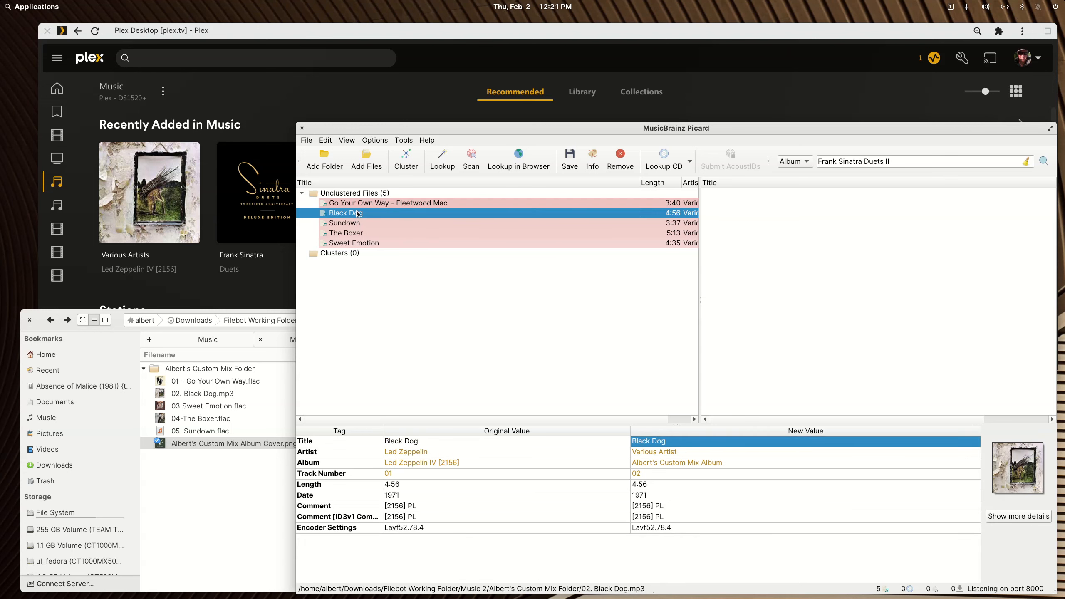
pyautogui.doubleClick(678, 444)
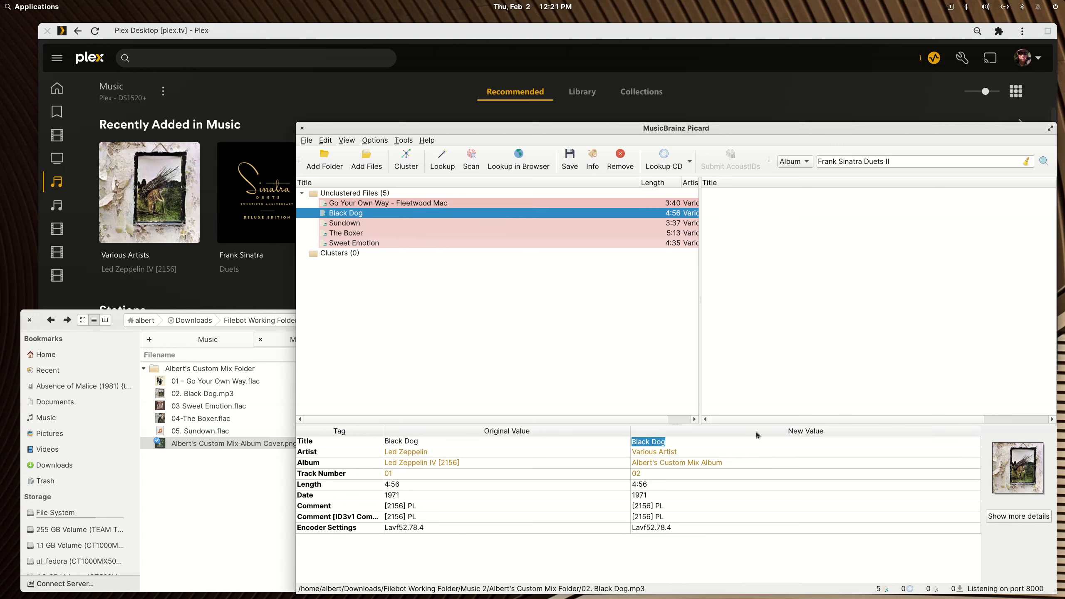
pyautogui.press('BackSpace')
pyautogui.write('-')
pyautogui.press('BackSpace')
pyautogui.press('BackSpace')
pyautogui.write('Black Dog - Led Zeppelin')
pyautogui.press('Return')
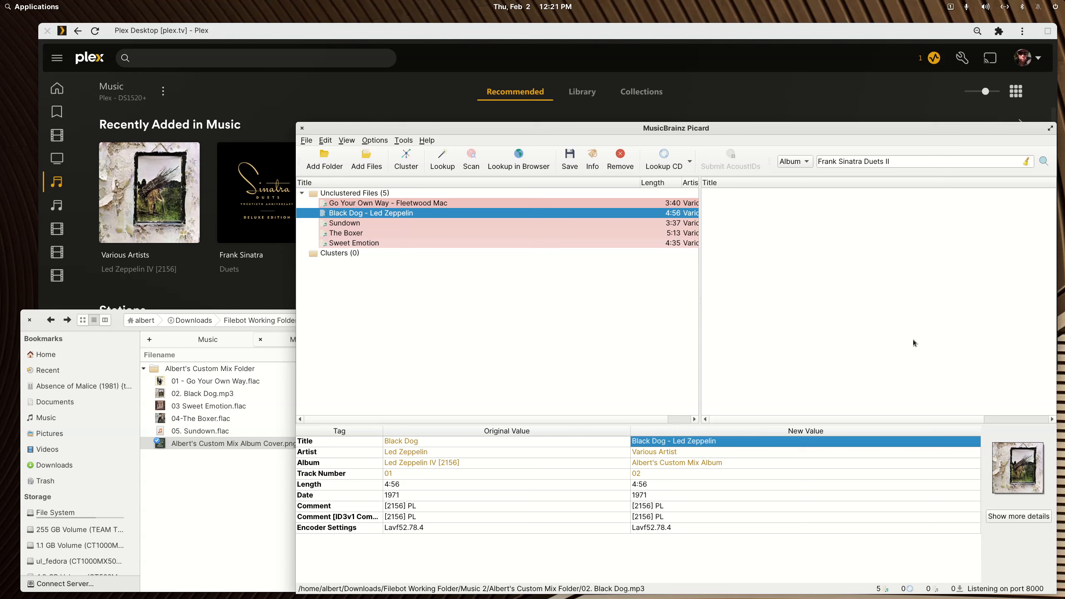
# Set the date tag of all five unclustered files to 2022-02-02
pyautogui.click(369, 243)
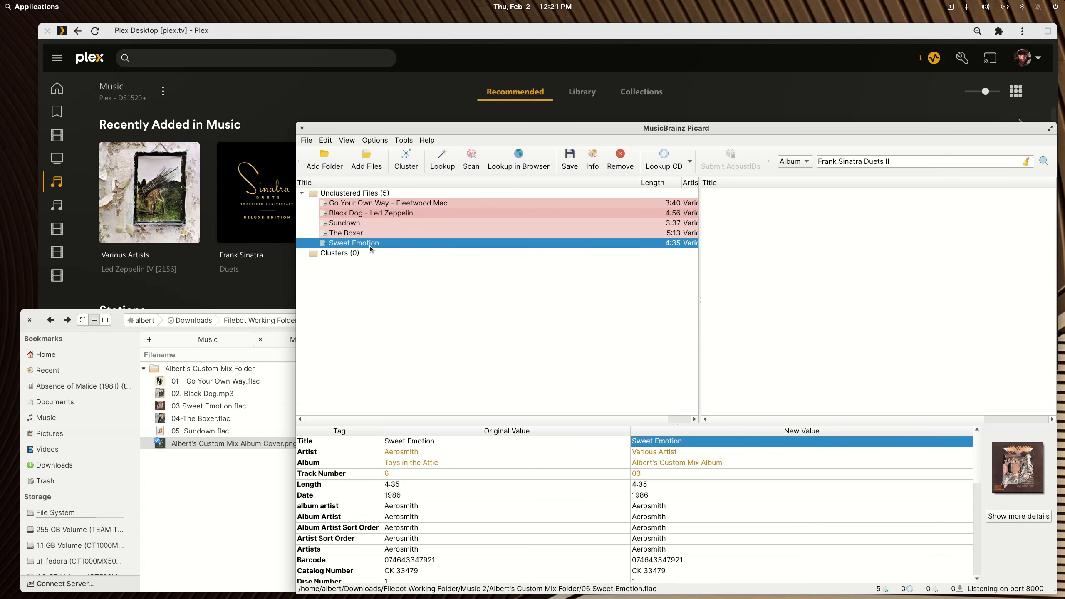
pyautogui.hotkey('shift', 'Up')
pyautogui.hotkey('shift', 'Up')
pyautogui.hotkey('shift', 'Up')
pyautogui.hotkey('shift', 'Up')
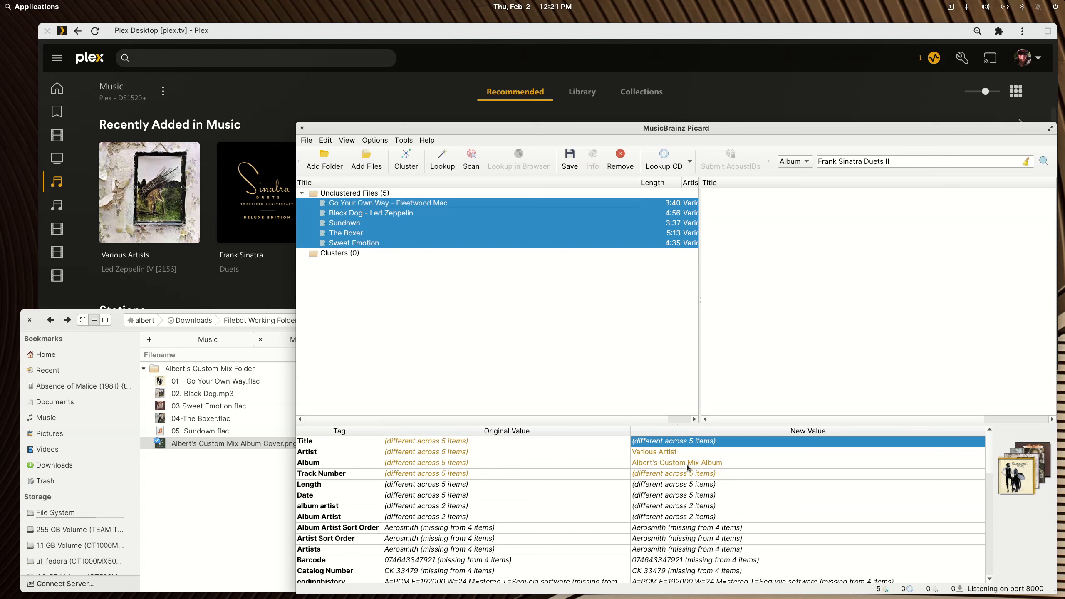
pyautogui.scroll(-2, 662, 543)
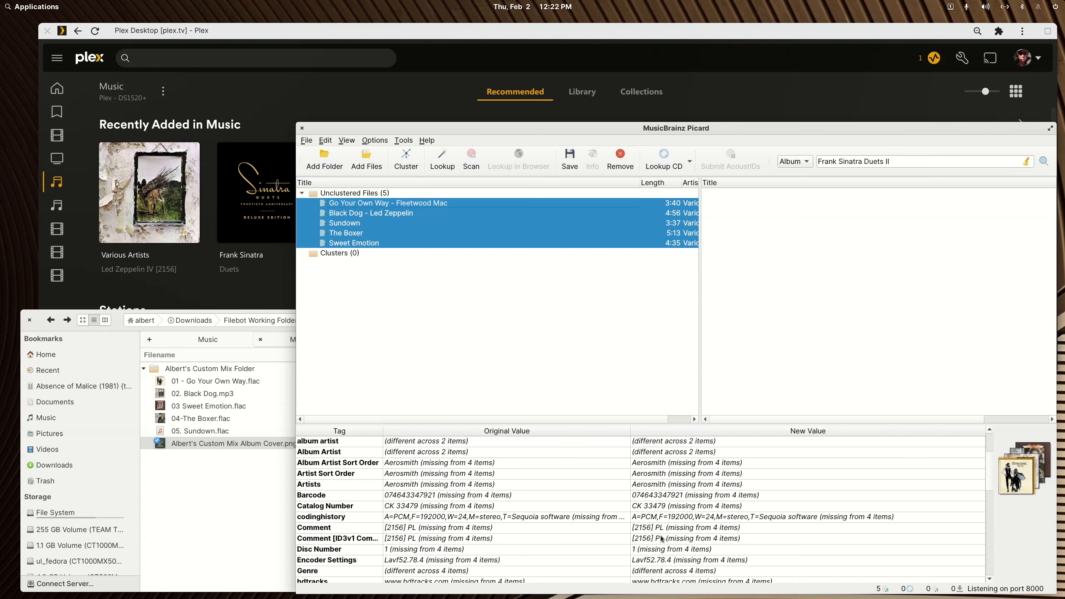
pyautogui.scroll(1, 661, 539)
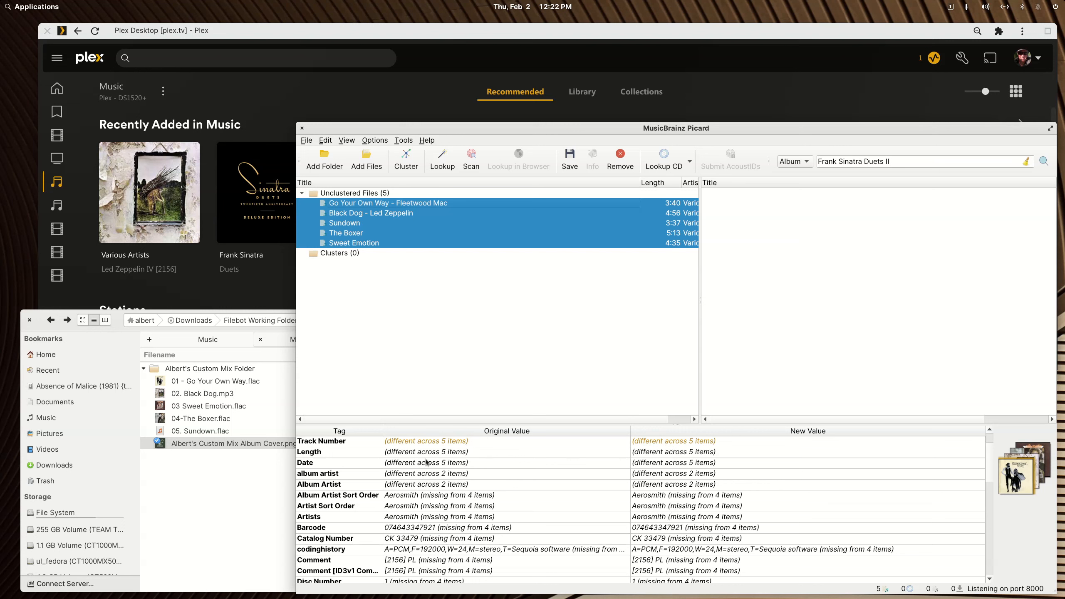
pyautogui.doubleClick(644, 463)
pyautogui.write('2022-02-02')
pyautogui.press('Return')
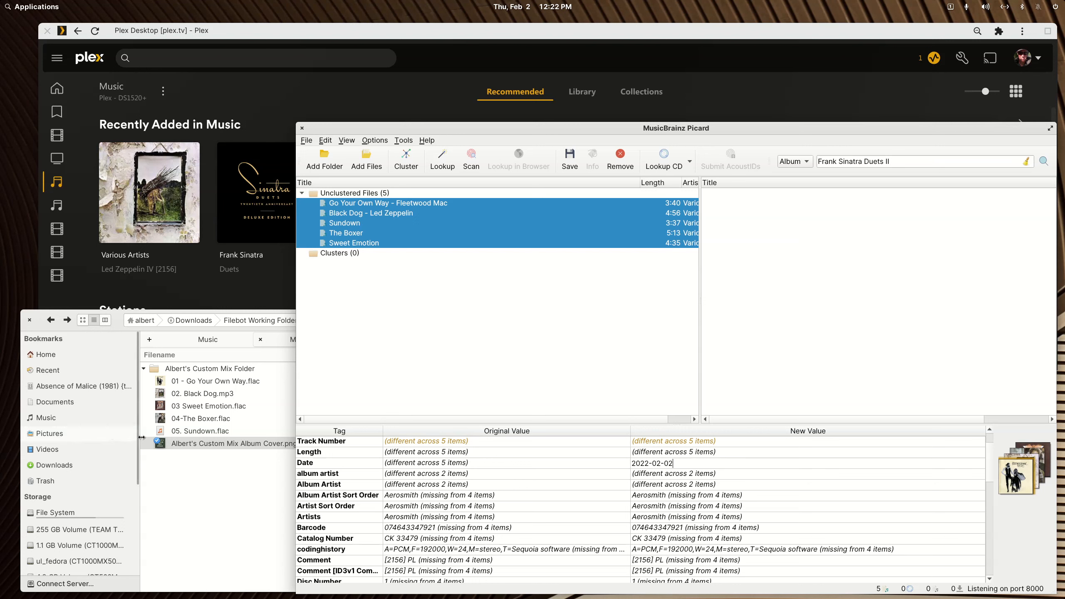
# Preview the custom mix's album cover image from the music folder
pyautogui.click(190, 468)
pyautogui.click(202, 445)
pyautogui.doubleClick(202, 446)
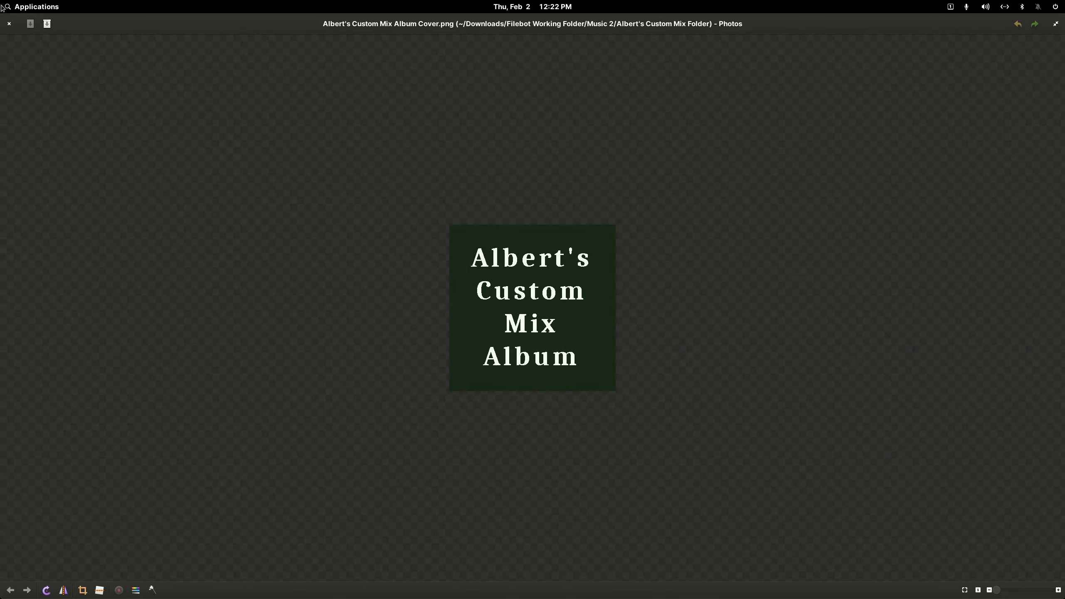
pyautogui.click(8, 23)
# Use the custom mix album cover PNG as cover art for all five unclustered files and save them
pyautogui.moveTo(152, 439); pyautogui.dragTo(1022, 476)
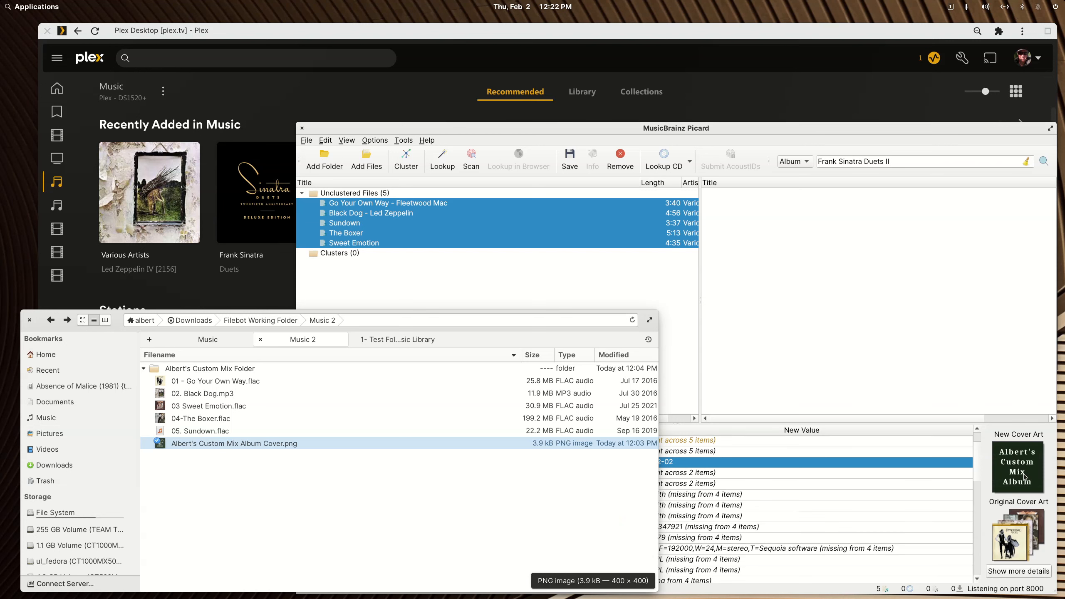
pyautogui.click(812, 333)
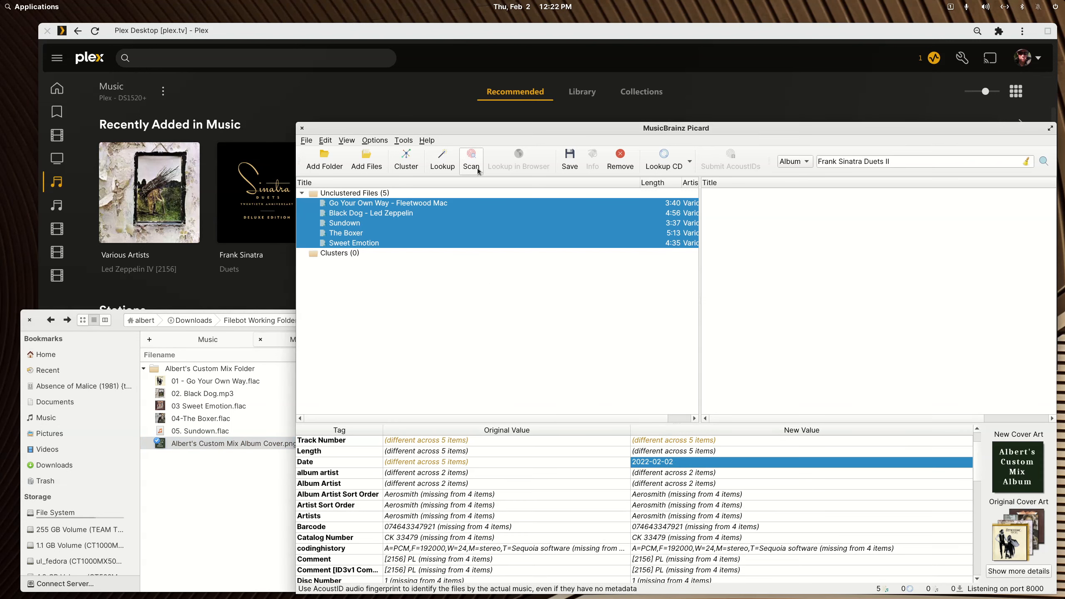
pyautogui.click(569, 161)
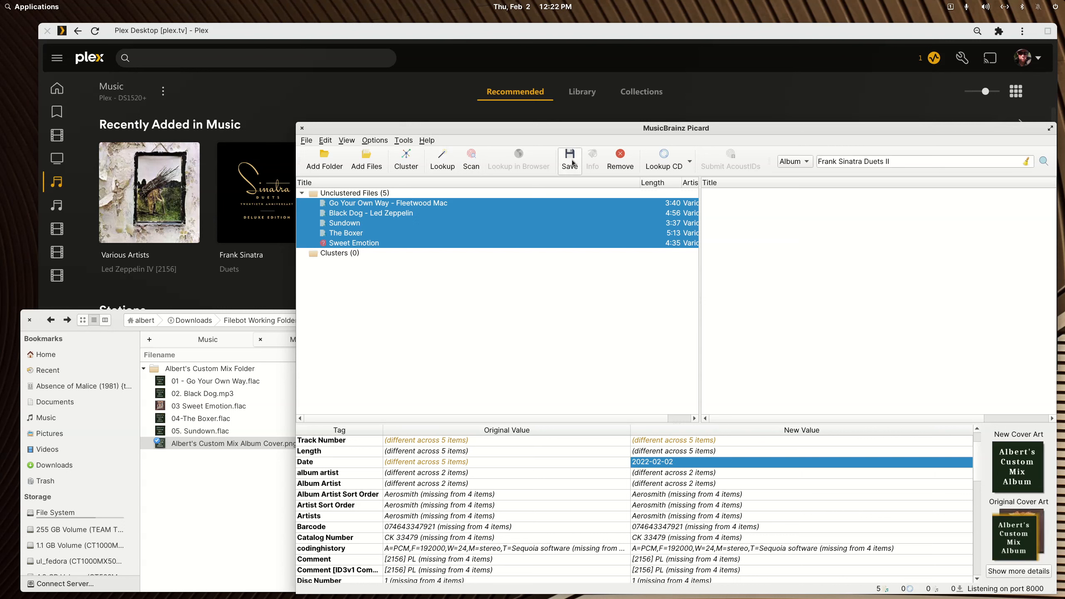
# Check the saved tags and cover art of each of the five unclustered files
pyautogui.click(365, 243)
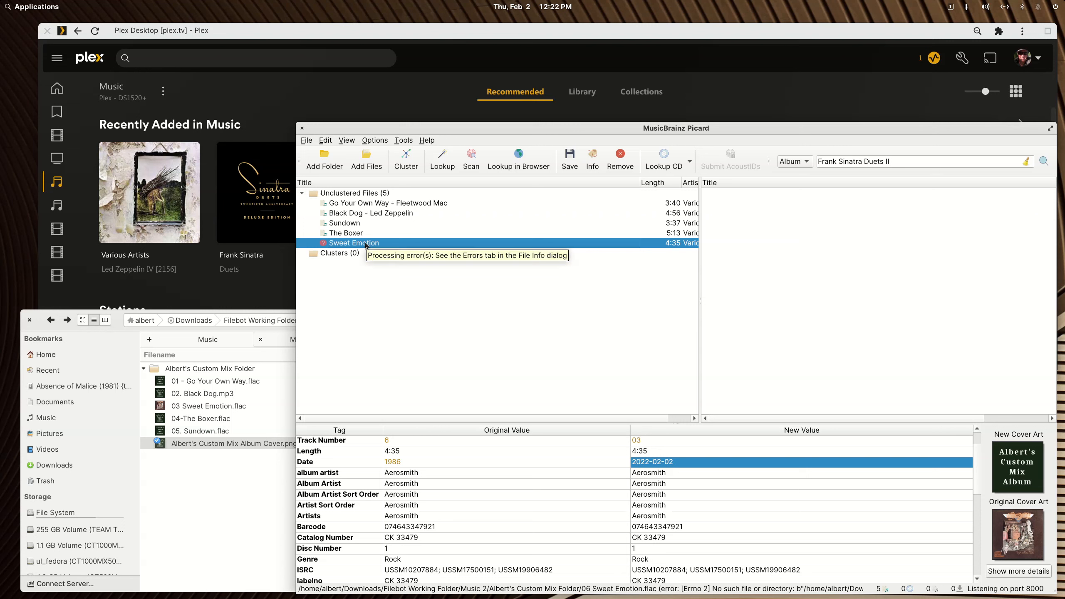
pyautogui.click(350, 206)
pyautogui.click(354, 214)
pyautogui.click(351, 224)
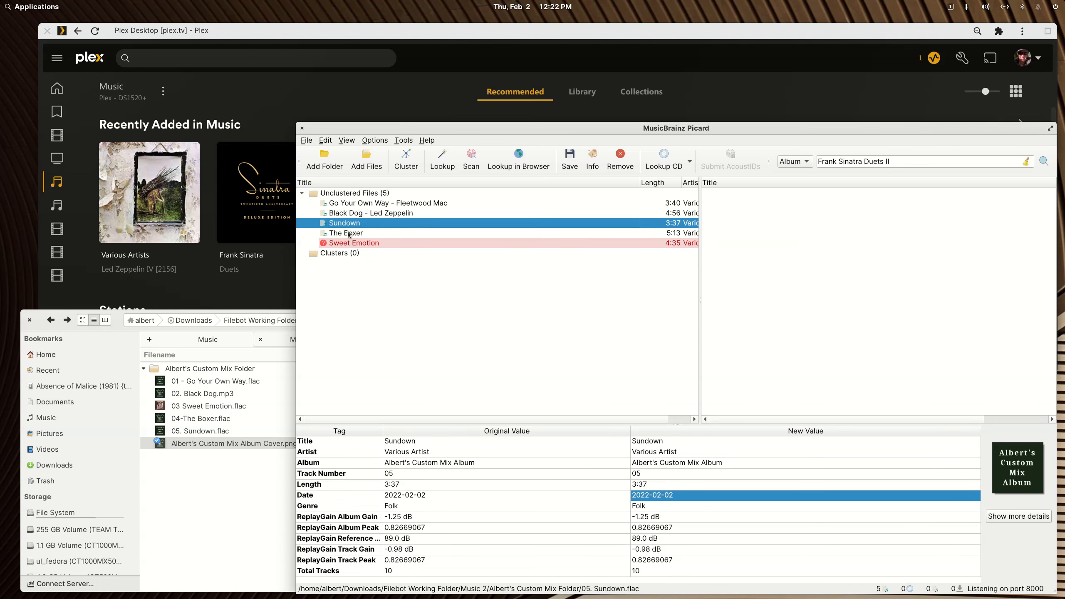
pyautogui.click(349, 234)
pyautogui.click(348, 243)
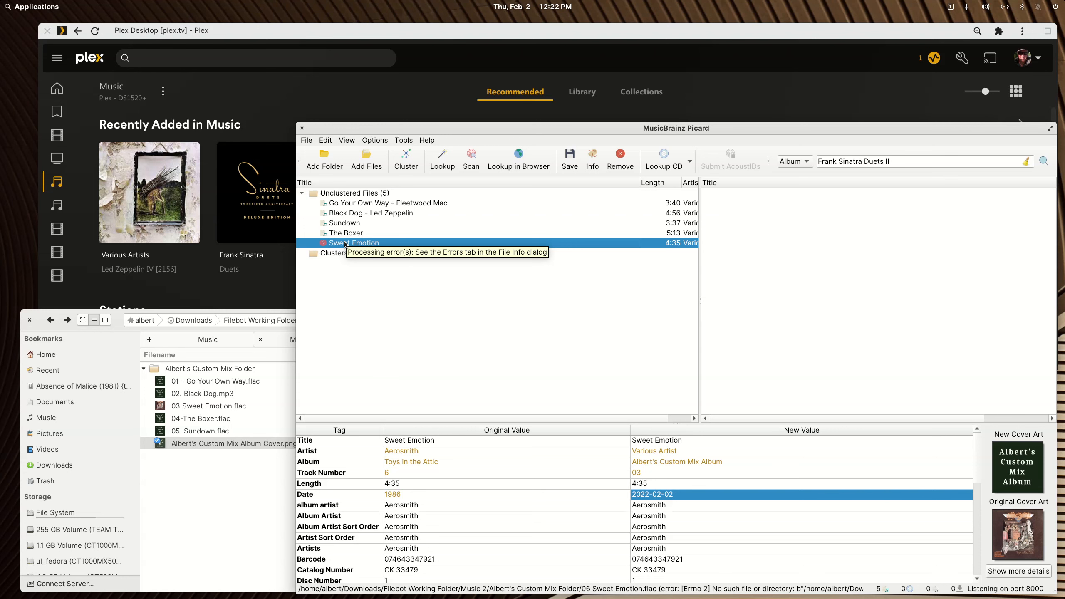
# Inspect the file information and error details of Sweet Emotion
pyautogui.rightClick(345, 244)
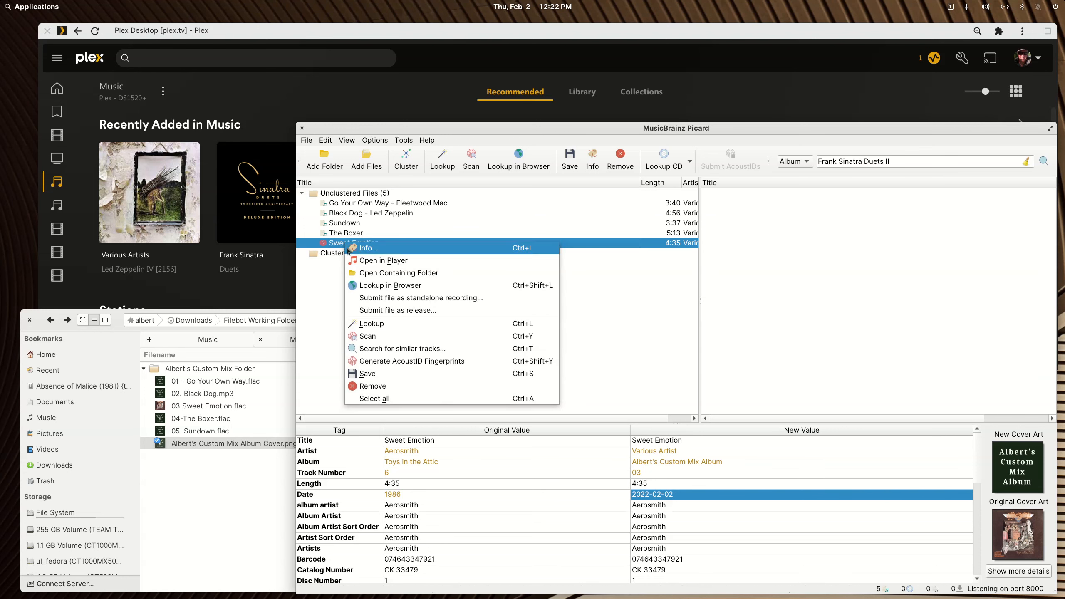
pyautogui.click(368, 248)
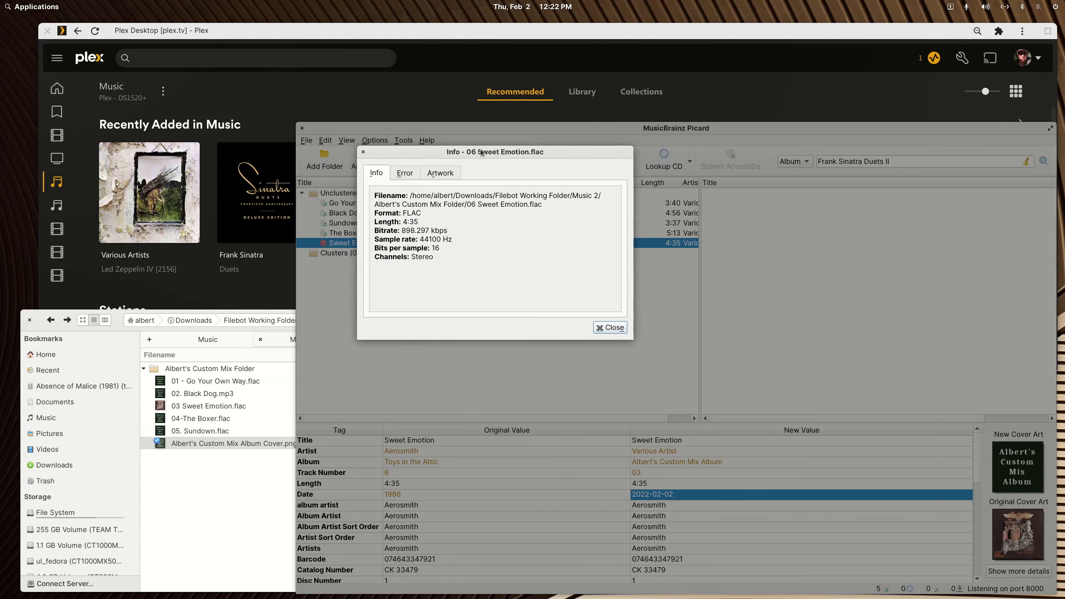
pyautogui.click(405, 175)
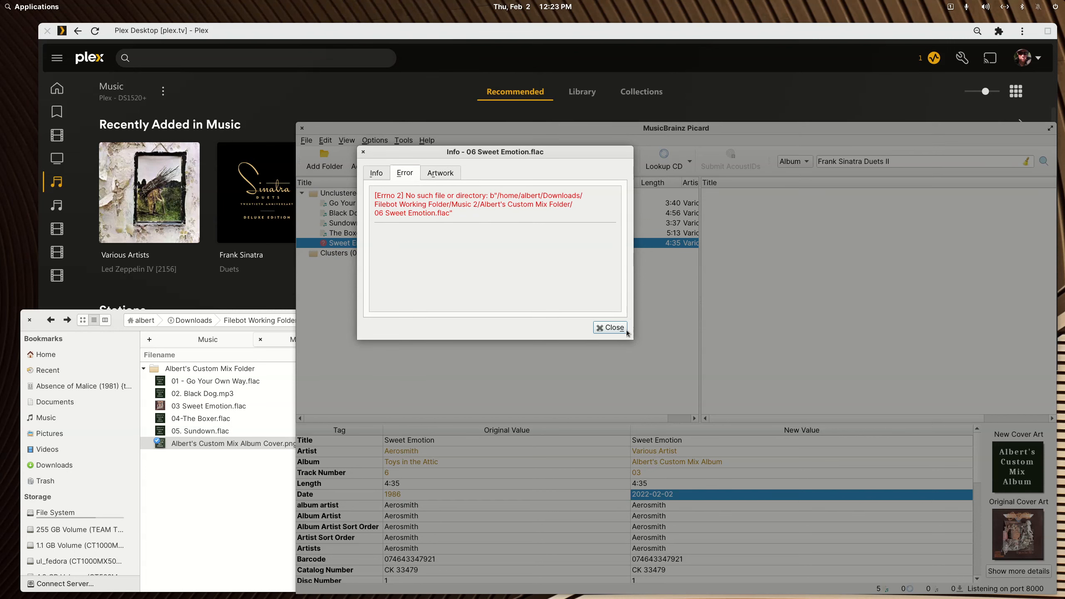
pyautogui.click(613, 327)
pyautogui.click(493, 313)
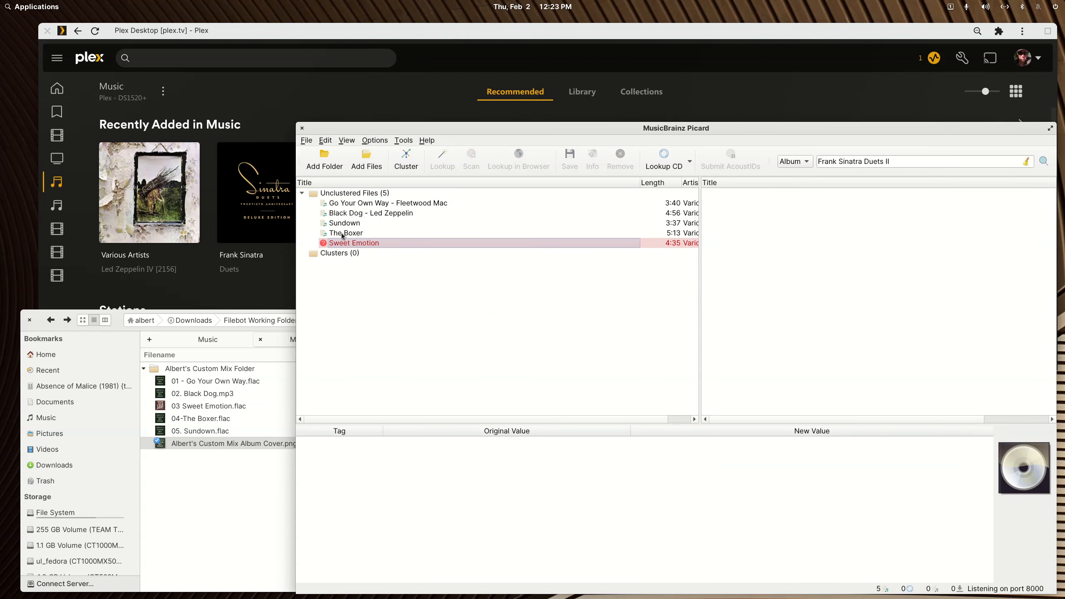
# Remove the Sweet Emotion entry from the unclustered files and load 03 Sweet Emotion.flac from the custom mix folder
pyautogui.rightClick(343, 242)
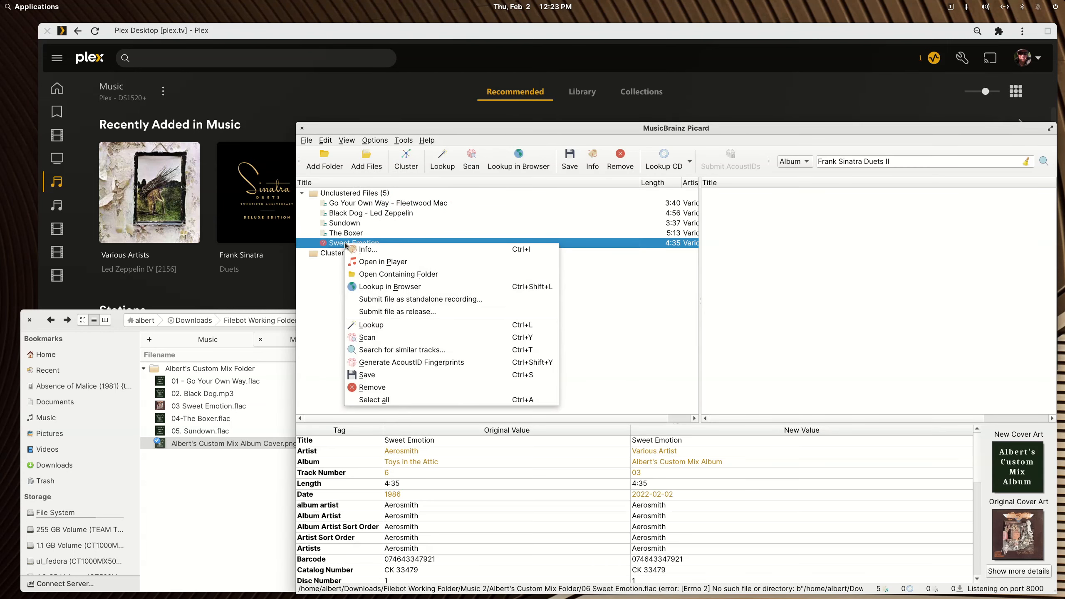
pyautogui.click(381, 386)
pyautogui.click(163, 501)
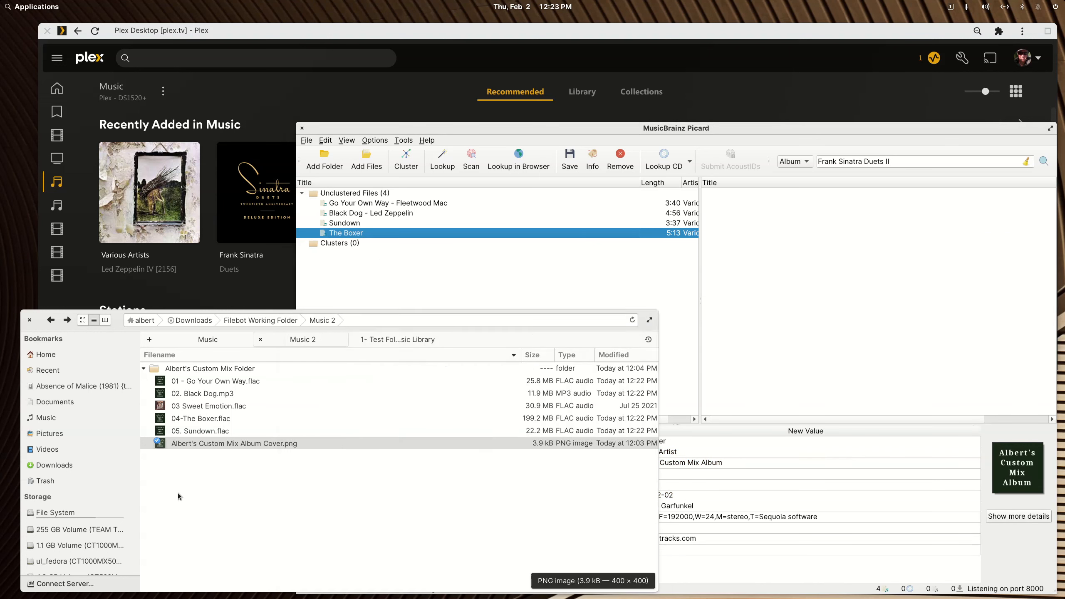
pyautogui.moveTo(201, 406); pyautogui.dragTo(427, 289)
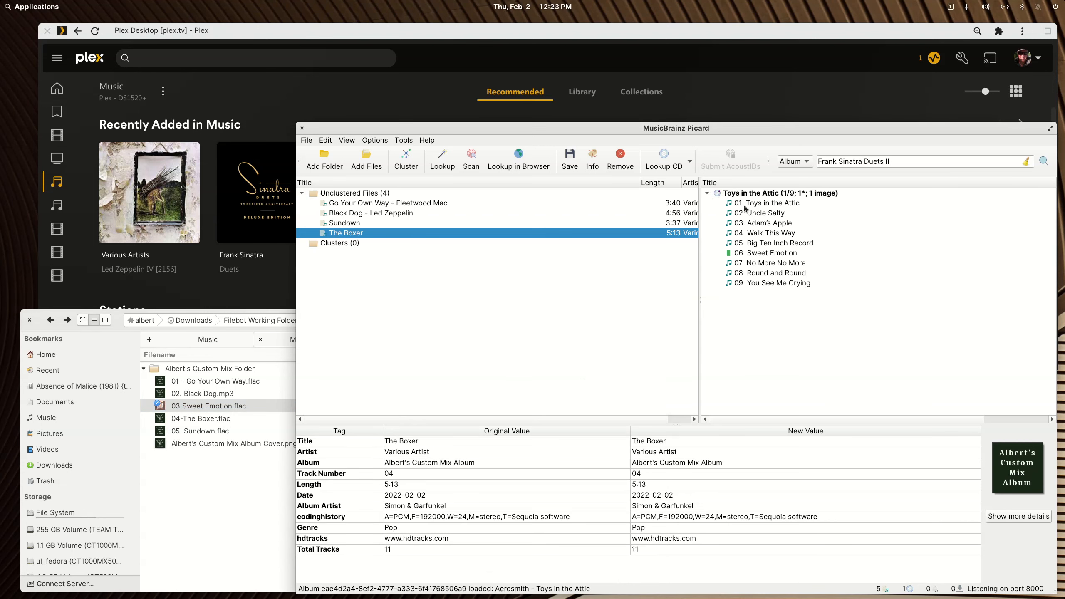
# Move Sweet Emotion from the matched Toys in the Attic album to the unclustered files, and remove that album
pyautogui.moveTo(750, 252); pyautogui.dragTo(451, 241)
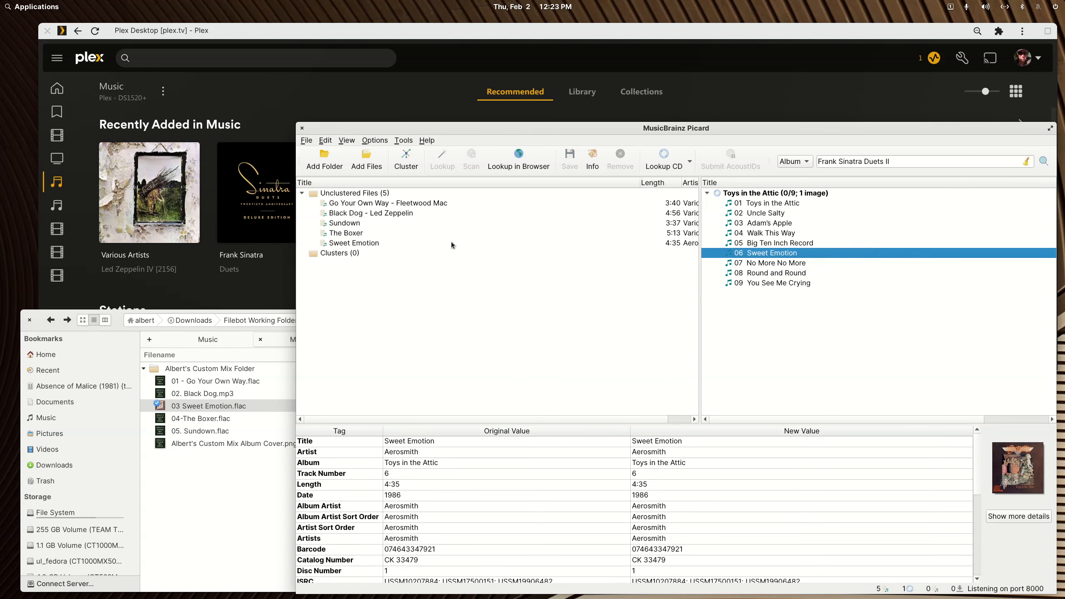
pyautogui.rightClick(746, 194)
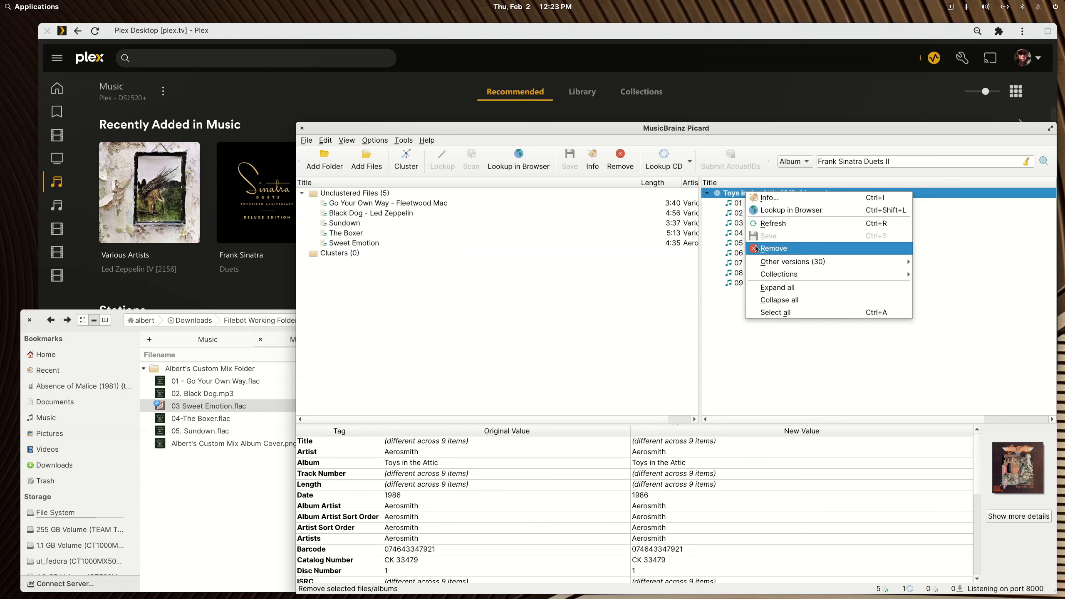
pyautogui.click(773, 248)
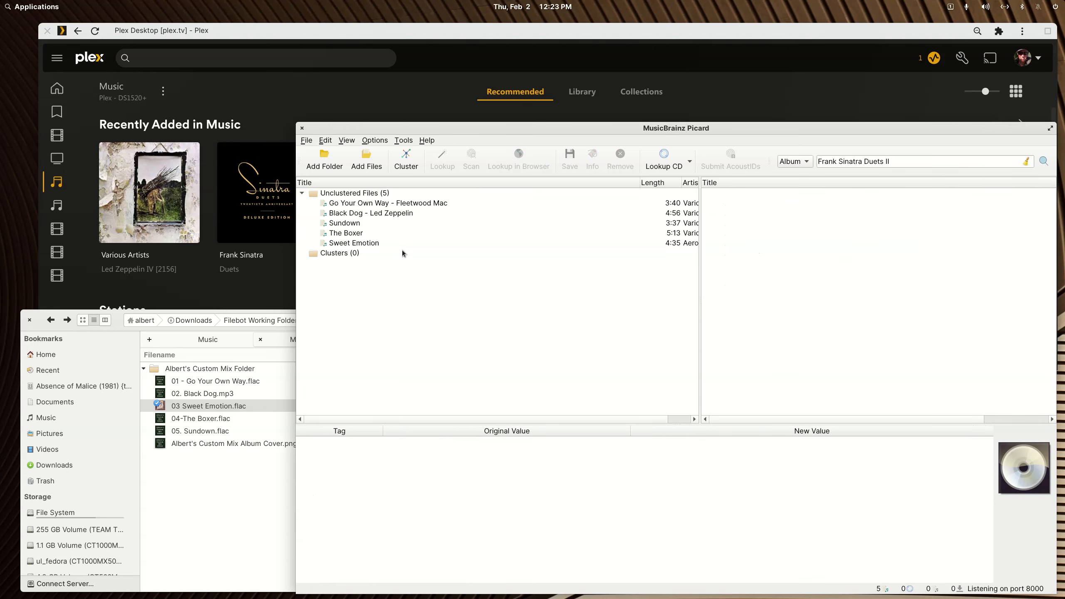
# Check the artist tag used on Black Dog and set Sweet Emotion's artist tag to Various Artist
pyautogui.click(350, 242)
pyautogui.click(389, 213)
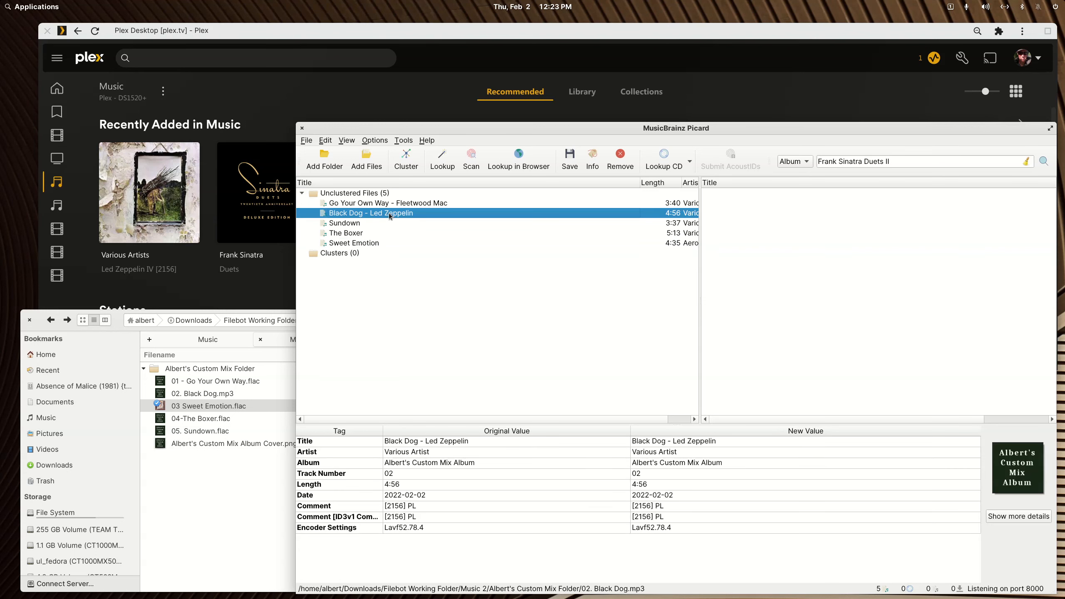
pyautogui.doubleClick(668, 452)
pyautogui.click(343, 244)
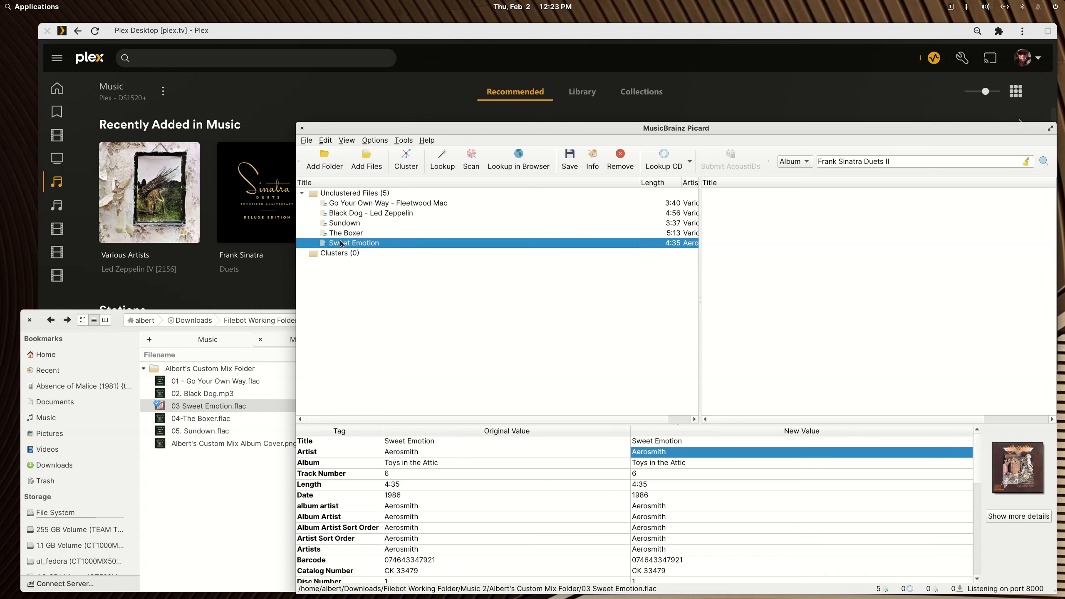
pyautogui.doubleClick(658, 452)
pyautogui.write('Various Artist')
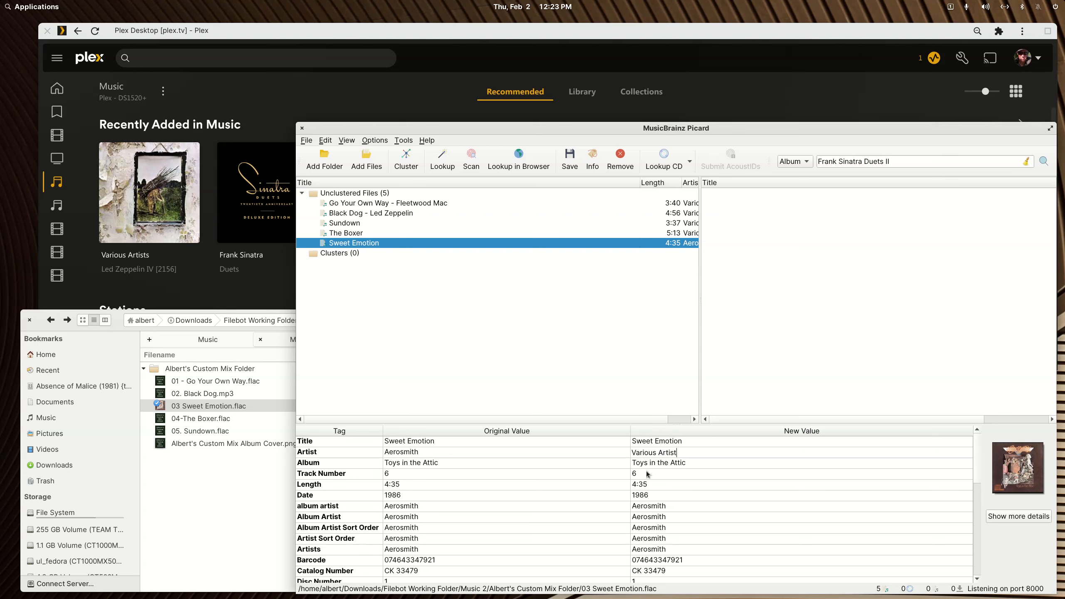
pyautogui.click(647, 472)
pyautogui.click(647, 473)
# Set Sweet Emotion's track number to 03 and its date to 2023-02-02
pyautogui.doubleClick(636, 474)
pyautogui.write('33')
pyautogui.press('Return')
pyautogui.doubleClick(640, 495)
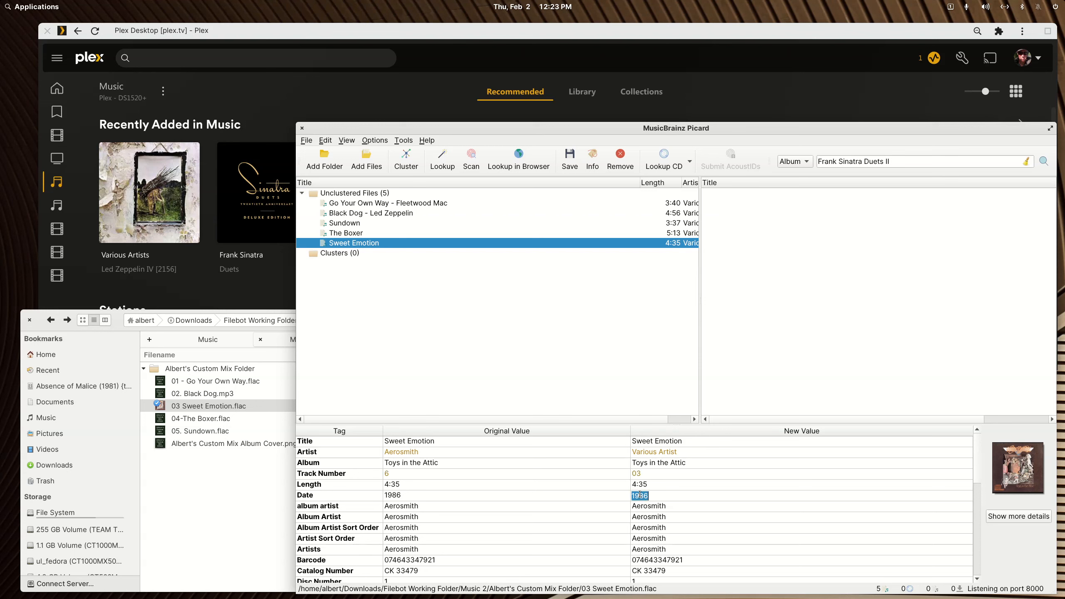
pyautogui.write('2023-02-02')
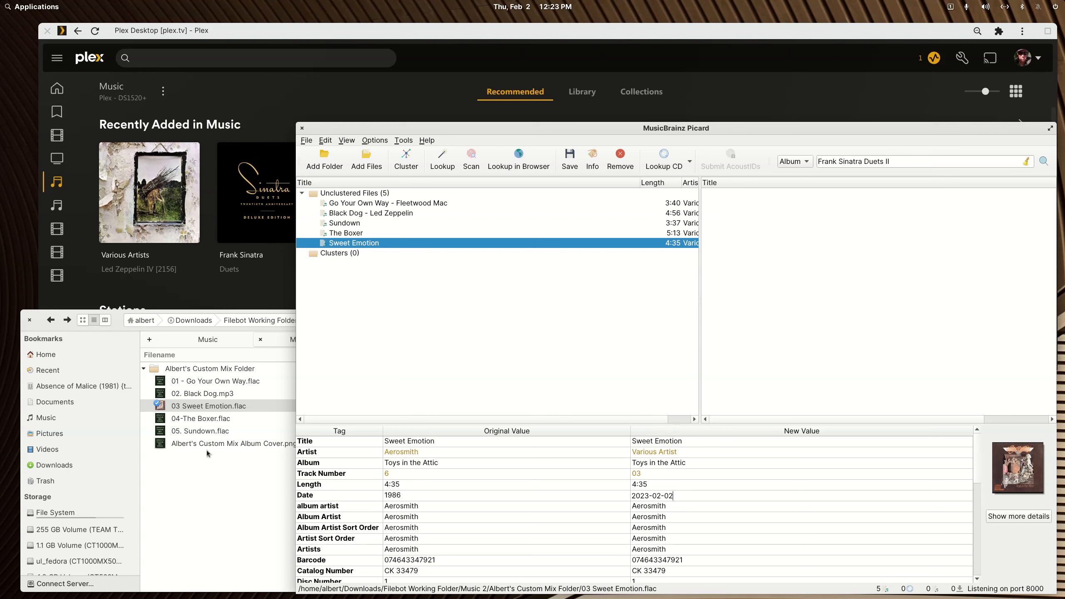
# Use the custom mix album cover PNG as Sweet Emotion's cover art and save the file
pyautogui.moveTo(208, 444); pyautogui.dragTo(989, 457)
pyautogui.click(645, 131)
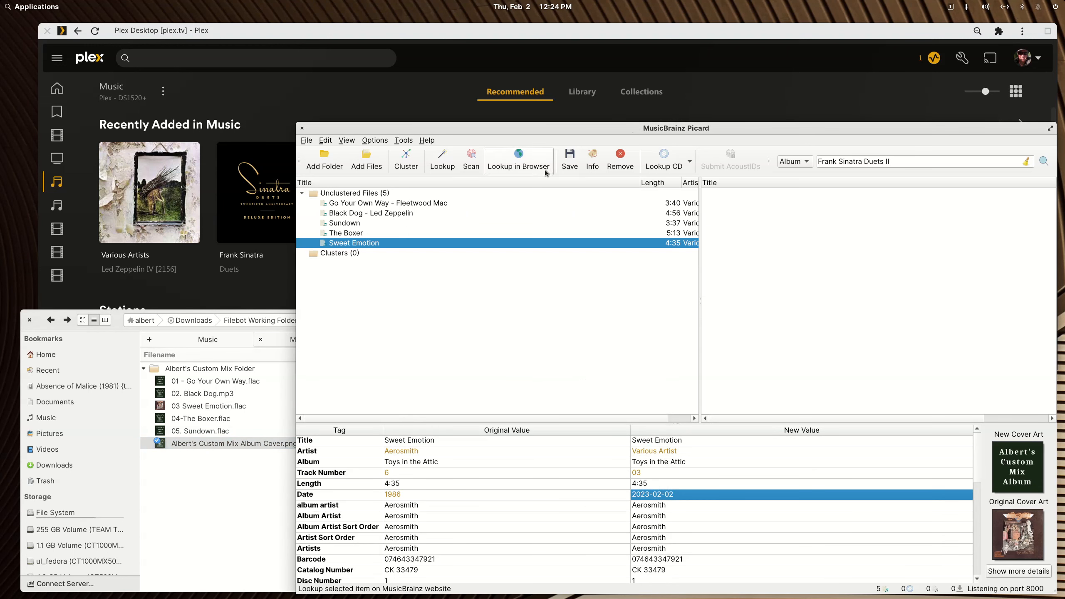
pyautogui.click(571, 165)
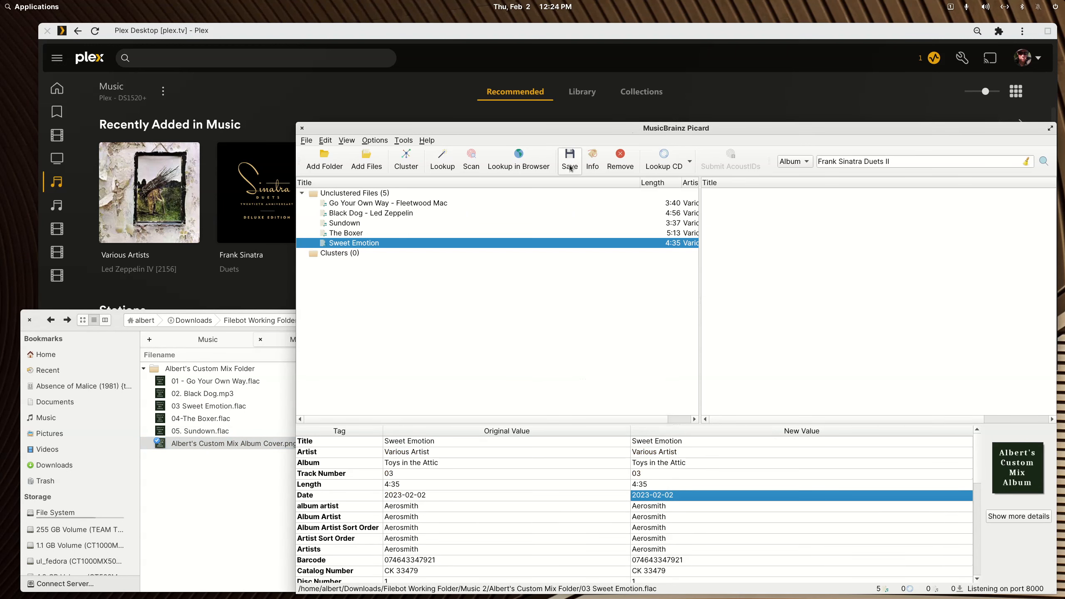
# Correct Sweet Emotion's date tag to 2022-02-02
pyautogui.click(360, 234)
pyautogui.click(349, 244)
pyautogui.doubleClick(640, 498)
pyautogui.moveTo(644, 497); pyautogui.dragTo(647, 496)
pyautogui.write('2')
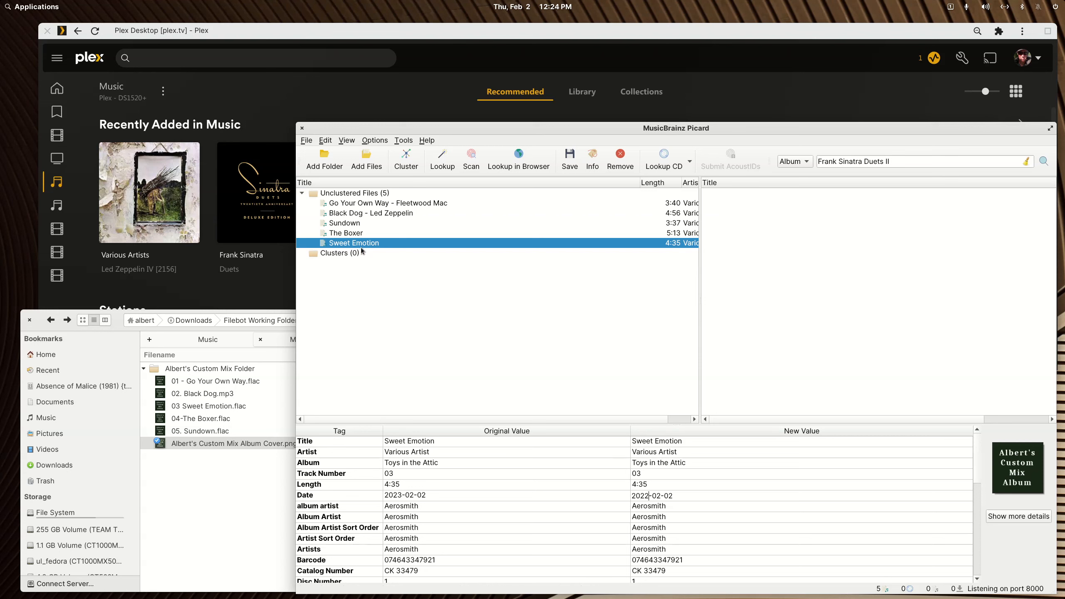
pyautogui.press('Return')
# Remove all five files from the unclustered files list
pyautogui.click(372, 236)
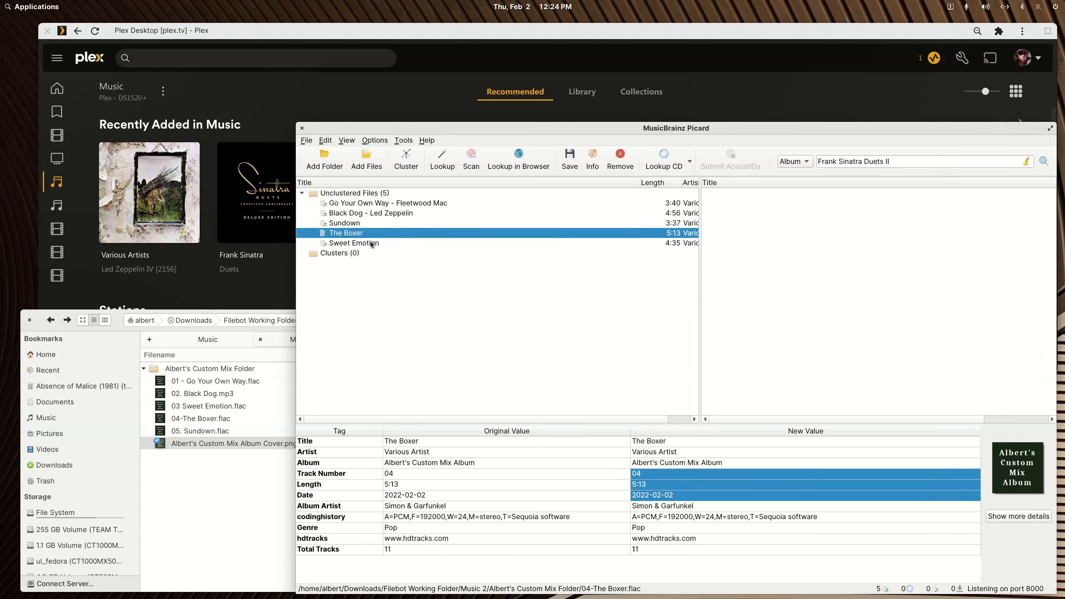
pyautogui.moveTo(372, 244); pyautogui.dragTo(371, 203)
pyautogui.press('Delete')
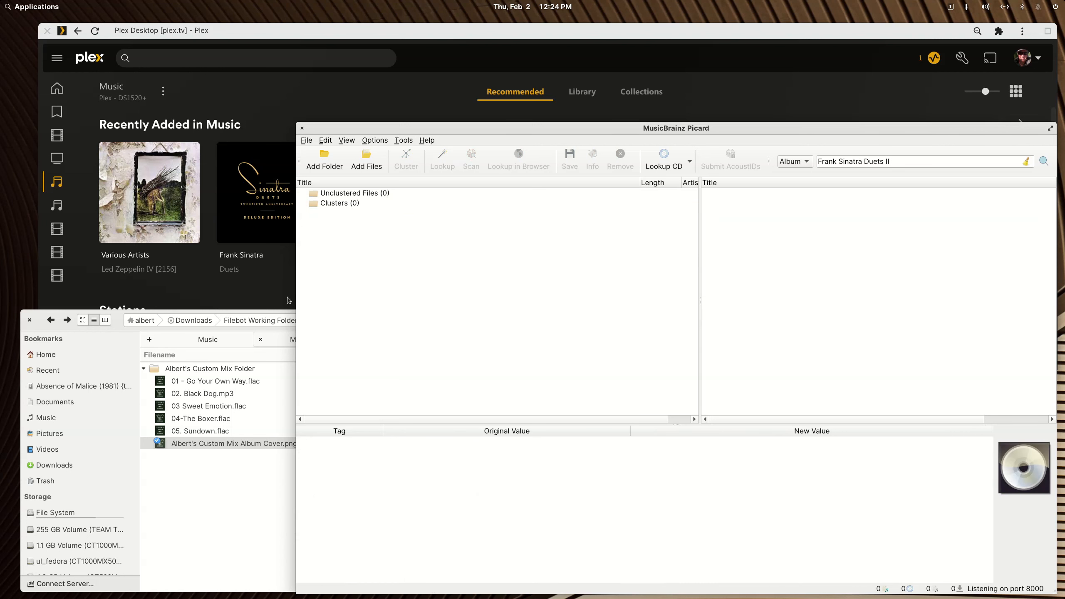
# Load the five audio files from the custom mix folder into the tagger again, leaving out the cover image
pyautogui.click(220, 457)
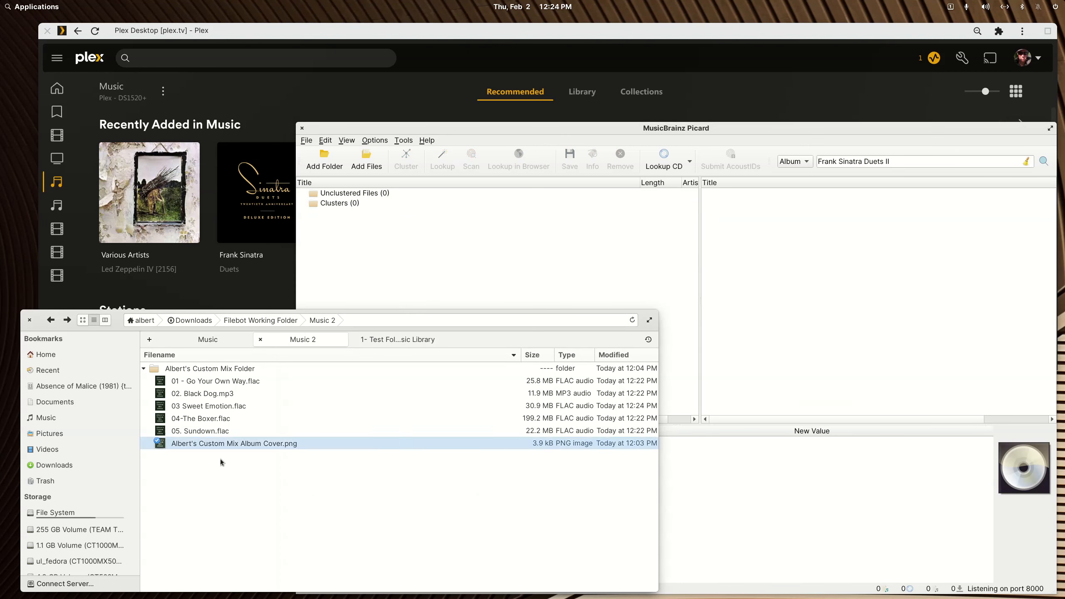
pyautogui.press('Up')
pyautogui.hotkey('shift', 'Up')
pyautogui.hotkey('shift', 'Up')
pyautogui.hotkey('shift', 'Up')
pyautogui.hotkey('shift', 'Up')
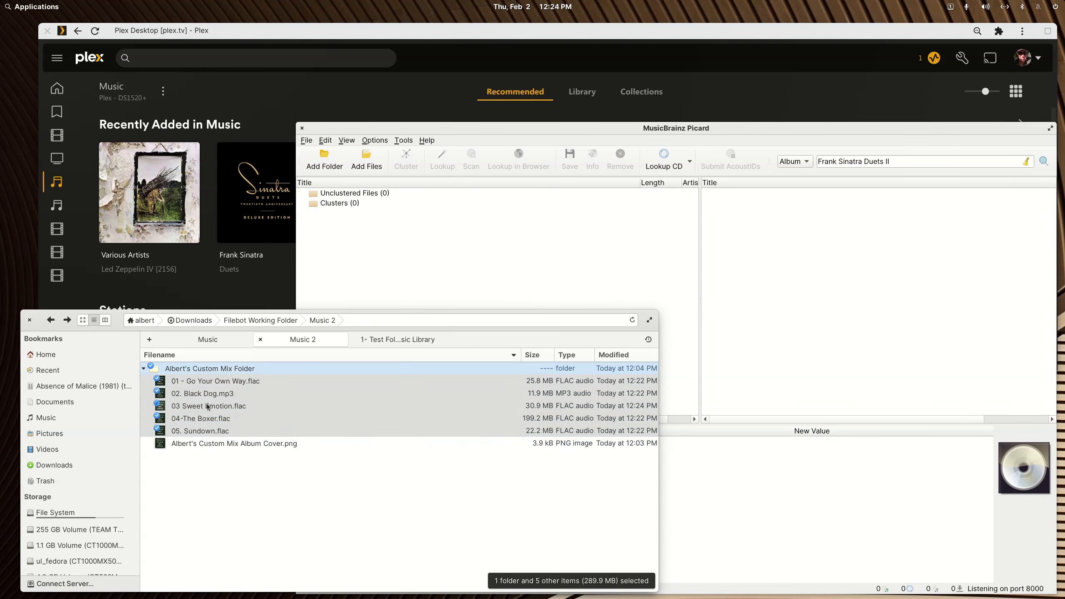
pyautogui.moveTo(206, 383); pyautogui.dragTo(469, 283)
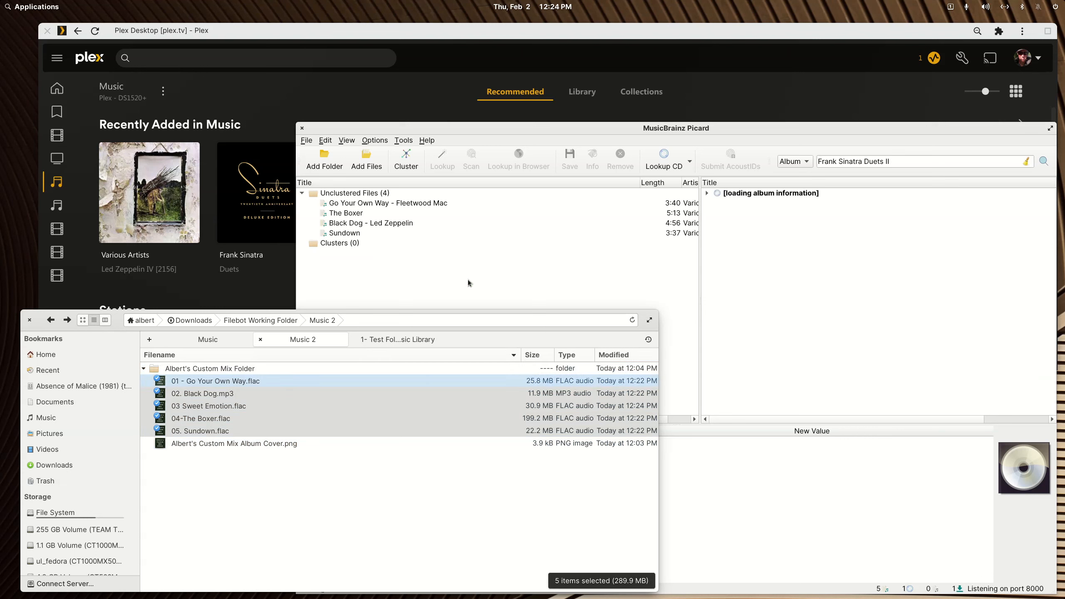
# Cluster the loaded files and expand the custom mix album cluster to show its tracks
pyautogui.click(399, 161)
pyautogui.click(365, 215)
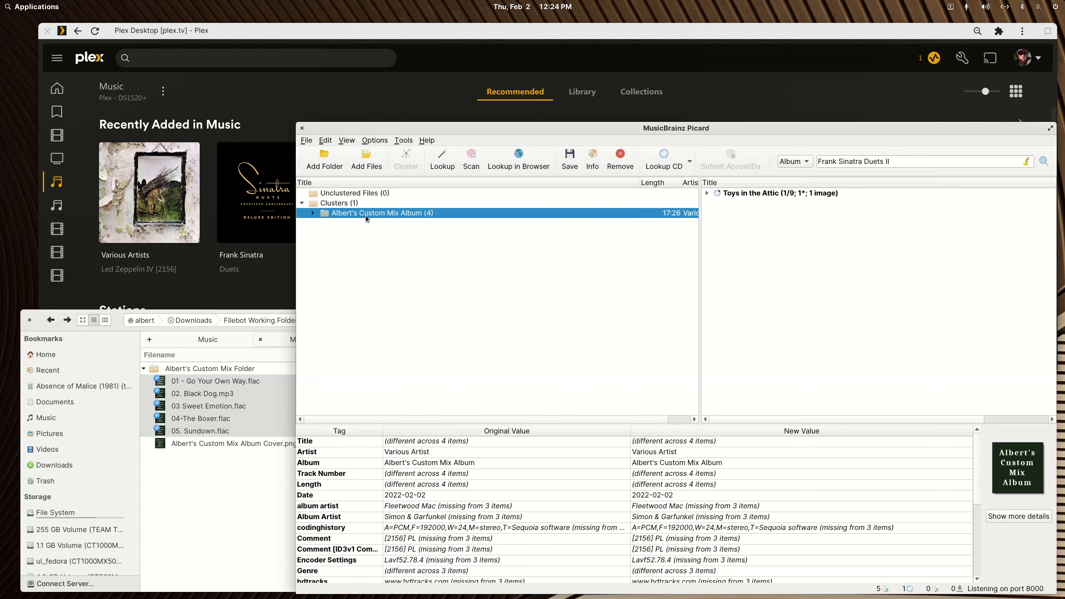
pyautogui.click(313, 212)
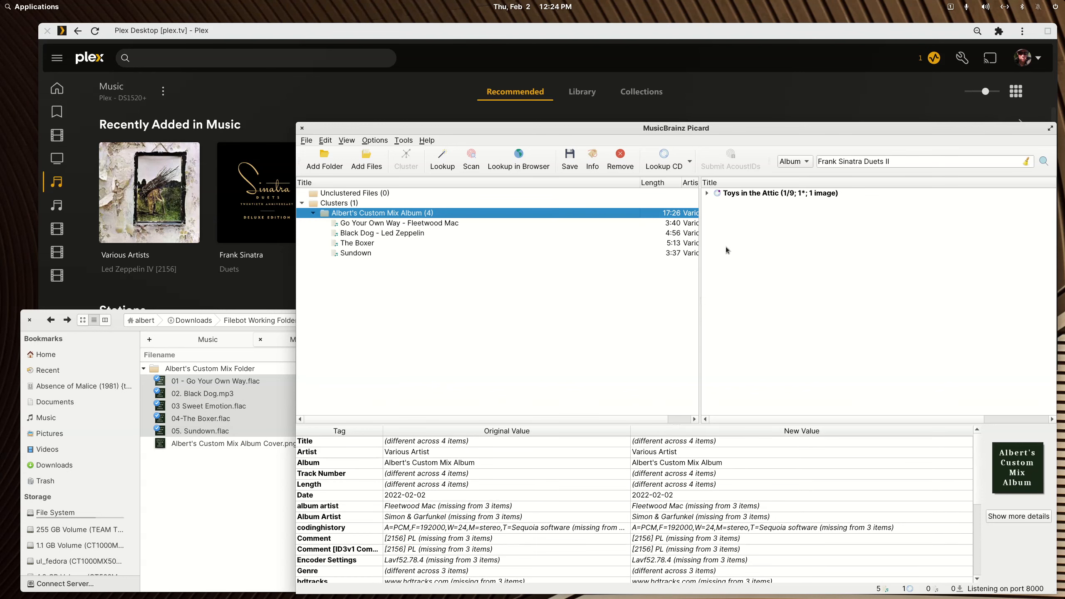
# Move Sweet Emotion out of the matched Toys in the Attic album into the unclustered files and remove that album
pyautogui.click(706, 193)
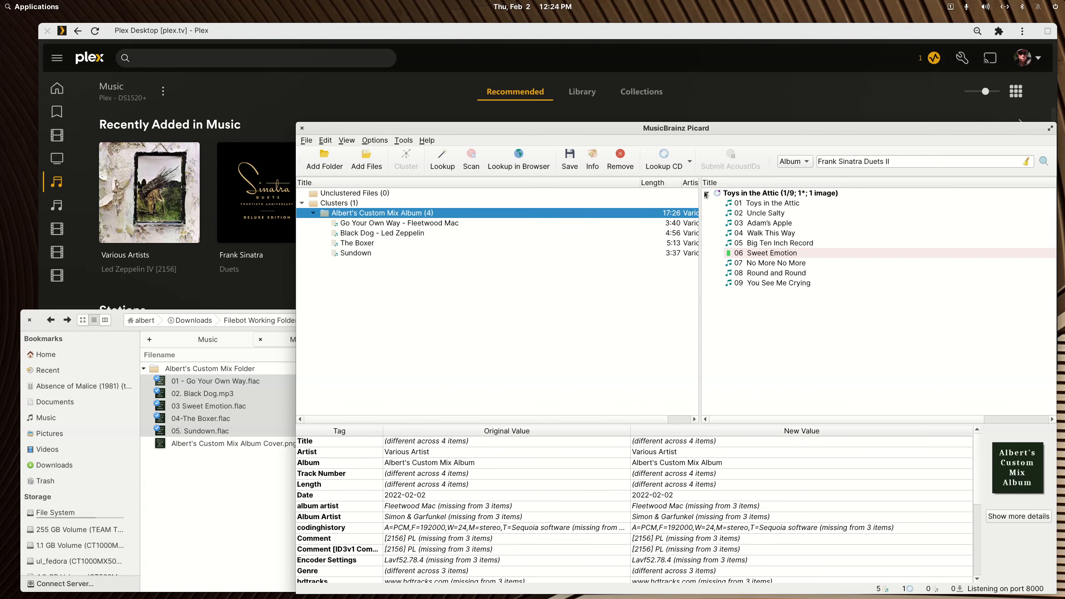
pyautogui.click(769, 252)
pyautogui.moveTo(769, 252); pyautogui.dragTo(400, 296)
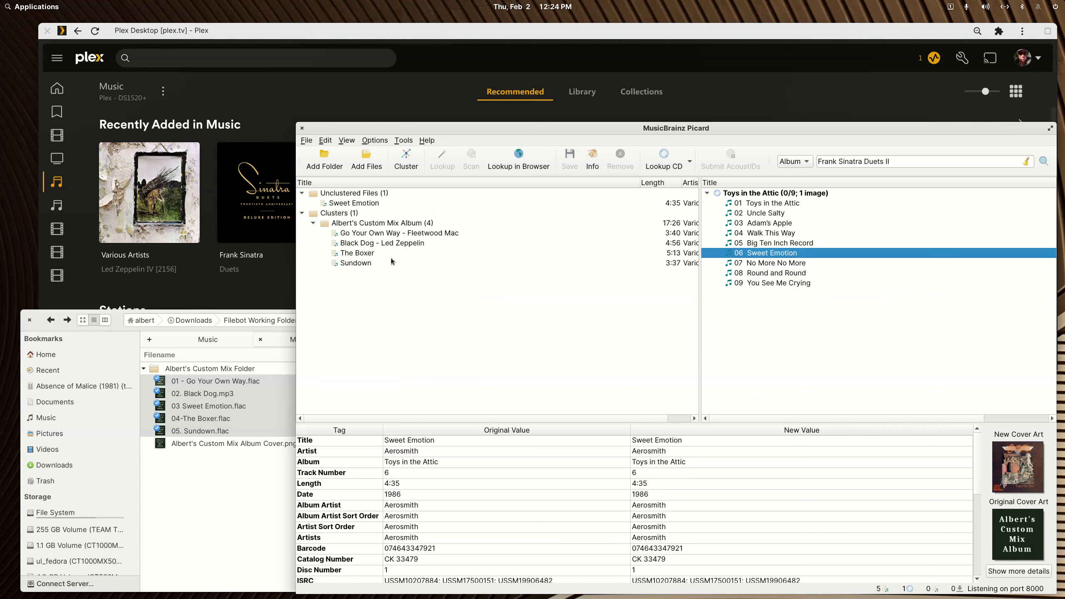
pyautogui.rightClick(762, 193)
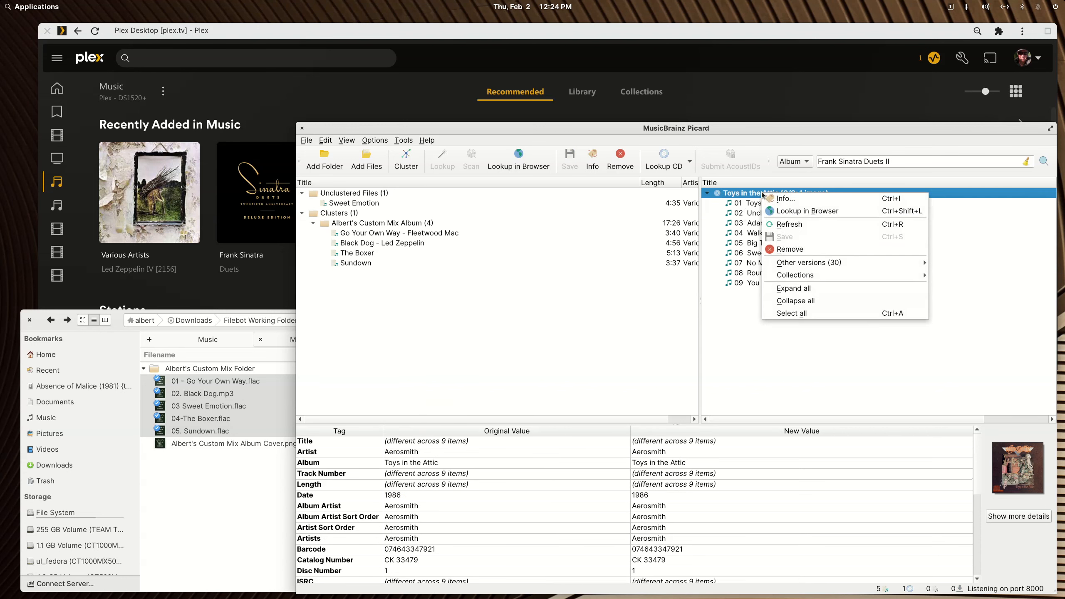
pyautogui.click(782, 251)
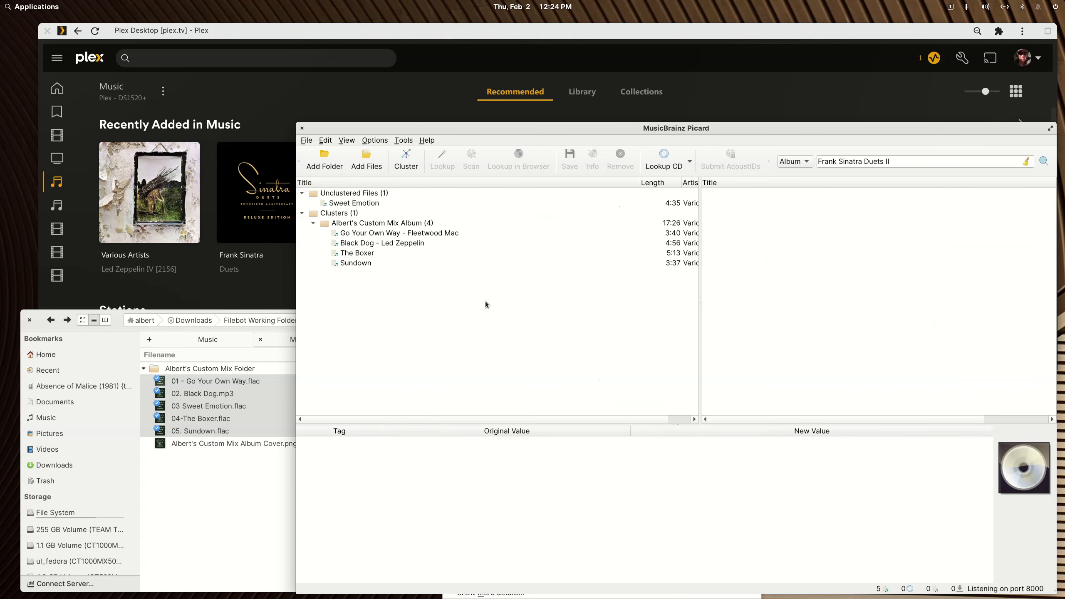
# Try to set Sweet Emotion's album tag to Albert's Custom Mix Album, copied from Sundown, and save it
pyautogui.click(361, 203)
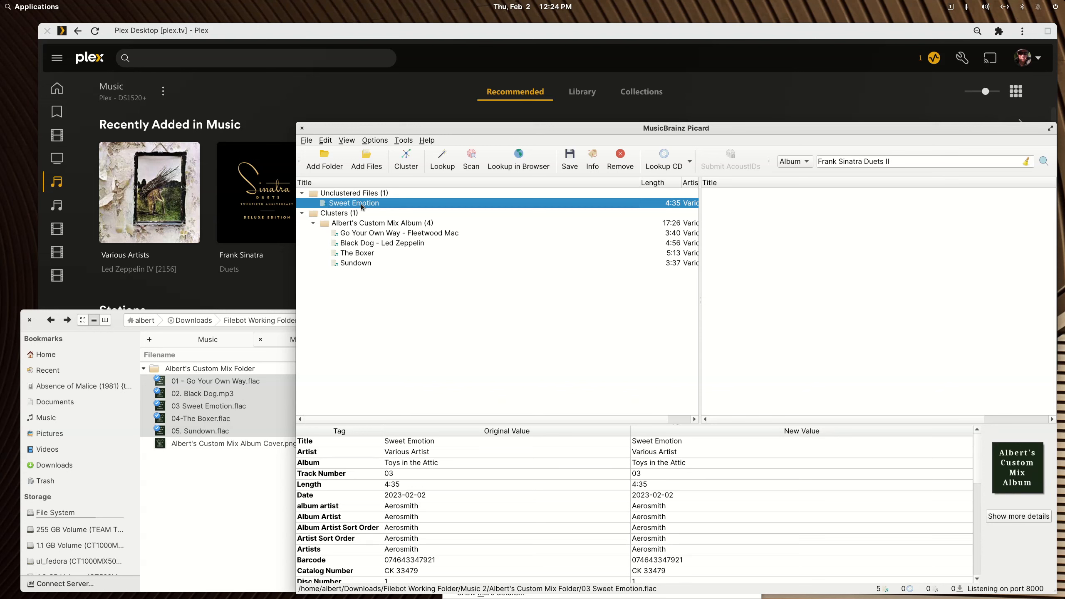
pyautogui.click(356, 263)
pyautogui.doubleClick(644, 462)
pyautogui.hotkey('ctrl', 'c')
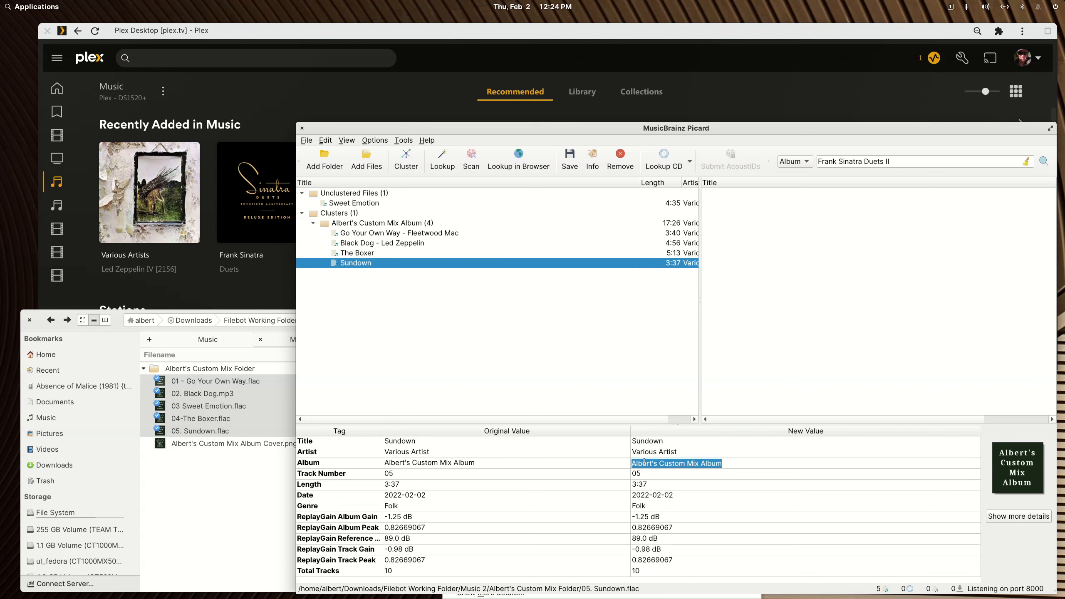
pyautogui.press('Return')
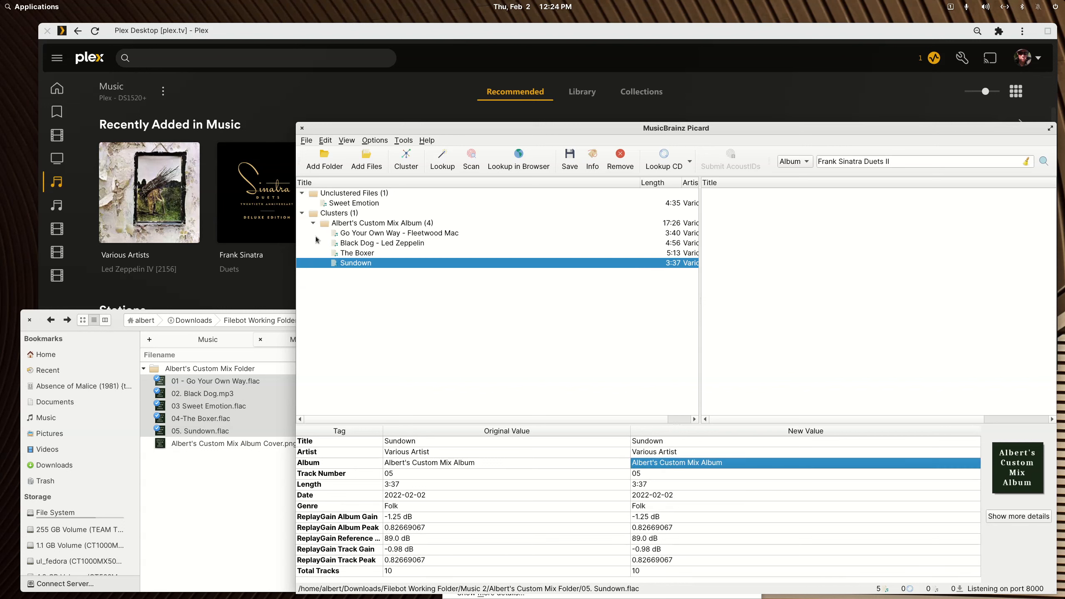
pyautogui.click(341, 203)
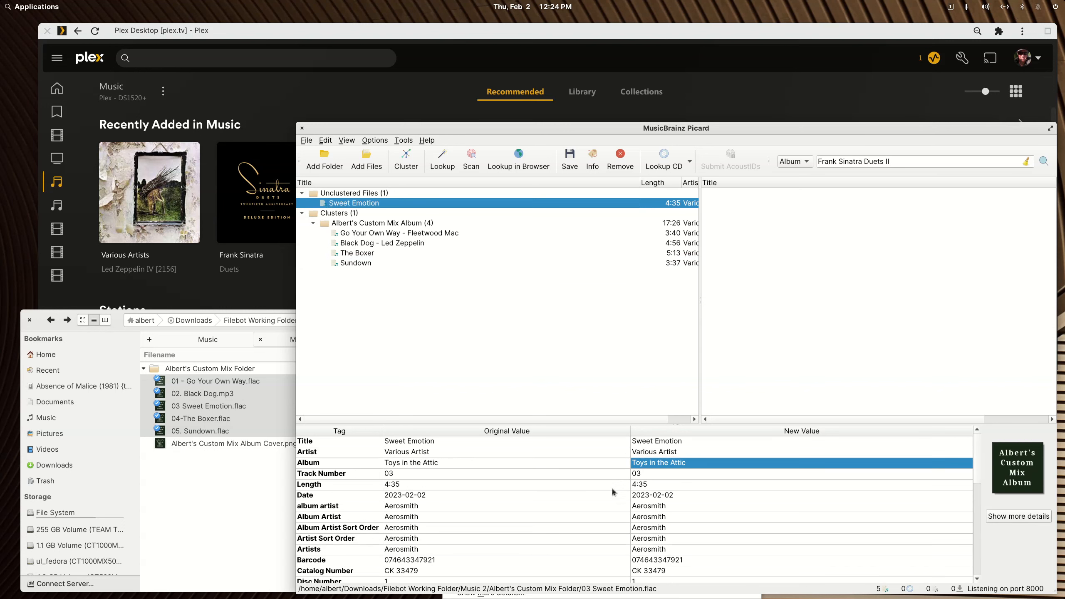
pyautogui.doubleClick(645, 464)
pyautogui.hotkey('ctrl', 'v')
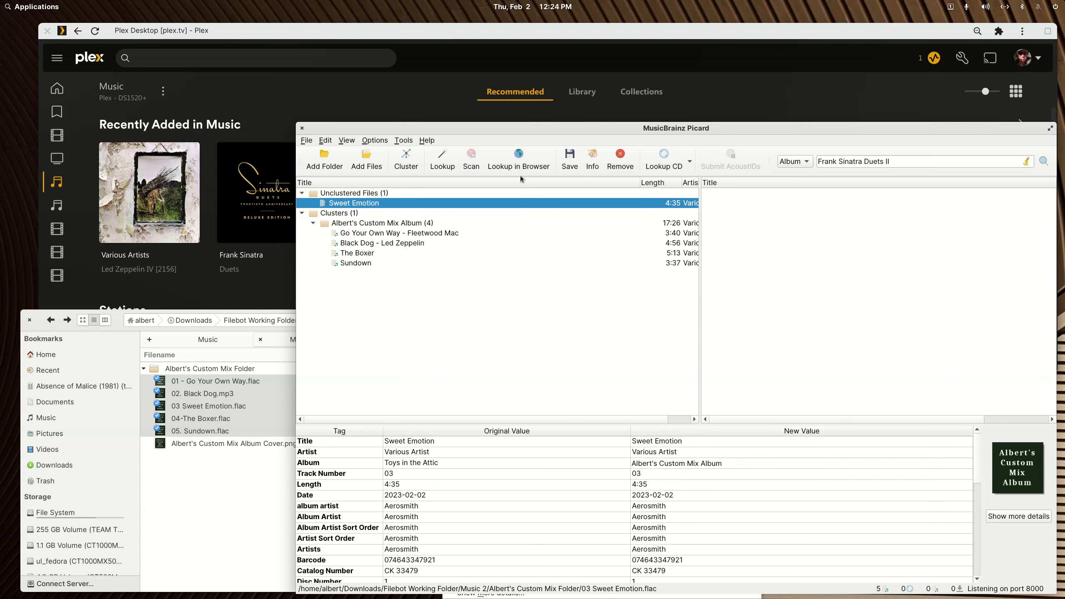
pyautogui.click(566, 161)
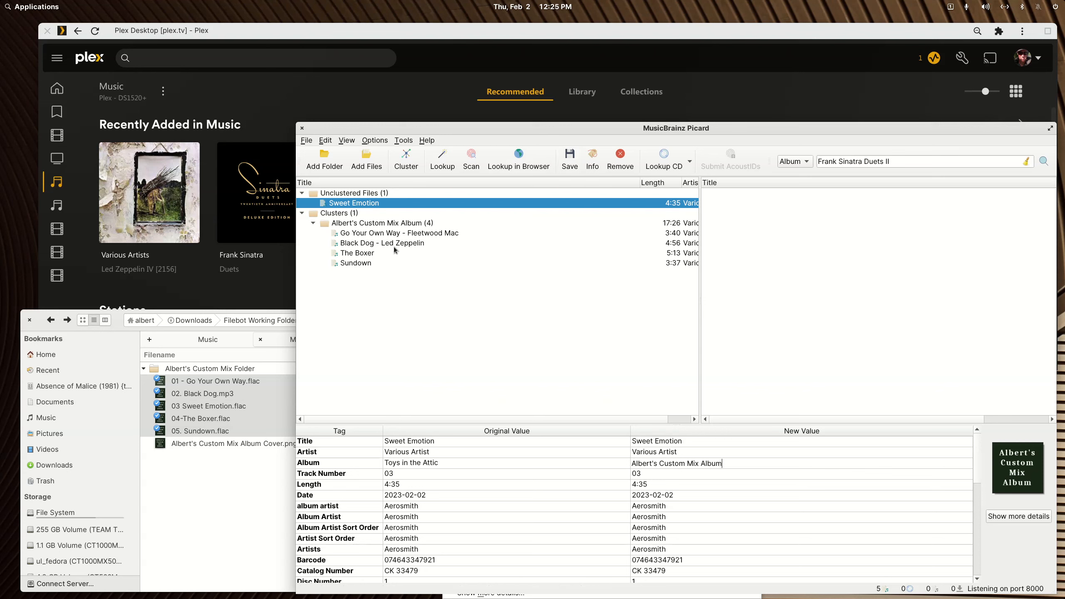
# Remove all files from the tagger and load the five audio files from the custom mix folder again
pyautogui.click(364, 263)
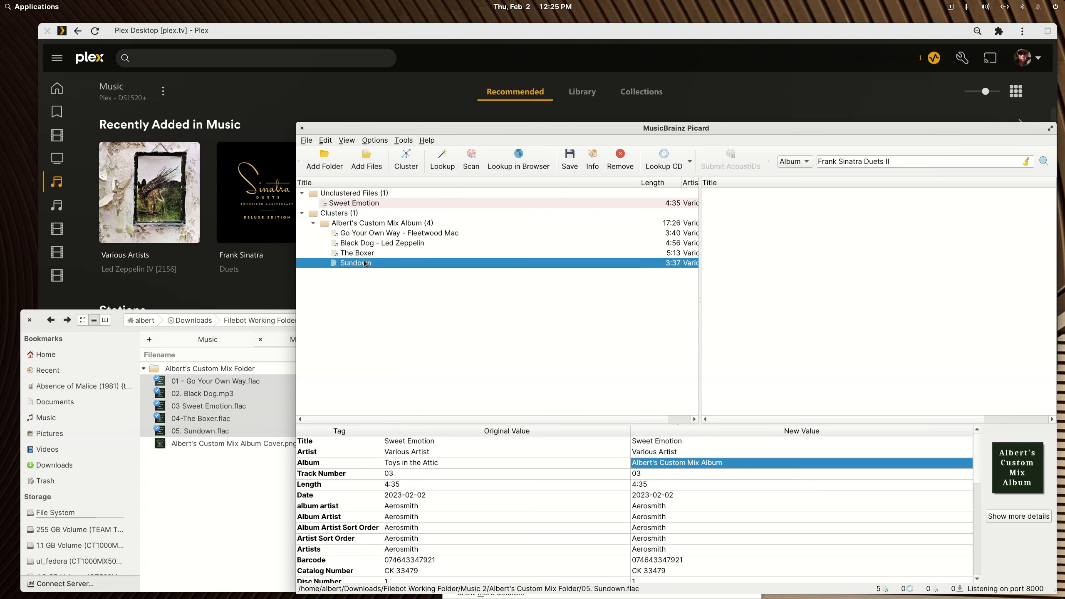
pyautogui.hotkey('shift', 'Up')
pyautogui.hotkey('ctrl', 'a')
pyautogui.press('Delete')
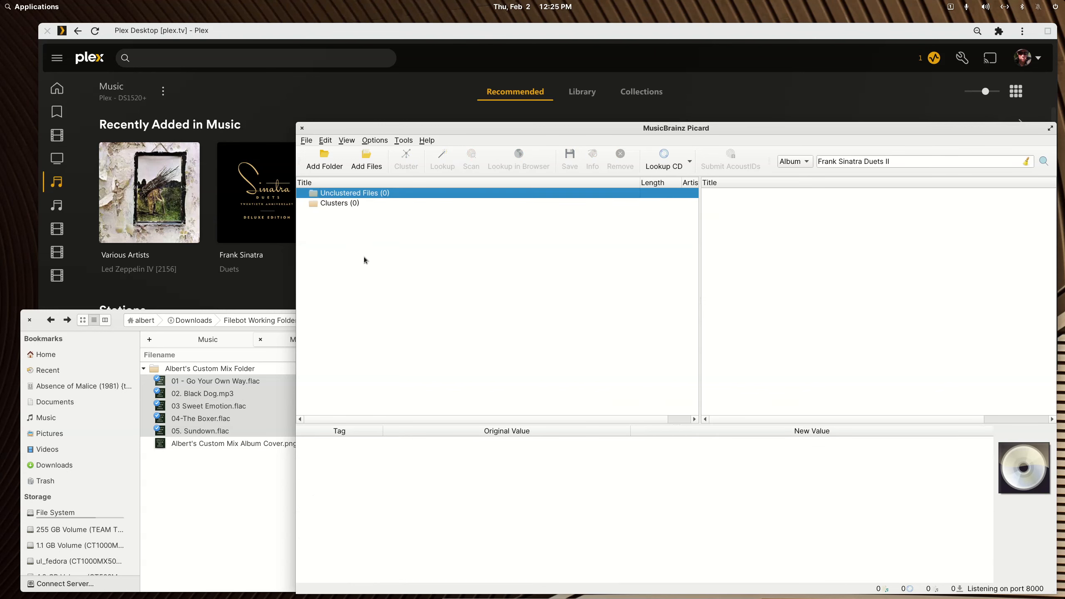
pyautogui.moveTo(192, 385); pyautogui.dragTo(479, 271)
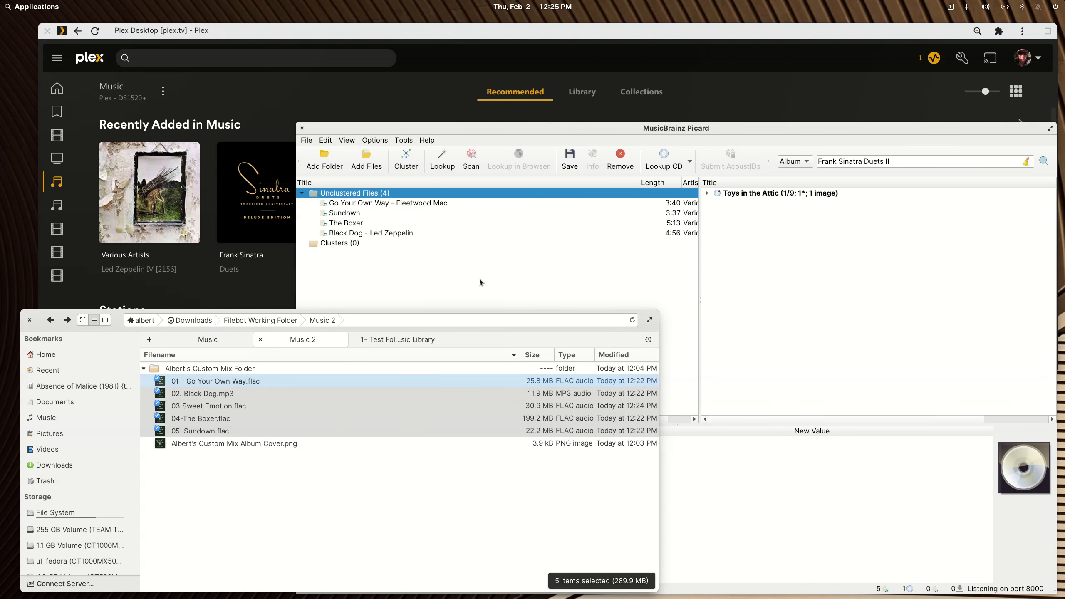
pyautogui.click(707, 129)
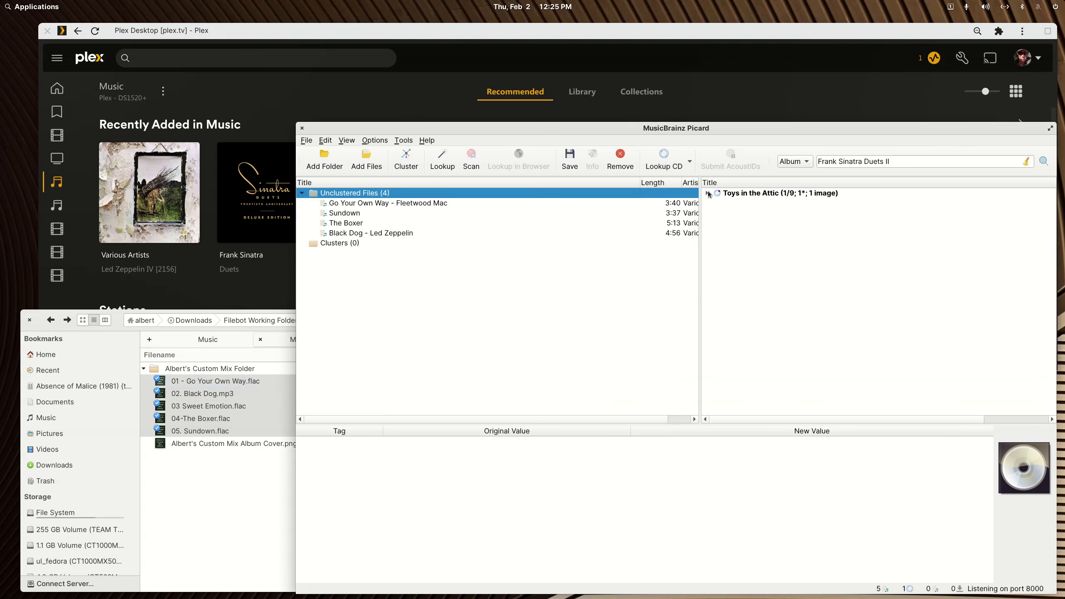
# Set the album tag of the matched Sweet Emotion track to Albert's Custom Mix and save the file
pyautogui.click(707, 193)
pyautogui.click(760, 252)
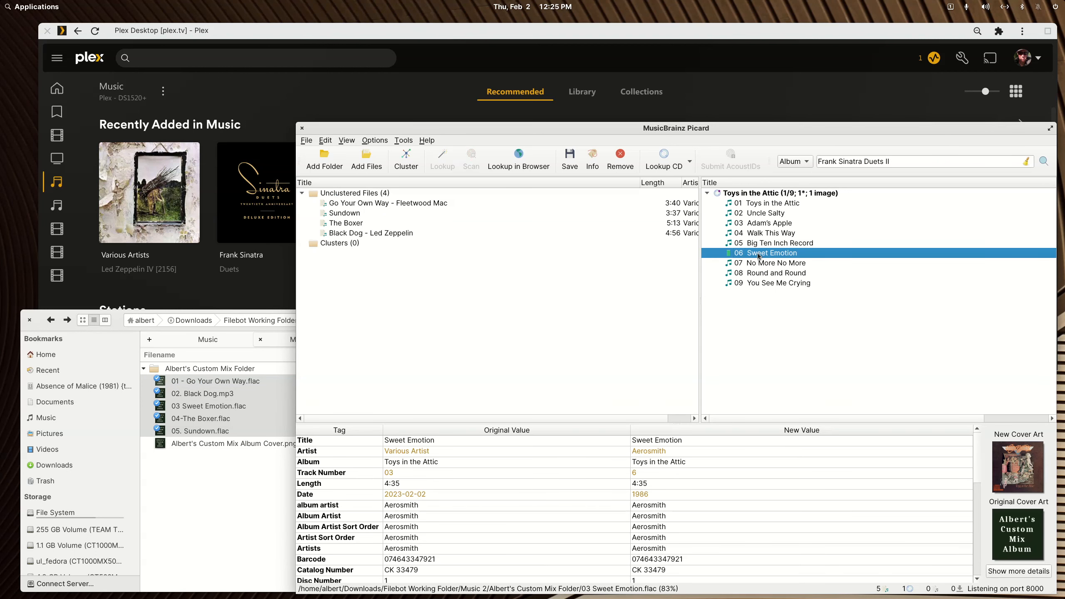
pyautogui.doubleClick(663, 464)
pyautogui.write("Albert's Custom Mix")
pyautogui.press('Return')
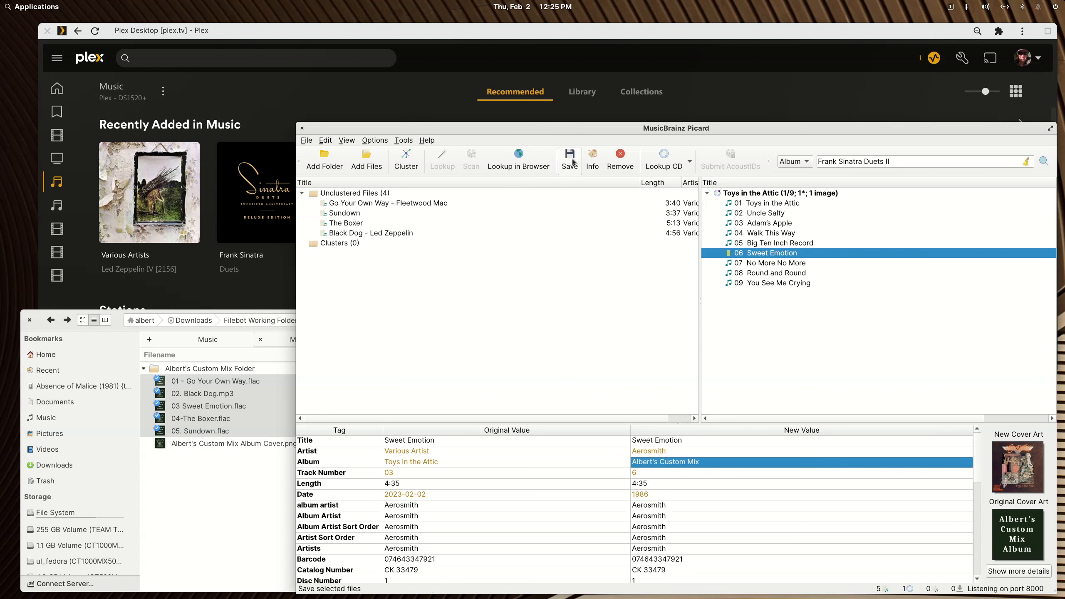
pyautogui.click(569, 159)
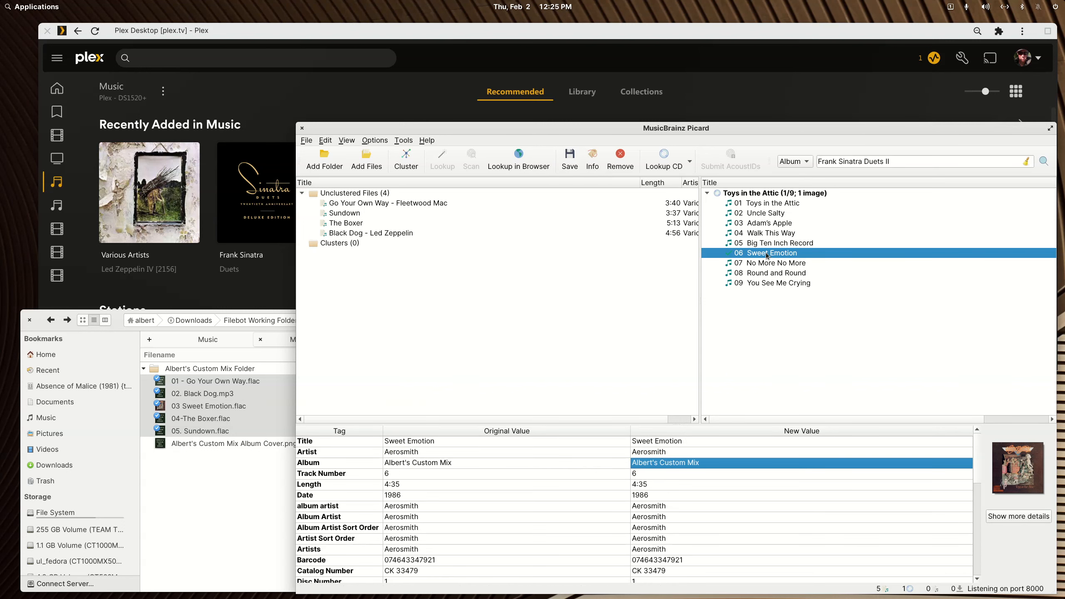
# Move the saved Sweet Emotion file back to the unclustered files and remove the emptied Toys in the Attic album
pyautogui.moveTo(766, 255); pyautogui.dragTo(469, 256)
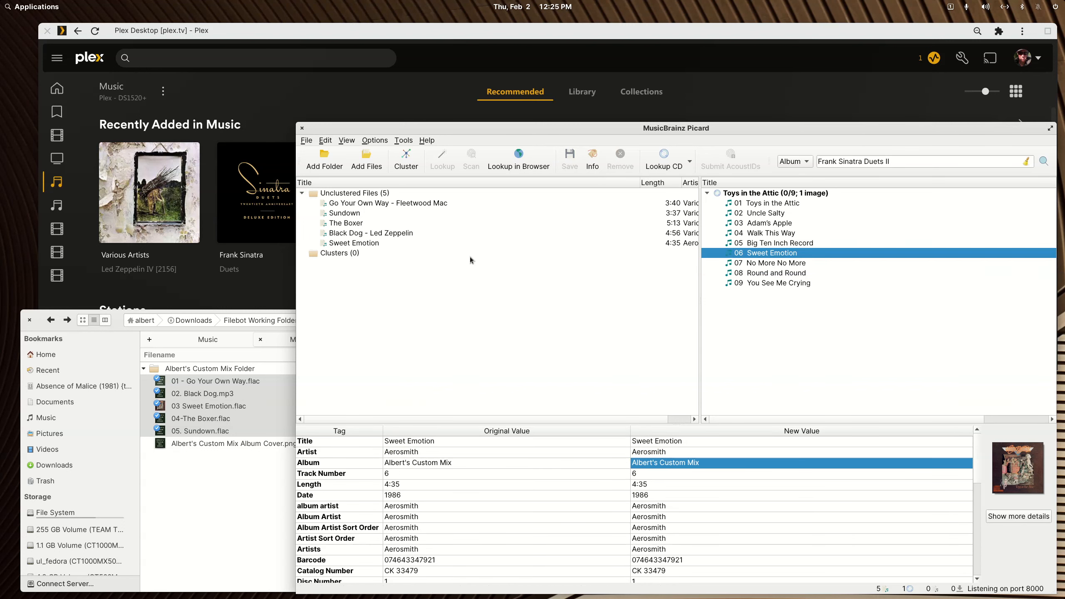
pyautogui.rightClick(736, 192)
pyautogui.click(764, 246)
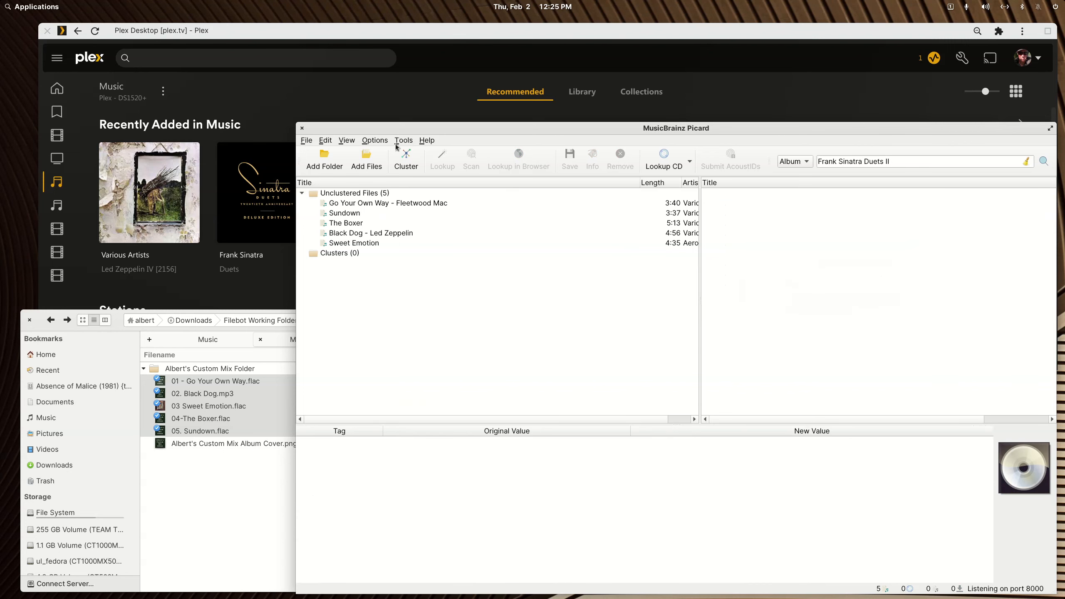
# Cluster the loaded files and remove the leftover unclustered Sweet Emotion file from the tagger
pyautogui.click(409, 157)
pyautogui.click(363, 204)
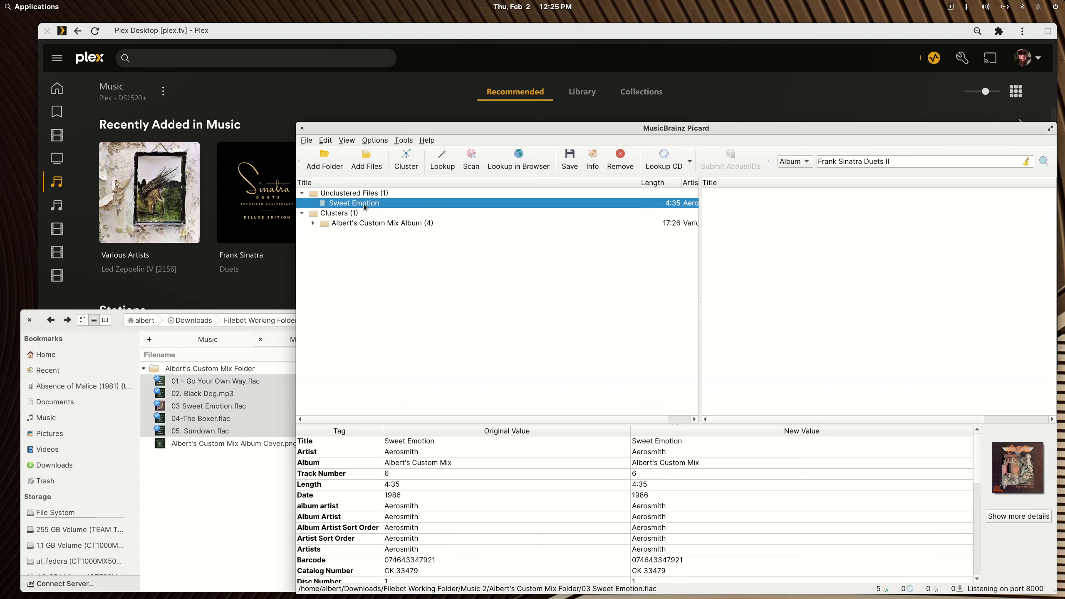
pyautogui.rightClick(364, 205)
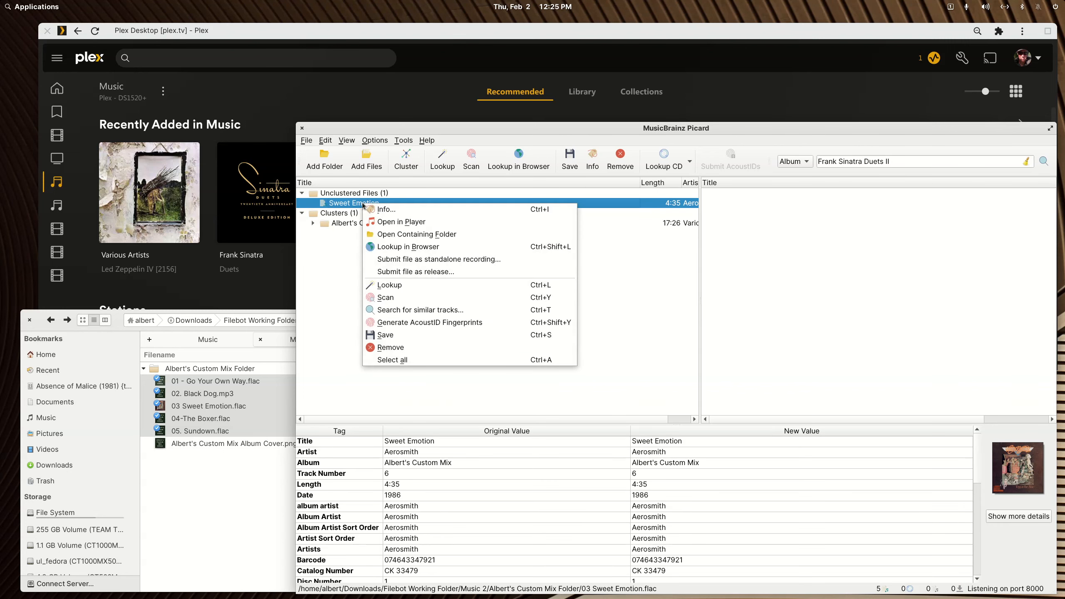
pyautogui.click(404, 346)
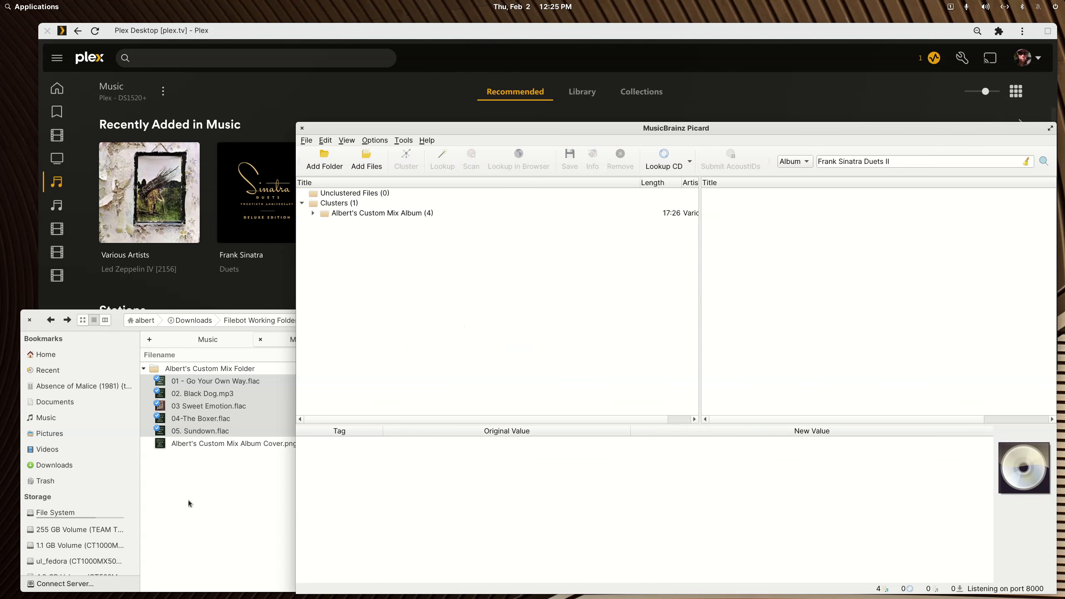
# Load only 03 Sweet Emotion.flac into the tagger and remove the file matched under Toys in the Attic
pyautogui.click(188, 499)
pyautogui.click(212, 407)
pyautogui.moveTo(212, 407); pyautogui.dragTo(355, 284)
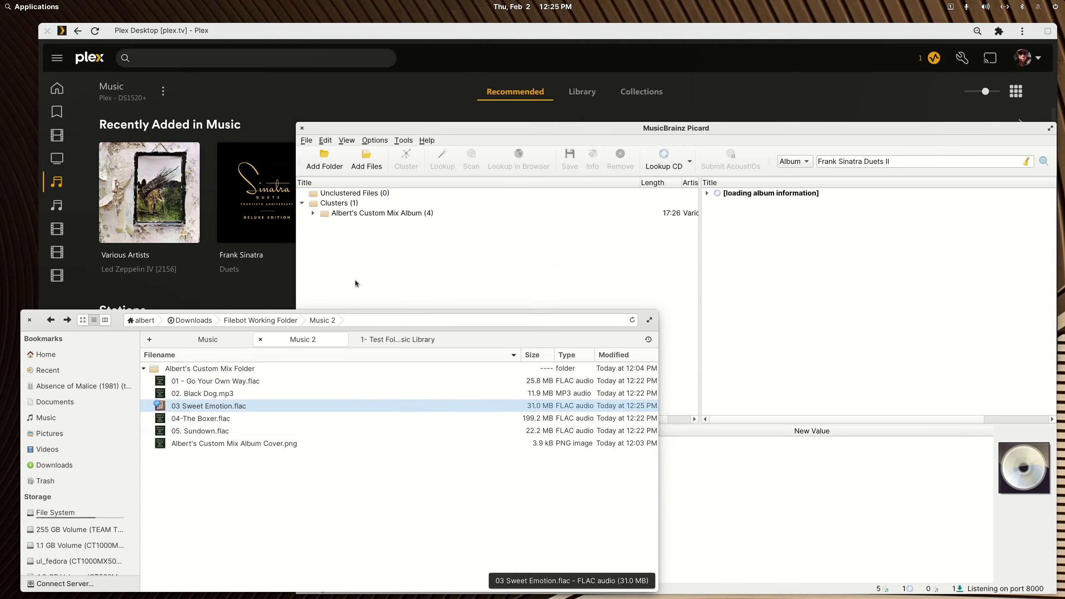
pyautogui.click(707, 192)
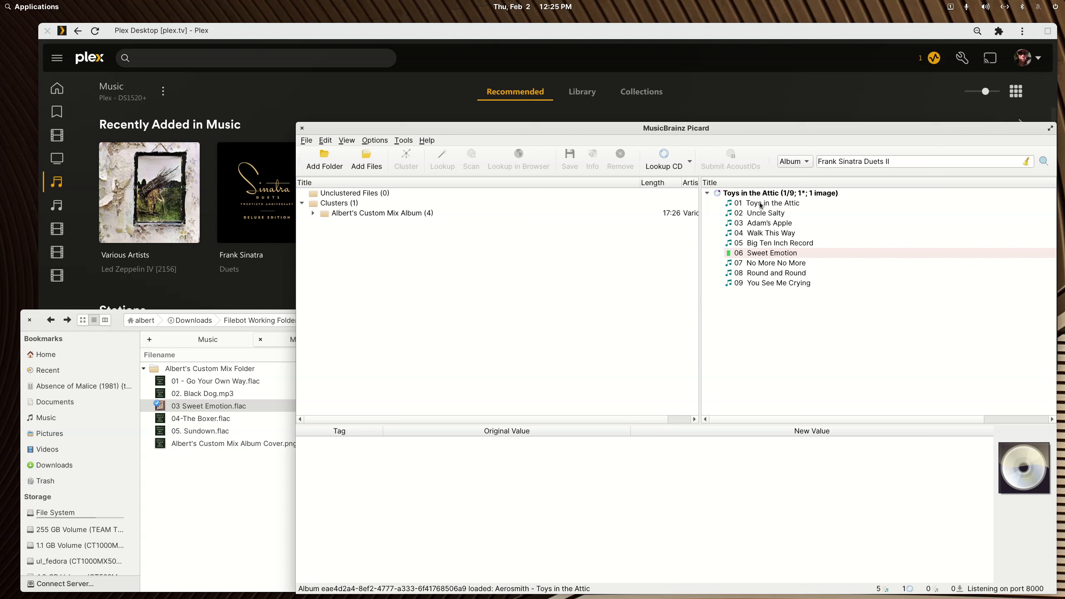
pyautogui.click(755, 253)
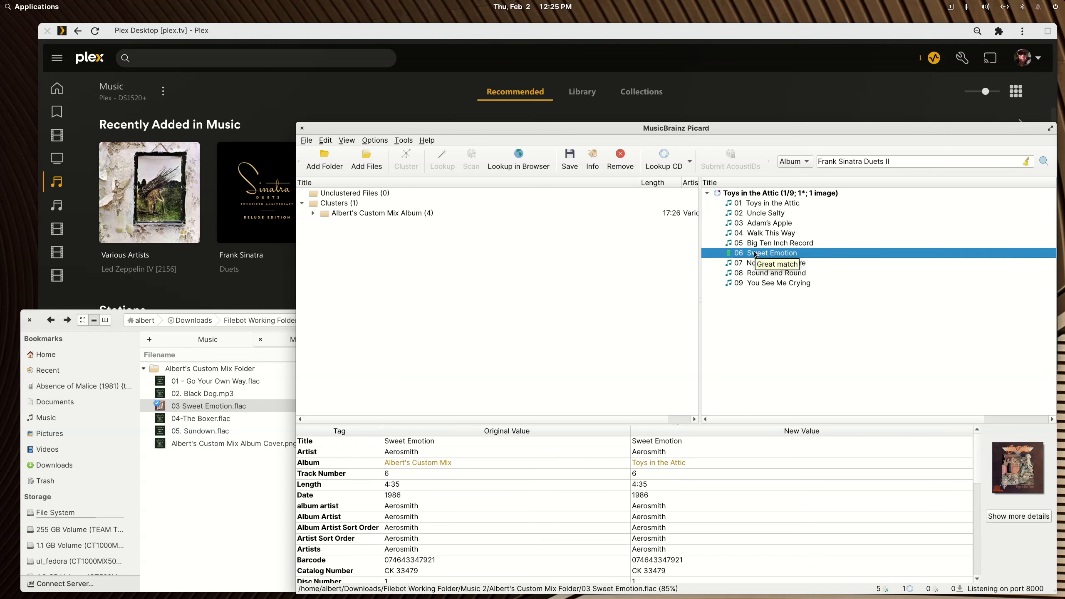
pyautogui.rightClick(755, 253)
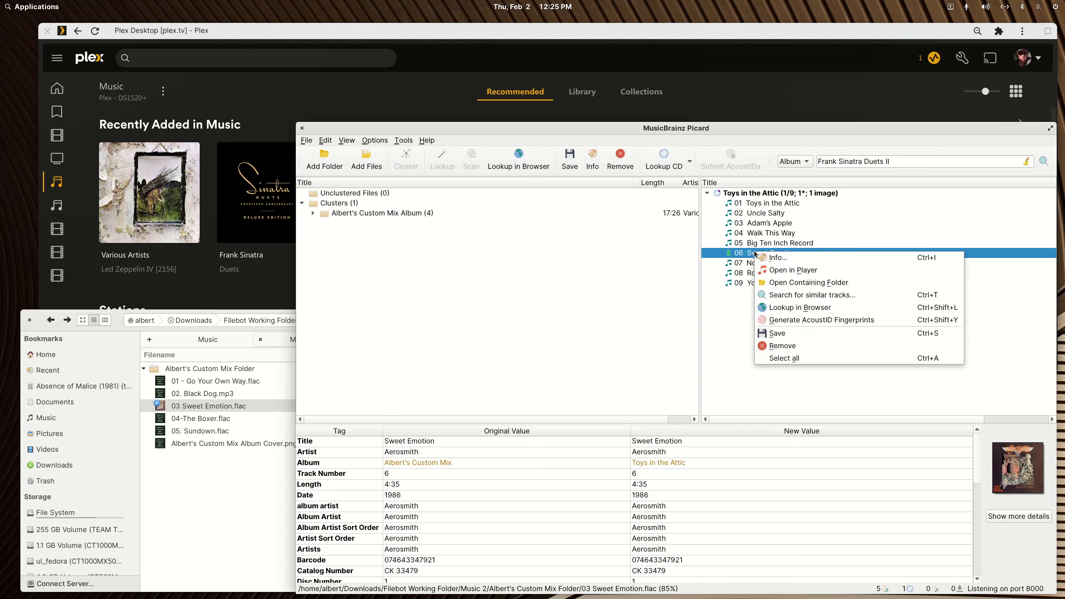
pyautogui.click(765, 332)
# Grant everyone write permission on 03 Sweet Emotion.flac in its file properties, giving mode 666
pyautogui.click(248, 478)
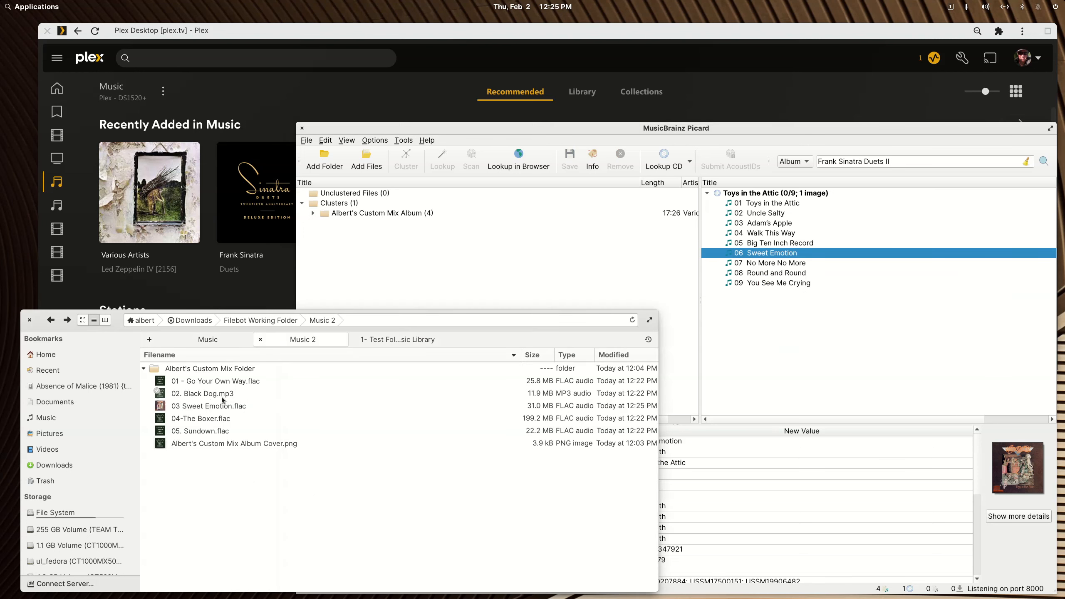
pyautogui.rightClick(221, 406)
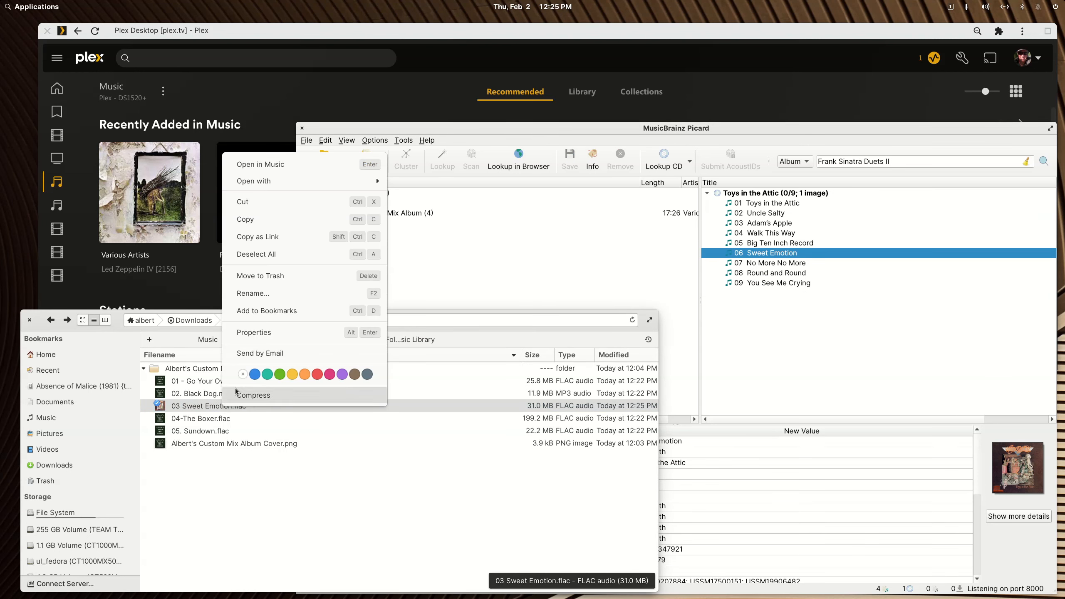
pyautogui.click(262, 331)
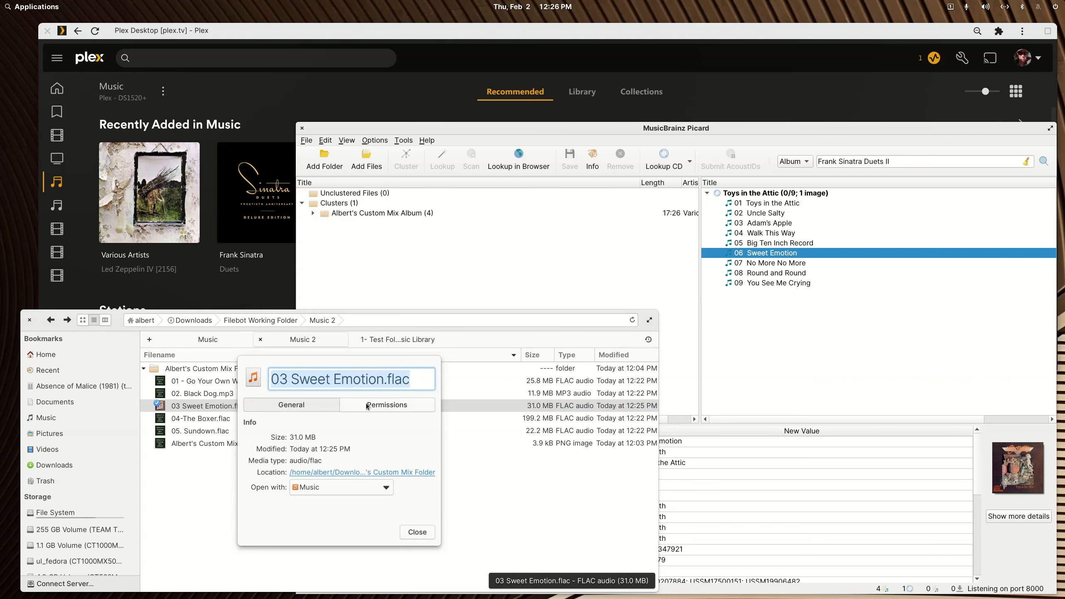
pyautogui.click(368, 405)
pyautogui.click(358, 490)
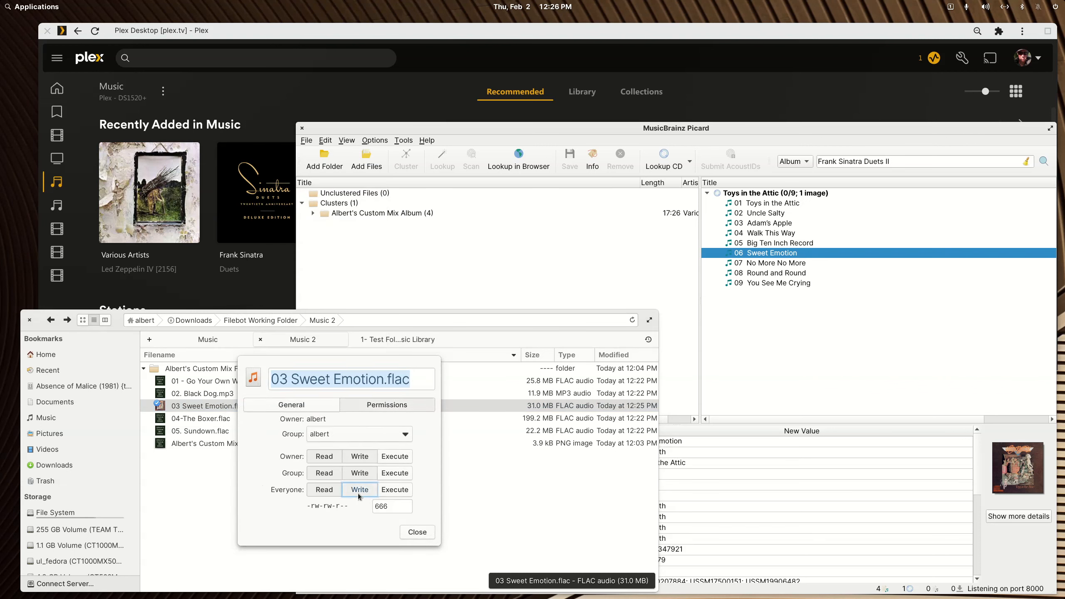
pyautogui.click(412, 532)
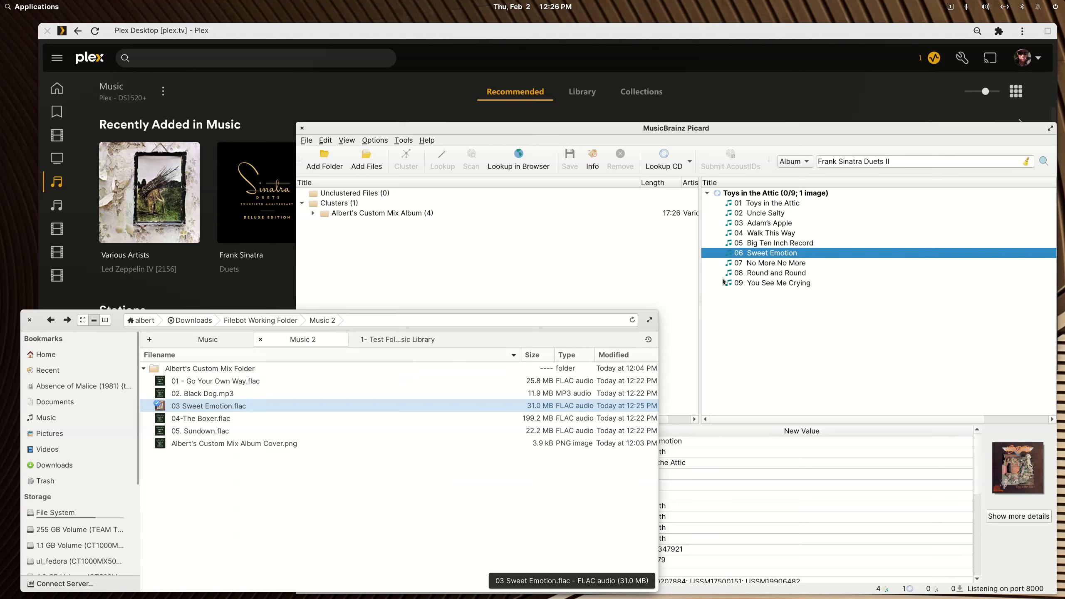
# Load 03 Sweet Emotion.flac into the tagger, move it to the unclustered files and remove the emptied Toys in the Attic album
pyautogui.moveTo(234, 405); pyautogui.dragTo(480, 281)
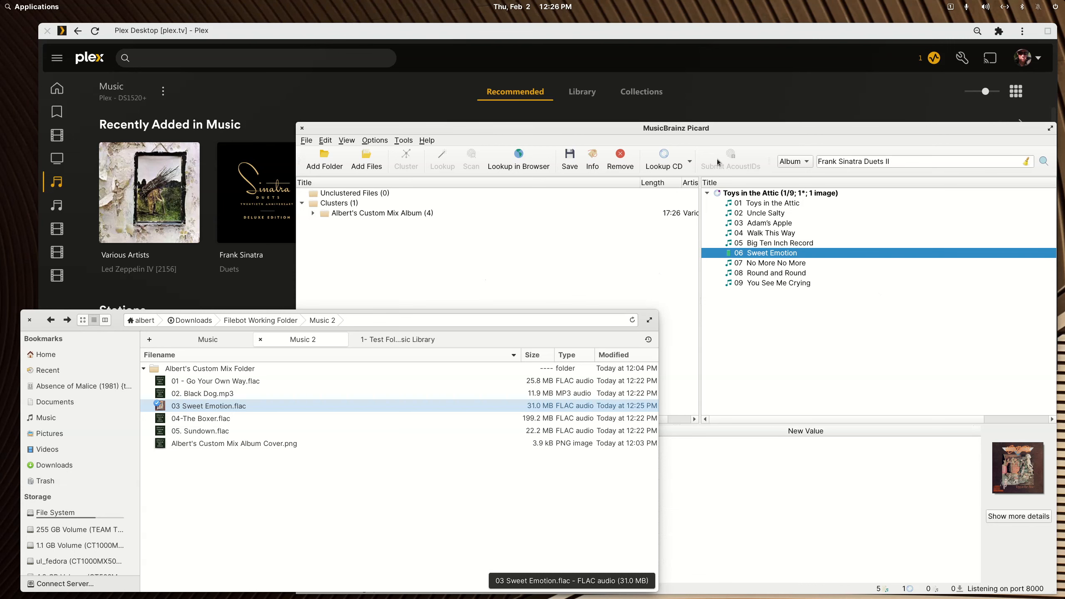
pyautogui.click(730, 128)
pyautogui.rightClick(745, 253)
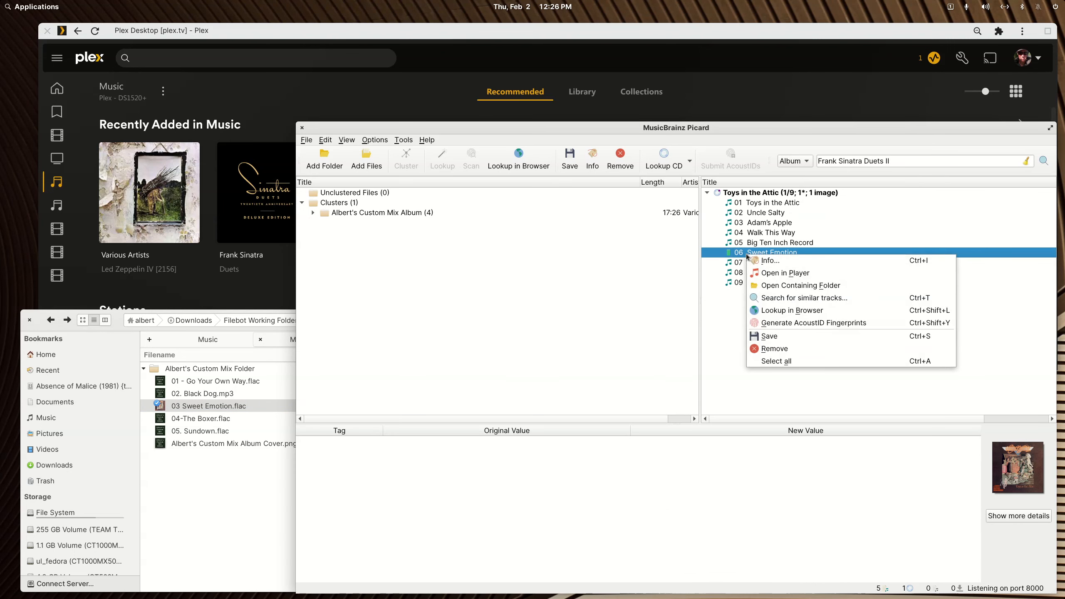
pyautogui.click(641, 238)
pyautogui.moveTo(766, 252); pyautogui.dragTo(529, 252)
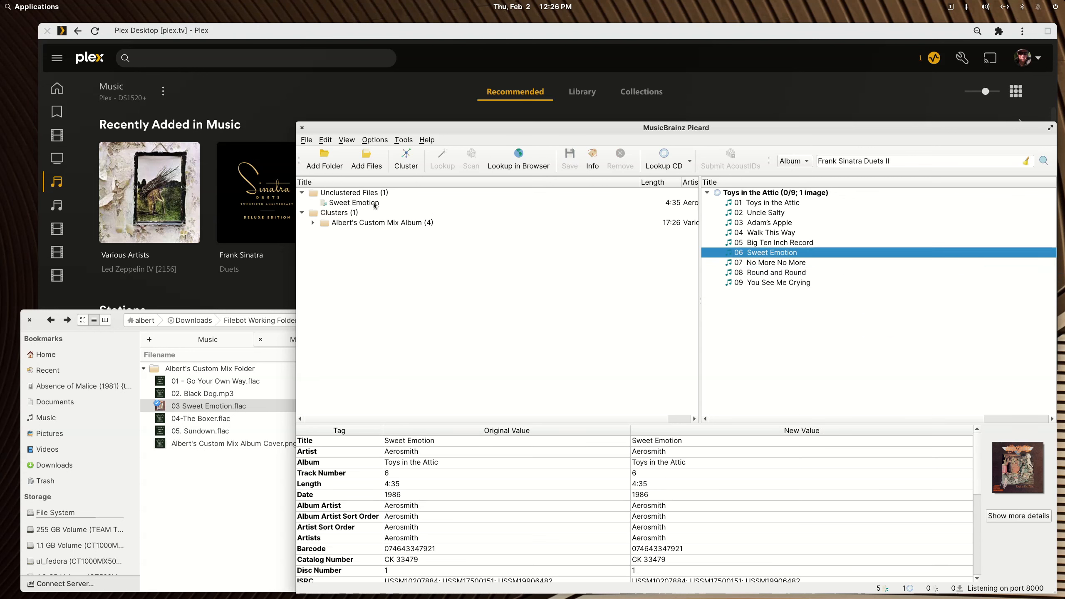
pyautogui.rightClick(742, 194)
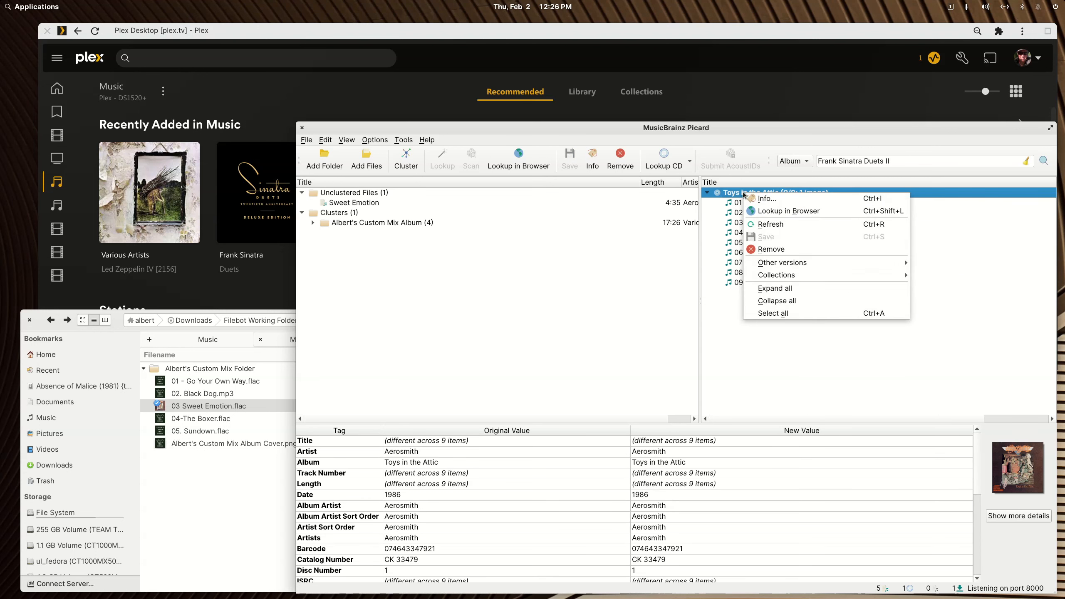
pyautogui.click(768, 251)
# Set the unclustered Sweet Emotion file's track number to 03 and its date to 2022-02-02
pyautogui.click(366, 205)
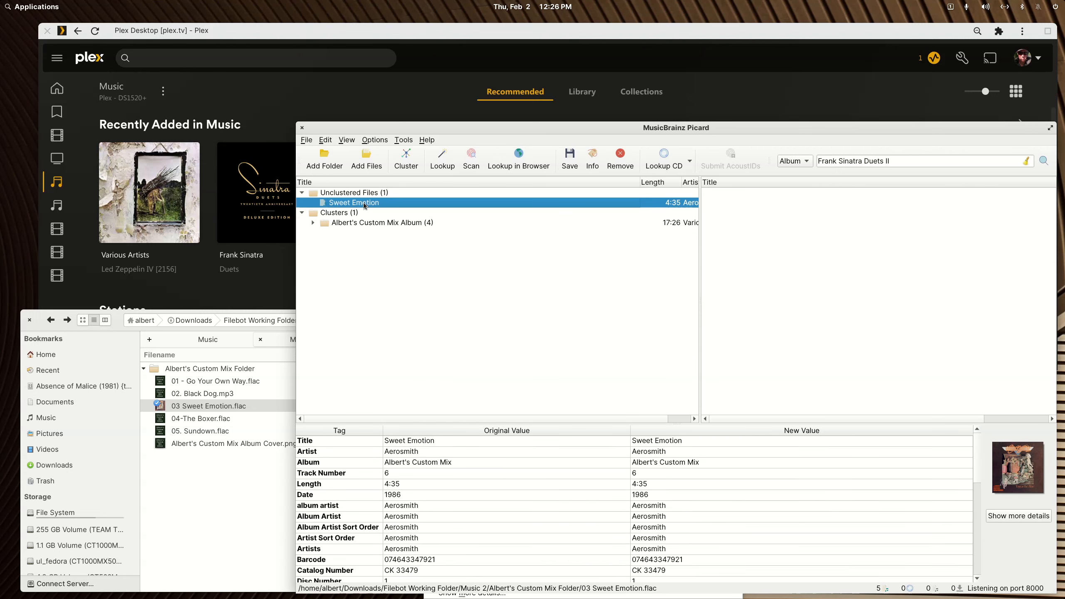
pyautogui.doubleClick(640, 476)
pyautogui.moveTo(640, 476); pyautogui.dragTo(624, 475)
pyautogui.write('03')
pyautogui.doubleClick(648, 495)
pyautogui.write('2')
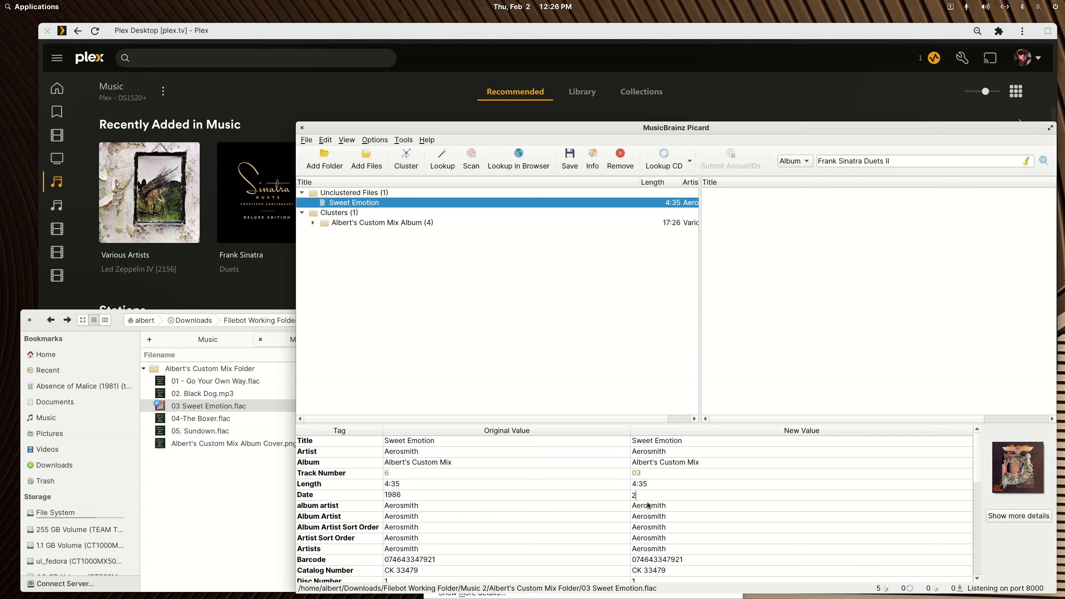
pyautogui.write('022-02-02')
pyautogui.doubleClick(645, 499)
# Set Sweet Emotion's artist tag to Various Artists and save the file
pyautogui.doubleClick(660, 452)
pyautogui.write('Various Artists')
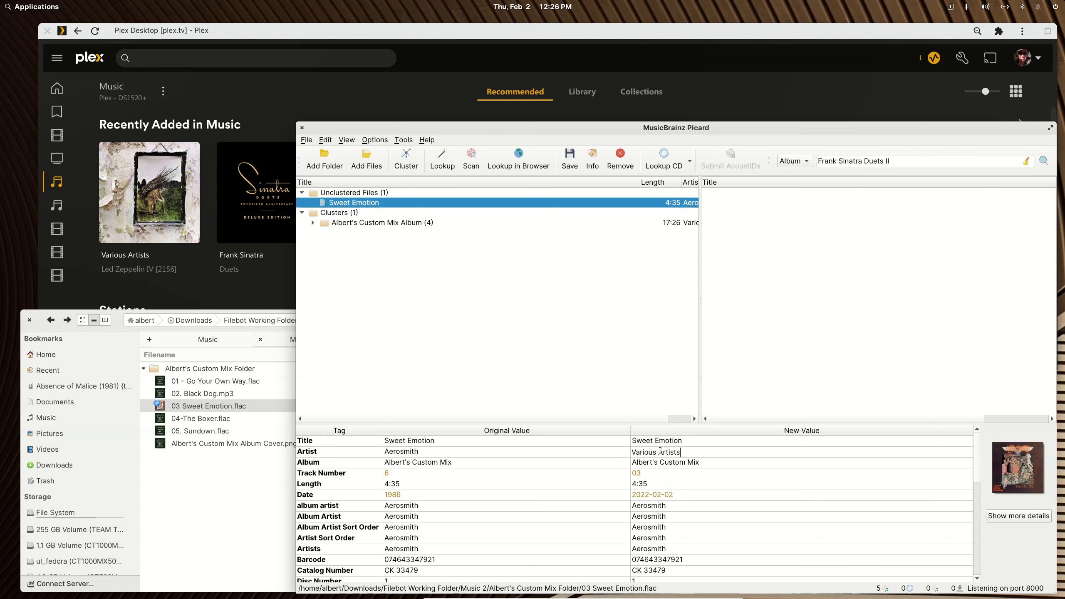
pyautogui.press('Return')
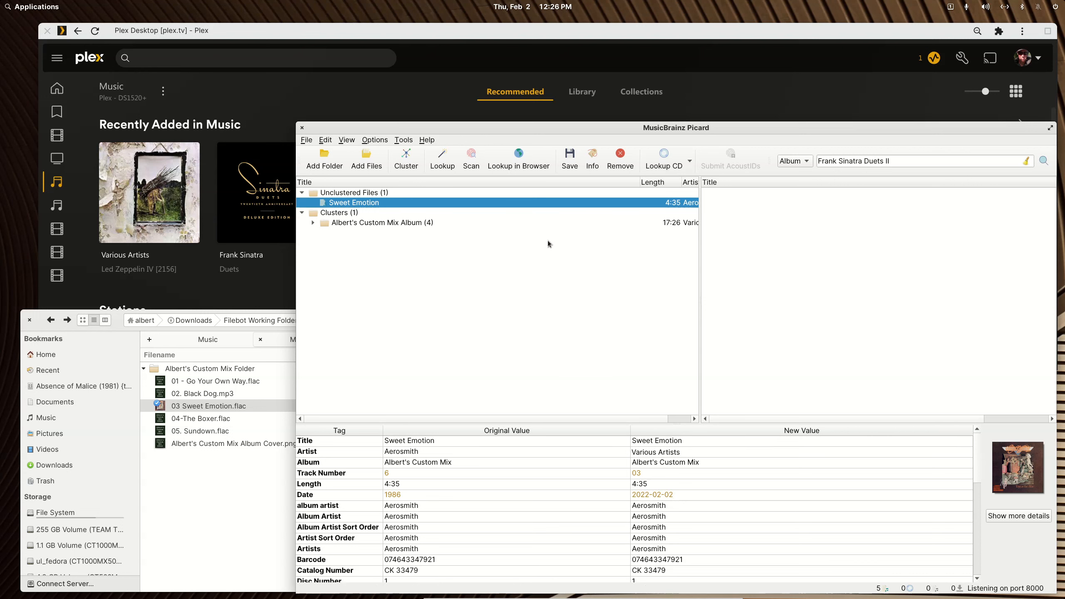
pyautogui.click(570, 164)
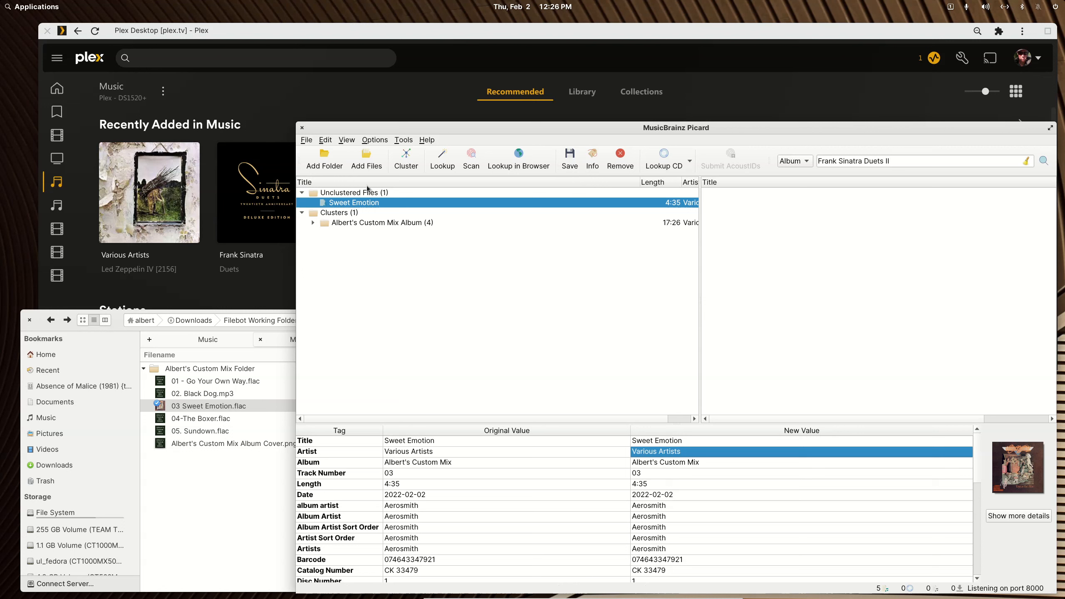
# Select Sweet Emotion together with the Albert's Custom Mix Album cluster and set their shared artist tag to Various Artists
pyautogui.click(361, 223)
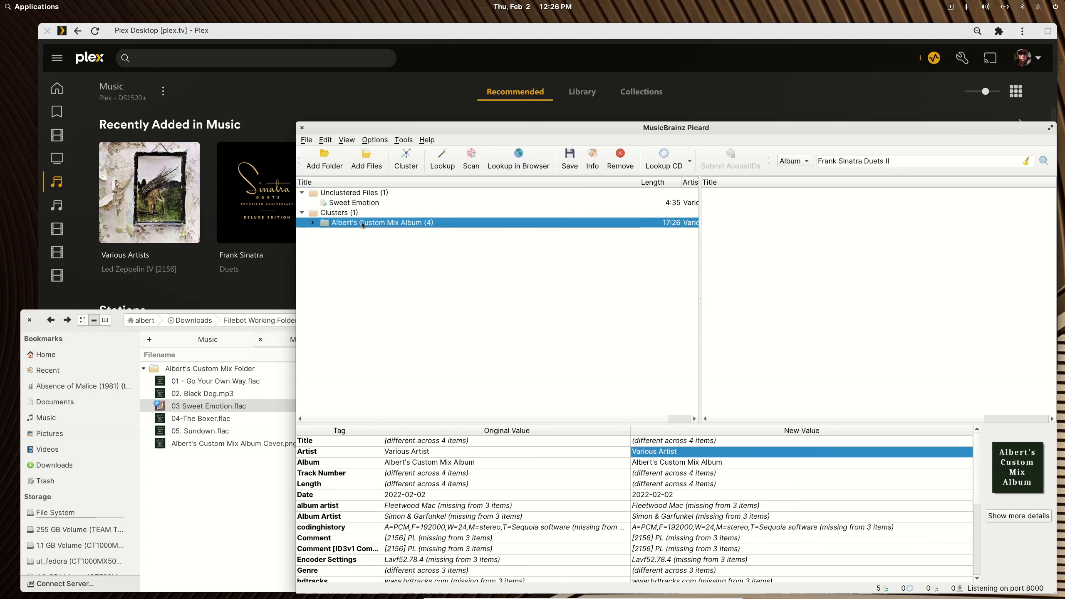
pyautogui.click(360, 203)
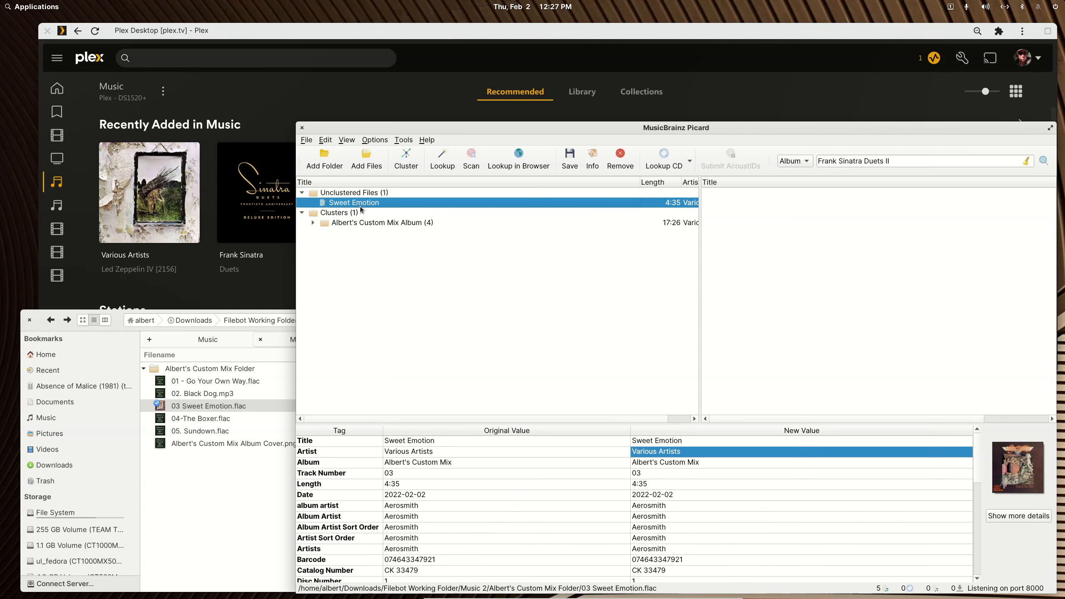
pyautogui.keyDown('ctrl'); pyautogui.click(362, 222); pyautogui.keyUp('ctrl')
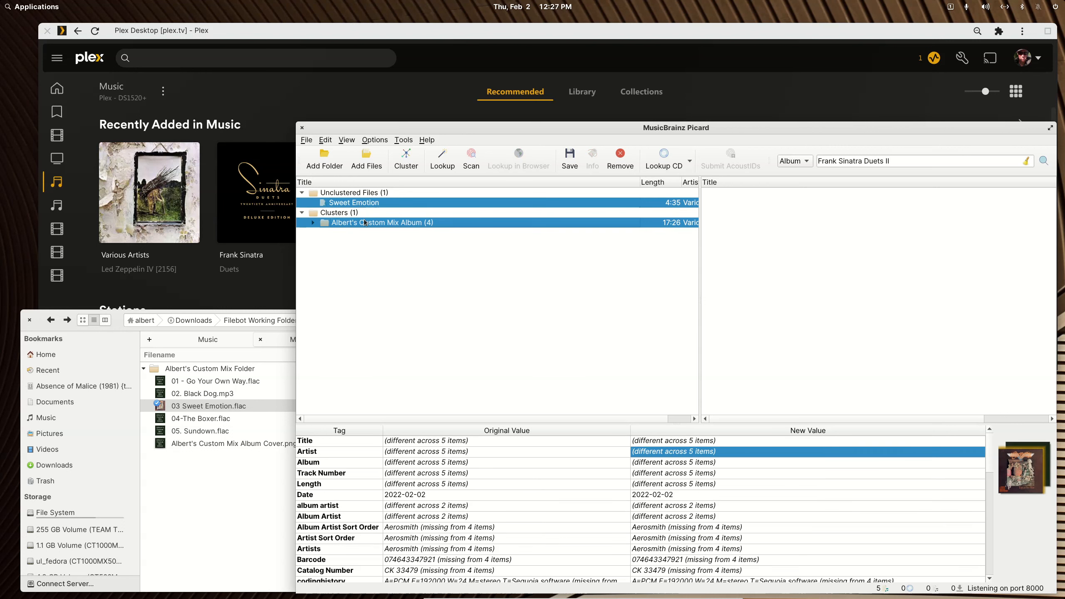
pyautogui.doubleClick(659, 452)
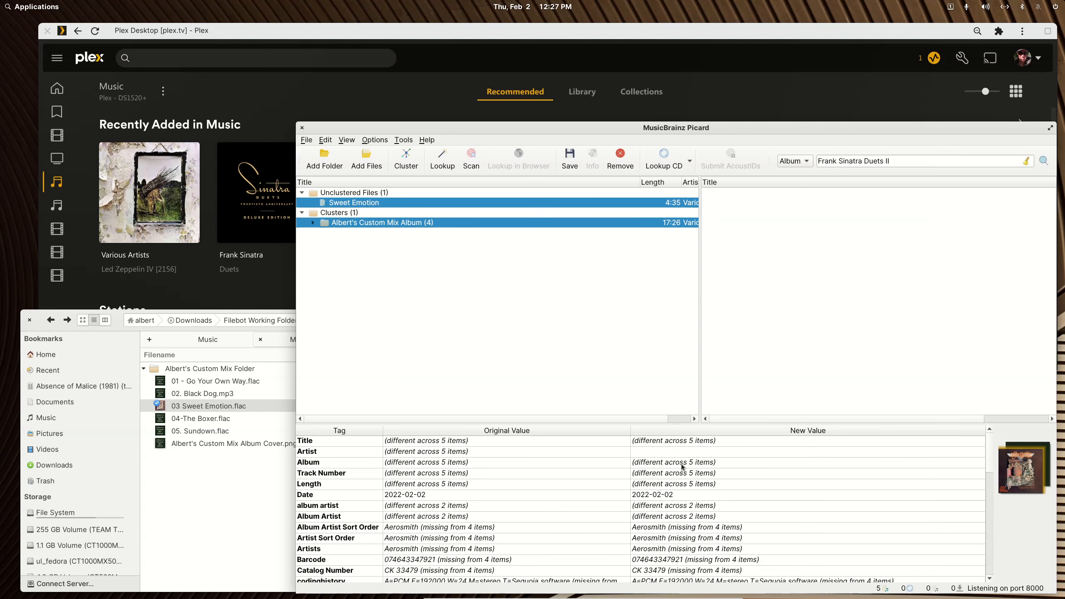
pyautogui.write('Various Artists')
pyautogui.press('Return')
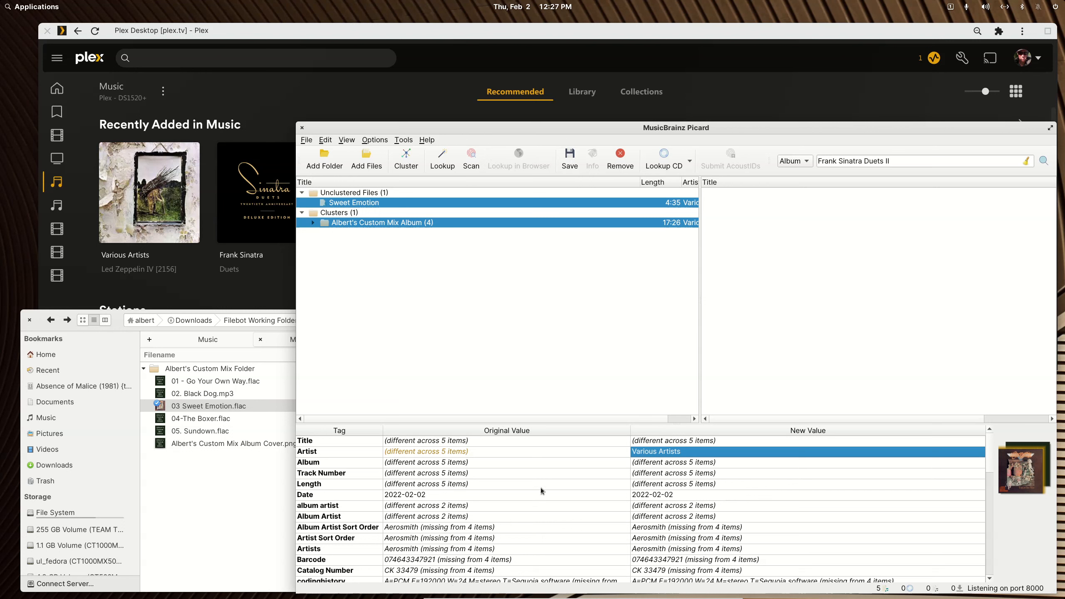
# Set the album tag of all five selected files to Albert's Custom Mix Album and save them
pyautogui.doubleClick(658, 463)
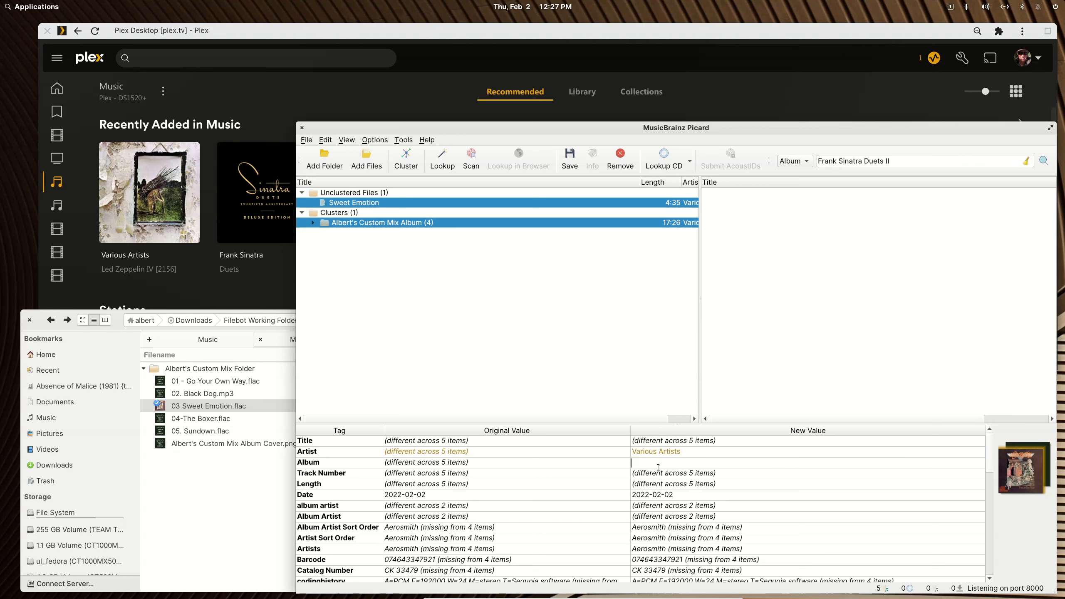
pyautogui.write("Albert's Custom")
pyautogui.write('Mix Album')
pyautogui.press('Return')
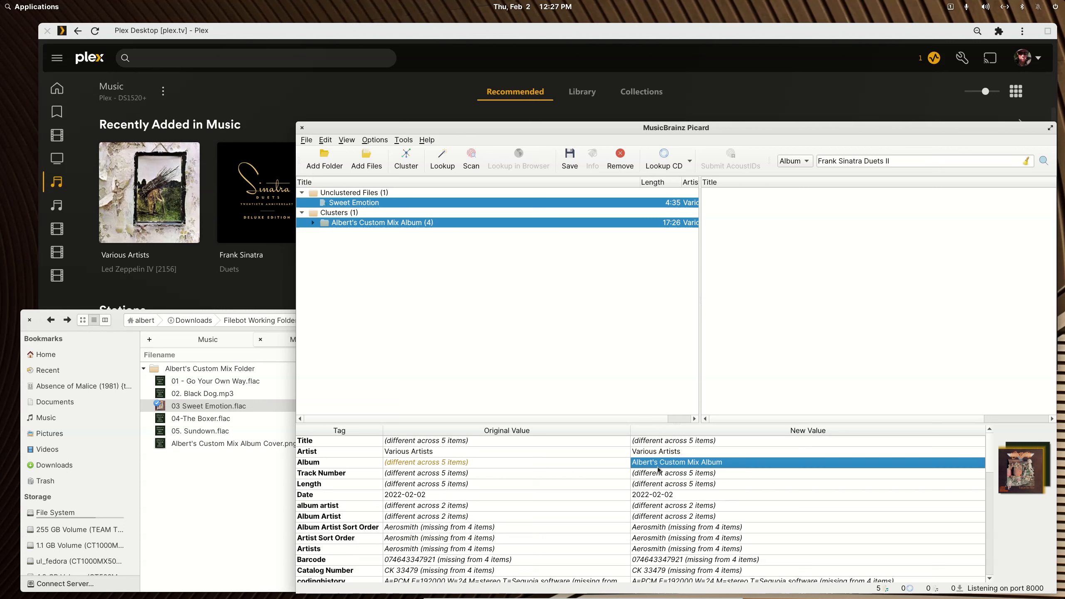
pyautogui.click(568, 157)
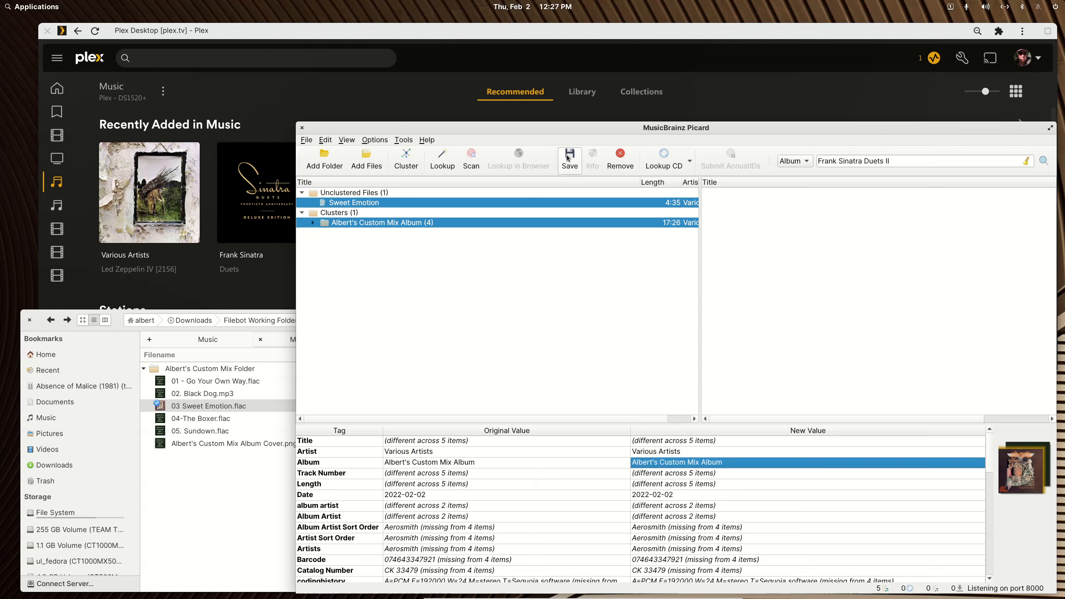
# Apply Albert's Custom Mix Album Cover.png as cover art for the five selected files and save them
pyautogui.click(205, 443)
pyautogui.moveTo(206, 444); pyautogui.dragTo(1017, 476)
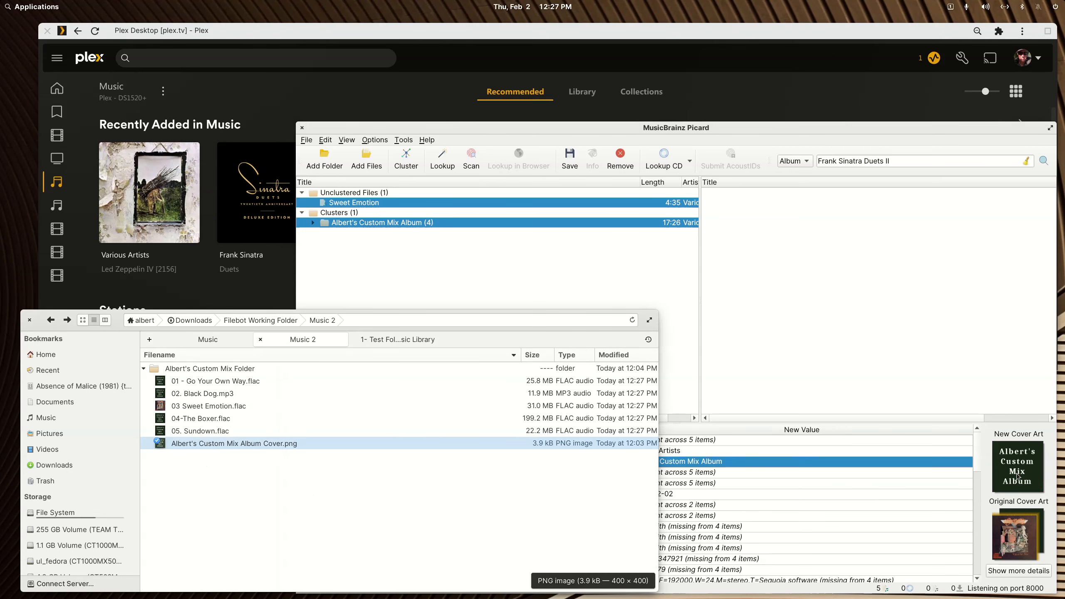
pyautogui.click(556, 168)
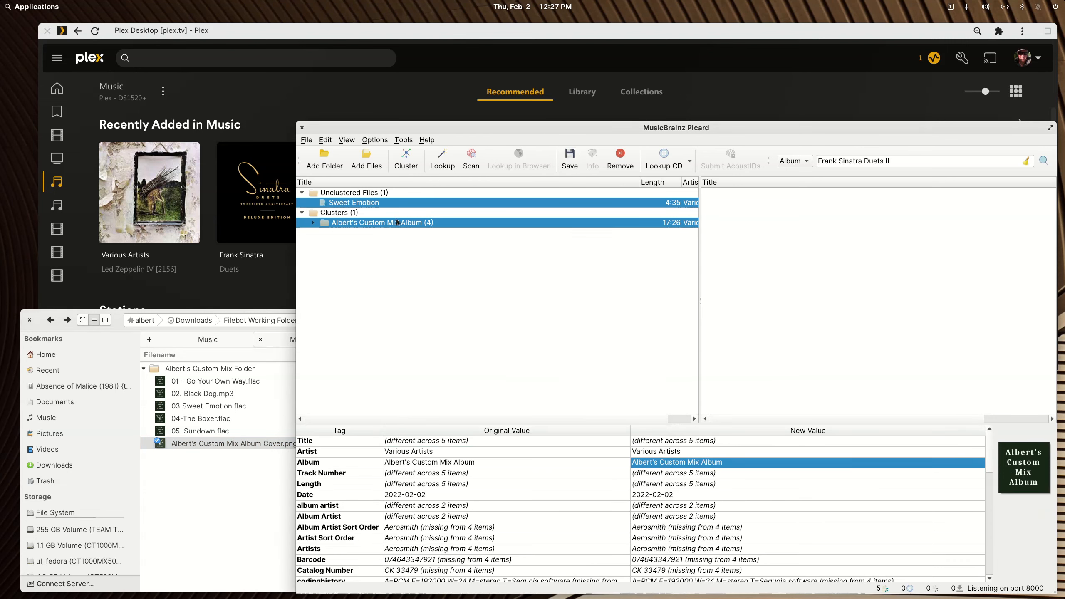
# Clear the tagger by removing the four-file custom mix cluster and the unclustered Sweet Emotion file
pyautogui.press('Delete')
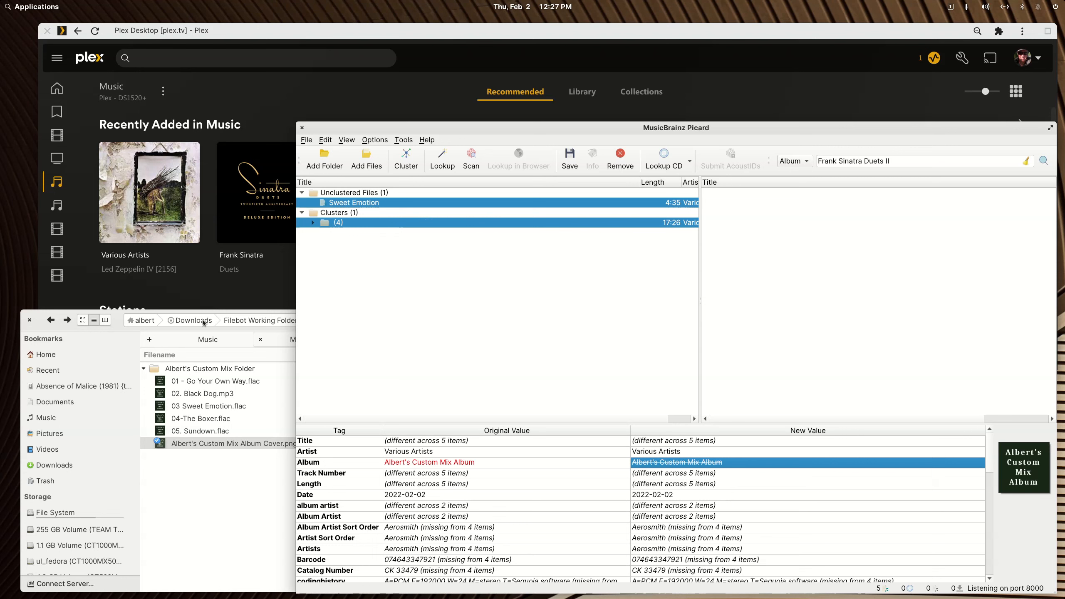
pyautogui.click(350, 223)
pyautogui.press('Delete')
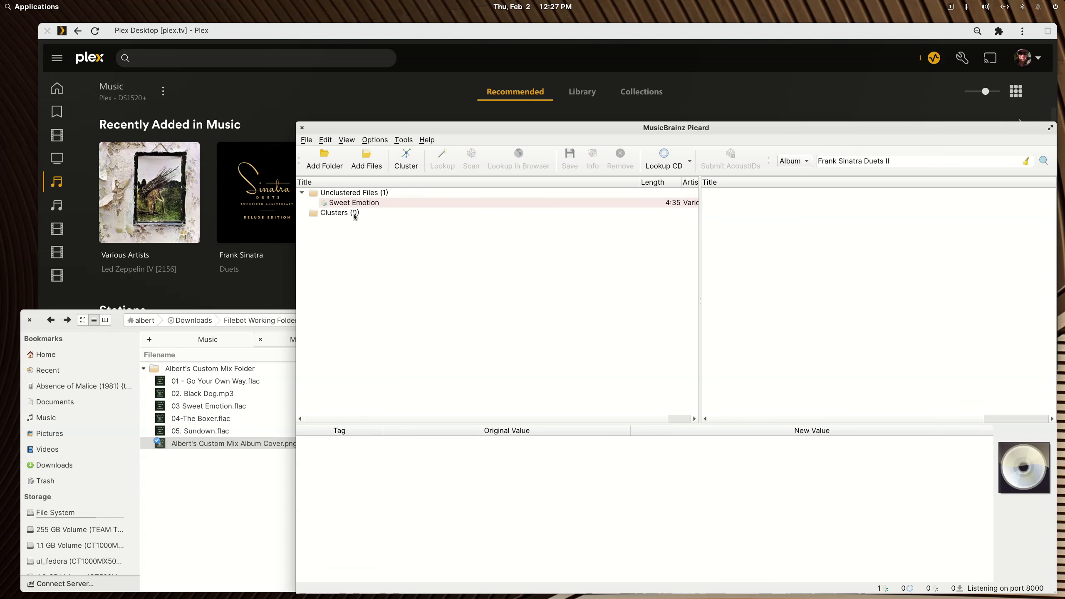
pyautogui.click(360, 205)
pyautogui.press('Delete')
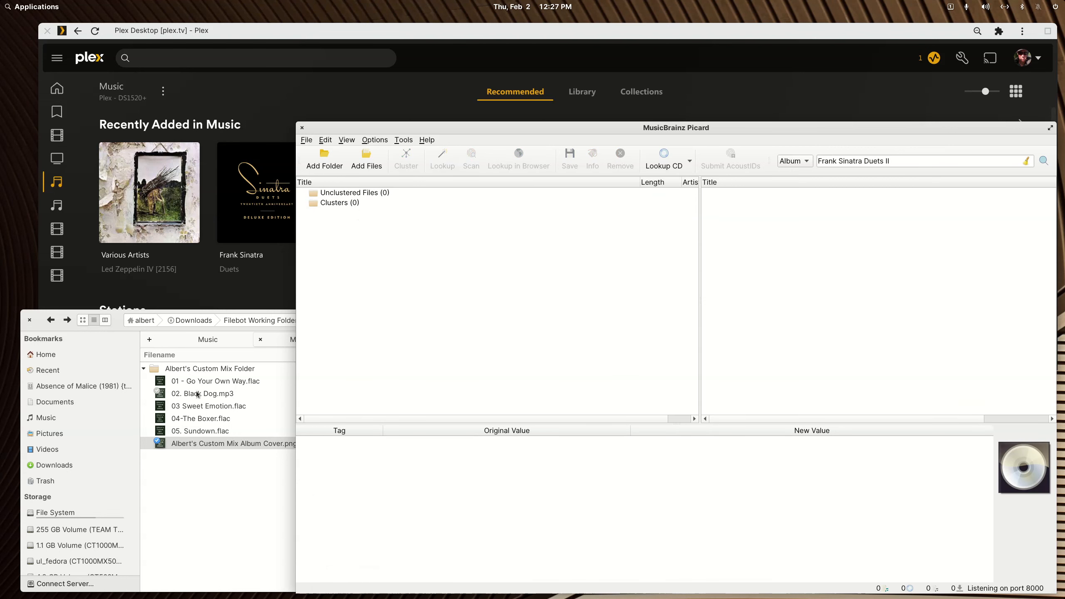
# Load the five audio files from Albert's Custom Mix Folder back into the tagger, leaving out the cover image
pyautogui.click(196, 458)
pyautogui.press('Up')
pyautogui.hotkey('shift', 'Up')
pyautogui.hotkey('shift', 'Up')
pyautogui.hotkey('shift', 'Up')
pyautogui.hotkey('shift', 'Up')
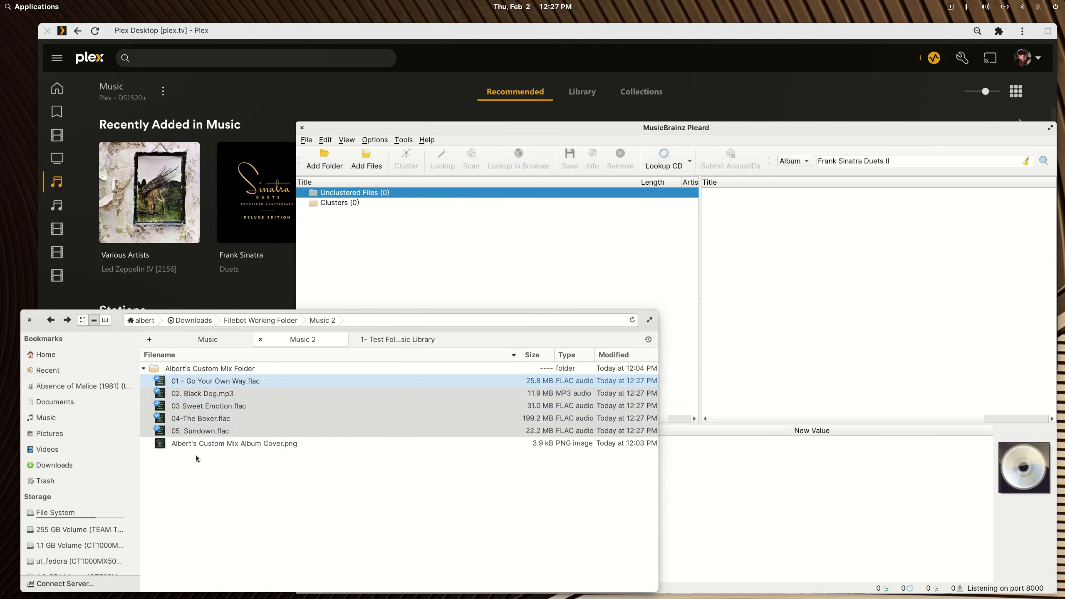
pyautogui.moveTo(214, 383); pyautogui.dragTo(532, 266)
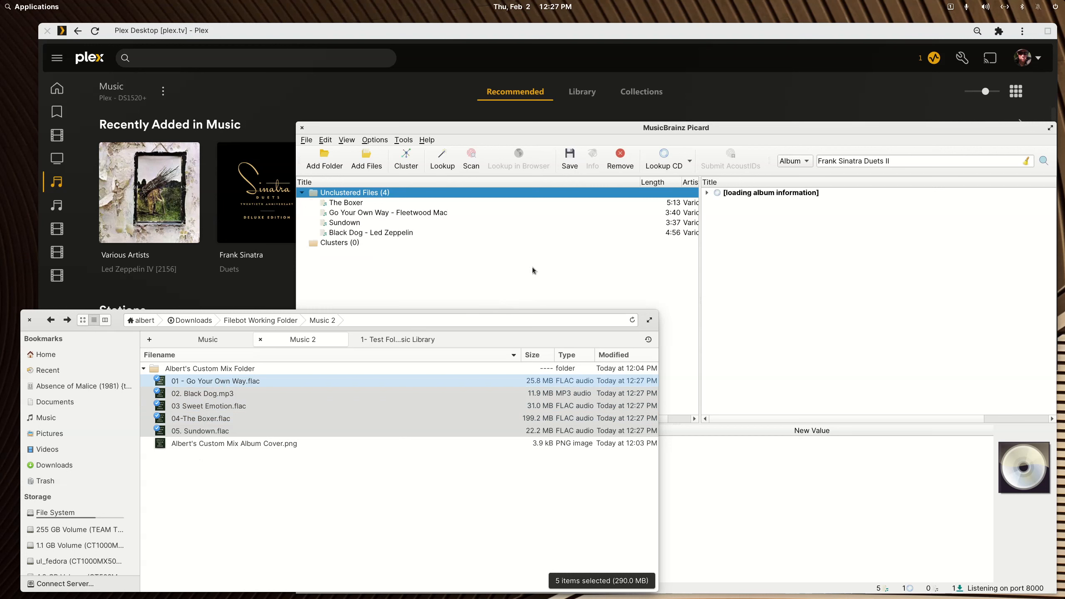
# Expand the matched Toys in the Attic album and remove the Sweet Emotion file from it
pyautogui.click(707, 192)
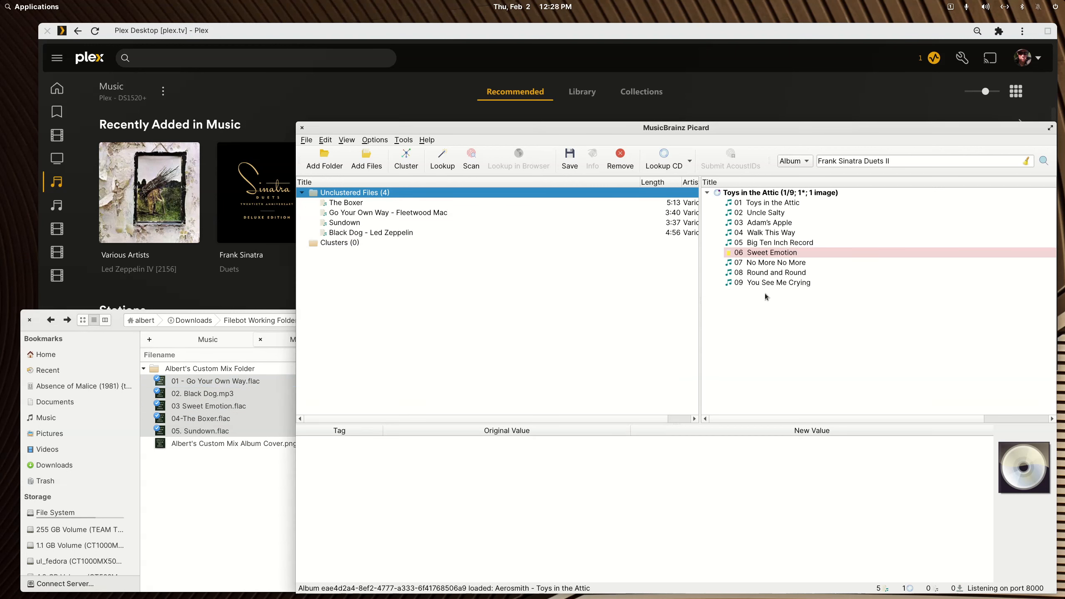
pyautogui.click(765, 253)
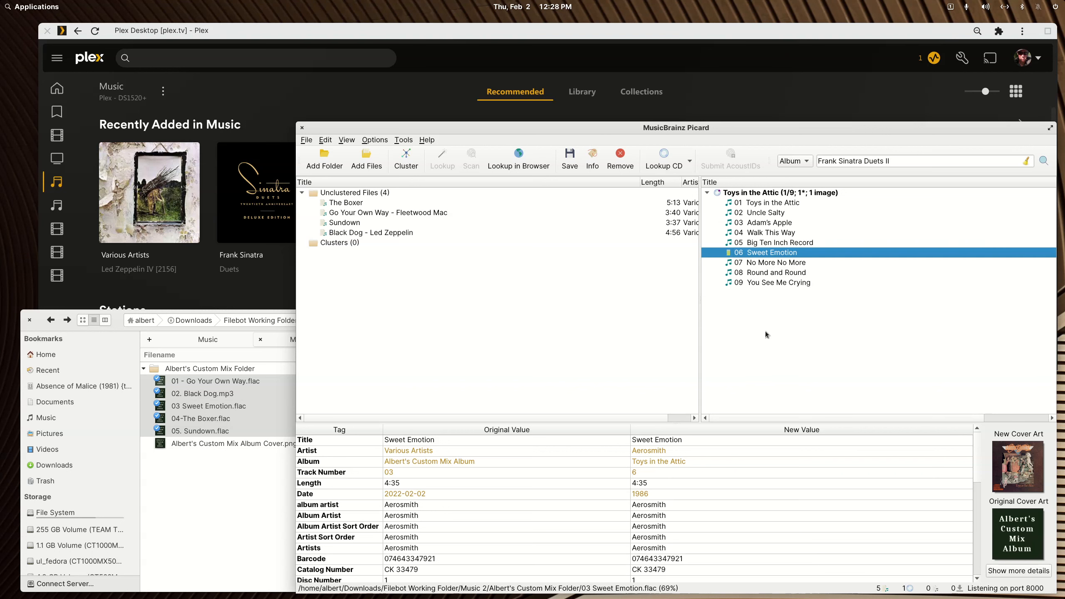
pyautogui.rightClick(766, 252)
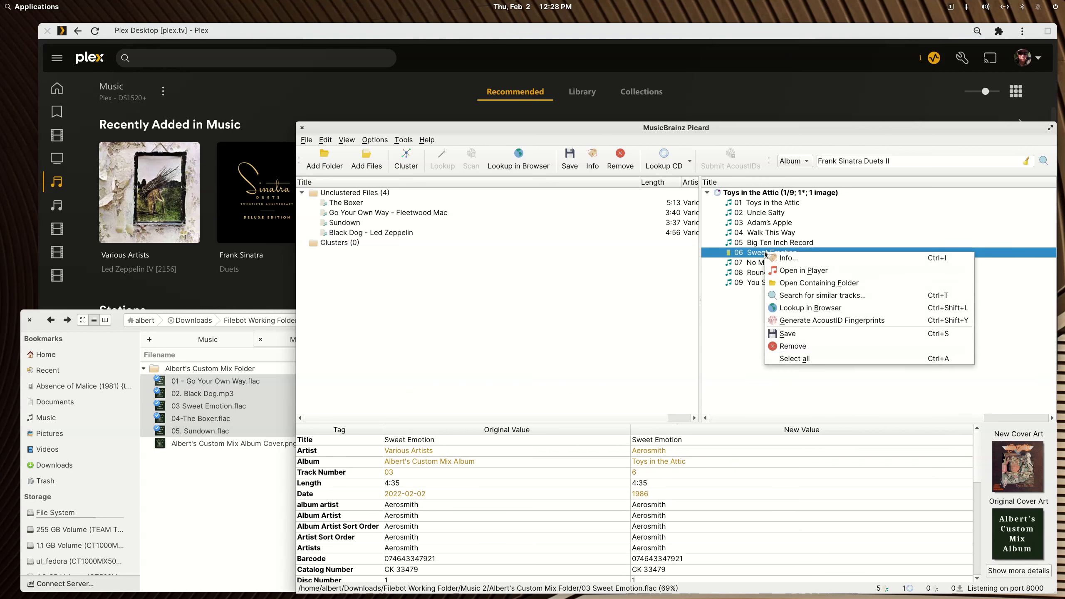
pyautogui.click(792, 346)
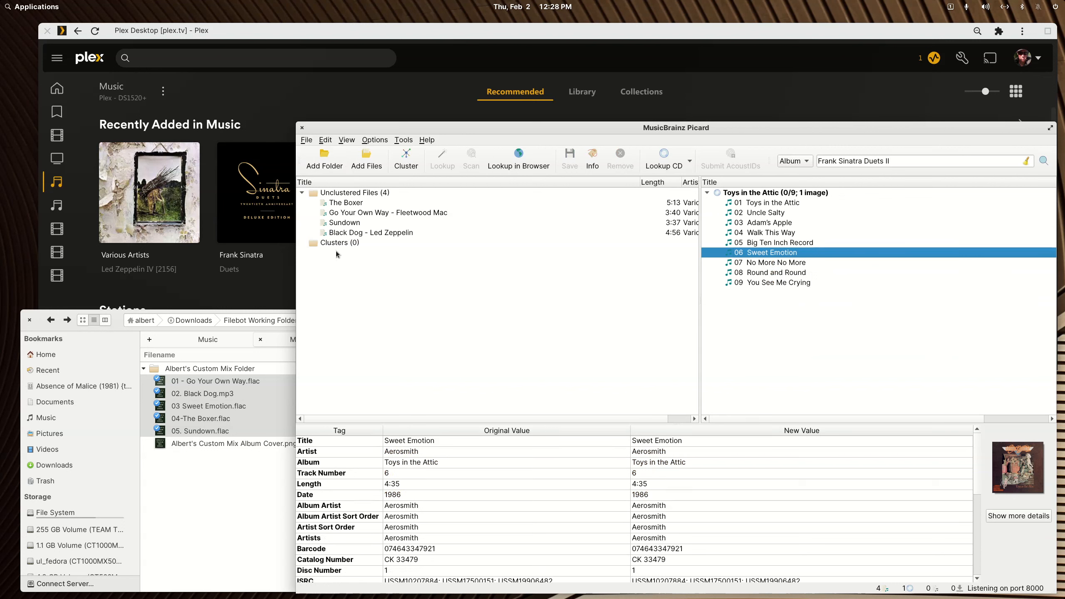
# Cut 03 Sweet Emotion.flac from Albert's Custom Mix Folder, paste it into Filebot Working Folder and reopen the Music 2 folder
pyautogui.click(234, 539)
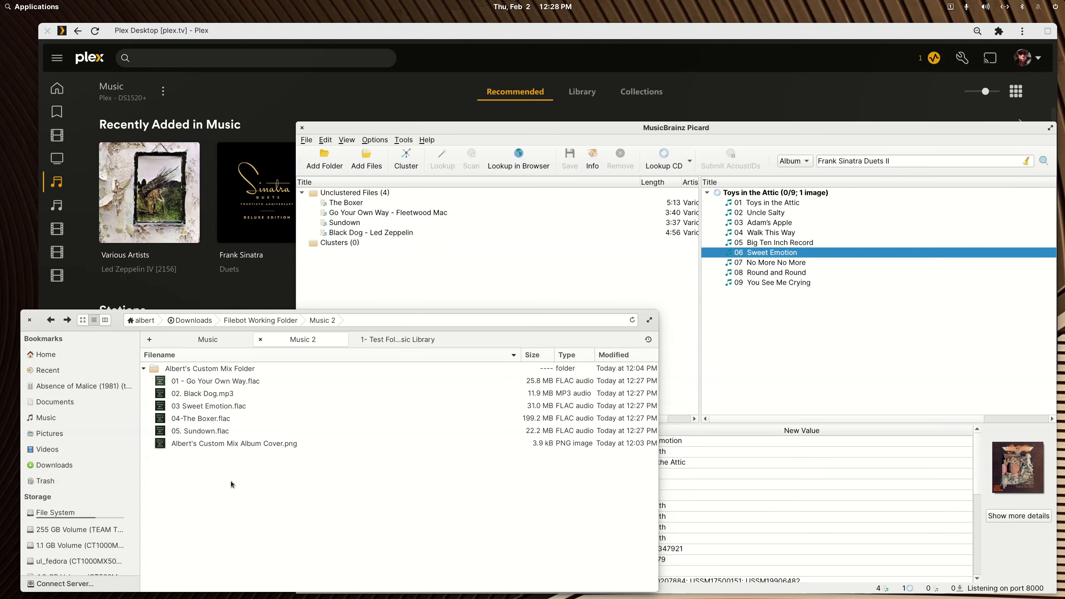
pyautogui.rightClick(221, 409)
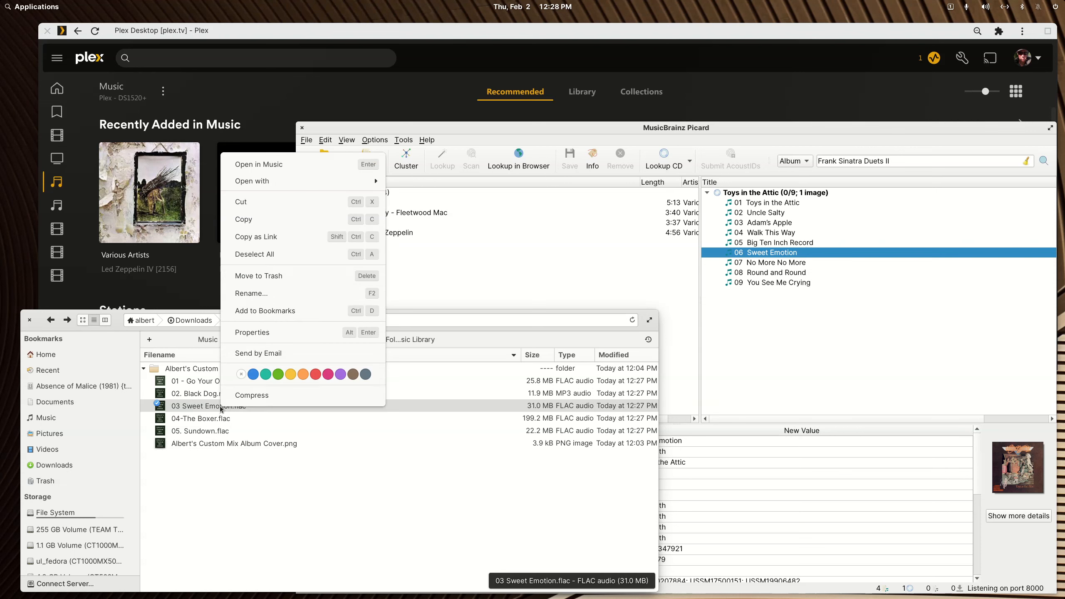
pyautogui.click(264, 203)
pyautogui.click(50, 320)
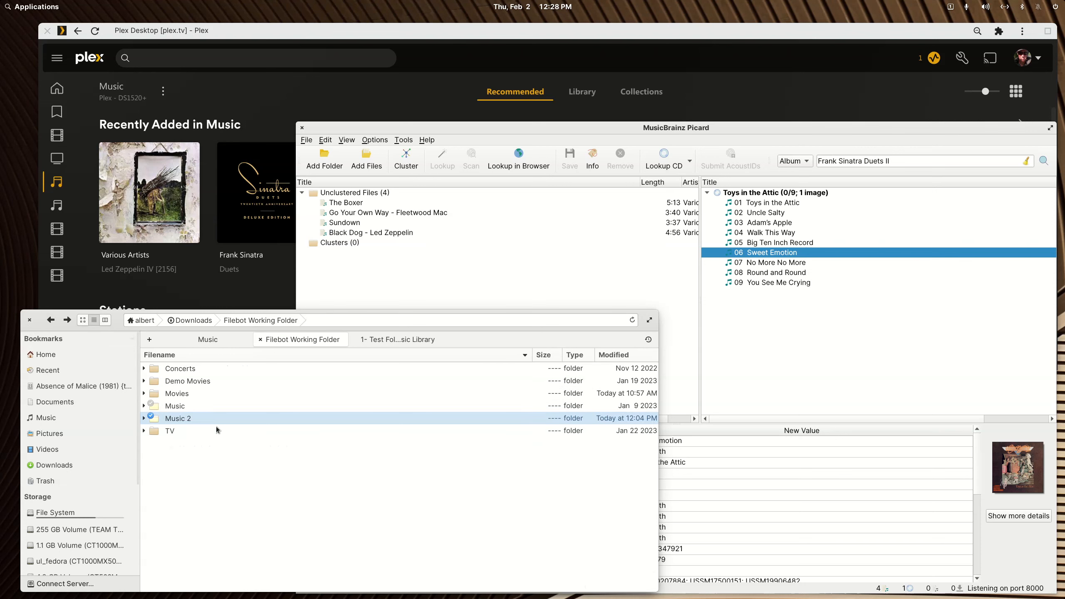
pyautogui.rightClick(228, 460)
pyautogui.click(268, 262)
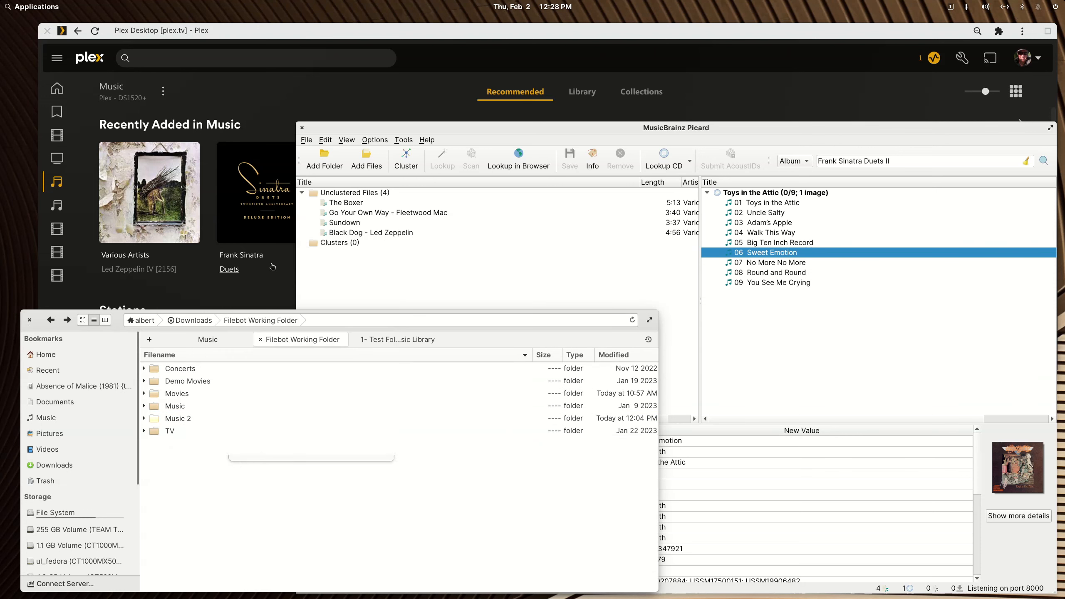
pyautogui.doubleClick(173, 416)
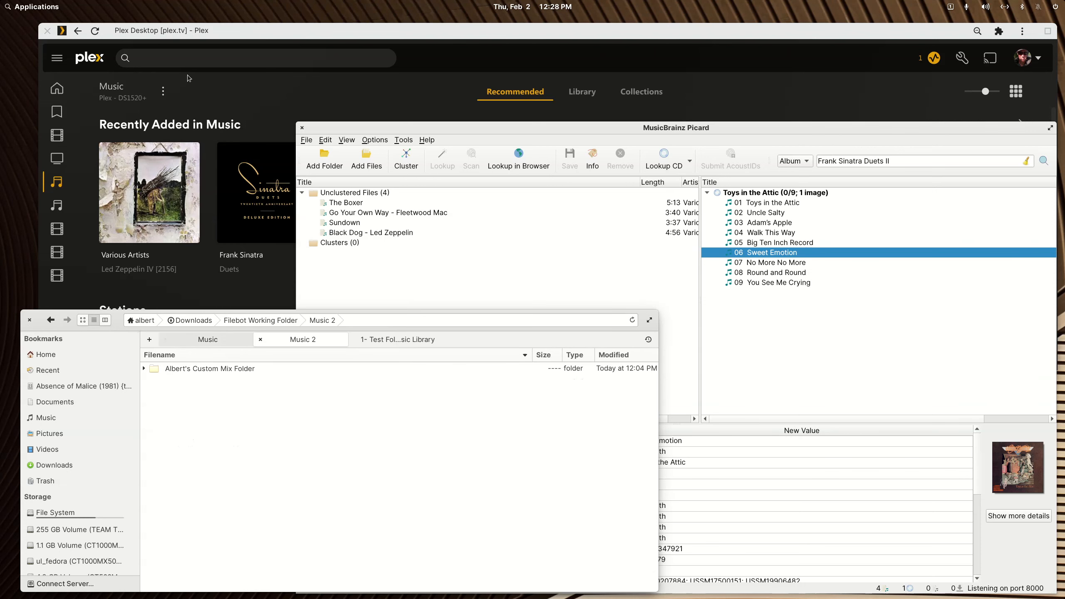
# Switch to Plex and scan the Music library's files
pyautogui.click(165, 93)
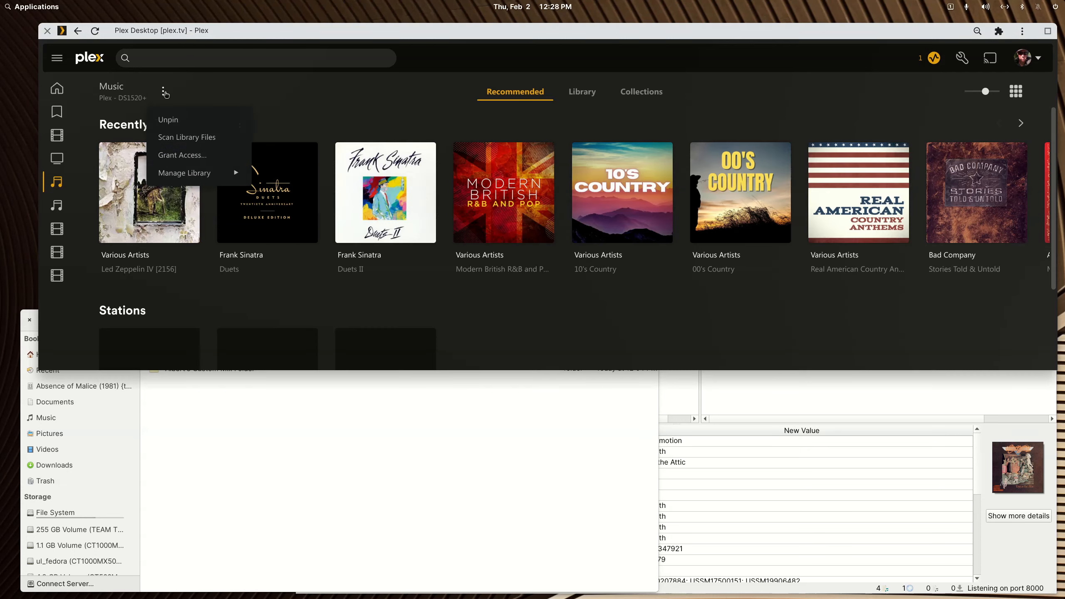
pyautogui.click(183, 140)
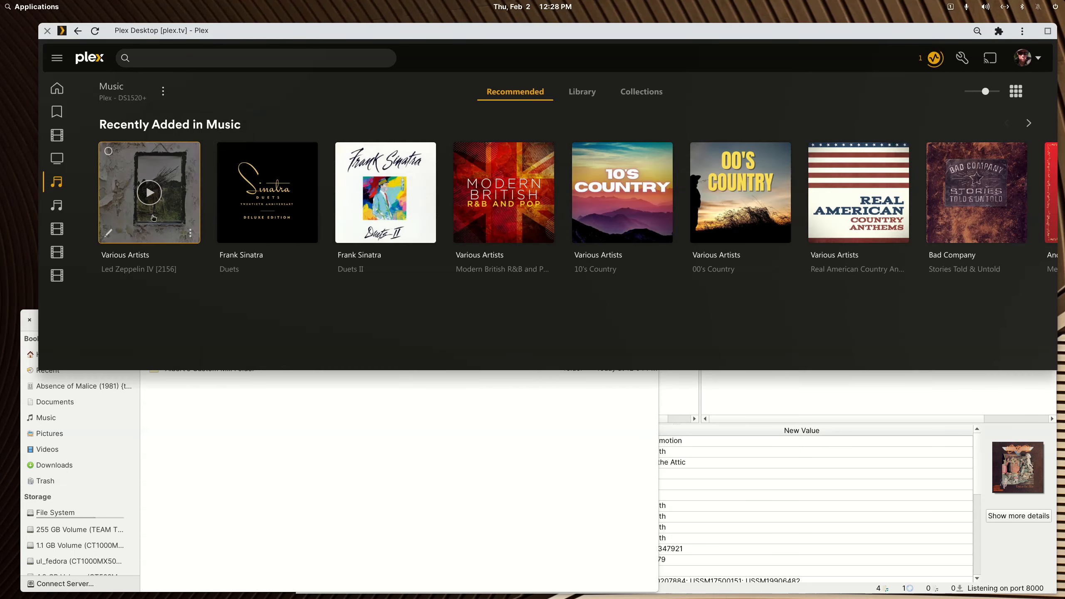
# Switch to the file manager, cut Albert's Custom Mix Folder from Music 2 and show the 1- Test Folder in Music Library
pyautogui.click(319, 498)
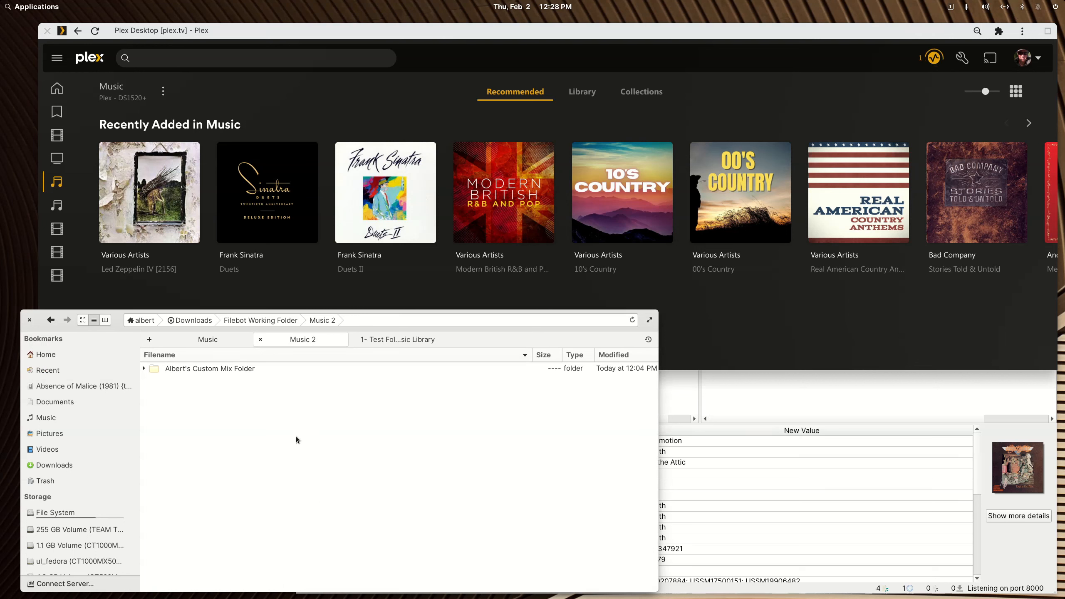
pyautogui.rightClick(203, 368)
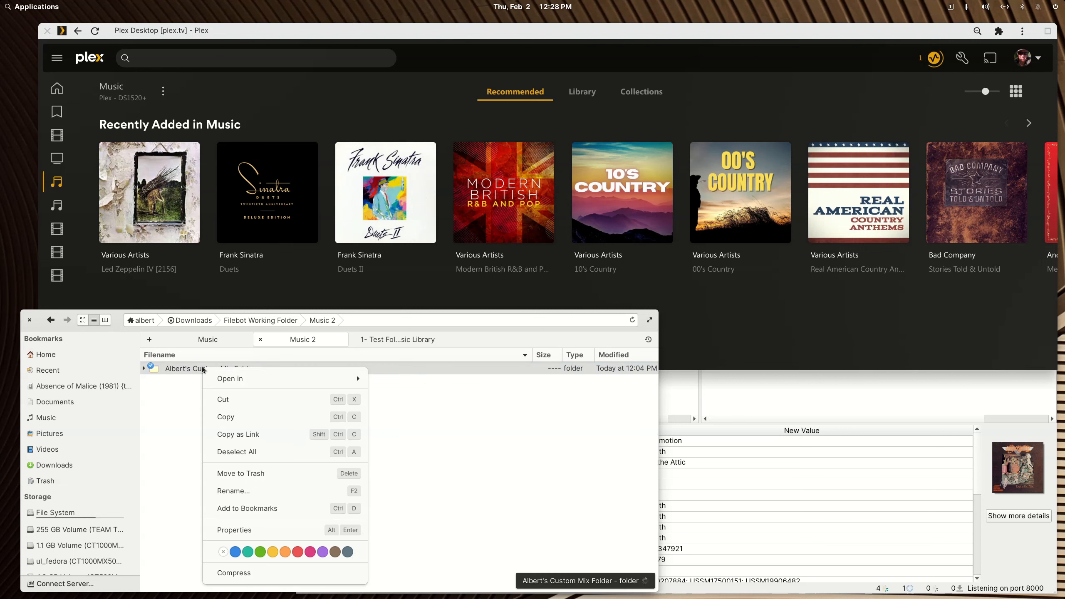
pyautogui.click(377, 354)
pyautogui.click(392, 340)
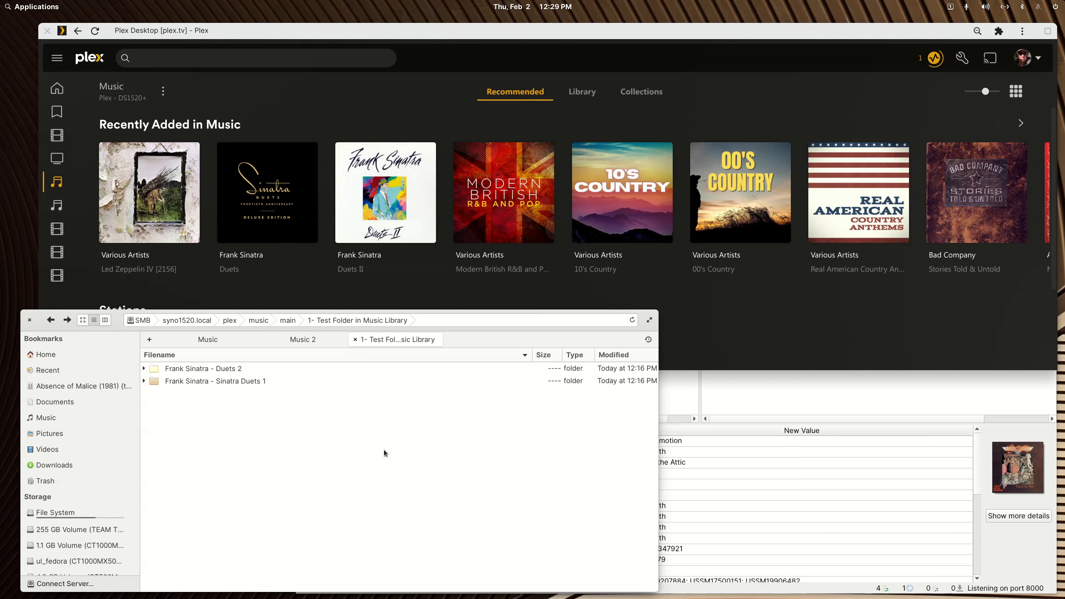
pyautogui.click(929, 59)
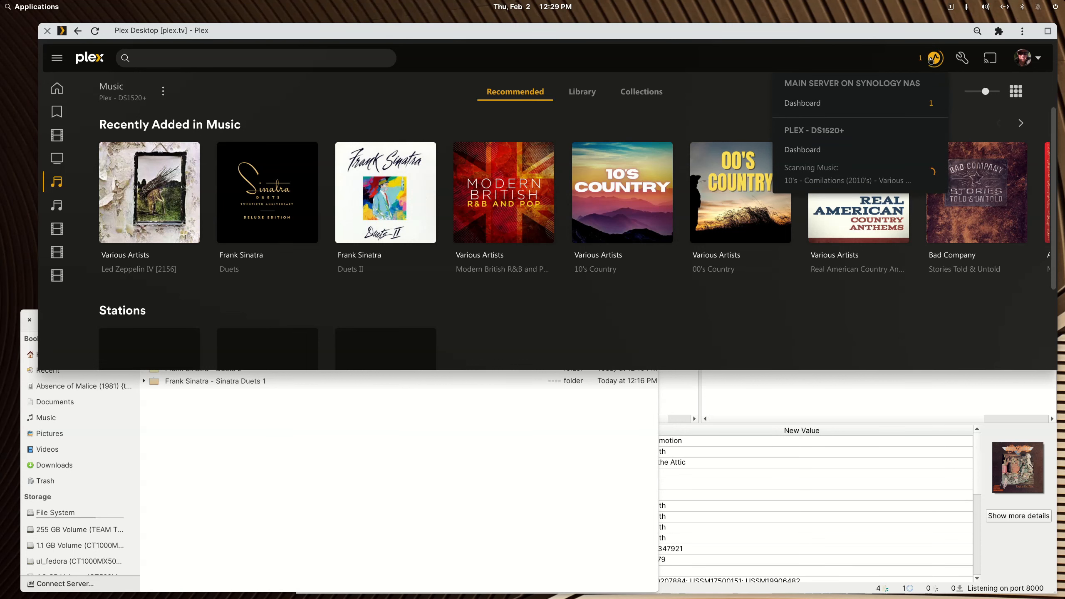
pyautogui.click(714, 74)
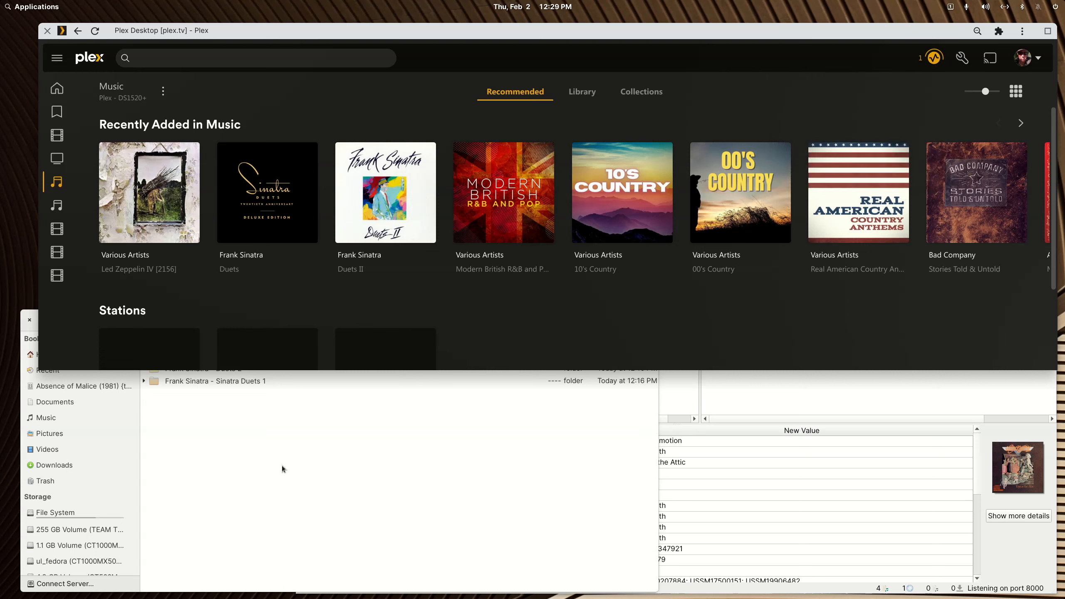
pyautogui.click(929, 62)
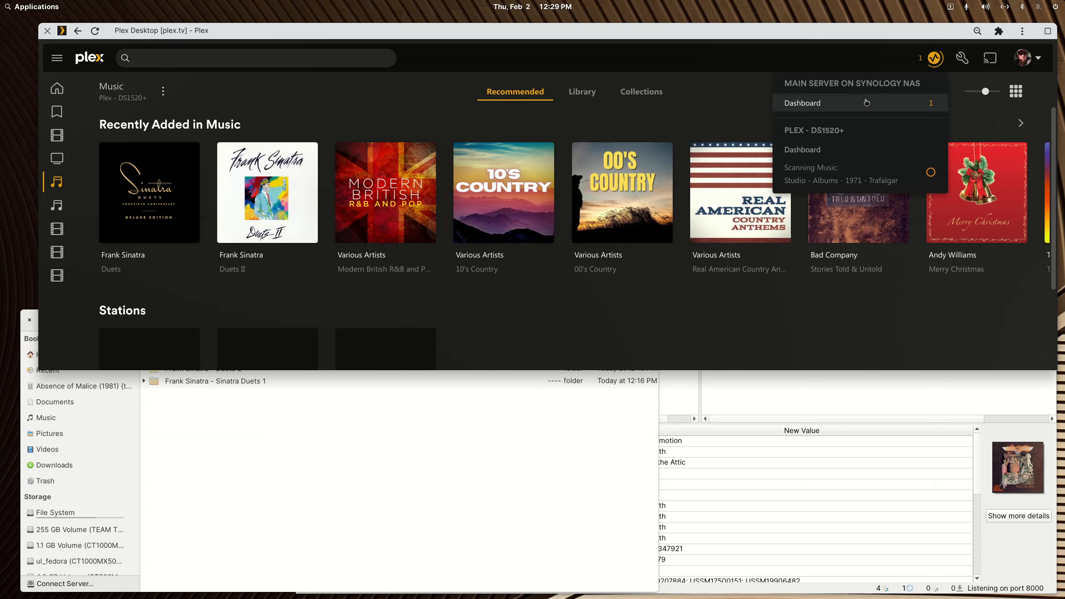
pyautogui.click(449, 480)
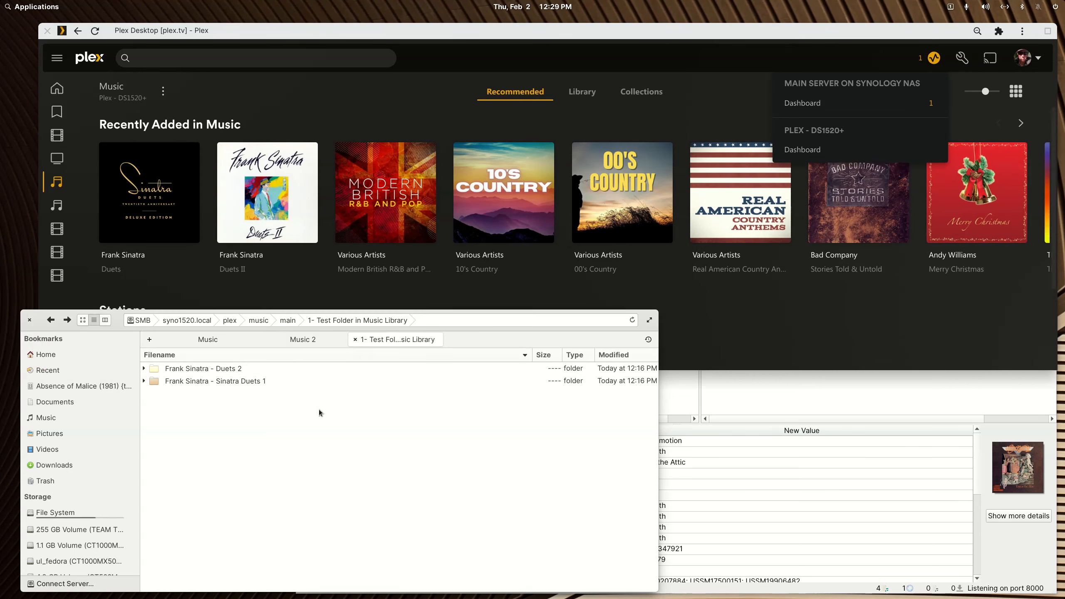
# Paste Albert's Custom Mix Folder into the 1- Test Folder in Music Library and scan the Music library's files in Plex
pyautogui.rightClick(324, 418)
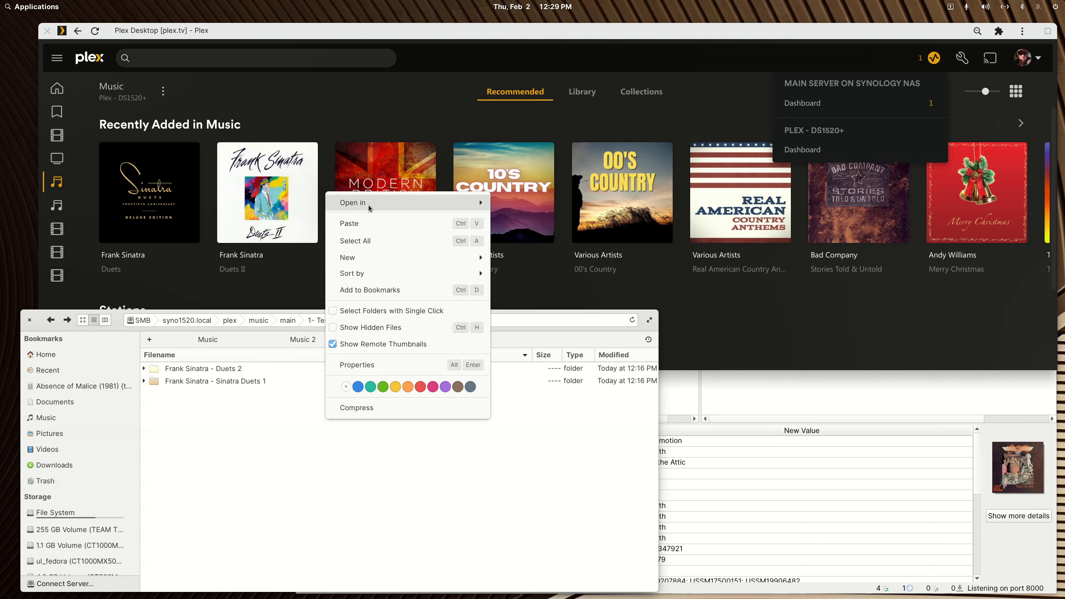
pyautogui.click(363, 233)
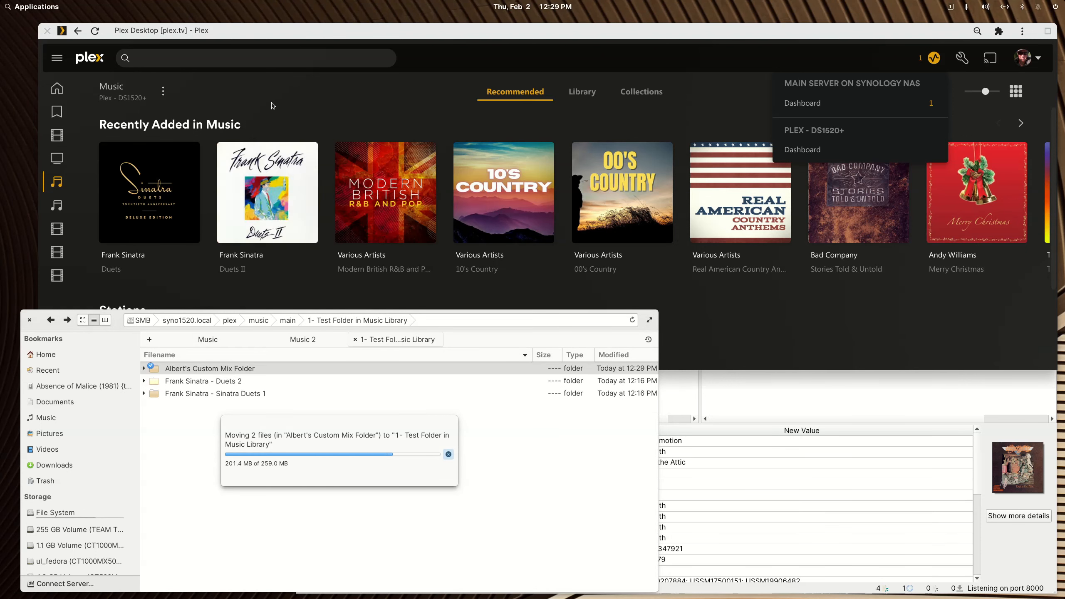
pyautogui.click(163, 92)
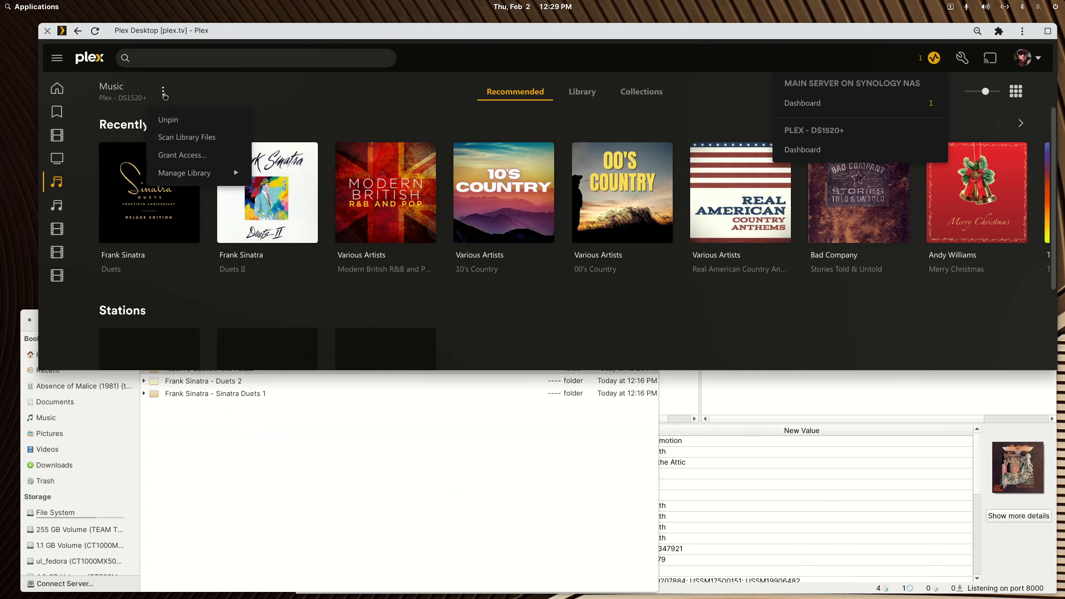
pyautogui.click(181, 138)
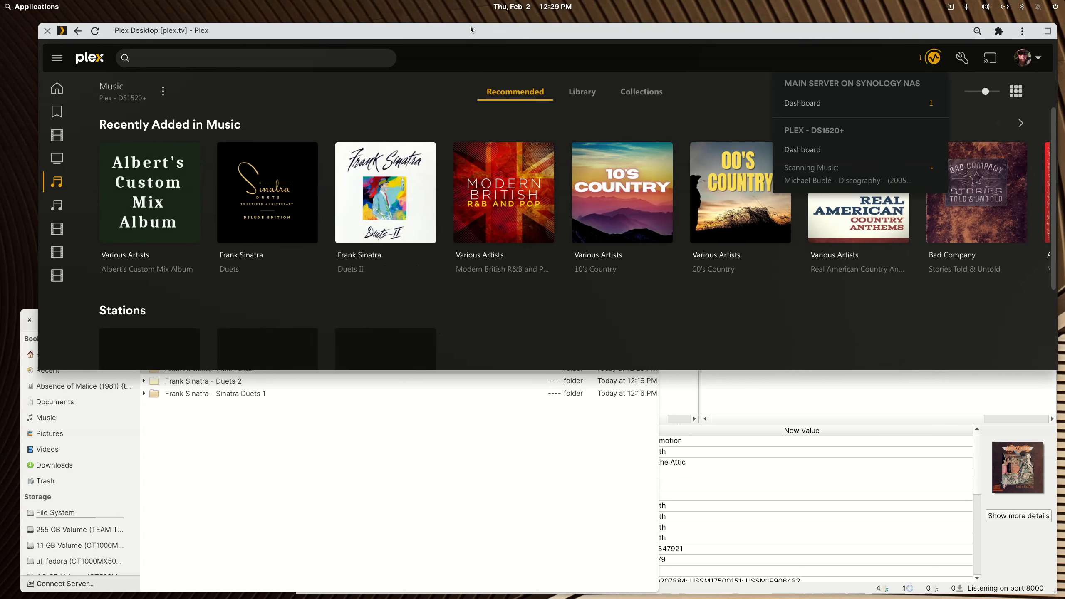
# Open Albert's Custom Mix Album in Plex, review its track list and close Plex to return to MusicBrainz Picard
pyautogui.click(180, 206)
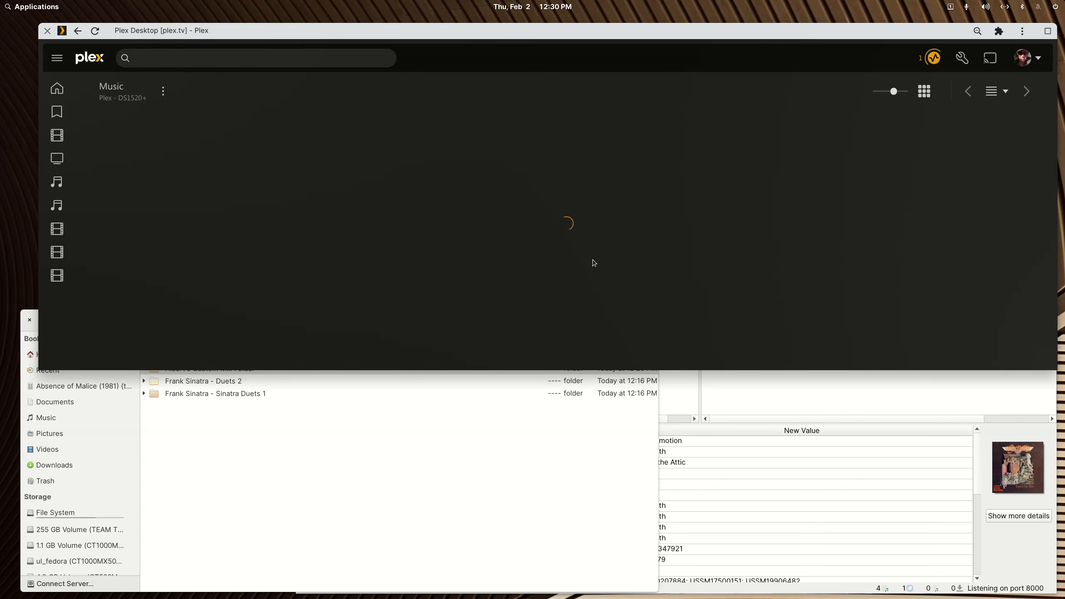
pyautogui.scroll(-3, 558, 253)
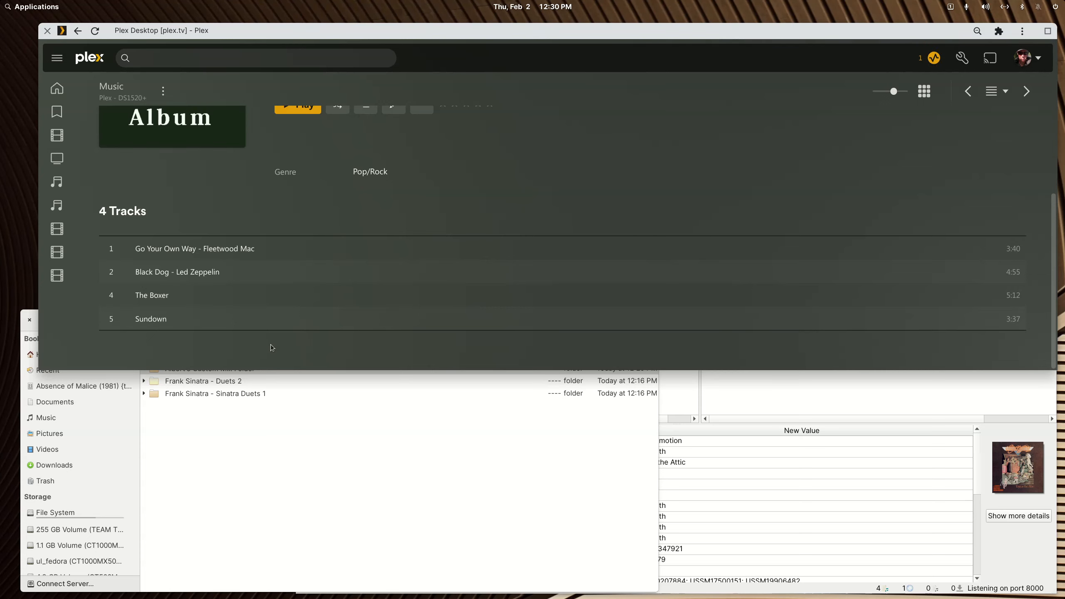
pyautogui.click(47, 32)
pyautogui.click(769, 133)
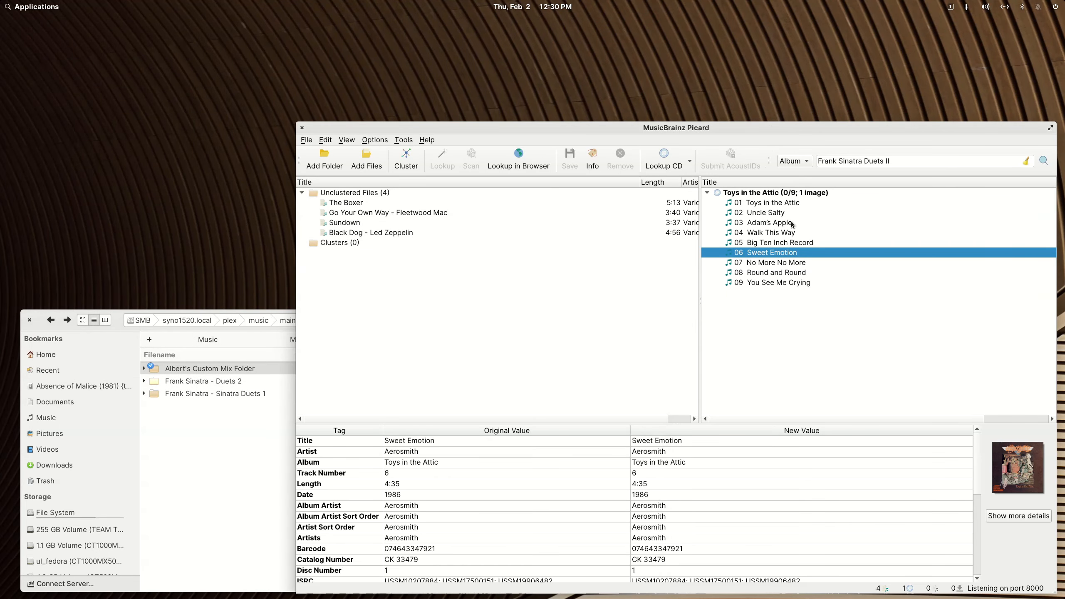
# Remove the Toys in the Attic album and the remaining unclustered files from MusicBrainz Picard
pyautogui.click(223, 418)
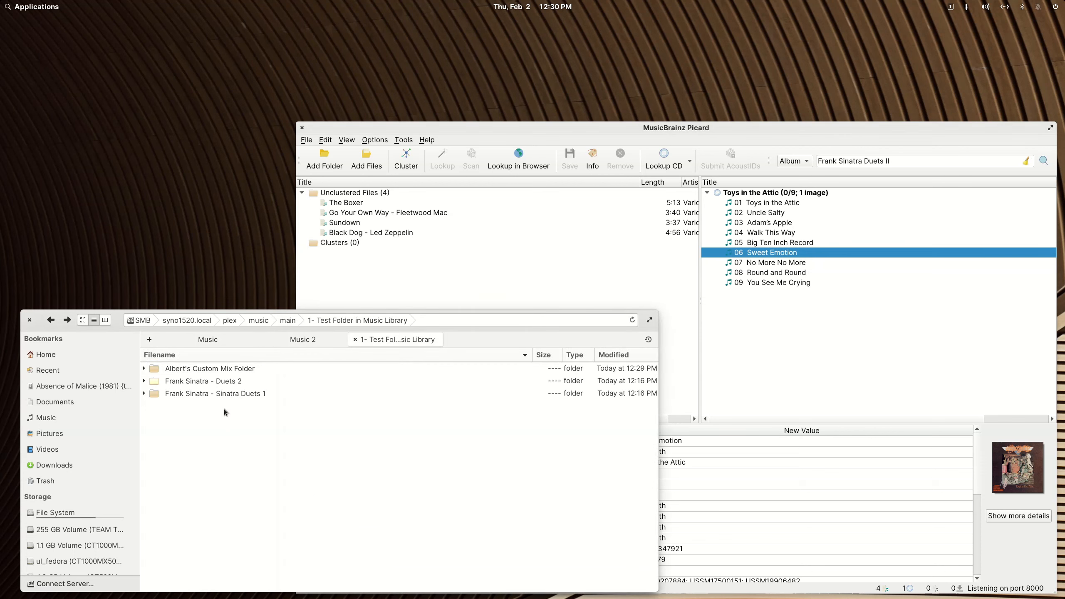
pyautogui.rightClick(738, 193)
pyautogui.click(762, 249)
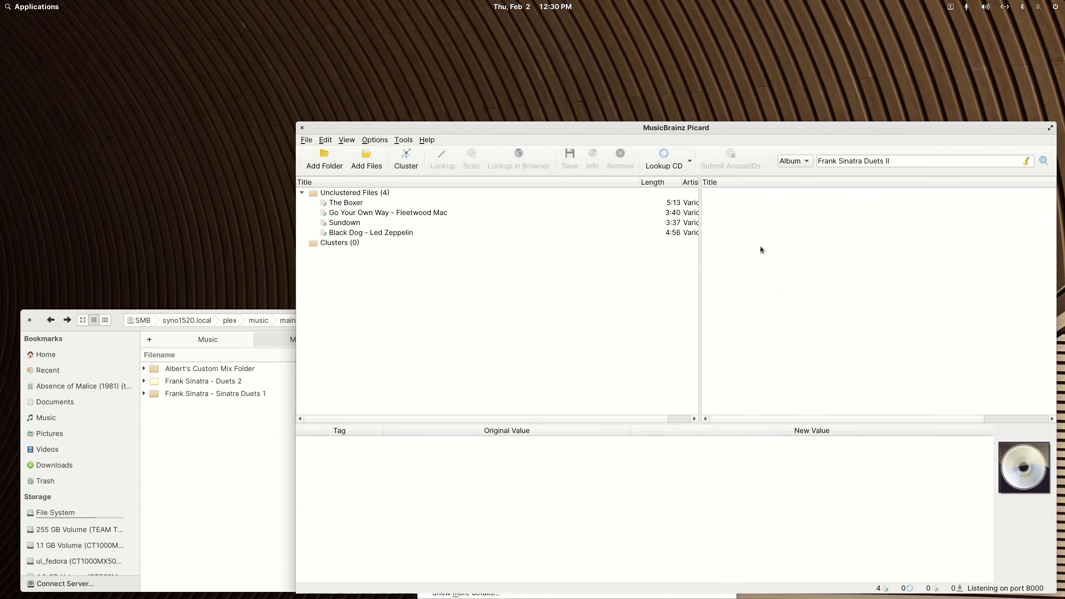
pyautogui.click(347, 233)
pyautogui.hotkey('shift', 'Up')
pyautogui.hotkey('shift', 'Up')
pyautogui.hotkey('shift', 'Up')
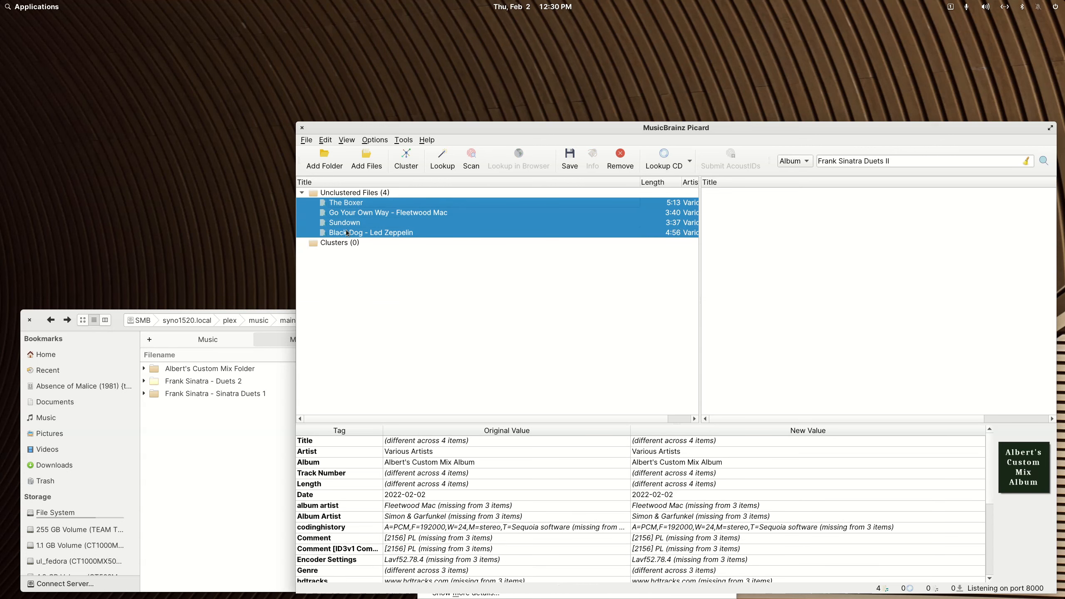
pyautogui.press('Delete')
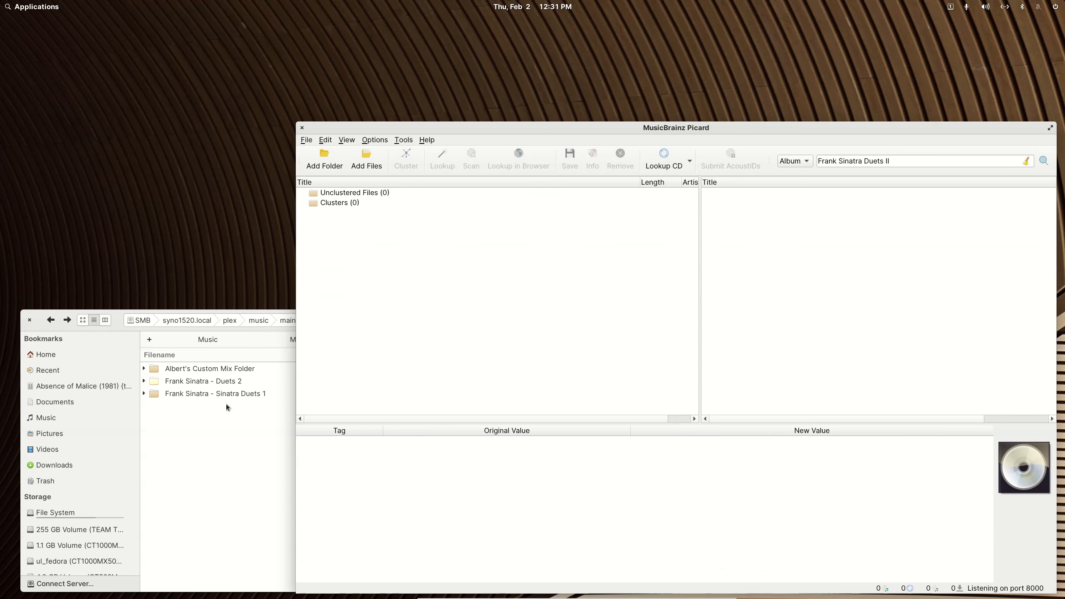
# Select all three folders in the 1- Test Folder in Music Library and try to load them into MusicBrainz Picard
pyautogui.click(221, 398)
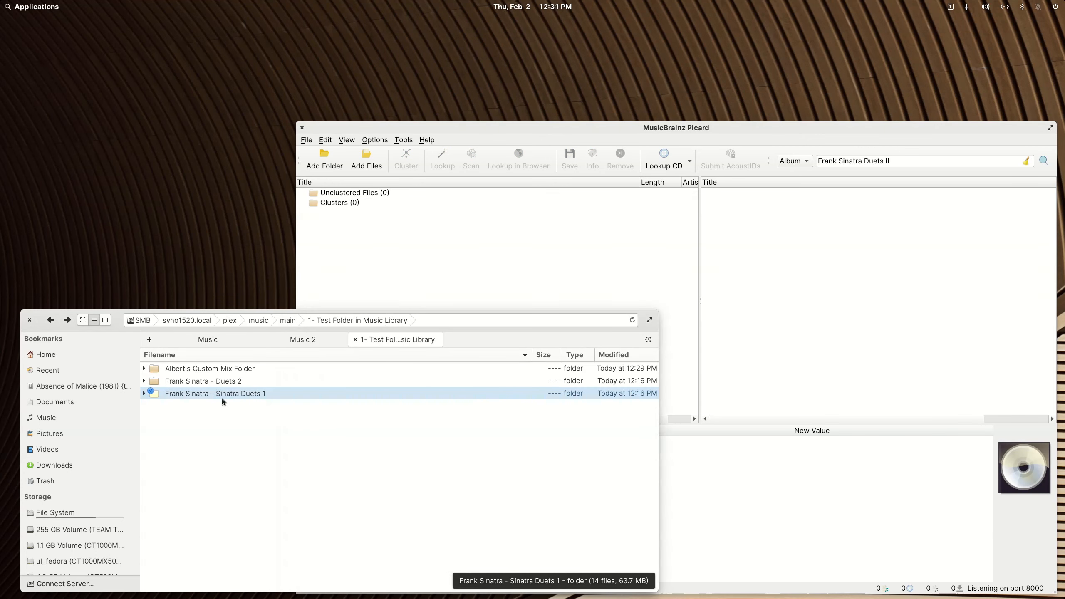
pyautogui.hotkey('shift', 'Up')
pyautogui.hotkey('shift', 'Up')
pyautogui.moveTo(224, 369); pyautogui.dragTo(485, 226)
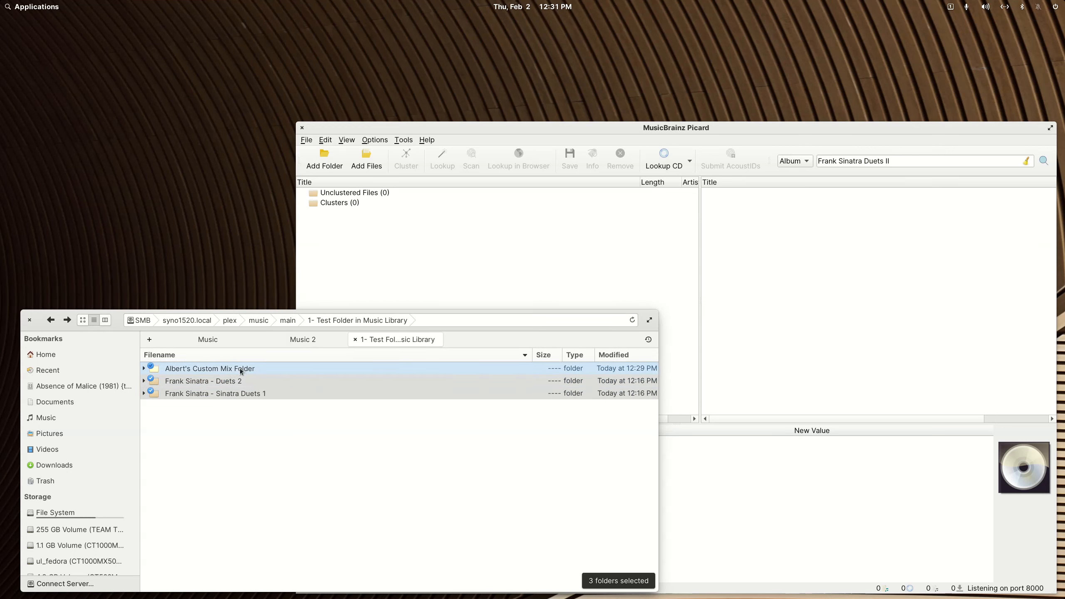
pyautogui.moveTo(240, 371); pyautogui.dragTo(455, 207)
pyautogui.click(309, 337)
pyautogui.click(363, 340)
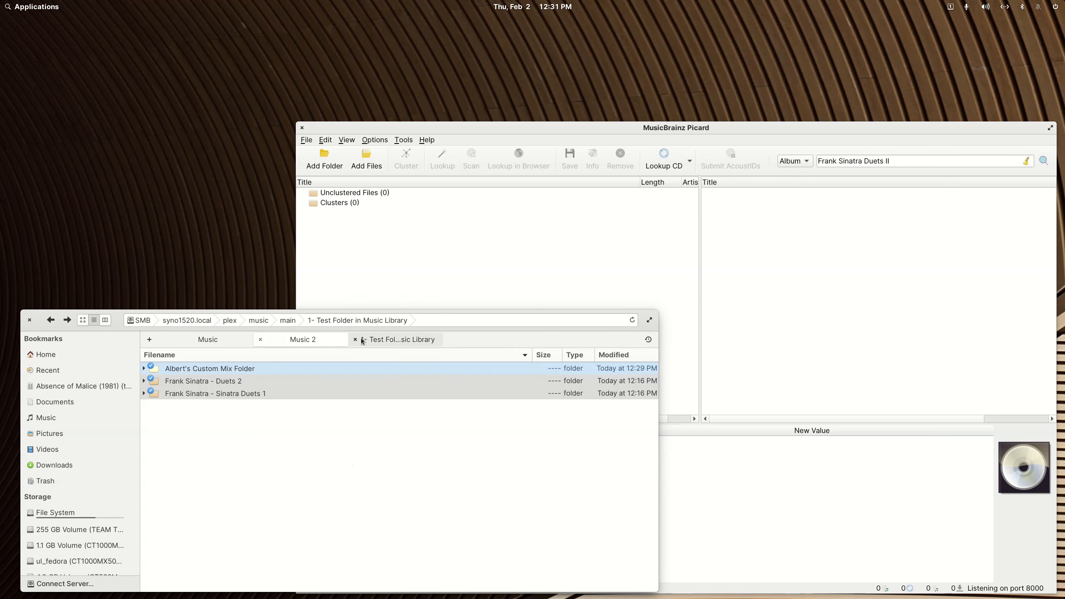
# Cut the three selected folders from the 1- Test Folder in Music Library and paste them into the Music 2 folder
pyautogui.rightClick(242, 393)
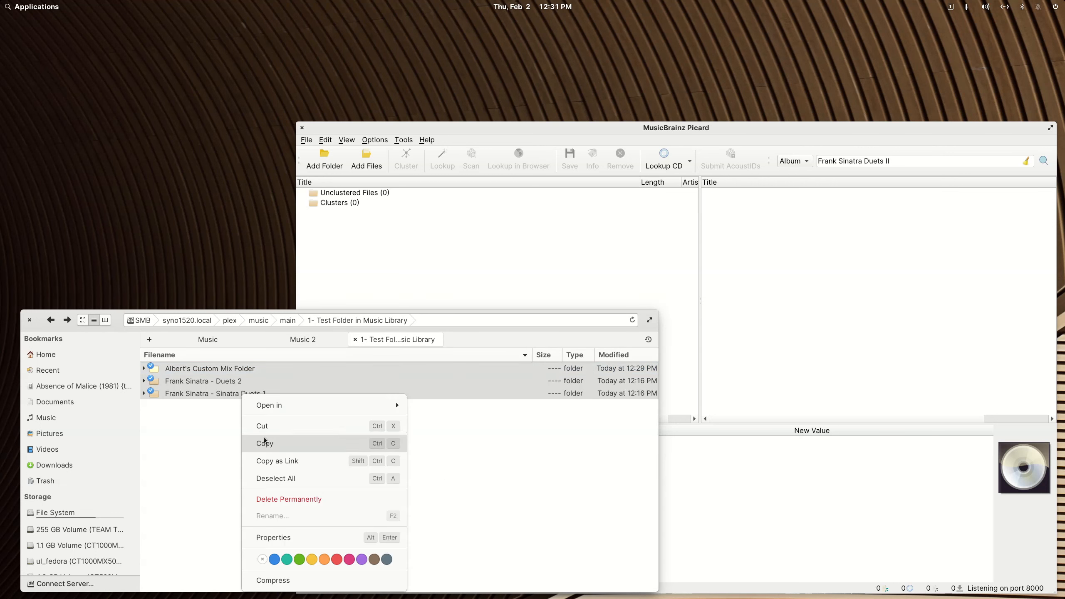
pyautogui.click(262, 426)
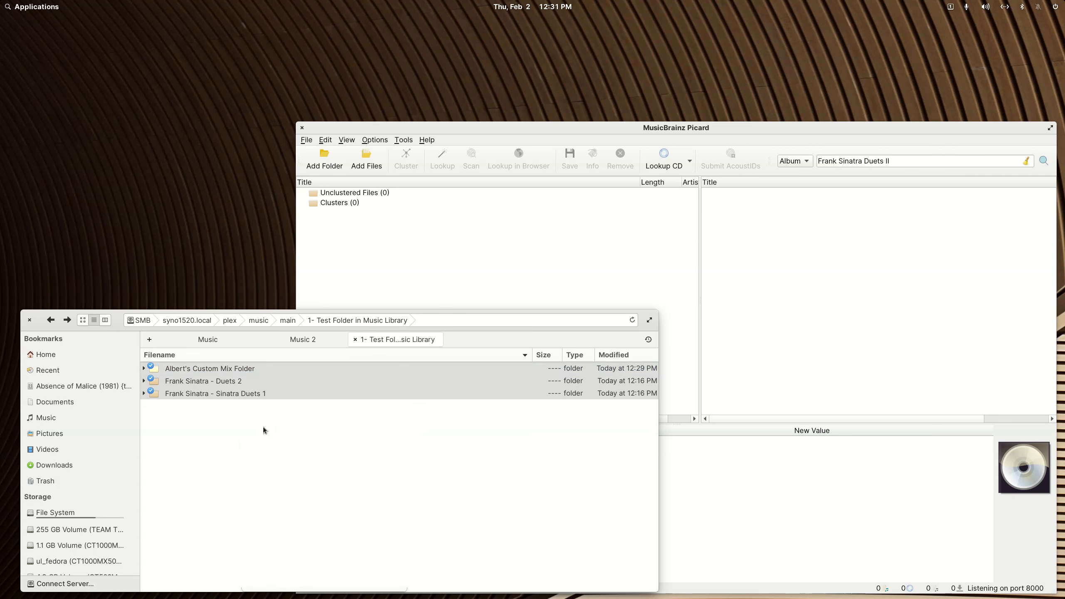
pyautogui.click(293, 339)
pyautogui.rightClick(261, 396)
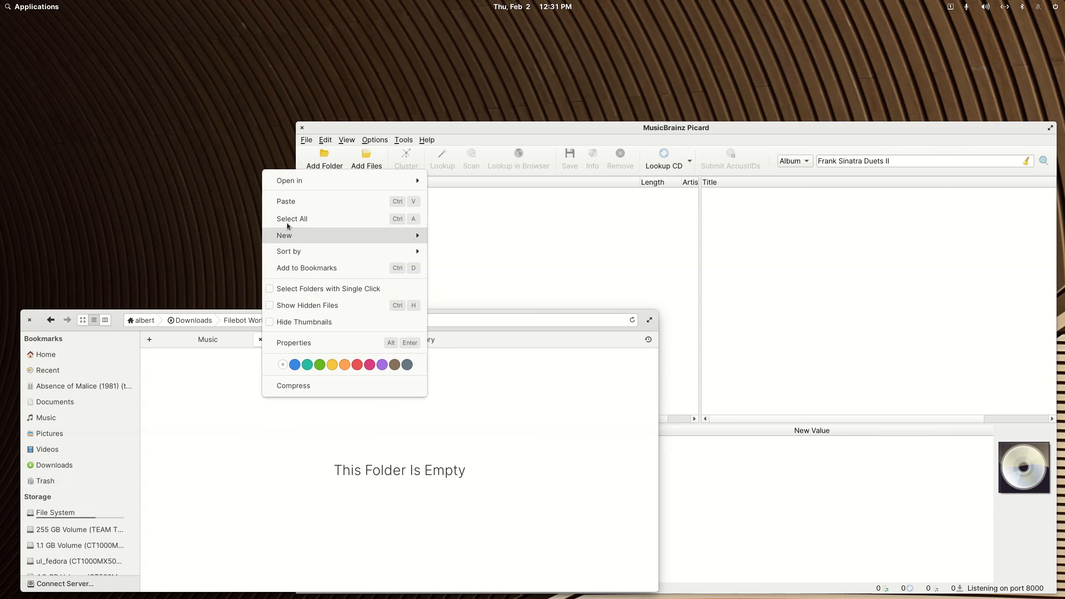
pyautogui.click(286, 201)
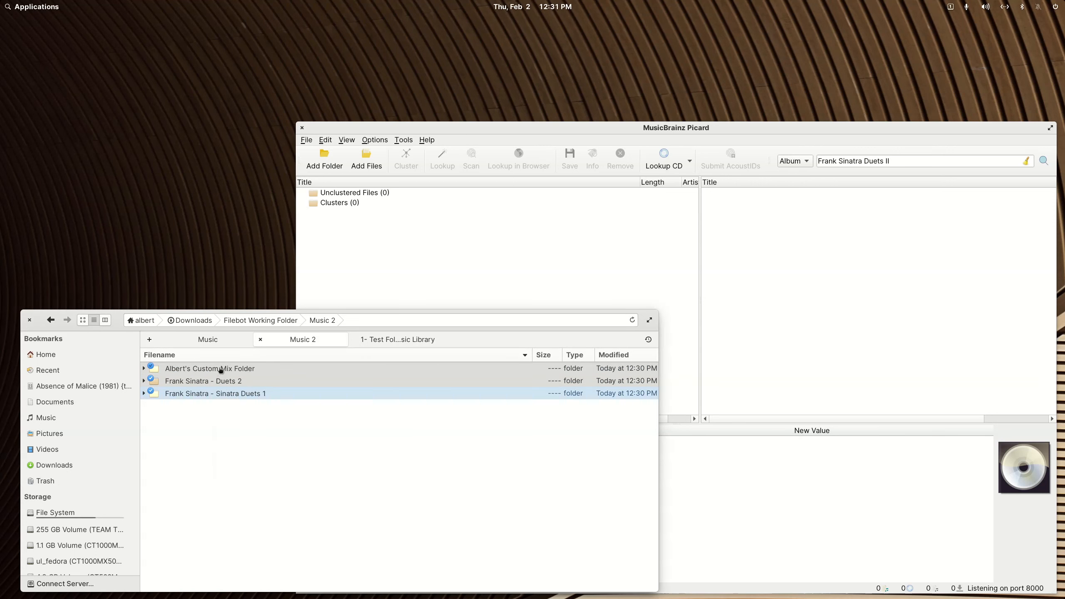
# Load the three folders from Music 2 into MusicBrainz Picard and cluster the unmatched files
pyautogui.moveTo(220, 371); pyautogui.dragTo(509, 262)
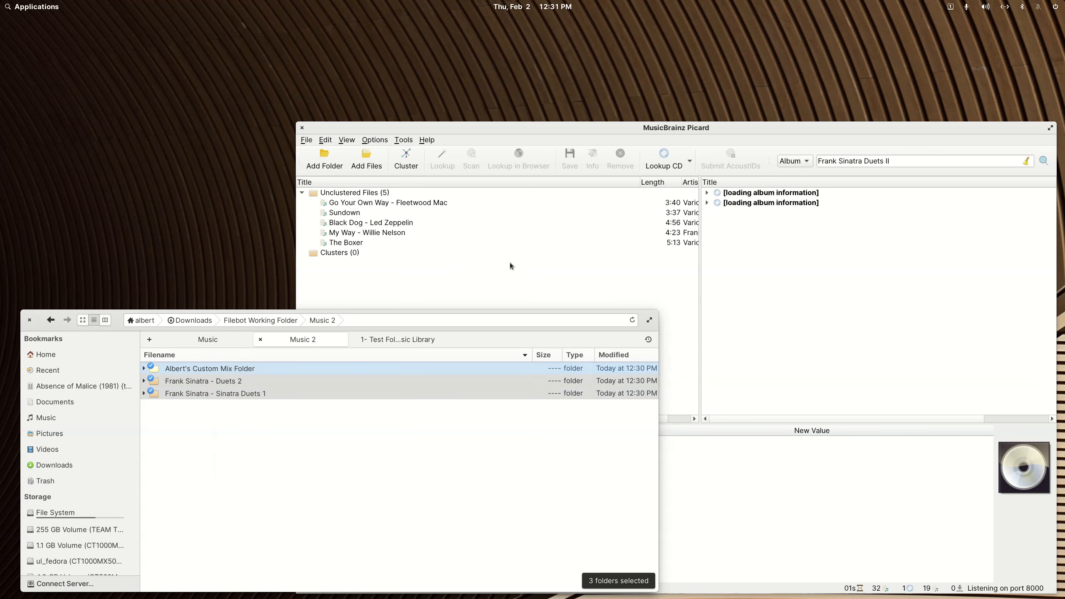
pyautogui.click(480, 128)
pyautogui.click(405, 164)
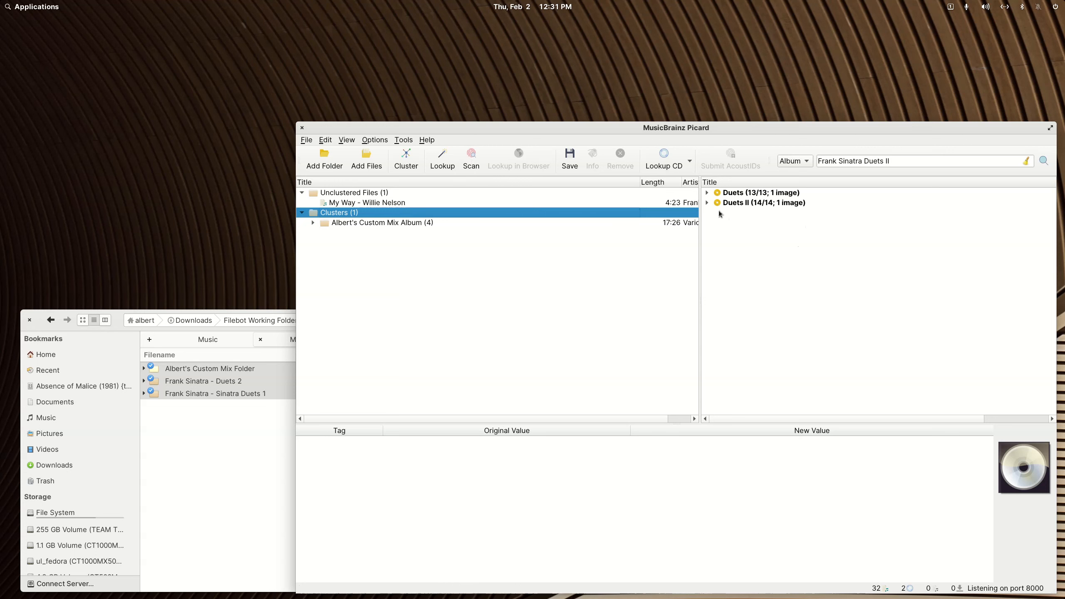
# Expand the matched Duets album and examine the tags of the tracks Summer Wind and All the Way / One for My Baby
pyautogui.click(707, 194)
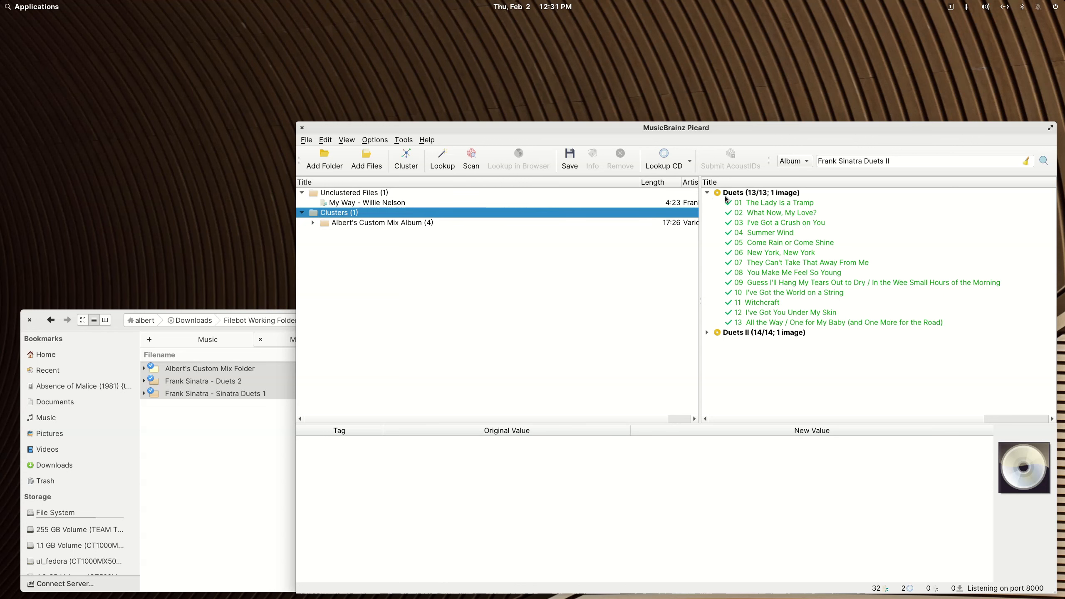
pyautogui.click(757, 235)
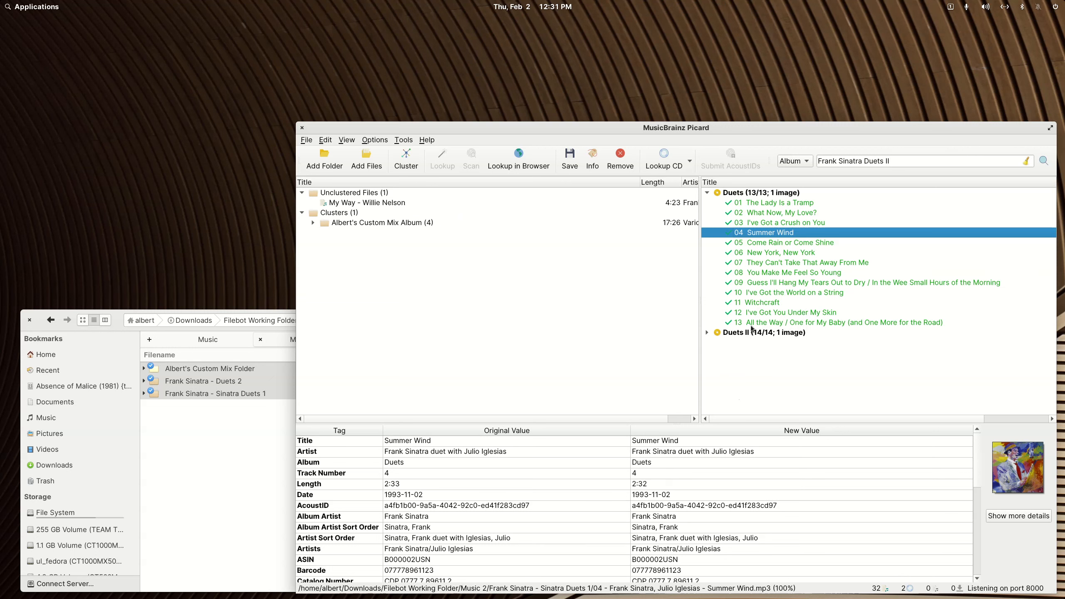
pyautogui.moveTo(748, 322); pyautogui.dragTo(720, 378)
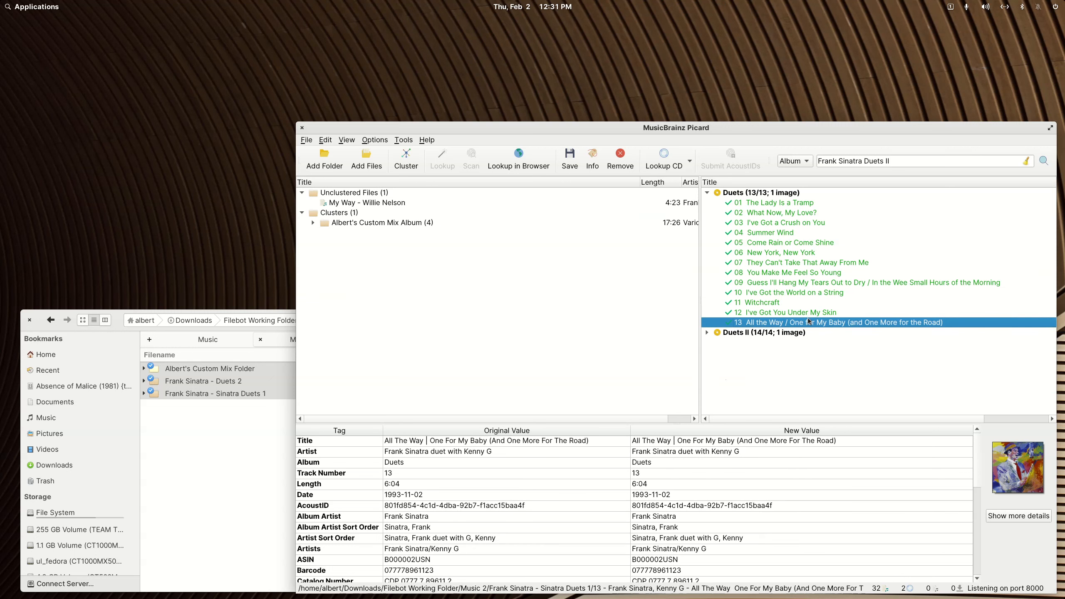